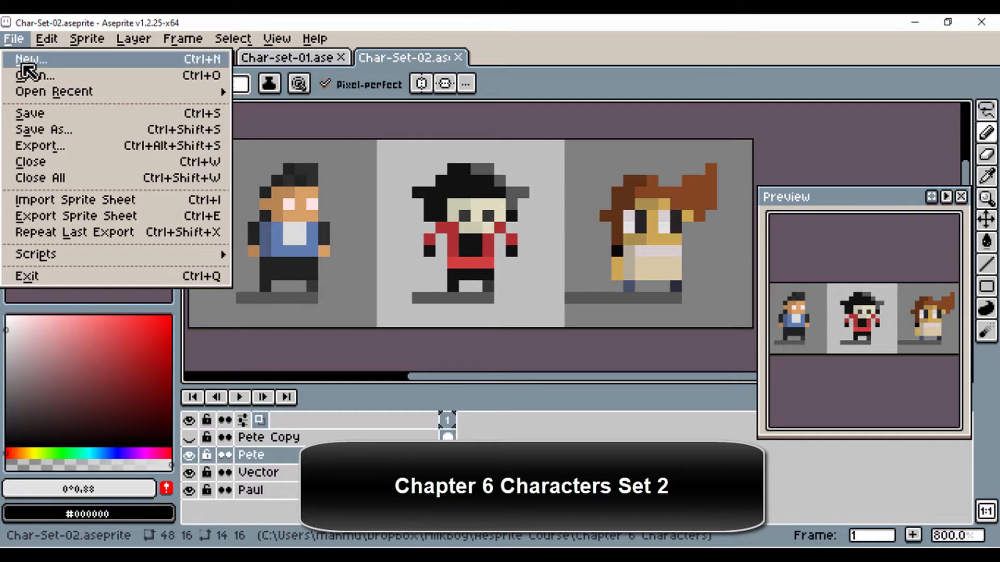
pyautogui.click(29, 60)
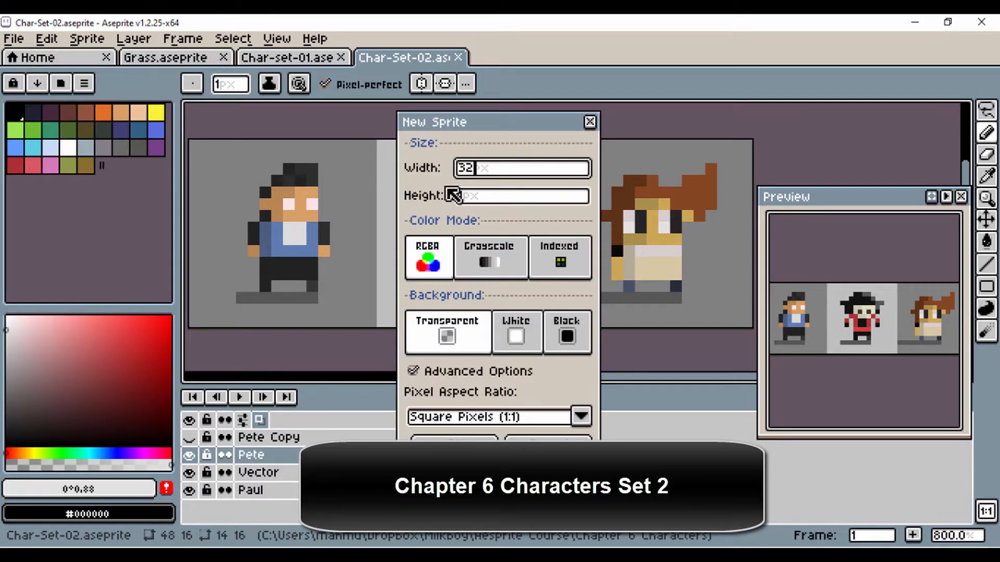
pyautogui.click(472, 195)
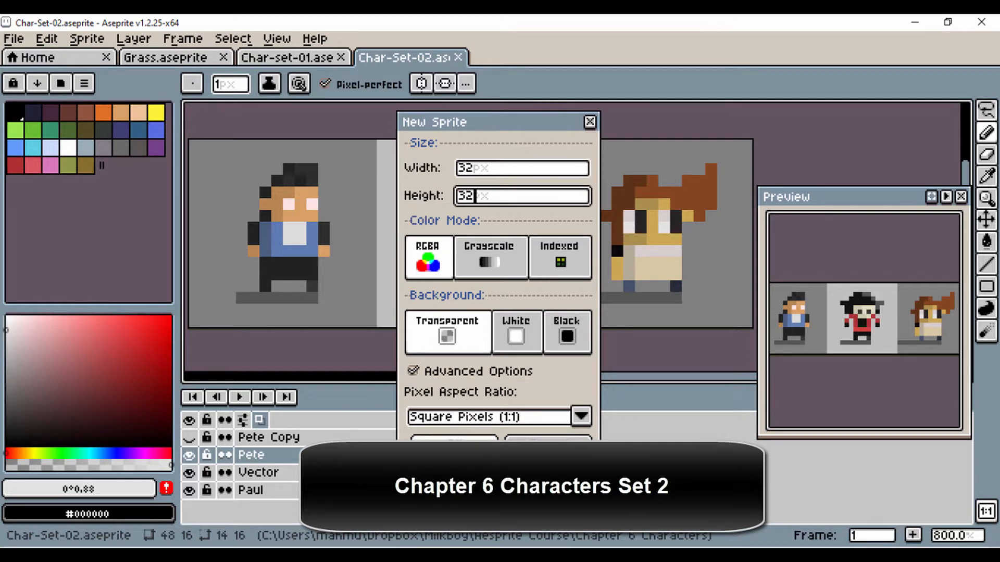
pyautogui.click(549, 442)
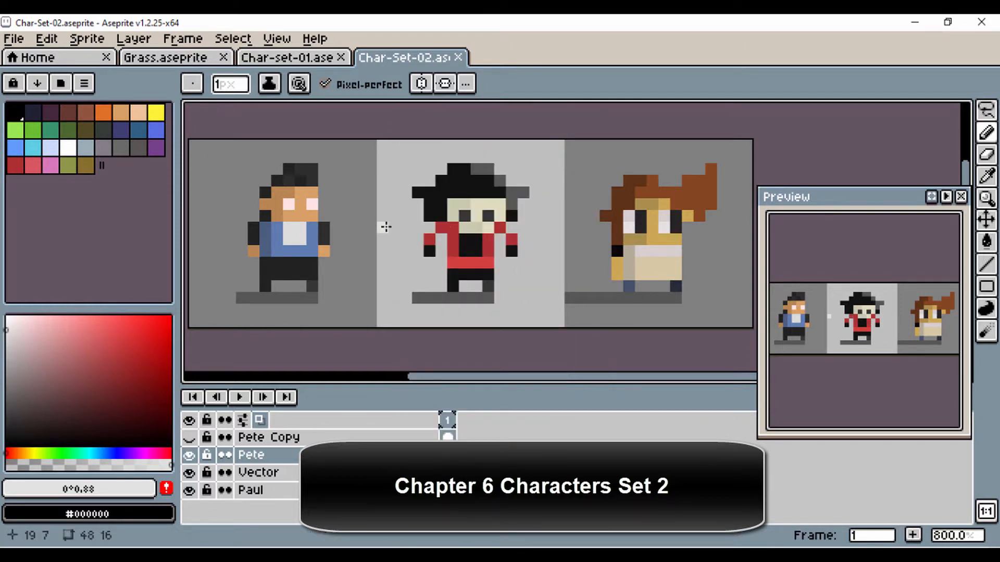
# Create a new 32 x 32 px sprite in RGBA colour mode with a transparent background.
pyautogui.click(13, 38)
pyautogui.click(37, 62)
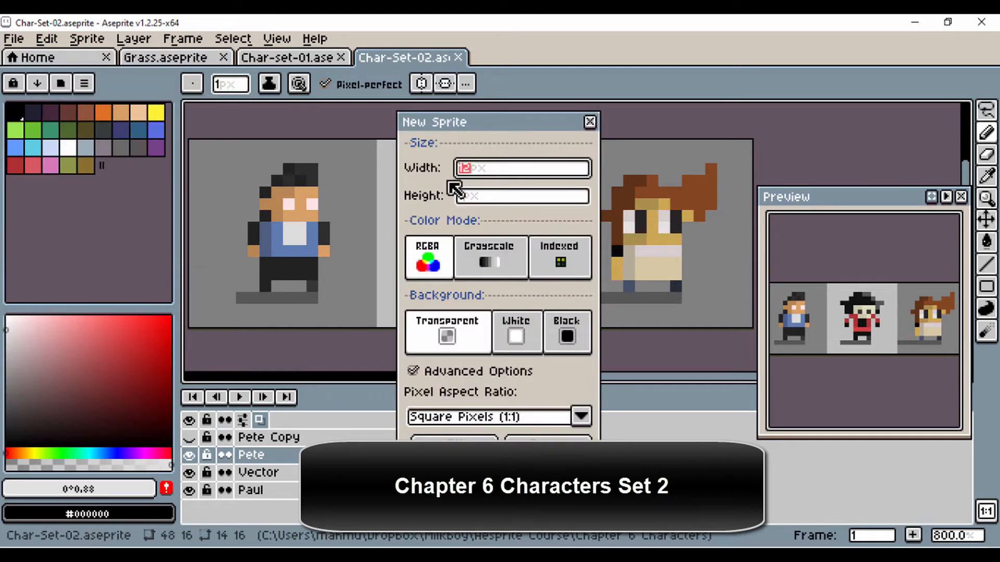
pyautogui.write('3')
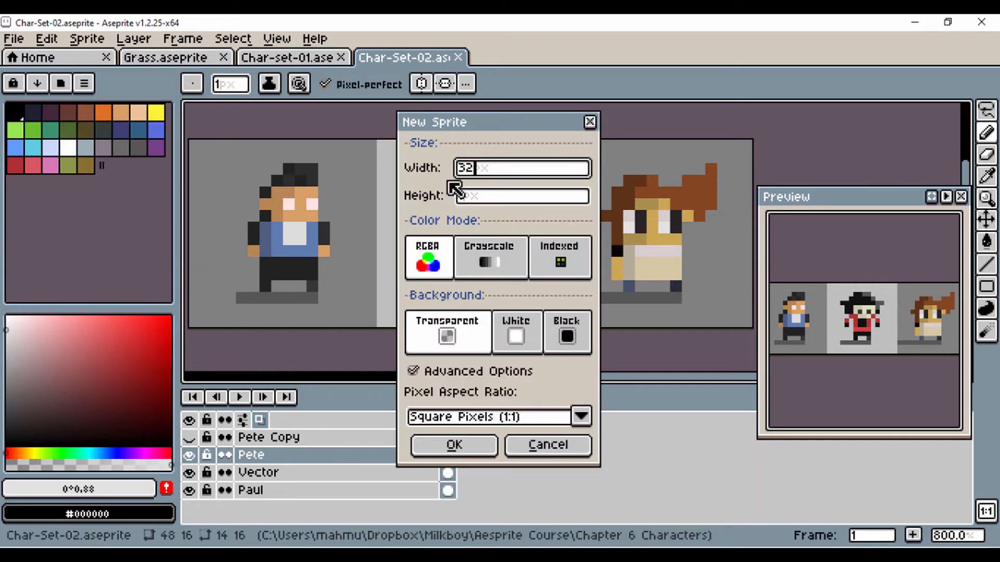
pyautogui.click(476, 197)
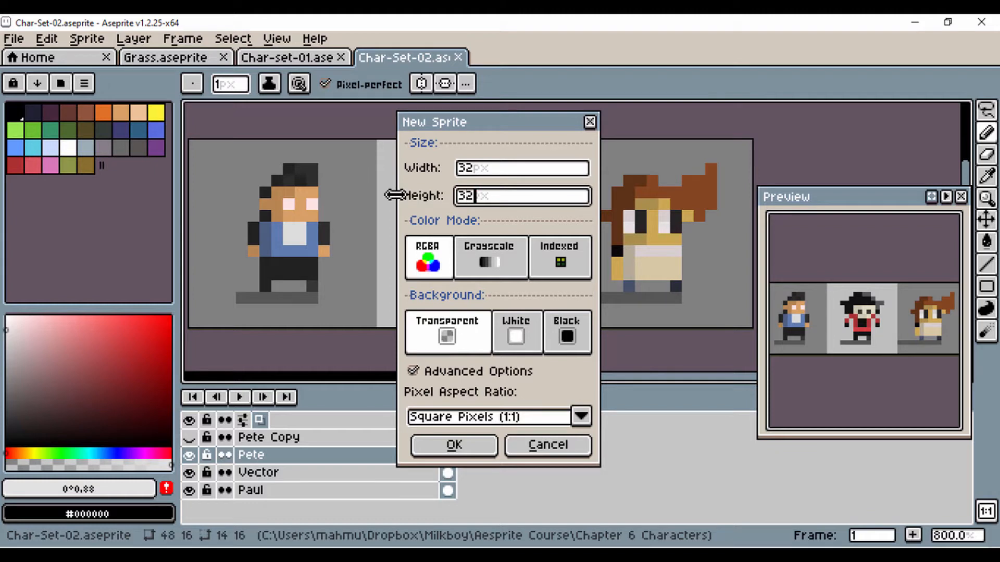
pyautogui.click(453, 444)
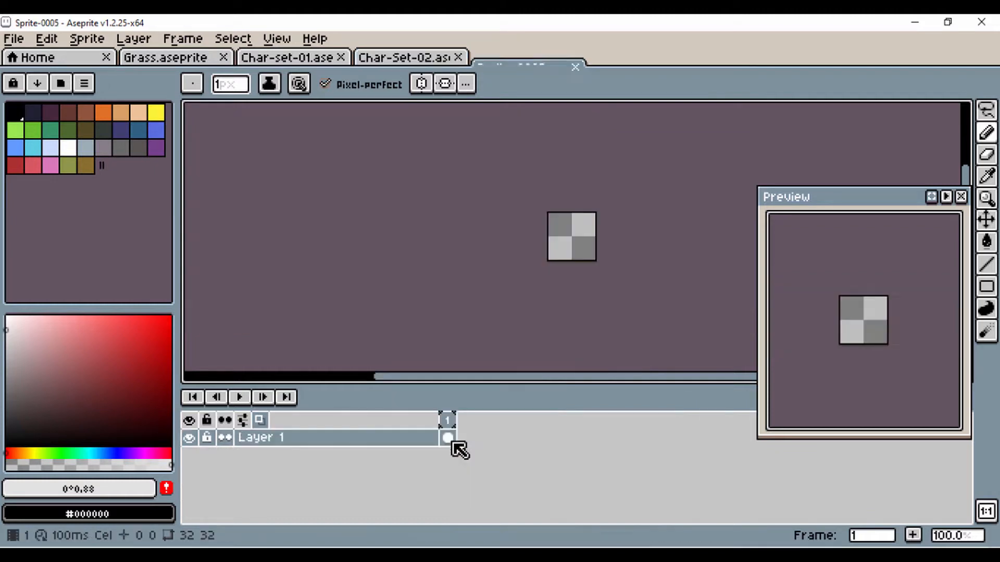
# Start resizing the new sprite's canvas and set its left border to 32 px.
pyautogui.scroll(3, 584, 255)
pyautogui.moveTo(566, 229); pyautogui.dragTo(557, 208)
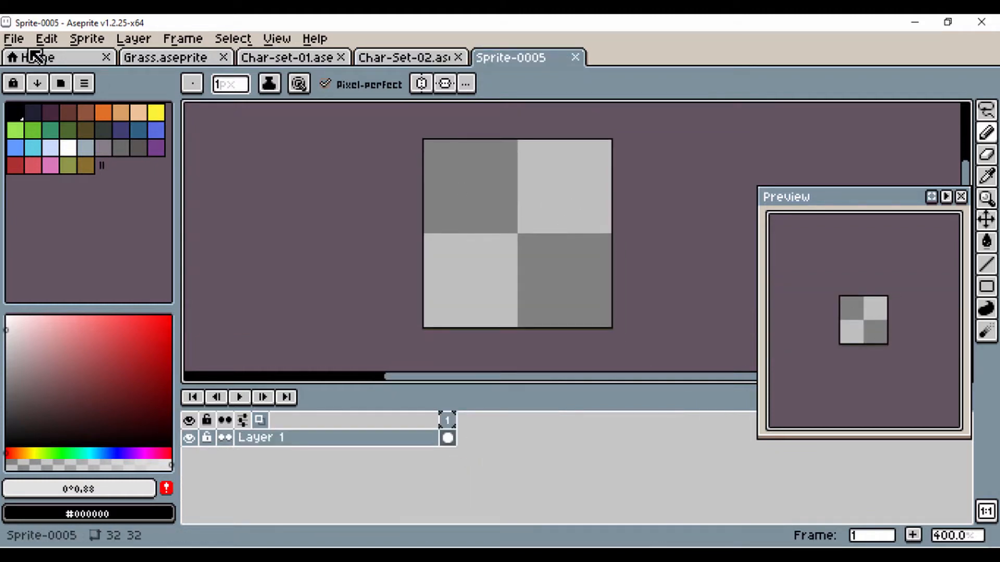
pyautogui.click(14, 38)
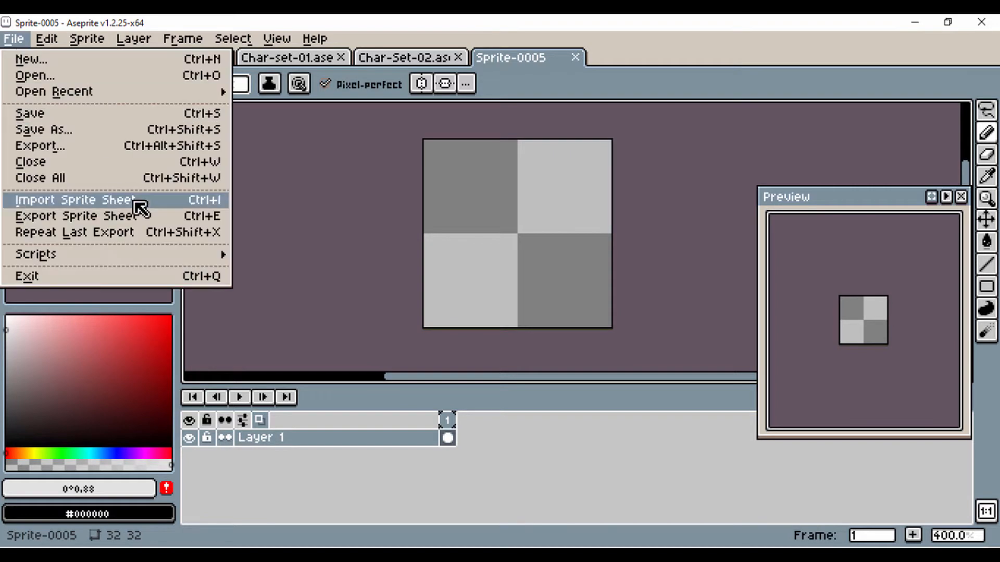
pyautogui.click(115, 133)
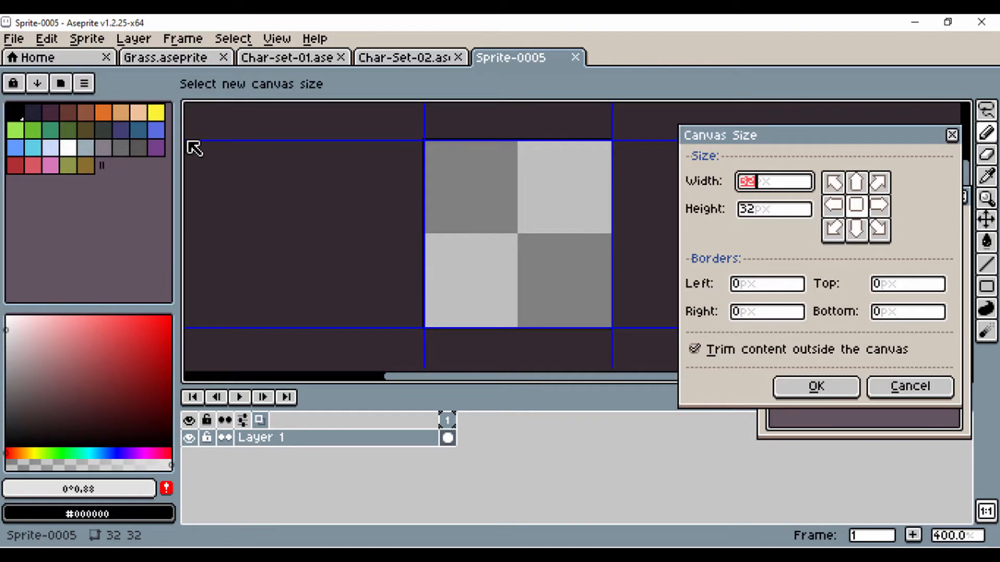
pyautogui.click(753, 287)
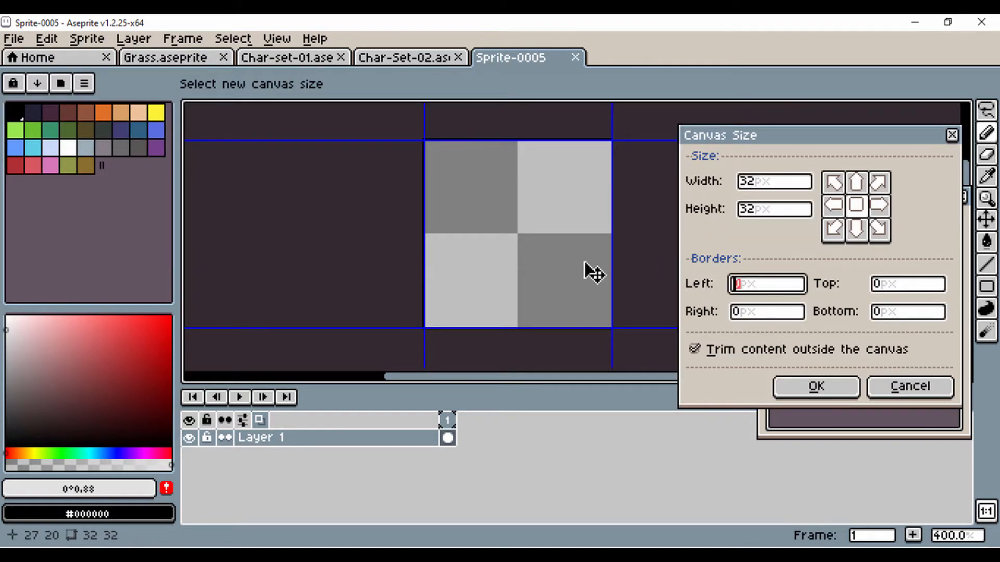
pyautogui.write('32')
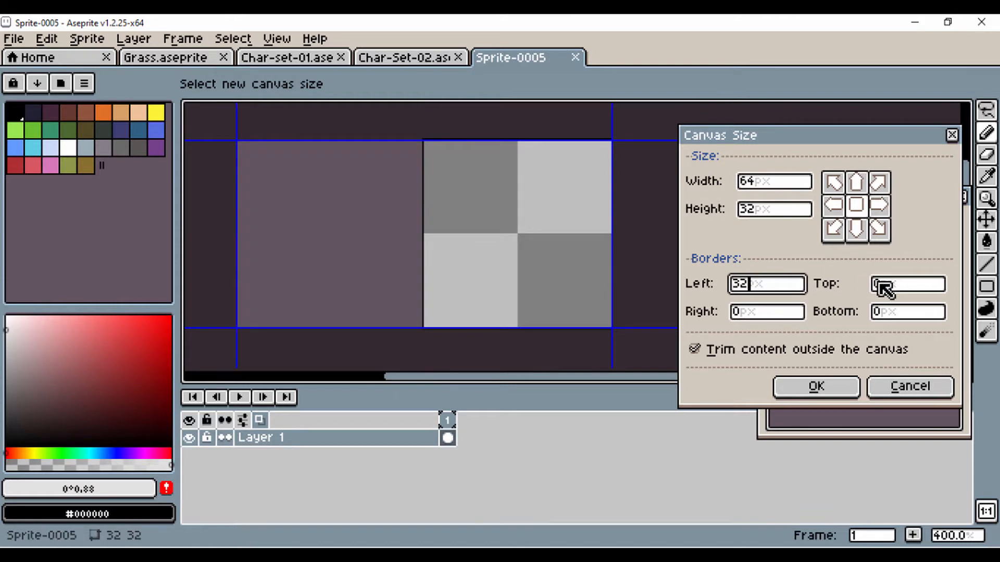
pyautogui.click(888, 285)
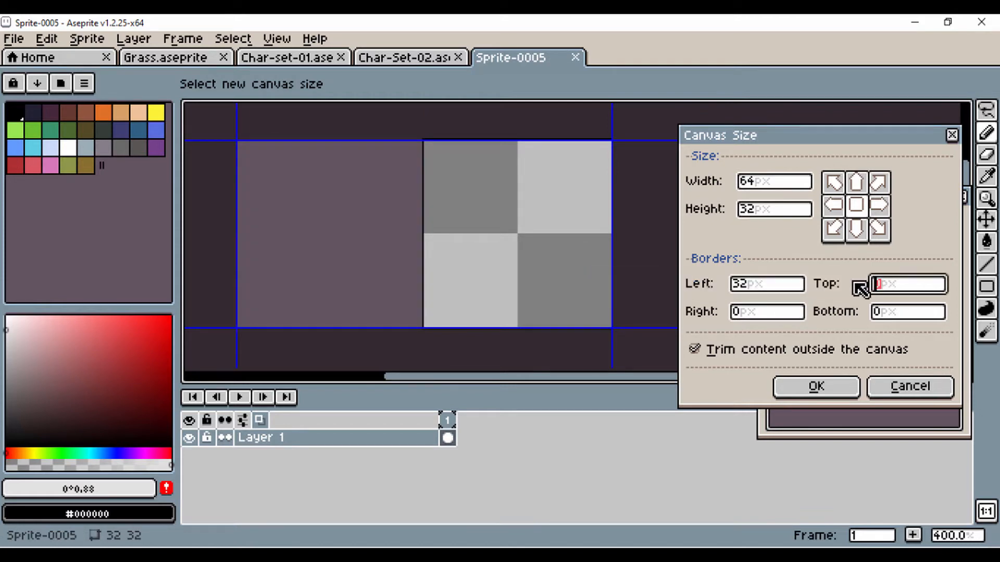
pyautogui.write('32')
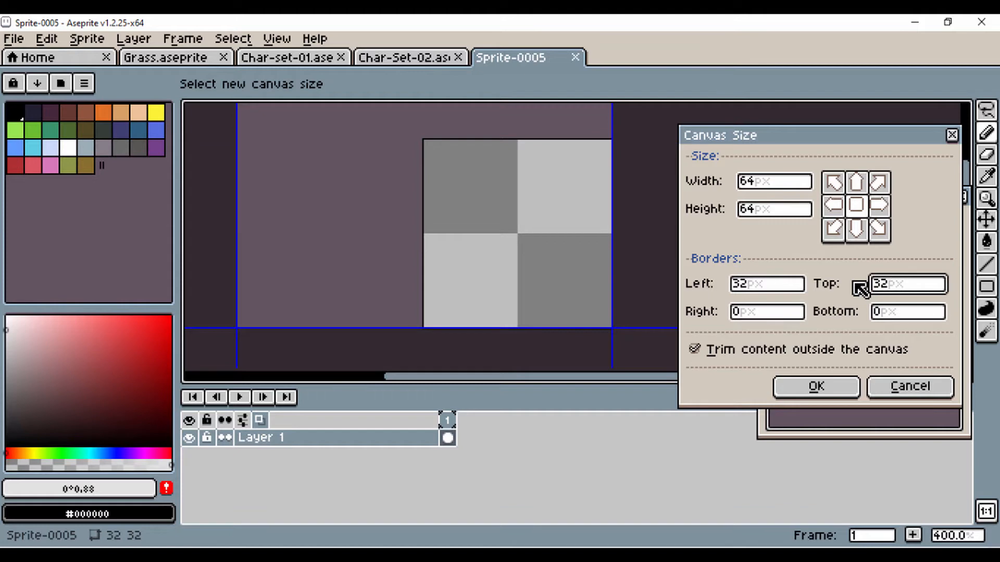
pyautogui.moveTo(897, 279); pyautogui.dragTo(845, 278)
pyautogui.press('BackSpace')
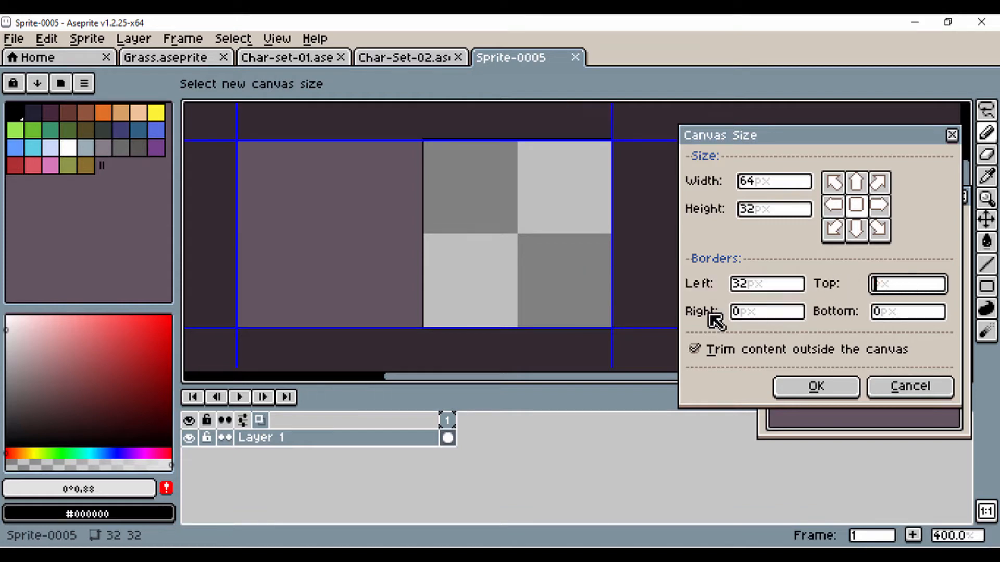
# Set the canvas's right border to 32 px and apply the new canvas size.
pyautogui.click(750, 317)
pyautogui.write('32')
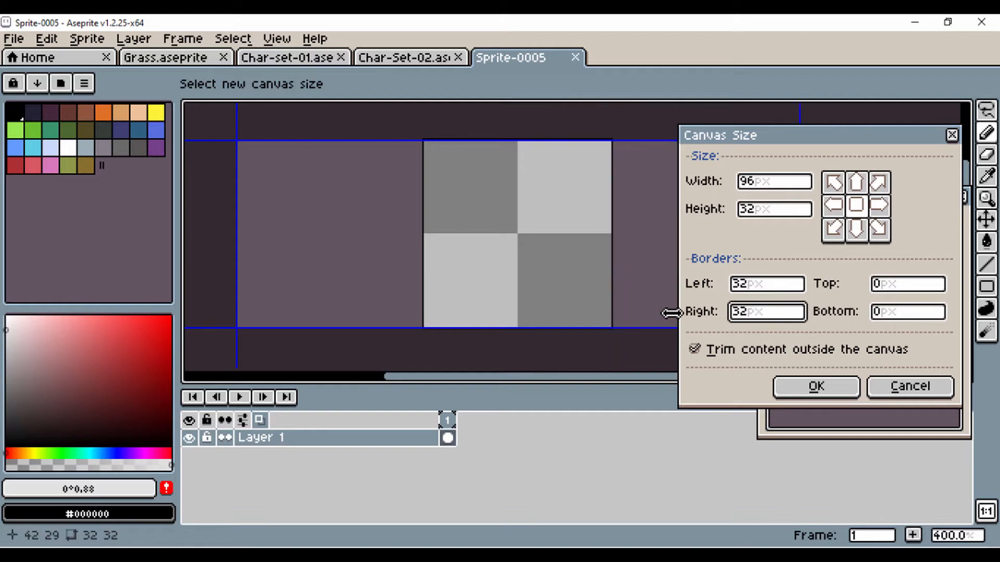
pyautogui.click(817, 388)
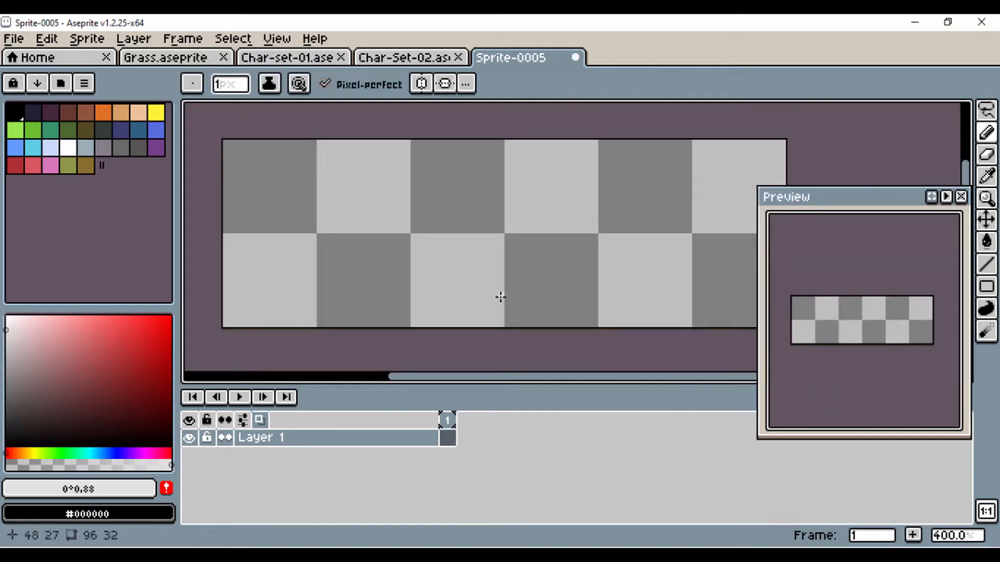
# Draw a filled black ellipse as the first character's head in the upper part of the leftmost 32 px section.
pyautogui.scroll(1, 446, 242)
pyautogui.scroll(-1, 446, 241)
pyautogui.moveTo(420, 229); pyautogui.dragTo(460, 254)
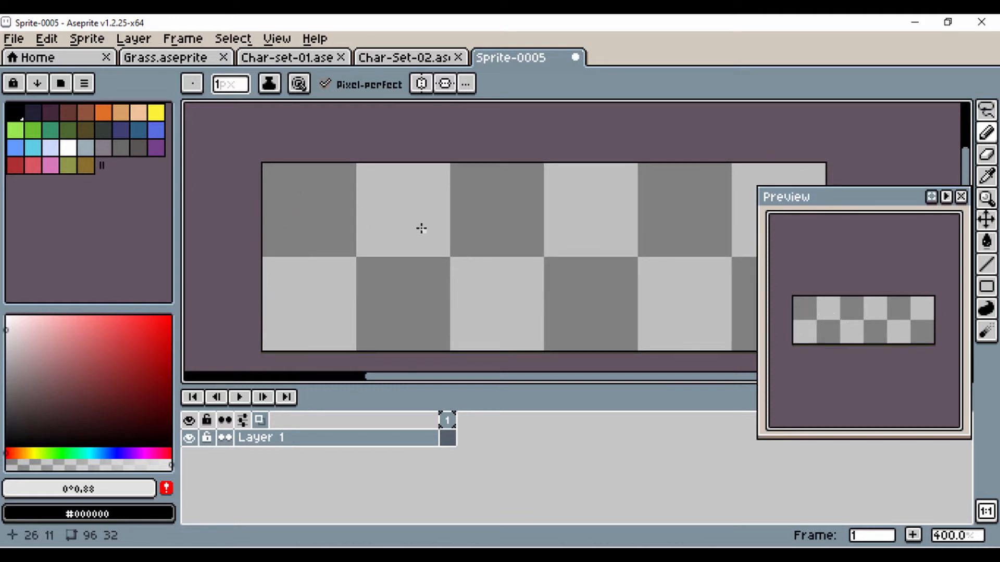
pyautogui.click(986, 111)
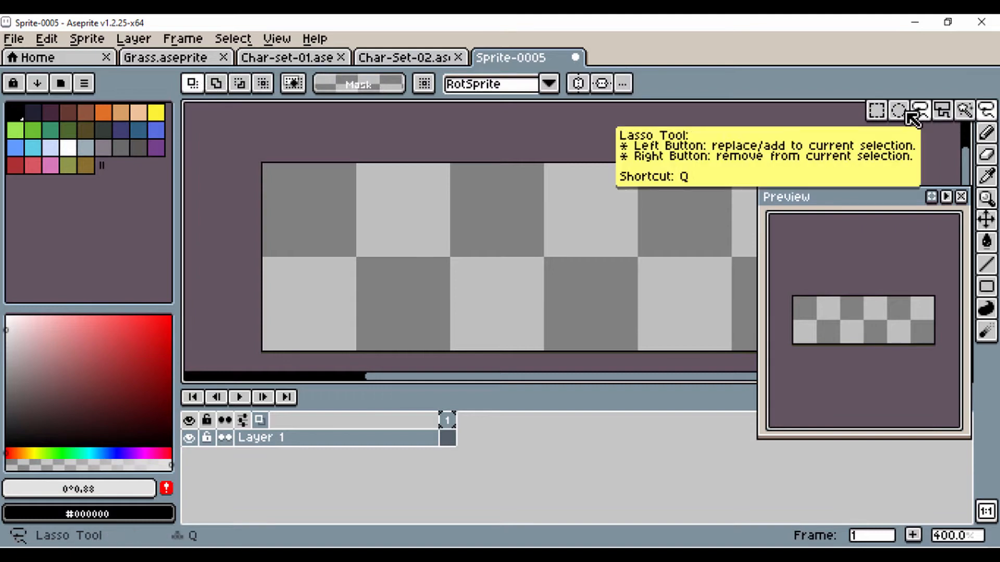
pyautogui.click(993, 288)
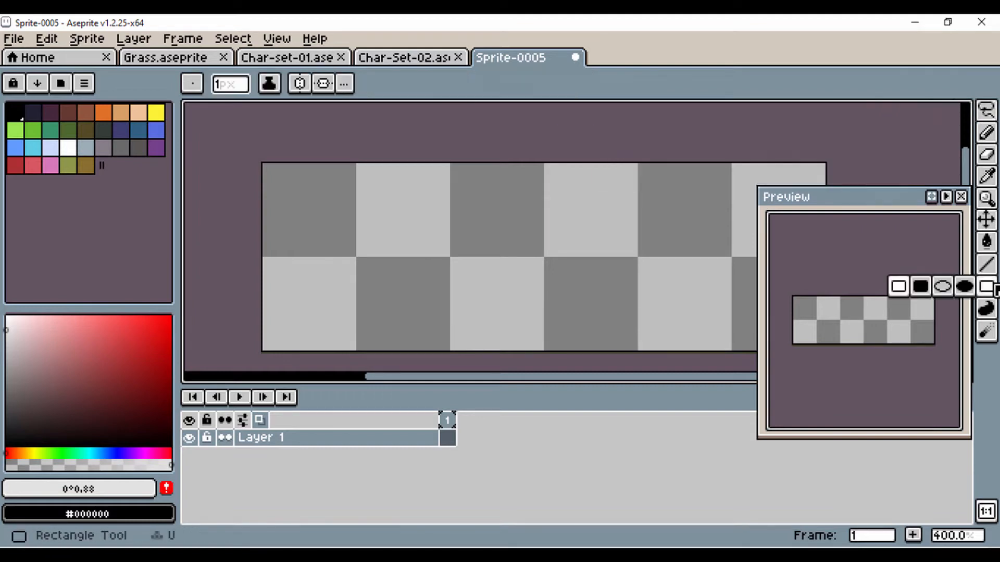
pyautogui.click(972, 288)
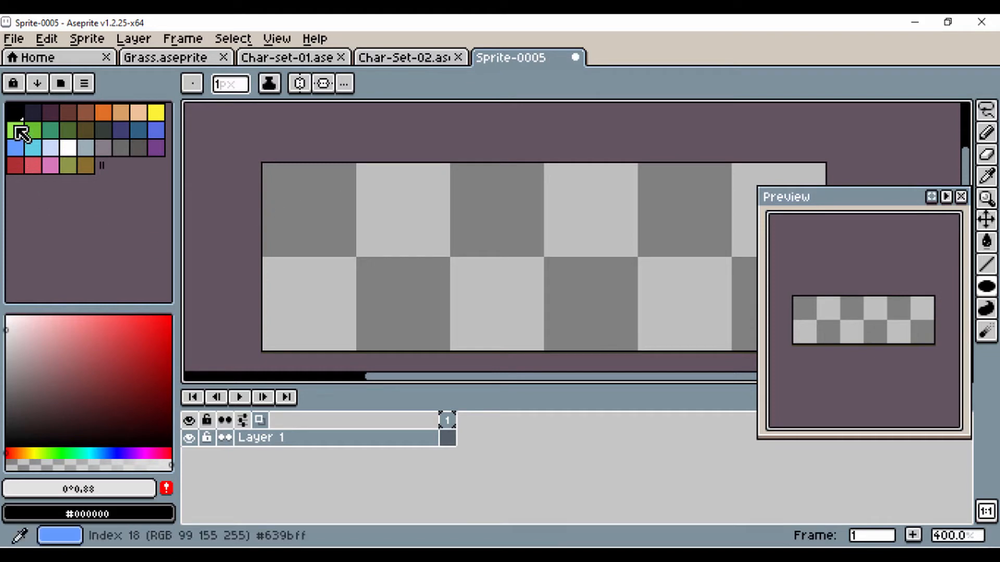
pyautogui.click(15, 114)
pyautogui.moveTo(305, 182); pyautogui.dragTo(426, 197)
# Draw a narrow filled black rectangle directly below the head as the character's torso.
pyautogui.scroll(-3, 399, 276)
pyautogui.scroll(2, 399, 276)
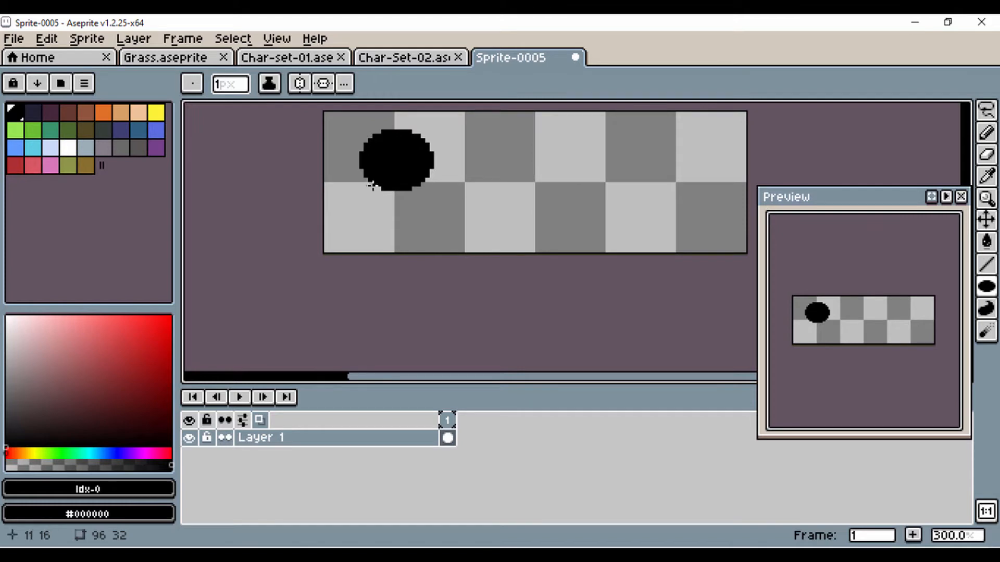
pyautogui.moveTo(986, 287)
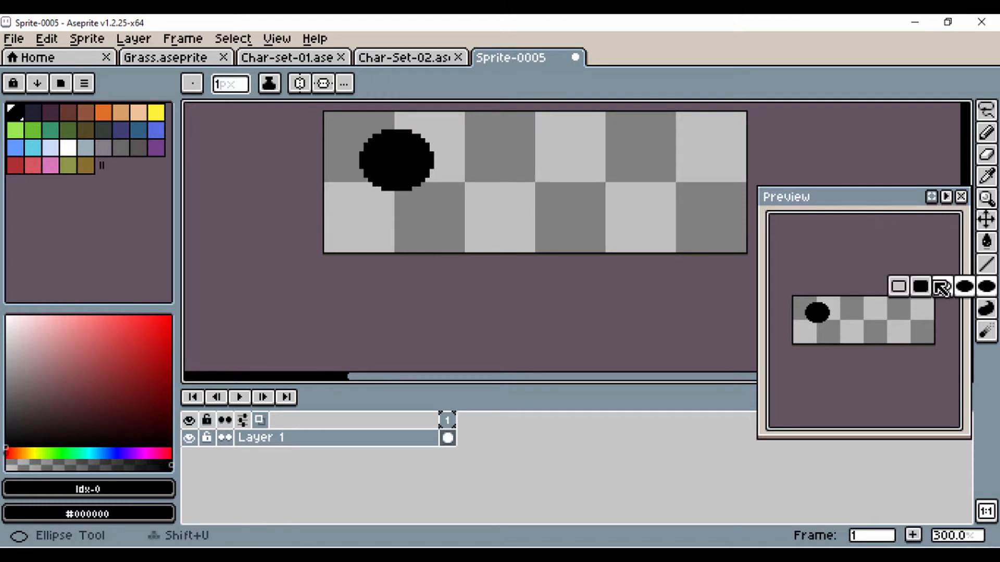
pyautogui.click(920, 286)
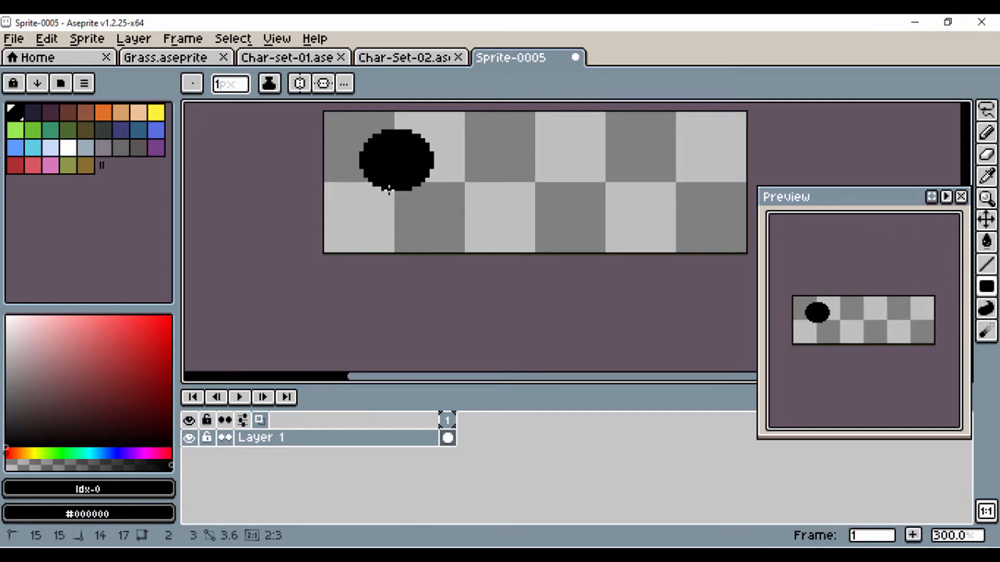
pyautogui.moveTo(388, 189); pyautogui.dragTo(410, 216)
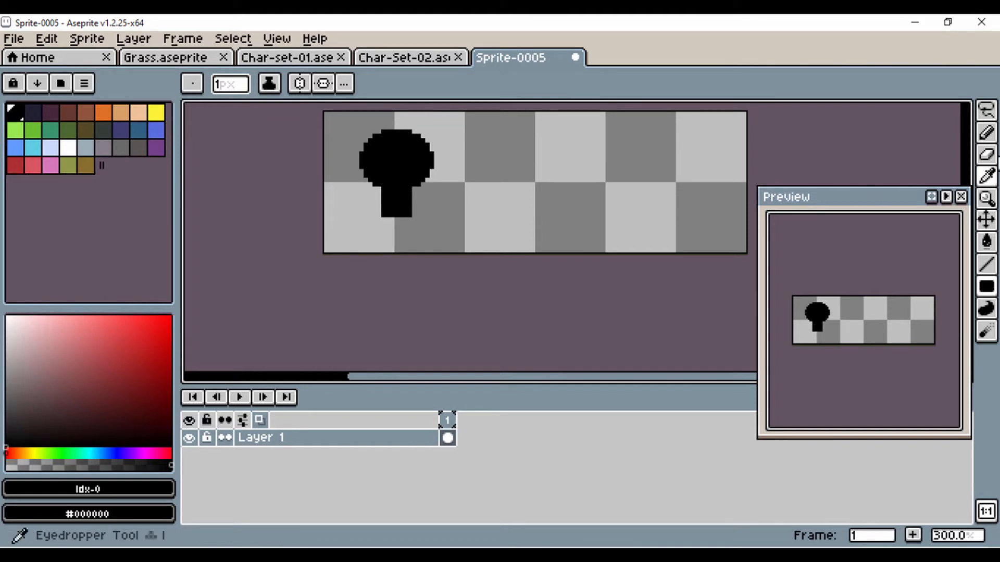
# Draw two black legs below the torso with the Pencil tool, each ending in a two-pixel-wide foot offset to the left.
pyautogui.click(986, 133)
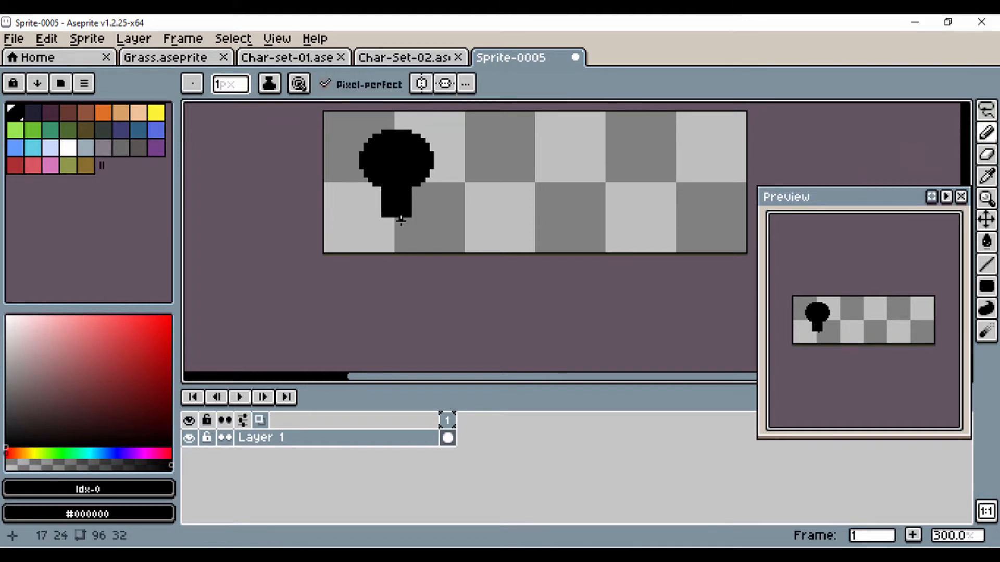
pyautogui.scroll(2, 399, 219)
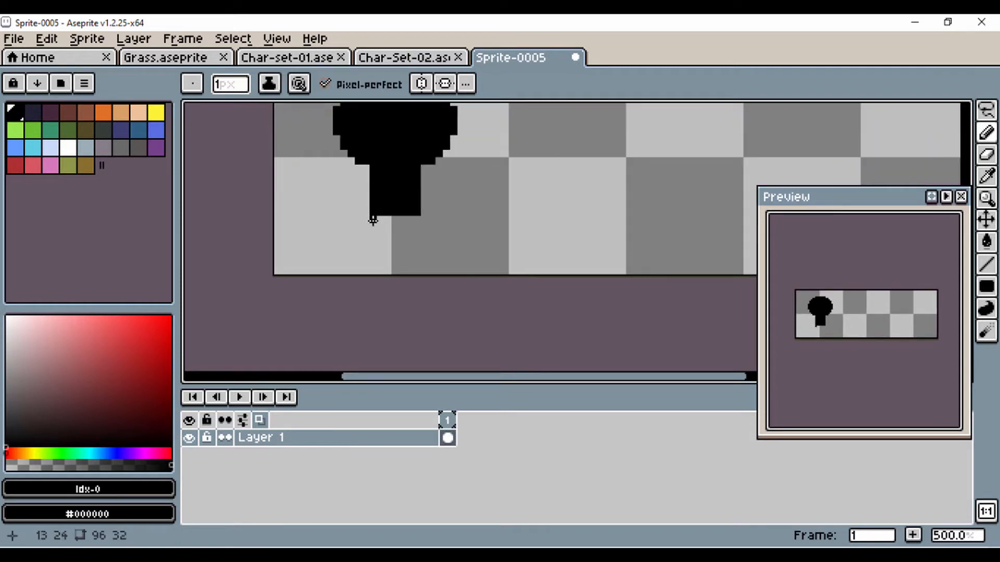
pyautogui.scroll(4, 379, 221)
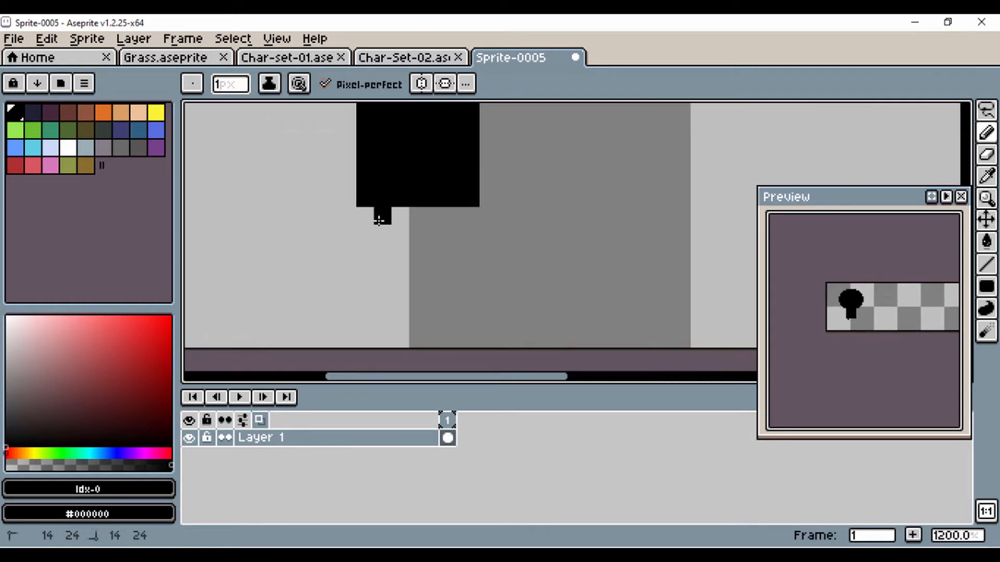
pyautogui.moveTo(380, 217)
pyautogui.mouseDown()
pyautogui.moveTo(379, 275)
pyautogui.moveTo(352, 284)
pyautogui.moveTo(346, 319)
pyautogui.mouseUp()
pyautogui.moveTo(313, 269); pyautogui.dragTo(309, 204)
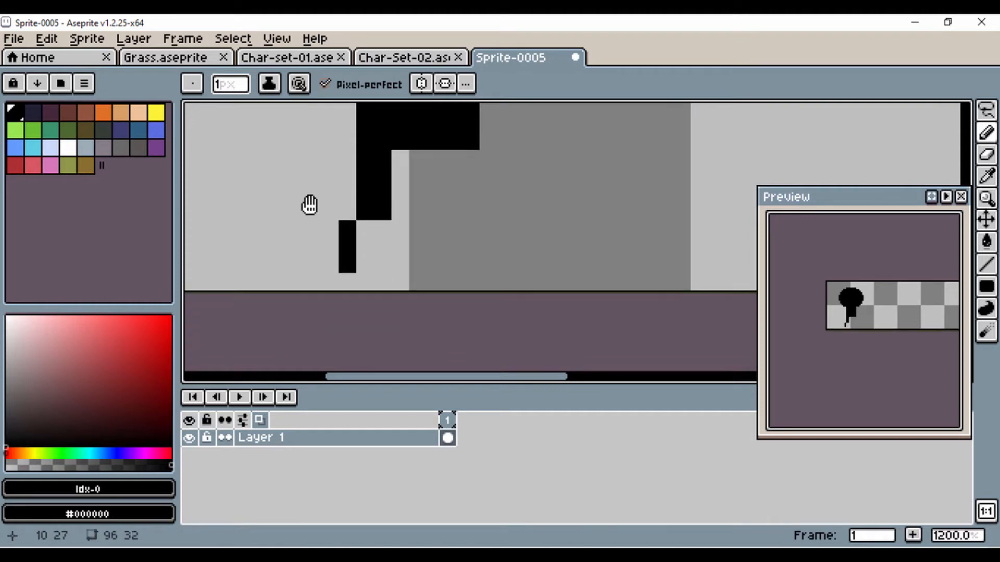
pyautogui.scroll(-2, 310, 205)
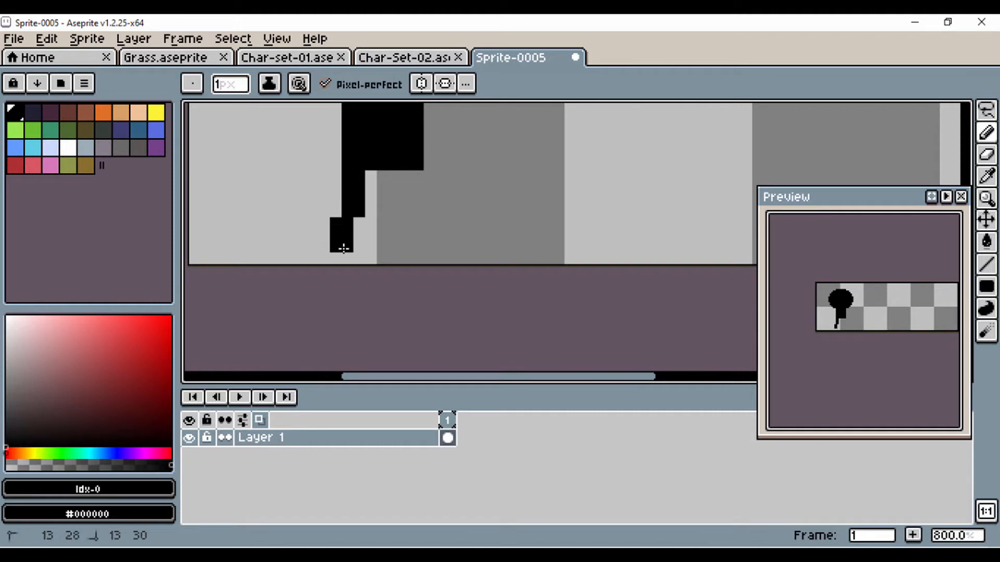
pyautogui.moveTo(417, 172)
pyautogui.mouseDown()
pyautogui.moveTo(417, 215)
pyautogui.moveTo(401, 207)
pyautogui.moveTo(398, 231)
pyautogui.mouseUp()
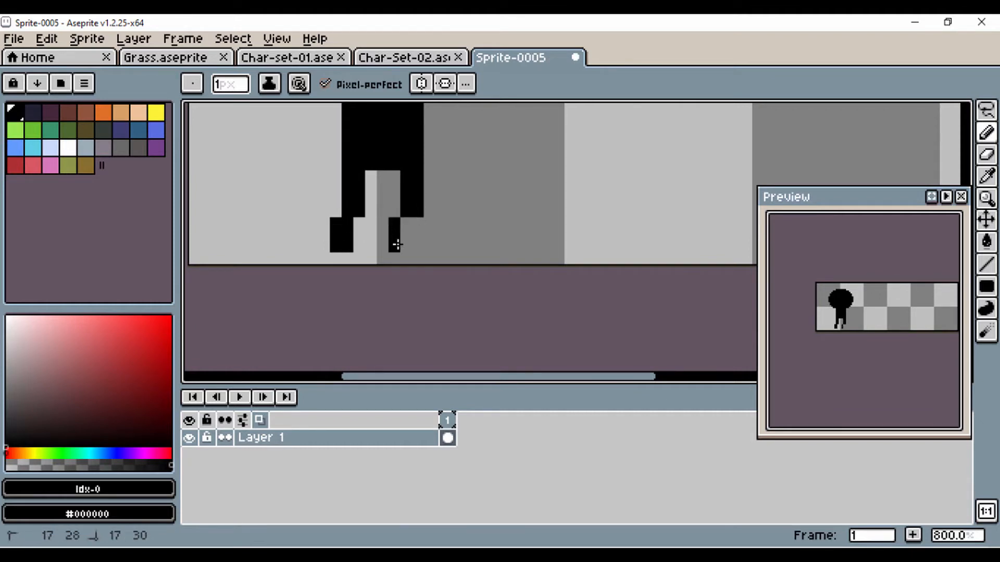
pyautogui.click(405, 224)
# Draw thin black arms with separate hands on both sides of the character's torso.
pyautogui.scroll(-2, 407, 245)
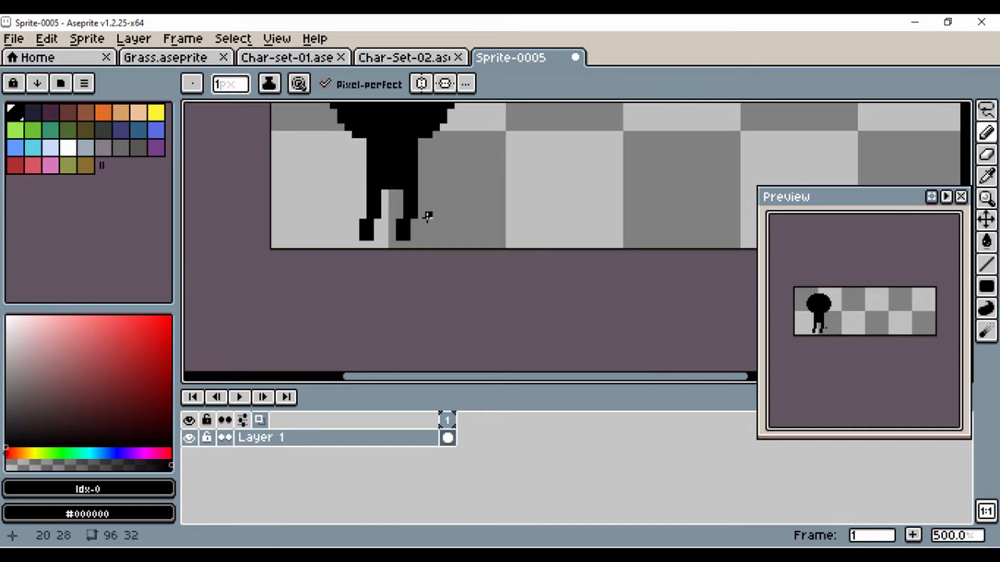
pyautogui.moveTo(437, 197); pyautogui.dragTo(457, 233)
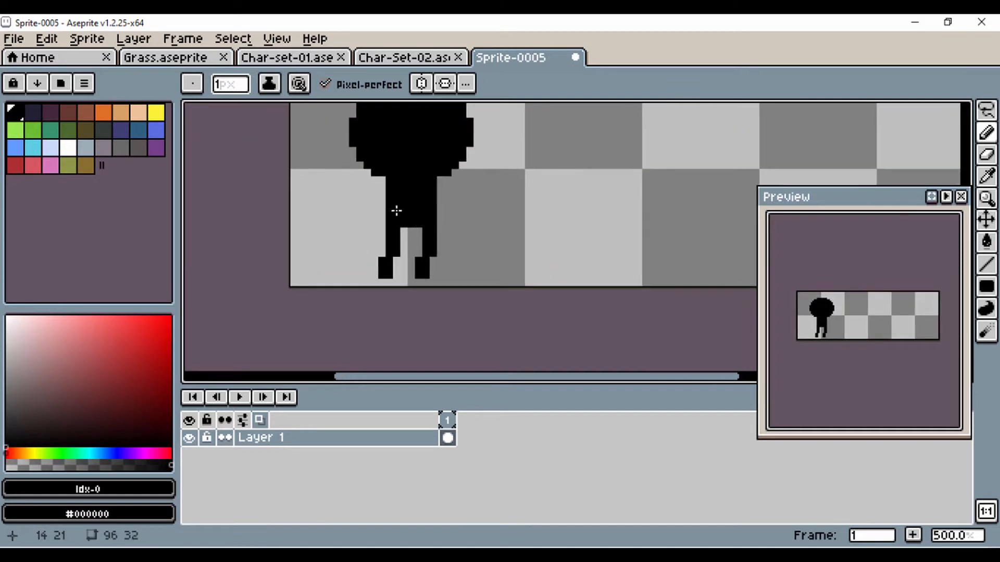
pyautogui.moveTo(383, 197); pyautogui.dragTo(383, 210)
pyautogui.click(375, 216)
pyautogui.moveTo(441, 193)
pyautogui.mouseDown()
pyautogui.moveTo(446, 228)
pyautogui.moveTo(476, 190)
pyautogui.moveTo(487, 216)
pyautogui.mouseUp()
pyautogui.click(445, 223)
pyautogui.scroll(-2, 462, 217)
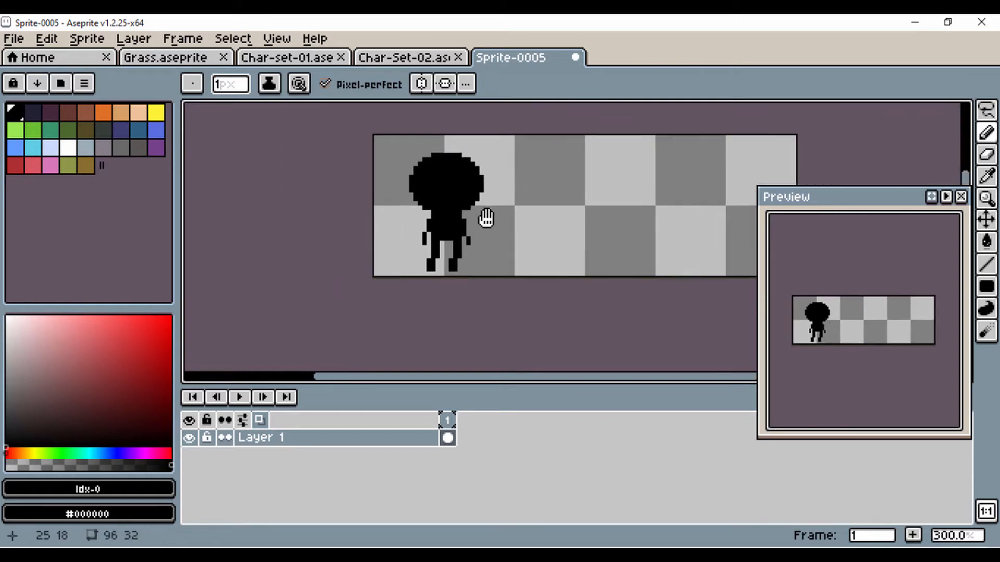
pyautogui.scroll(2, 486, 219)
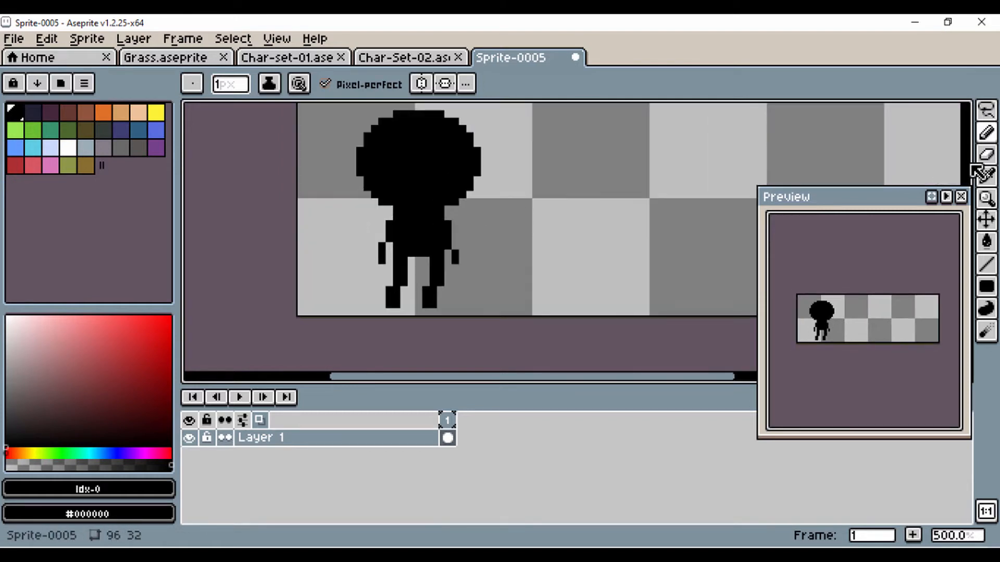
# Erase the outer pixels around the black head with the 1 px Eraser to make it smaller, with a straight vertical face edge.
pyautogui.click(986, 157)
pyautogui.moveTo(374, 147); pyautogui.dragTo(398, 169)
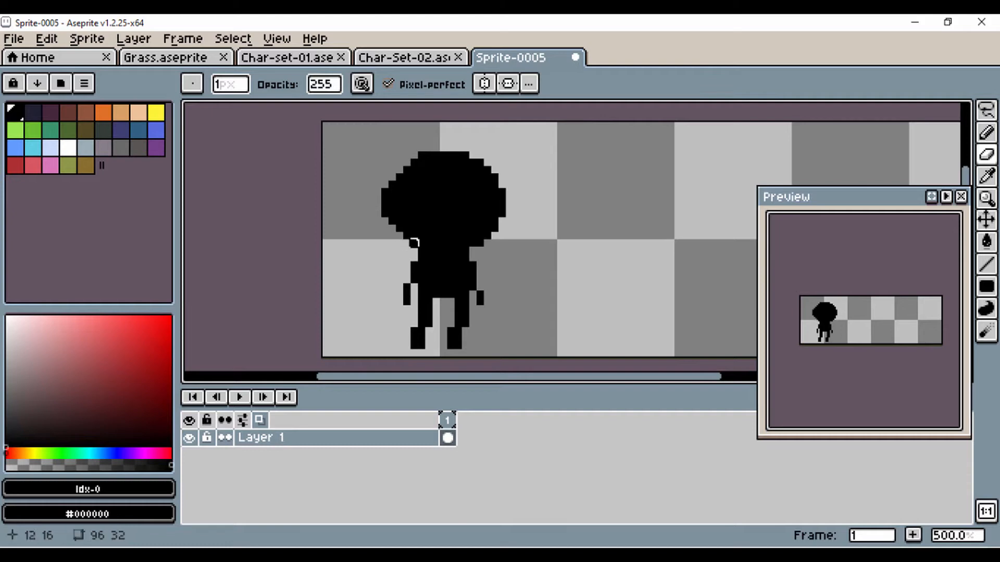
pyautogui.moveTo(509, 184)
pyautogui.mouseDown()
pyautogui.moveTo(510, 214)
pyautogui.moveTo(487, 242)
pyautogui.moveTo(502, 220)
pyautogui.moveTo(487, 220)
pyautogui.moveTo(487, 243)
pyautogui.mouseUp()
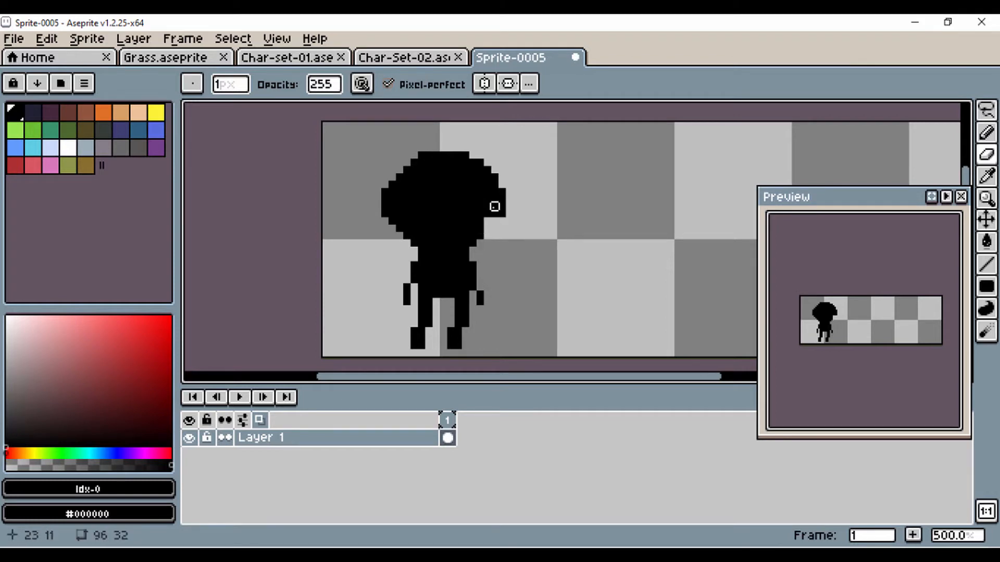
pyautogui.moveTo(495, 214)
pyautogui.mouseDown()
pyautogui.moveTo(530, 170)
pyautogui.moveTo(510, 214)
pyautogui.moveTo(502, 192)
pyautogui.mouseUp()
pyautogui.moveTo(469, 163)
pyautogui.mouseDown()
pyautogui.moveTo(494, 199)
pyautogui.moveTo(495, 176)
pyautogui.moveTo(472, 162)
pyautogui.moveTo(414, 155)
pyautogui.moveTo(384, 199)
pyautogui.moveTo(384, 221)
pyautogui.mouseUp()
pyautogui.moveTo(483, 175); pyautogui.dragTo(494, 228)
pyautogui.click(480, 236)
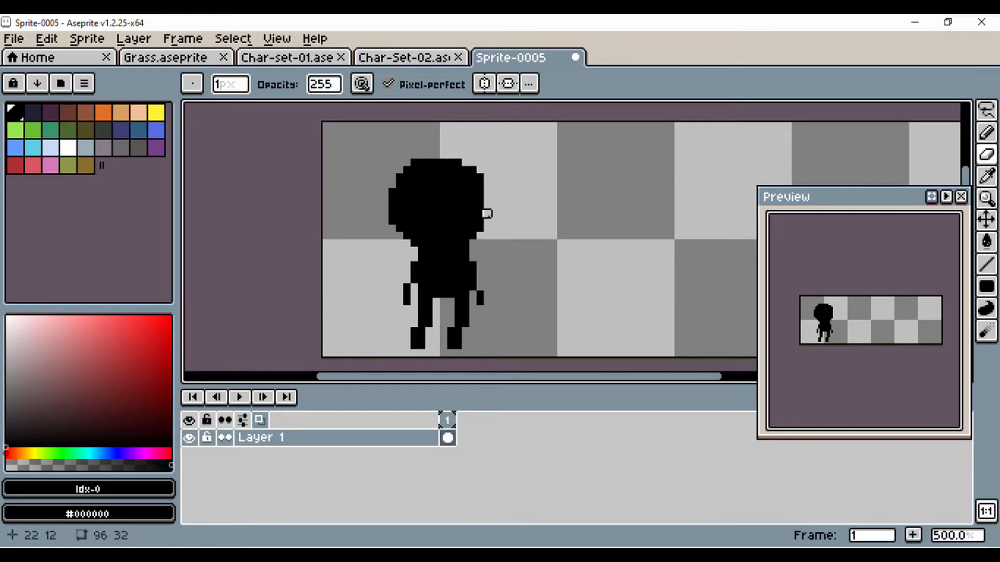
pyautogui.scroll(-2, 537, 213)
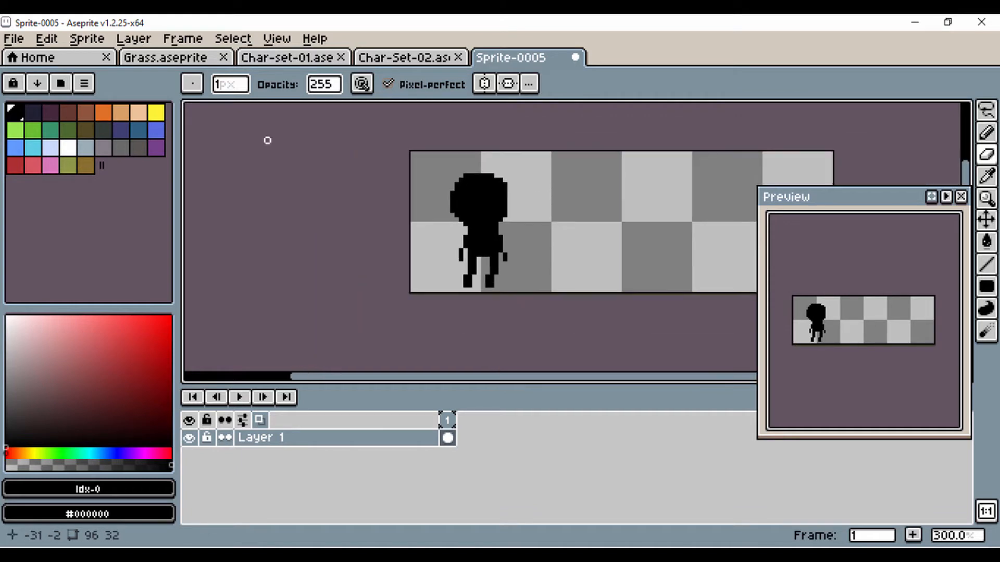
pyautogui.click(140, 117)
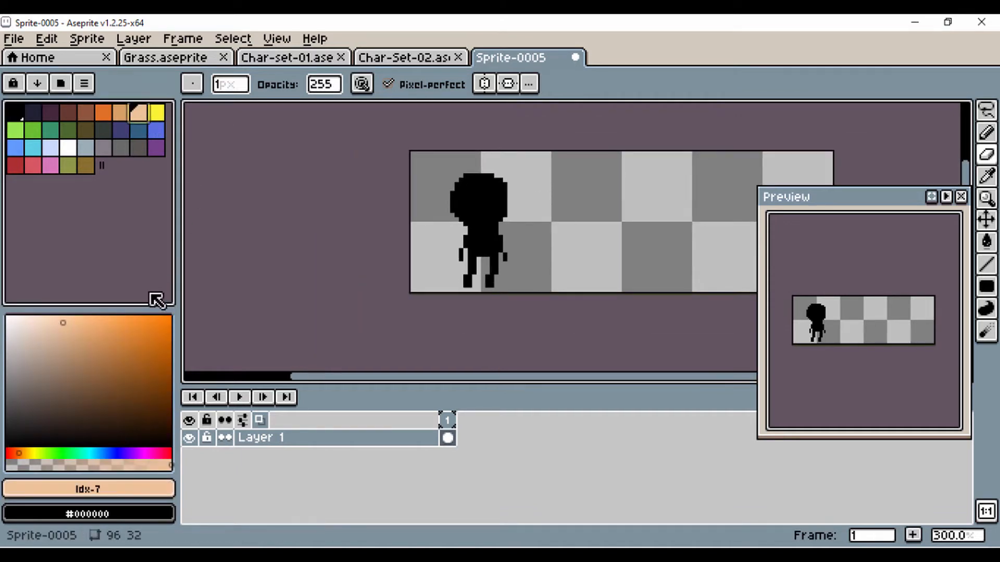
pyautogui.click(28, 452)
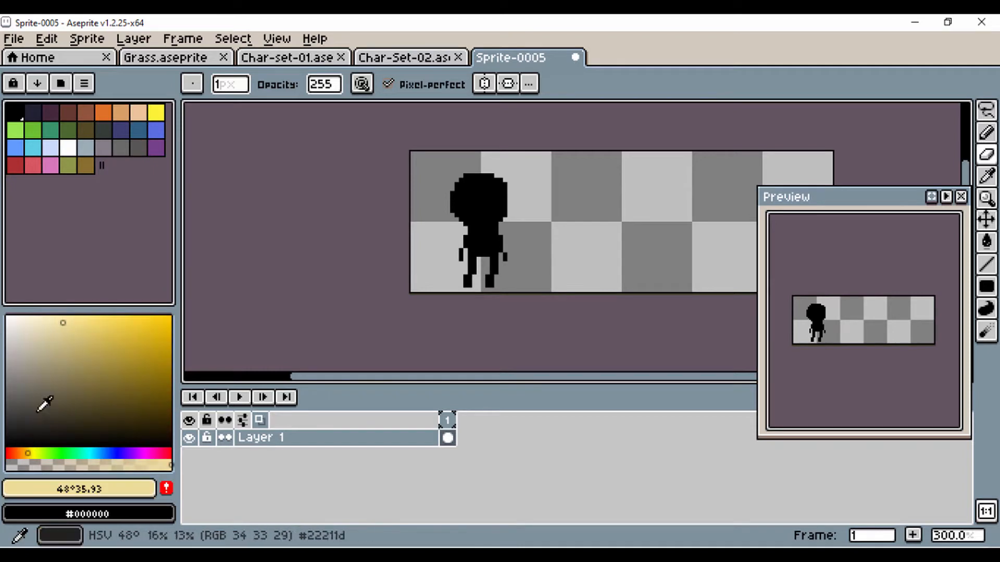
pyautogui.click(48, 330)
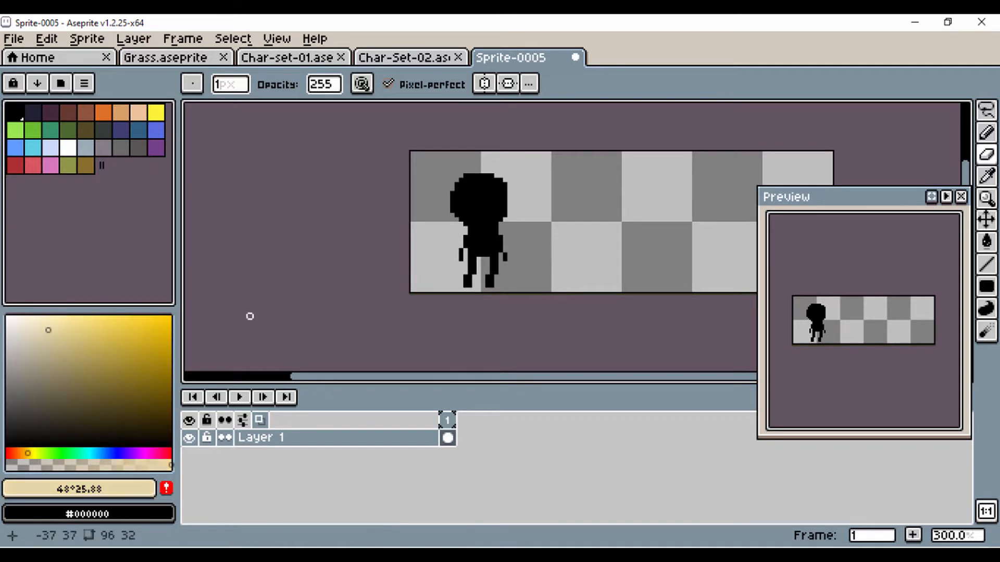
pyautogui.scroll(3, 492, 187)
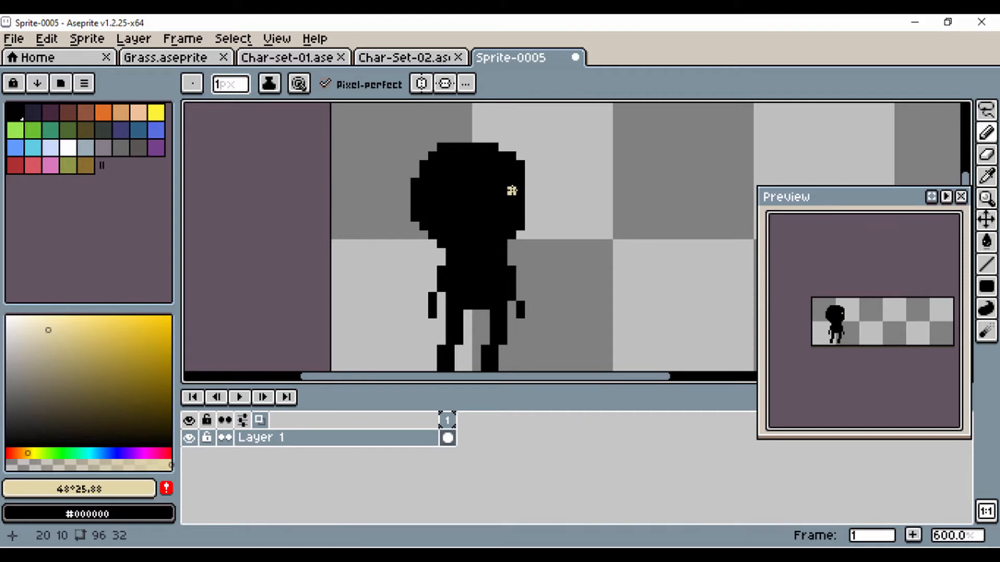
# Paint the hair over the top and back of the head in reddish brown #663931, with a curved hairline above the face.
pyautogui.click(67, 112)
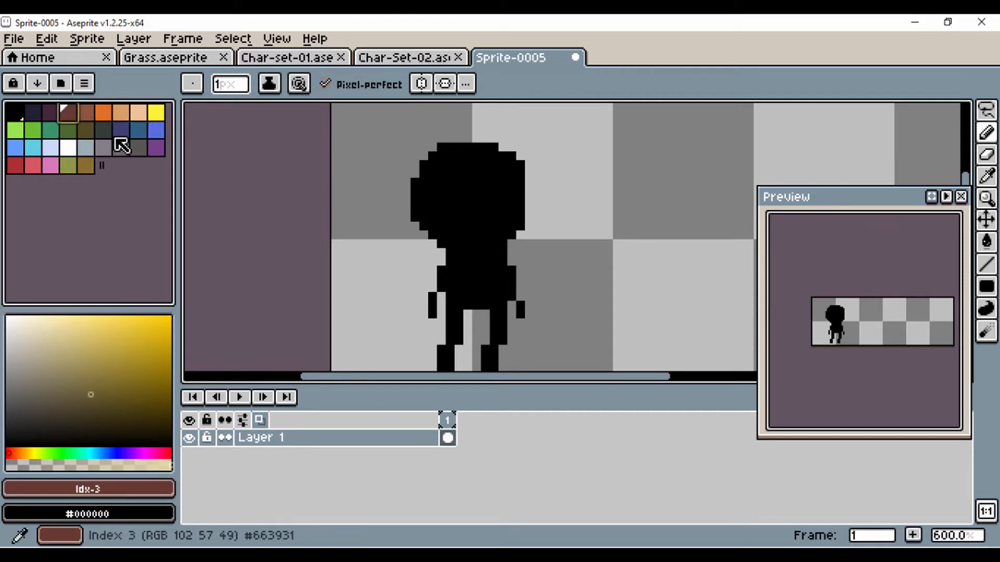
pyautogui.moveTo(513, 181); pyautogui.dragTo(438, 200)
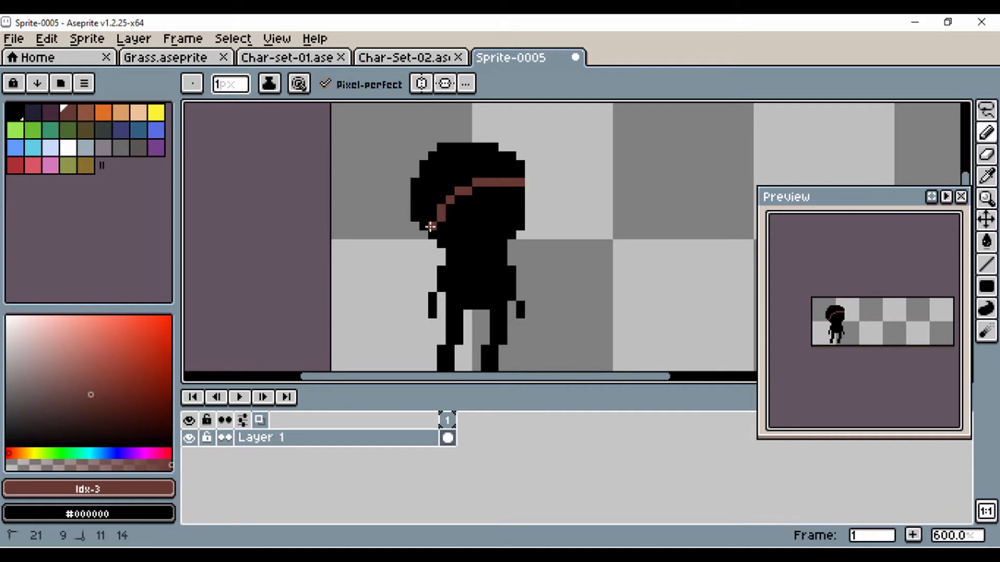
pyautogui.moveTo(508, 178)
pyautogui.mouseDown()
pyautogui.moveTo(521, 161)
pyautogui.moveTo(514, 172)
pyautogui.moveTo(503, 157)
pyautogui.moveTo(502, 175)
pyautogui.moveTo(491, 147)
pyautogui.moveTo(440, 151)
pyautogui.moveTo(484, 152)
pyautogui.moveTo(484, 162)
pyautogui.moveTo(426, 172)
pyautogui.mouseUp()
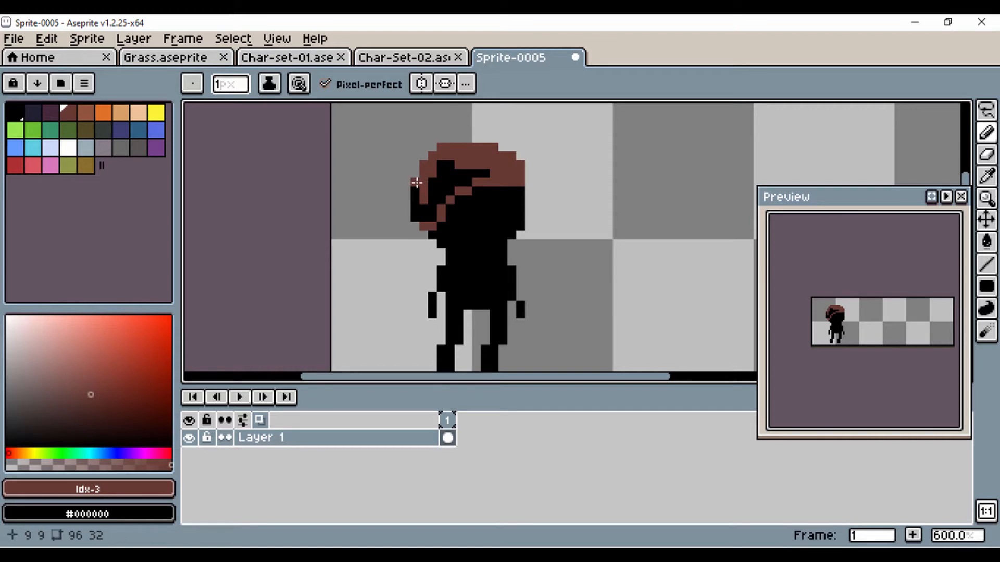
pyautogui.moveTo(419, 212)
pyautogui.mouseDown()
pyautogui.moveTo(460, 178)
pyautogui.moveTo(483, 174)
pyautogui.moveTo(446, 166)
pyautogui.moveTo(439, 182)
pyautogui.moveTo(451, 187)
pyautogui.moveTo(464, 181)
pyautogui.moveTo(440, 167)
pyautogui.moveTo(434, 205)
pyautogui.moveTo(418, 200)
pyautogui.moveTo(417, 212)
pyautogui.moveTo(418, 198)
pyautogui.moveTo(431, 216)
pyautogui.mouseUp()
pyautogui.scroll(-1, 443, 182)
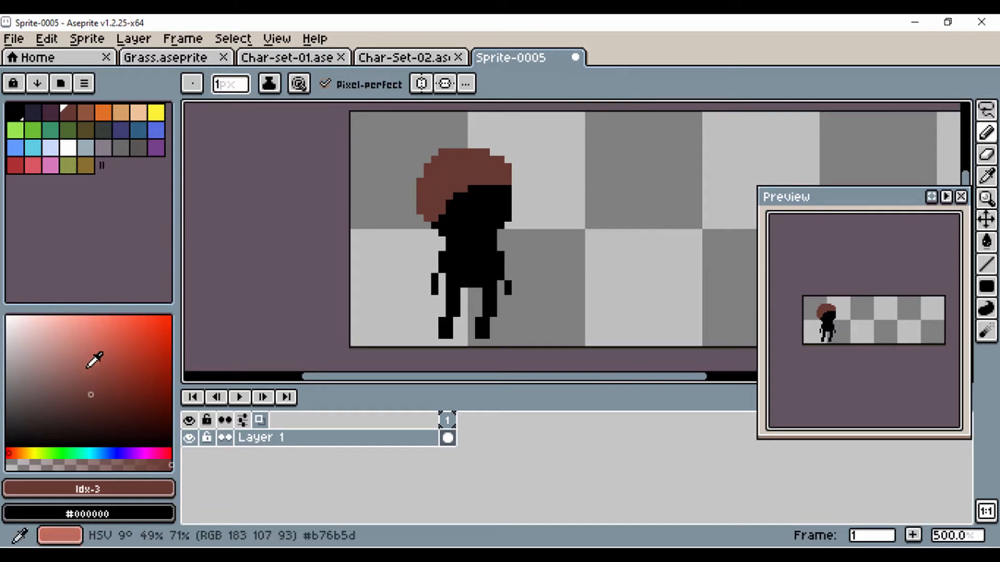
# Mix a tan skin colour, HSV 35, 44, 60, and draw the face's first row of pixels directly under the hair.
pyautogui.click(70, 377)
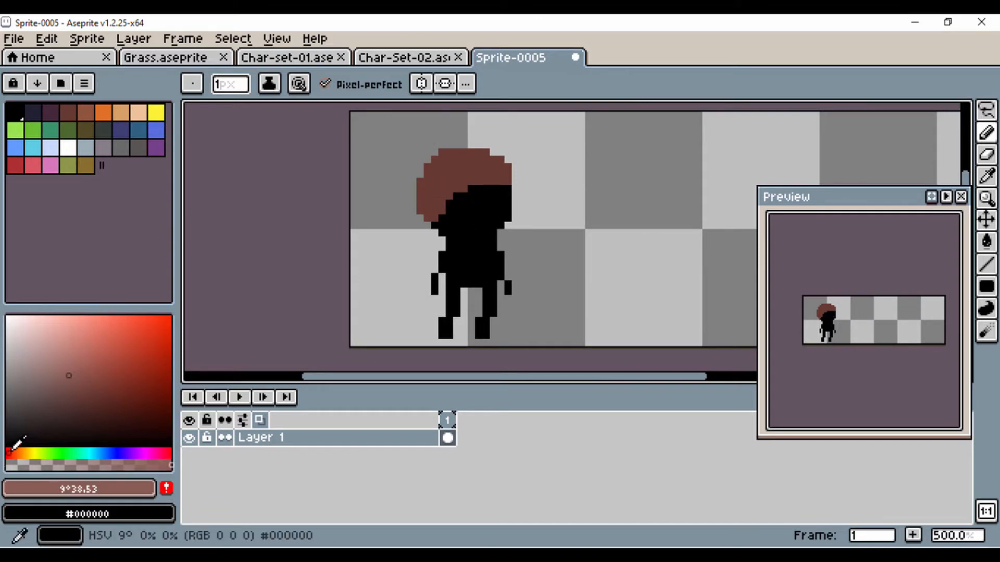
pyautogui.moveTo(24, 451); pyautogui.dragTo(27, 451)
pyautogui.click(79, 367)
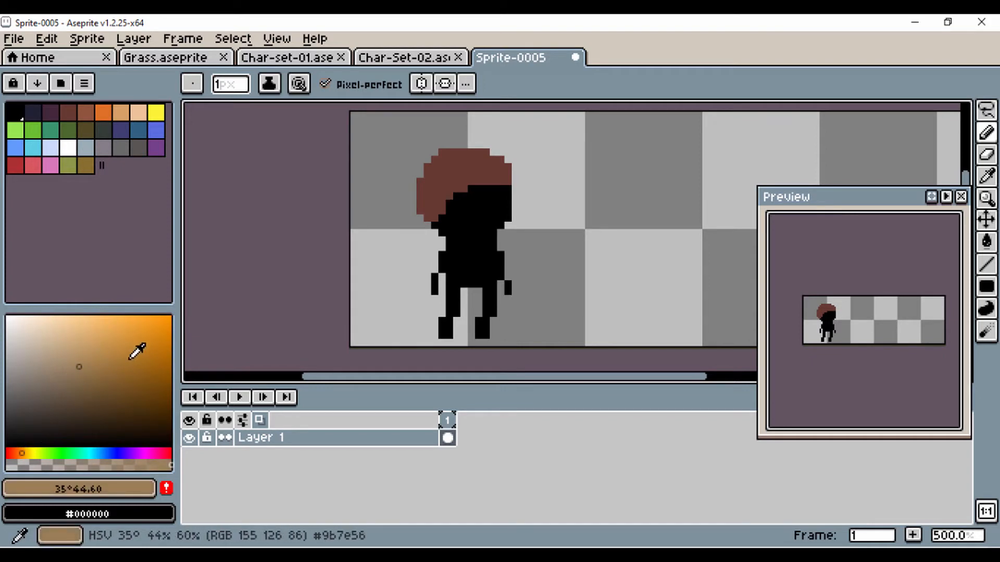
pyautogui.scroll(1, 486, 197)
pyautogui.scroll(1, 486, 197)
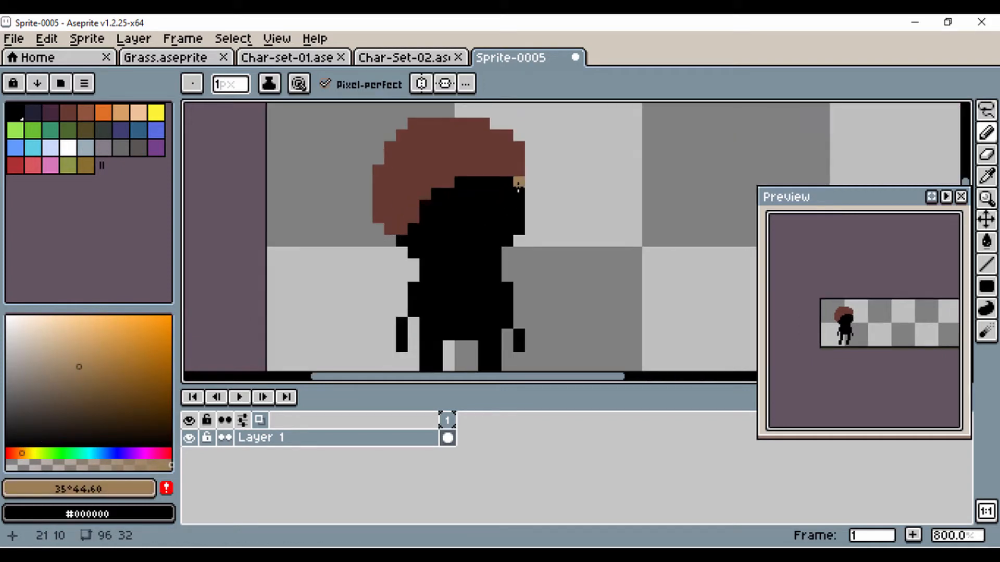
pyautogui.moveTo(495, 181); pyautogui.dragTo(473, 181)
pyautogui.click(461, 182)
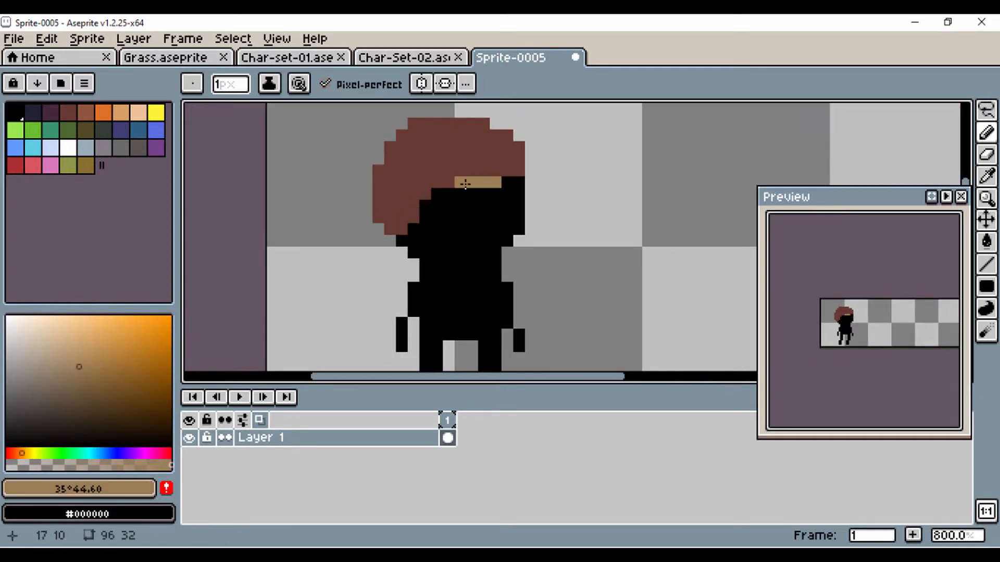
pyautogui.click(506, 185)
# Set the brush size to 2 px and fill the rest of the face down to the torso with the tan colour.
pyautogui.click(221, 84)
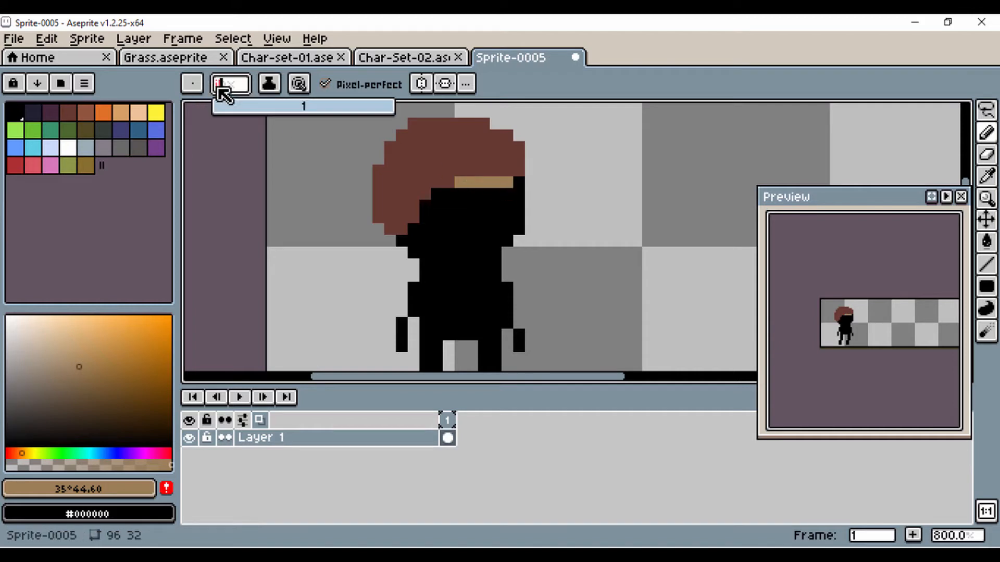
pyautogui.click(225, 109)
pyautogui.moveTo(225, 111); pyautogui.dragTo(222, 108)
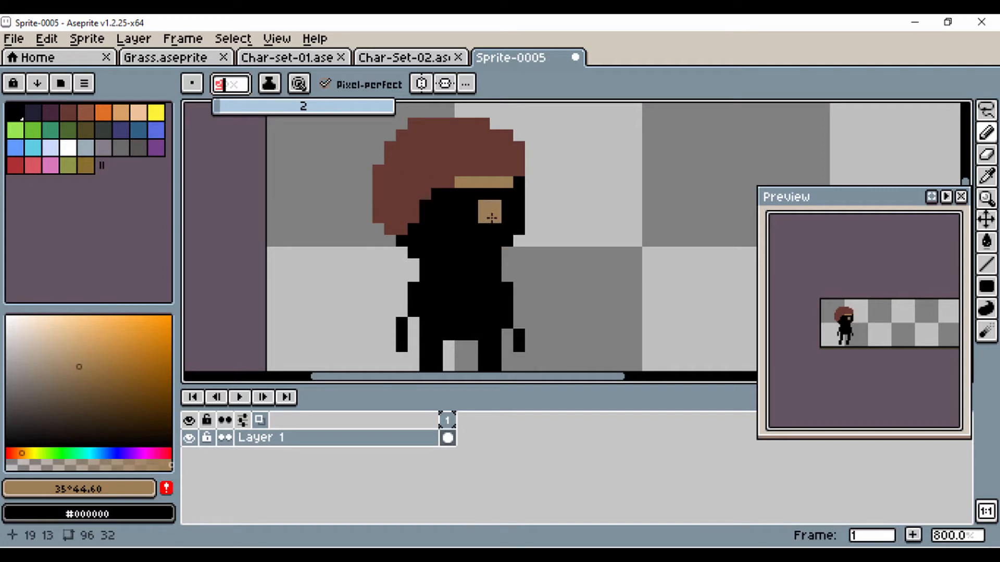
pyautogui.moveTo(508, 198)
pyautogui.mouseDown()
pyautogui.moveTo(516, 228)
pyautogui.moveTo(480, 248)
pyautogui.moveTo(490, 252)
pyautogui.moveTo(427, 249)
pyautogui.moveTo(445, 215)
pyautogui.mouseUp()
pyautogui.moveTo(448, 203)
pyautogui.mouseDown()
pyautogui.moveTo(488, 205)
pyautogui.moveTo(498, 216)
pyautogui.moveTo(452, 227)
pyautogui.moveTo(495, 202)
pyautogui.moveTo(434, 224)
pyautogui.mouseUp()
pyautogui.click(413, 229)
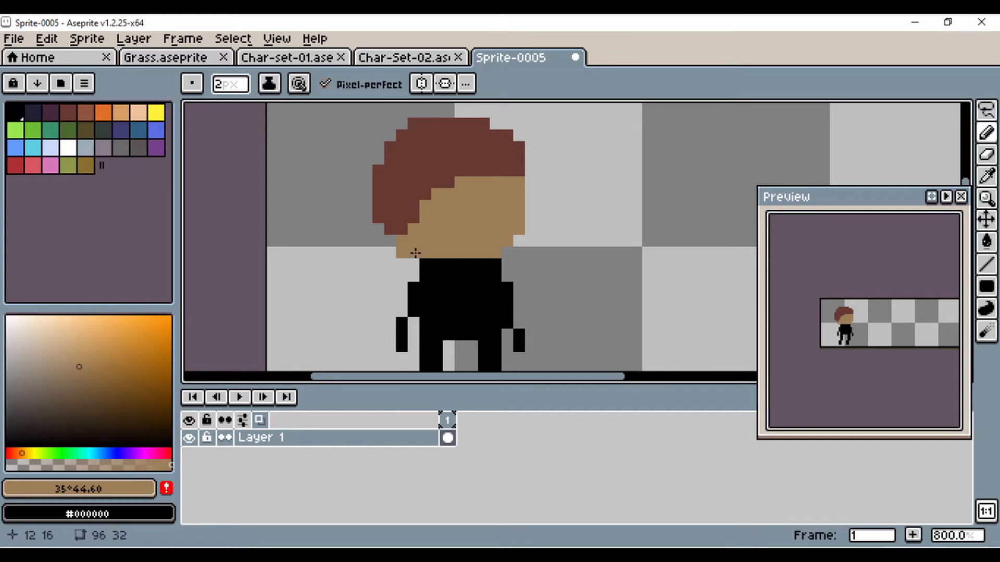
# Erase the excess tan pixels at the back of the jaw below the hair.
pyautogui.click(988, 157)
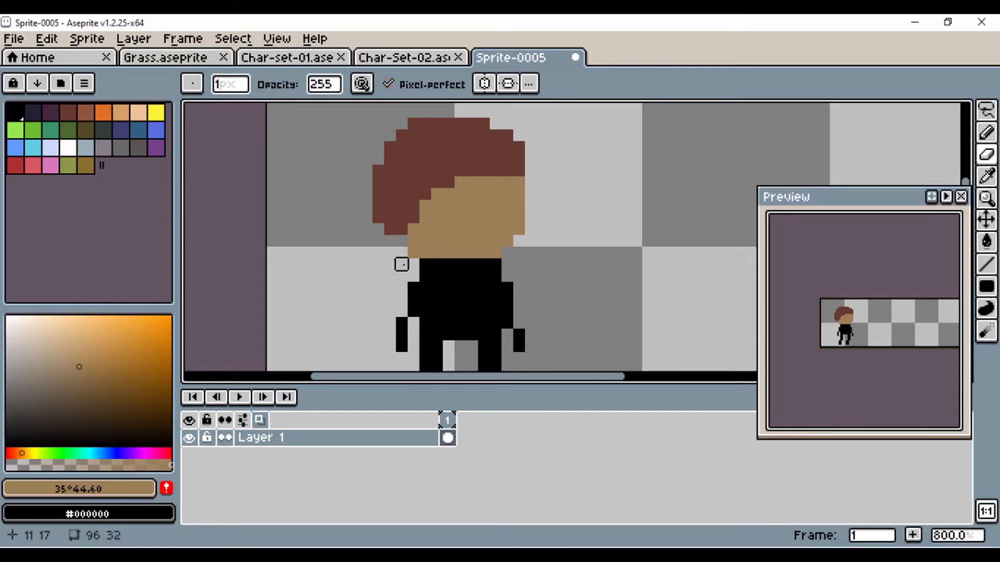
pyautogui.scroll(-2, 356, 252)
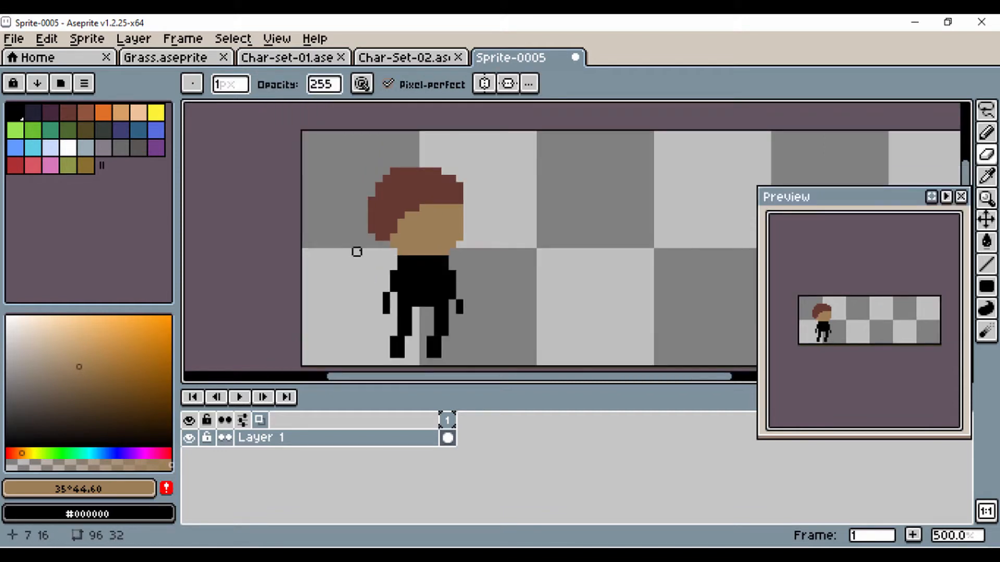
pyautogui.scroll(1, 355, 251)
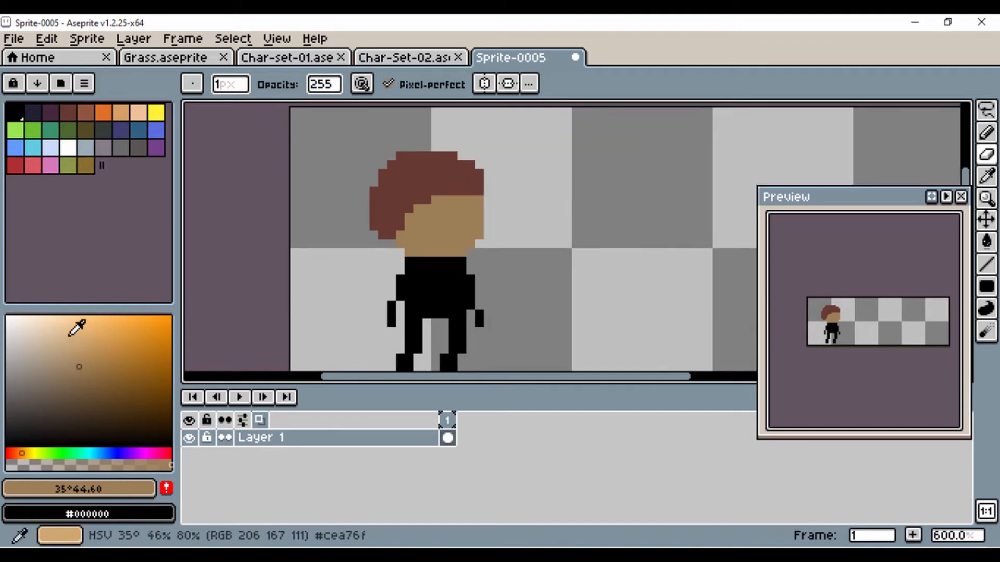
# Draw two single-pixel eyes in dark brown, HSV 35, 42, 14, with a 1 px brush, one at the face's front edge and one nearer the hair.
pyautogui.click(64, 328)
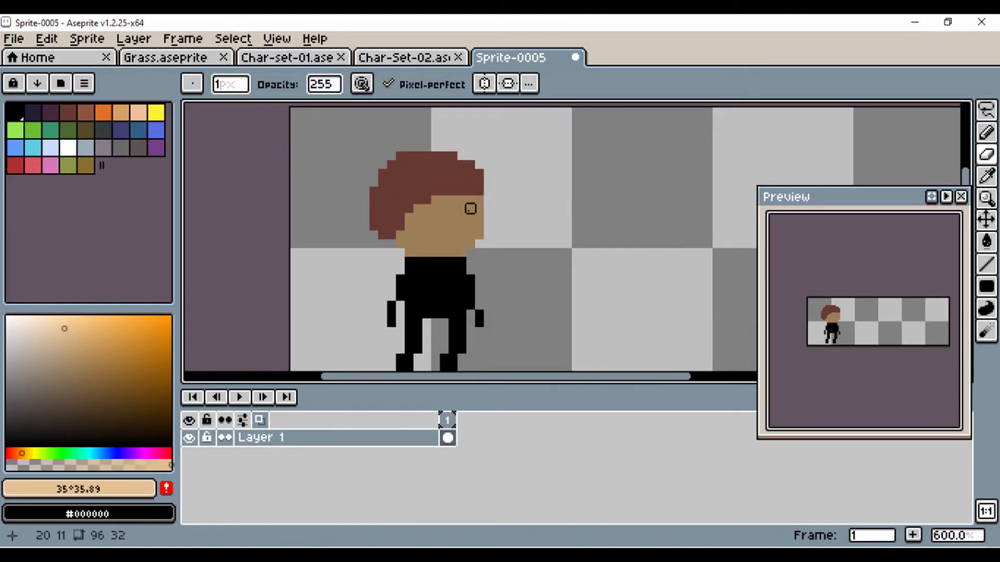
pyautogui.click(986, 132)
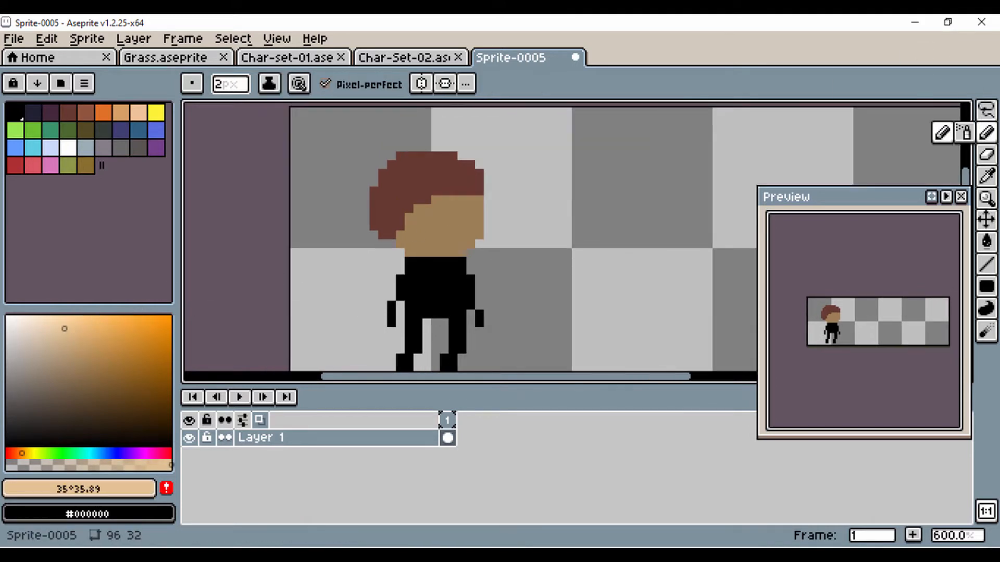
pyautogui.click(77, 426)
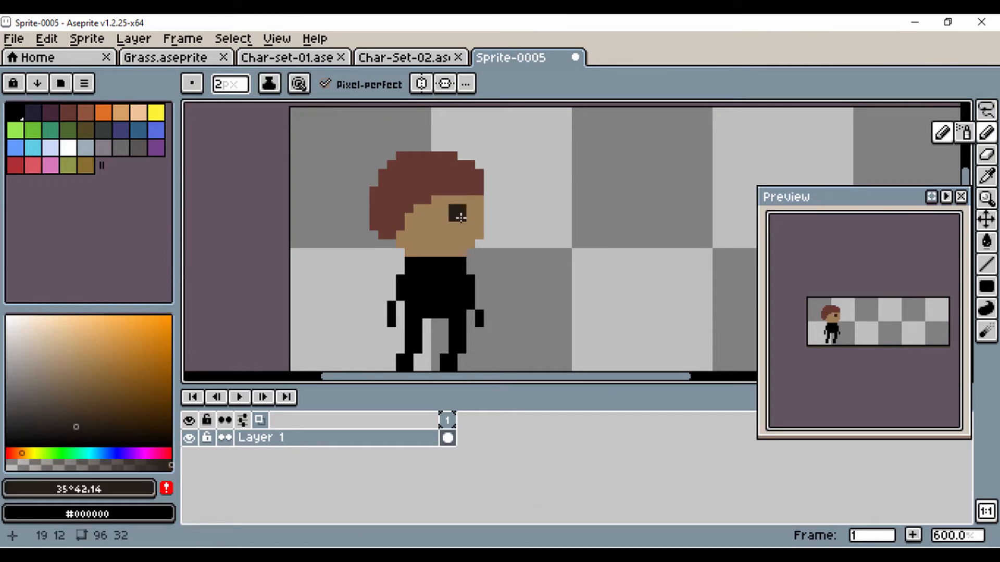
pyautogui.click(228, 86)
pyautogui.write('1')
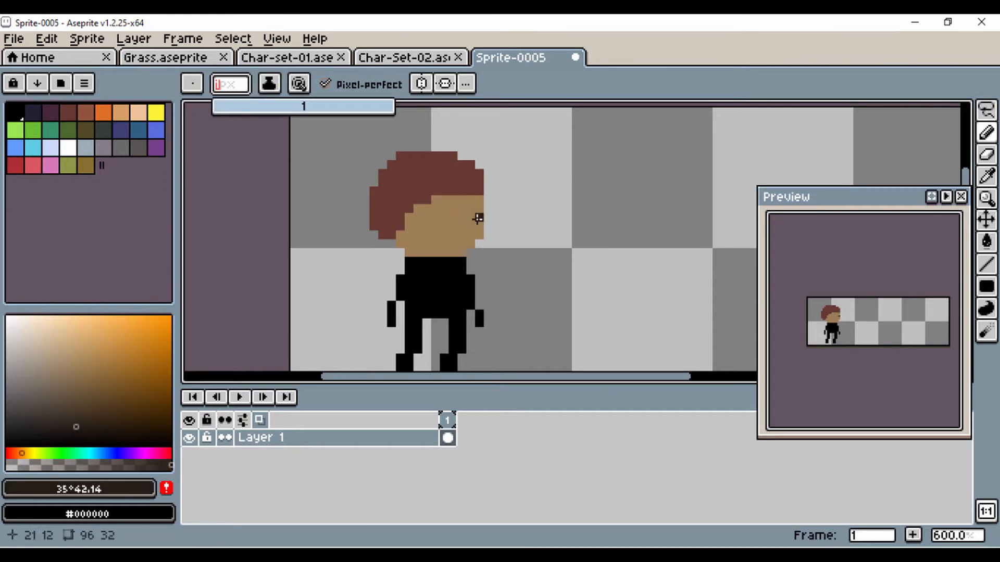
pyautogui.scroll(3, 471, 226)
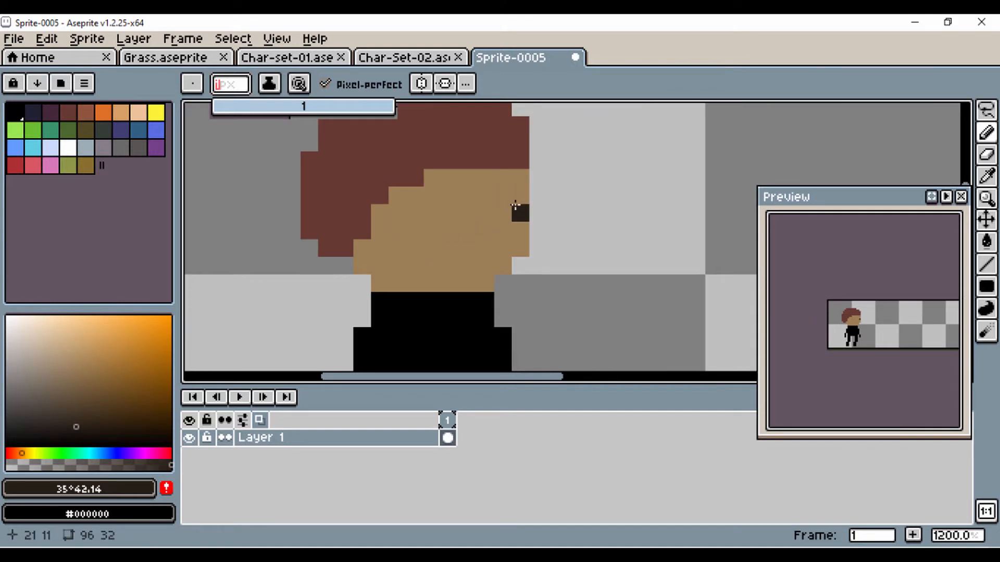
pyautogui.click(415, 214)
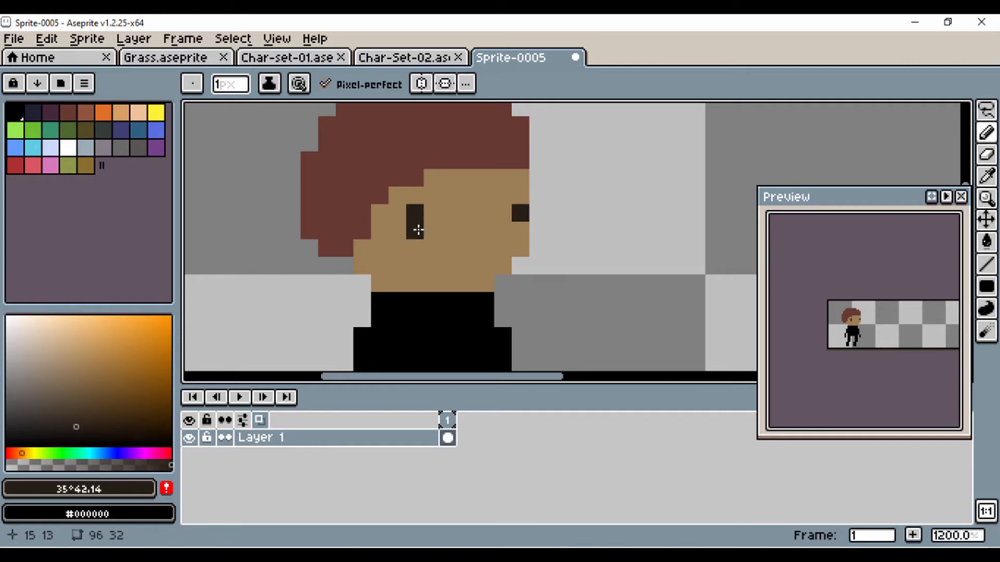
# Add a single-pixel mouth in medium brown, HSV 35, 48, 42, on the lower front of the face.
pyautogui.click(85, 390)
pyautogui.click(487, 247)
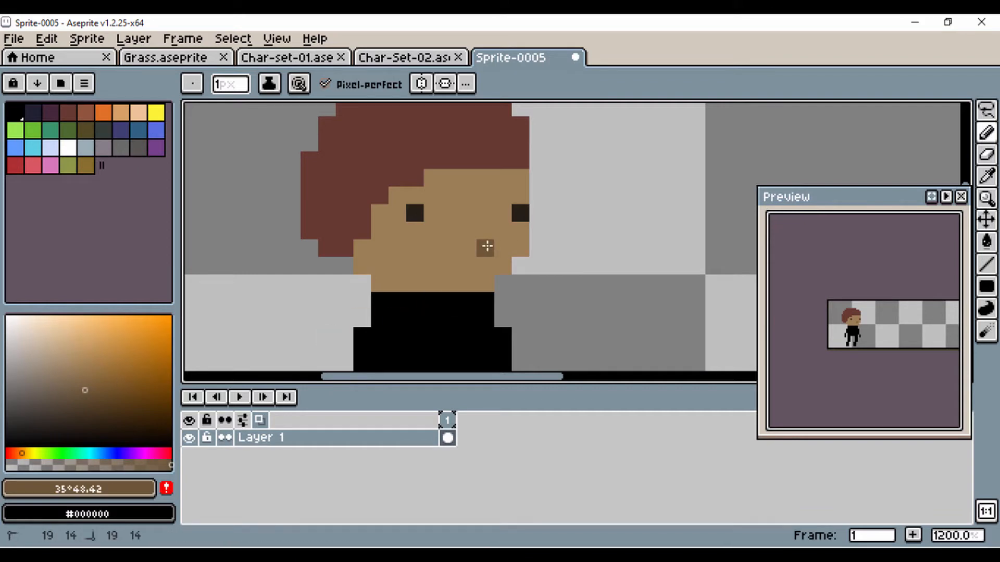
pyautogui.scroll(-4, 367, 242)
pyautogui.moveTo(337, 259); pyautogui.dragTo(349, 239)
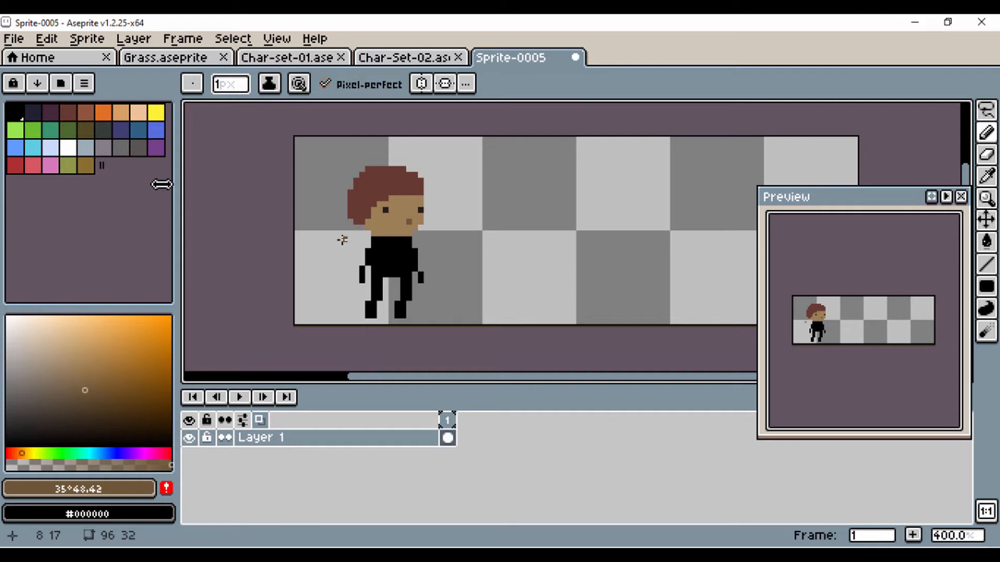
# Paint the middle of the torso and the upper legs in indigo palette colour 15 with a 2 px brush, leaving the feet black.
pyautogui.click(121, 129)
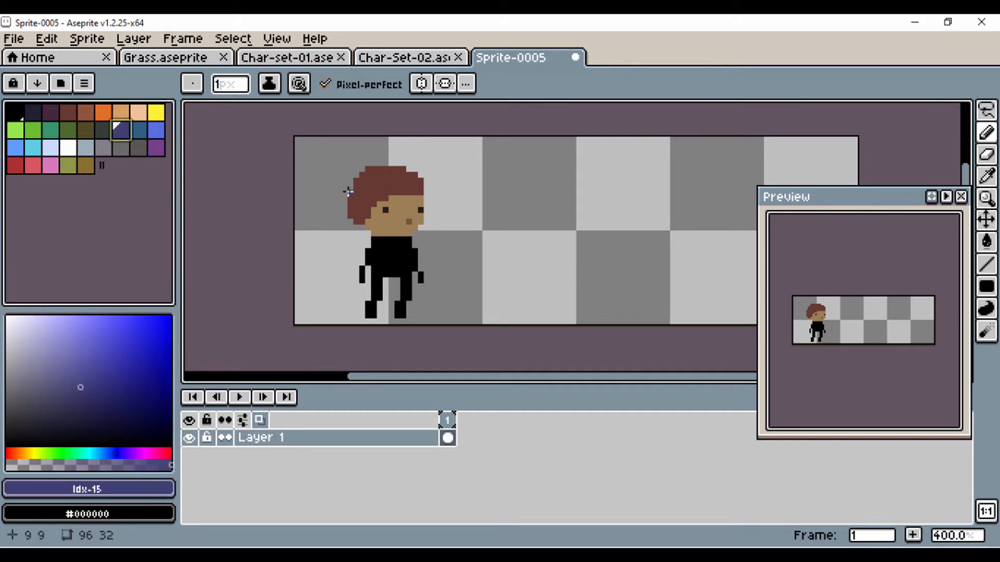
pyautogui.click(230, 84)
pyautogui.moveTo(225, 104); pyautogui.dragTo(228, 106)
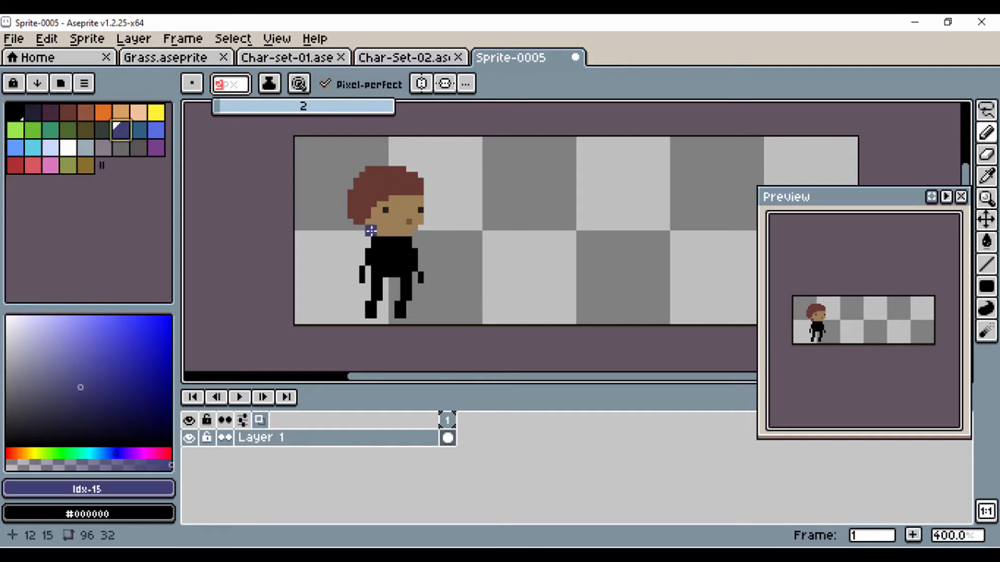
pyautogui.scroll(3, 364, 223)
pyautogui.moveTo(382, 236)
pyautogui.mouseDown()
pyautogui.moveTo(437, 236)
pyautogui.moveTo(438, 267)
pyautogui.moveTo(409, 275)
pyautogui.moveTo(411, 287)
pyautogui.moveTo(390, 287)
pyautogui.moveTo(385, 316)
pyautogui.mouseUp()
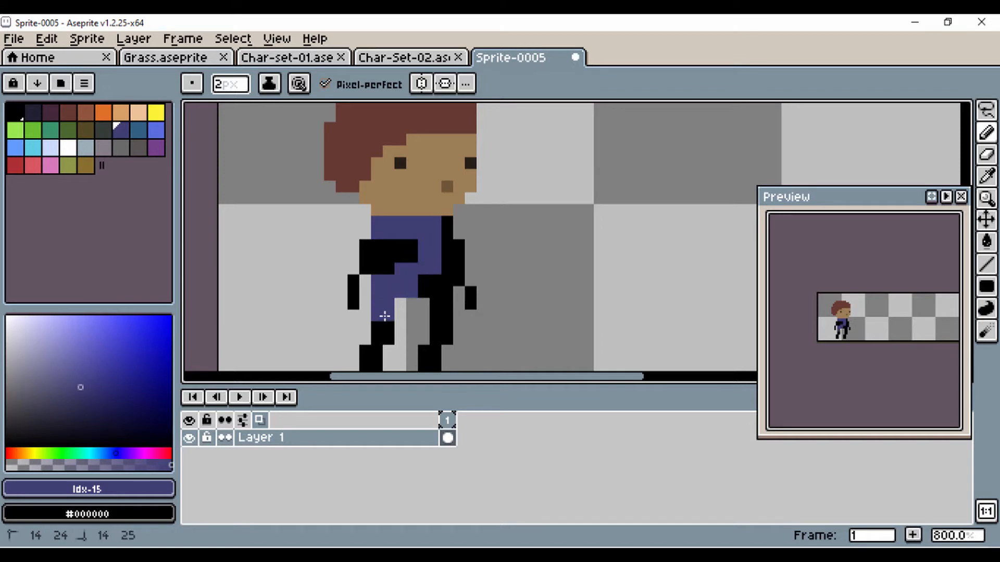
pyautogui.click(443, 308)
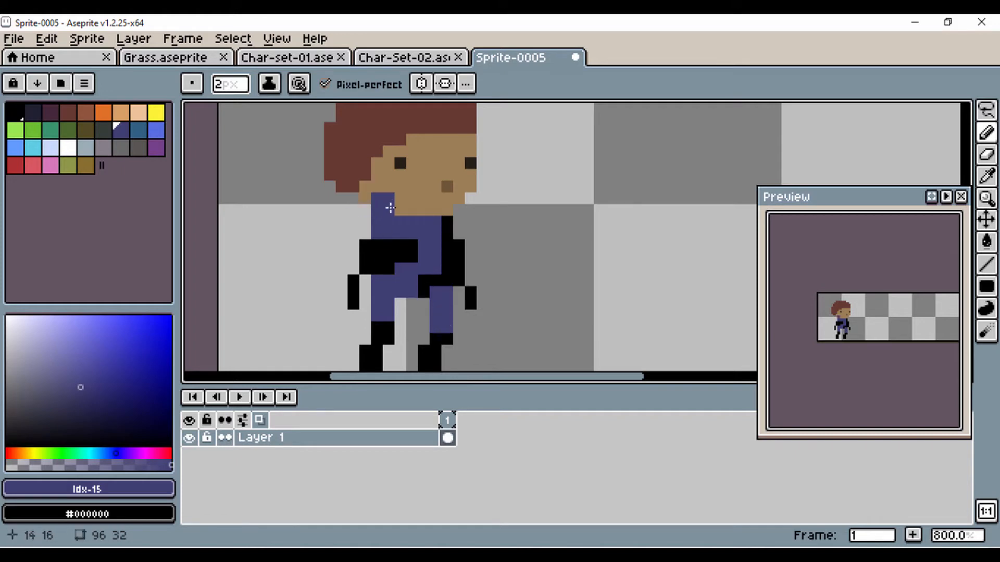
# Paint the lower two pixels of both hands in the face's tan, #9b7c56, with a 1 px brush.
pyautogui.press('i')
pyautogui.click(422, 192)
pyautogui.press('b')
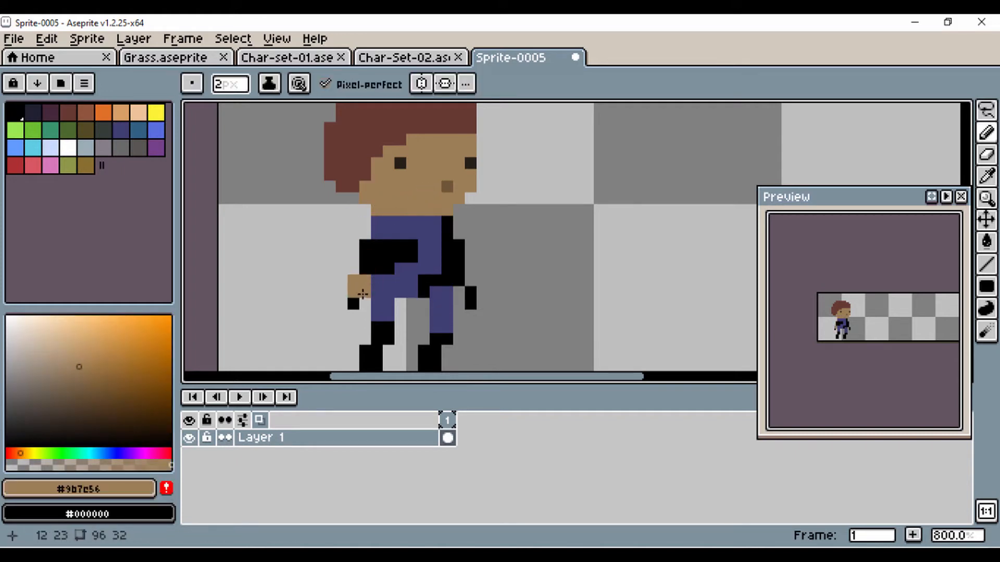
pyautogui.click(224, 86)
pyautogui.write('1')
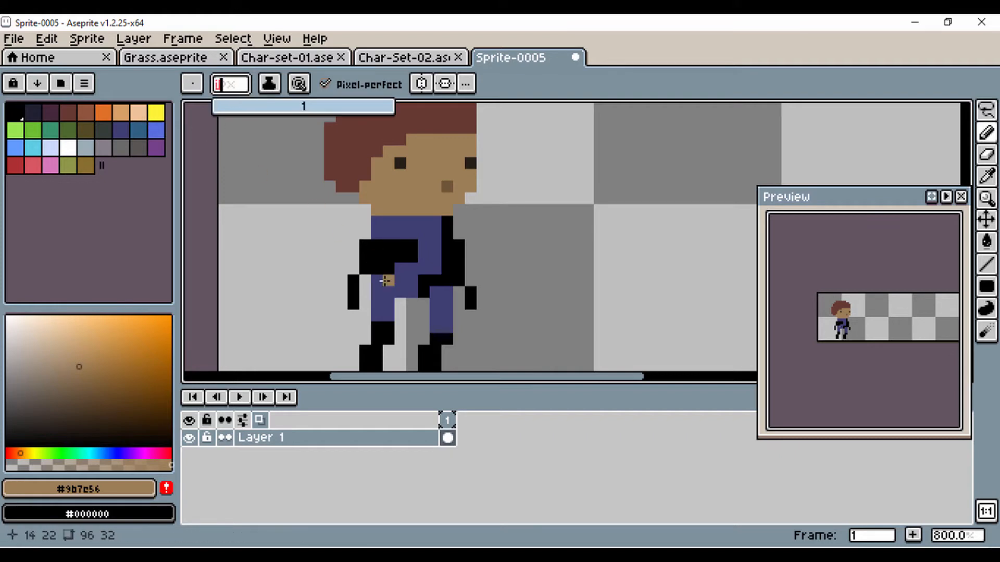
pyautogui.moveTo(353, 295); pyautogui.dragTo(353, 304)
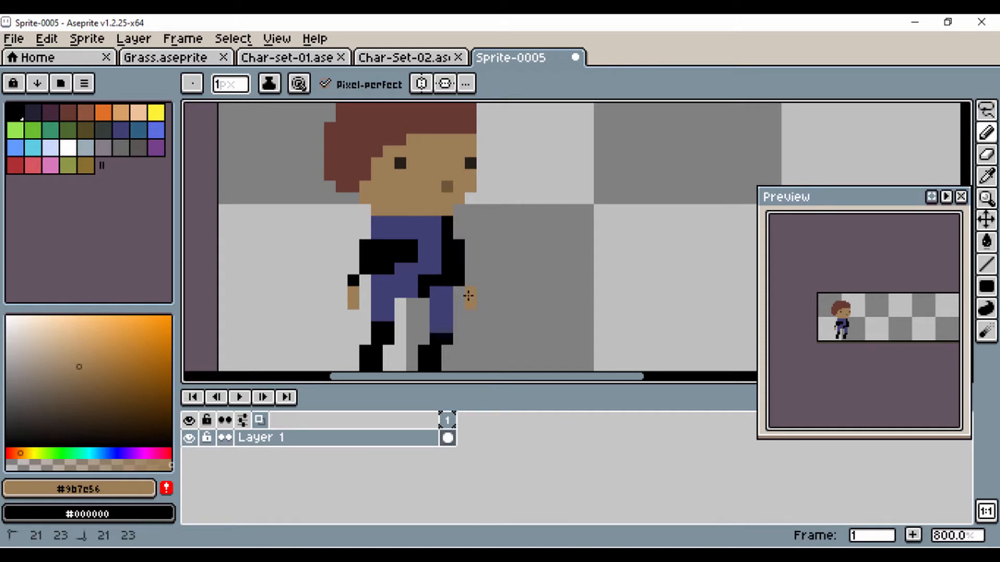
# Paint the soles along the bottom row of both shoes in very dark grey, HSV 34, 12, 11.
pyautogui.scroll(-2, 304, 246)
pyautogui.moveTo(301, 252); pyautogui.dragTo(340, 198)
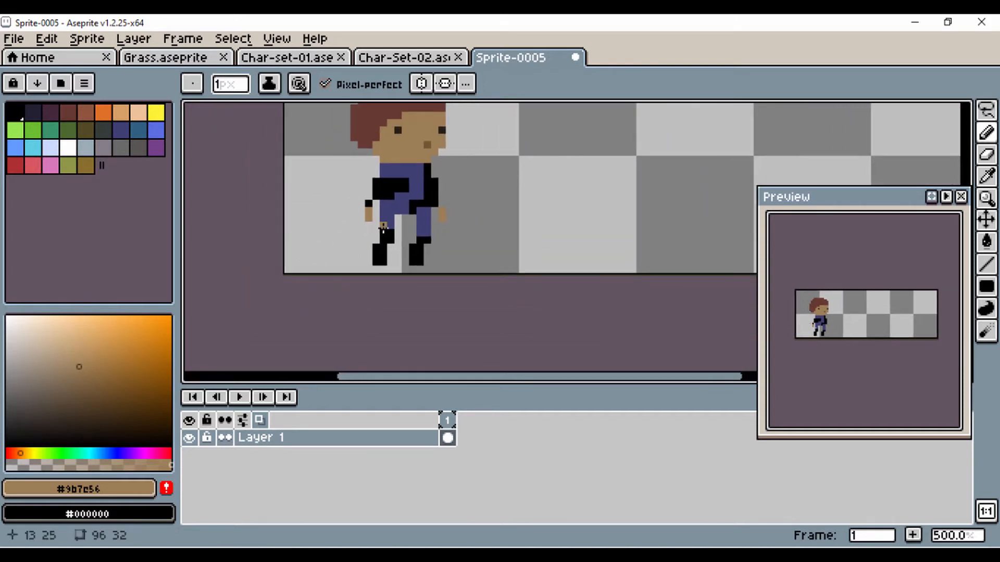
pyautogui.scroll(2, 382, 228)
pyautogui.scroll(-1, 384, 232)
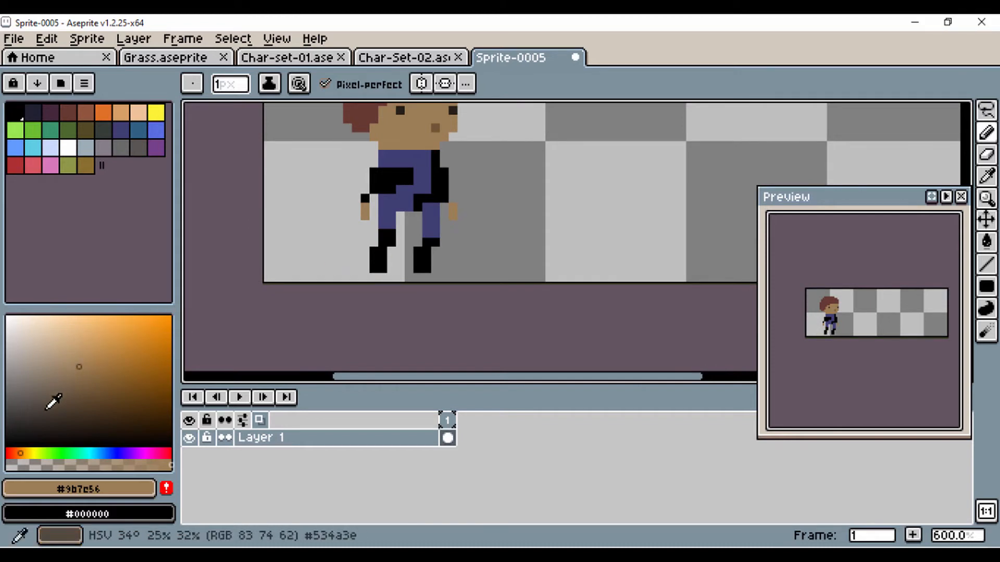
pyautogui.click(27, 430)
pyautogui.scroll(3, 381, 276)
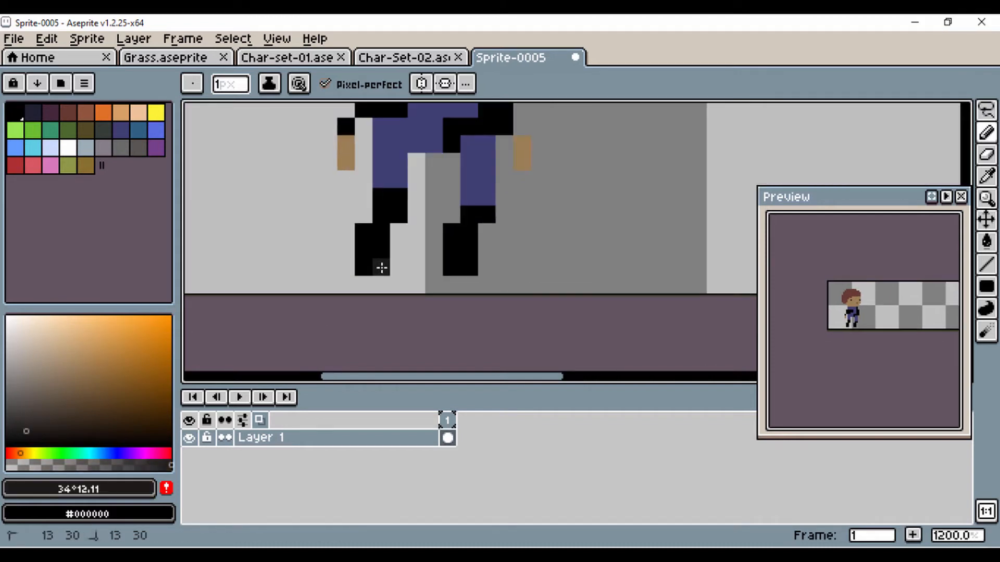
pyautogui.moveTo(382, 266); pyautogui.dragTo(365, 268)
pyautogui.click(469, 268)
pyautogui.click(452, 271)
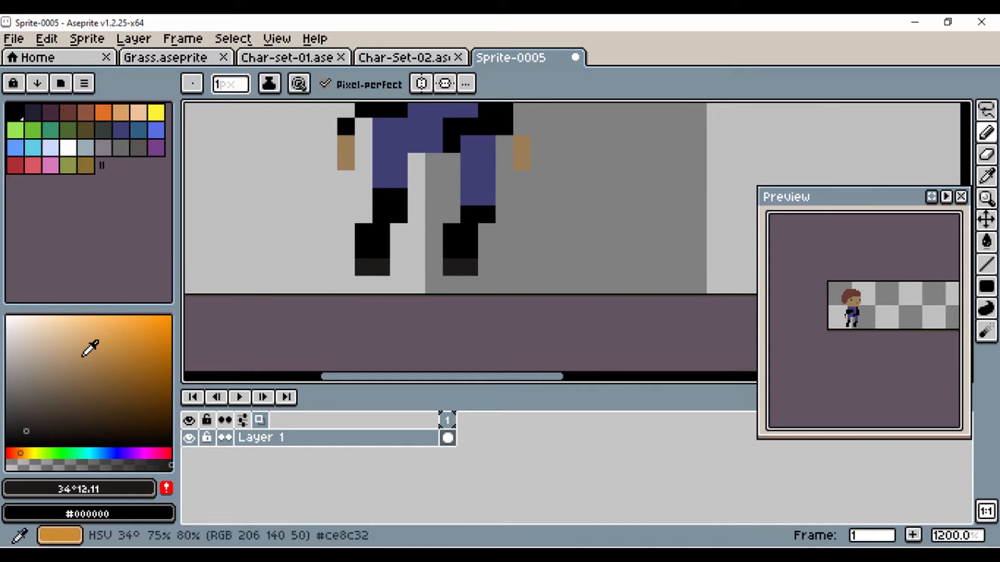
# Draw a ground shadow about 11 px long in grey, HSV 34, 1, 33, on the canvas's bottom row under and behind the feet.
pyautogui.click(9, 402)
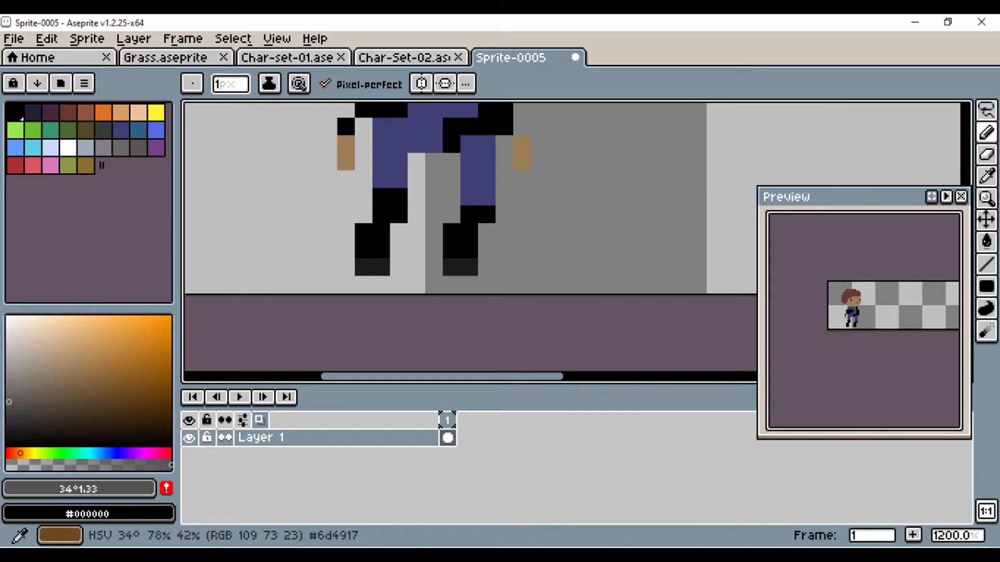
pyautogui.moveTo(462, 283); pyautogui.dragTo(253, 267)
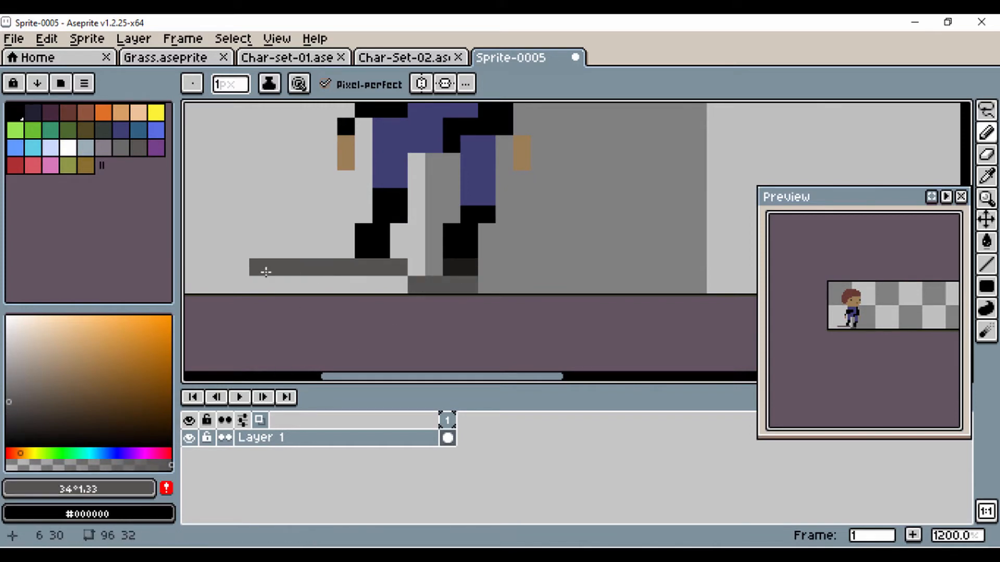
pyautogui.hotkey('ctrl', 'z')
pyautogui.moveTo(467, 283); pyautogui.dragTo(288, 283)
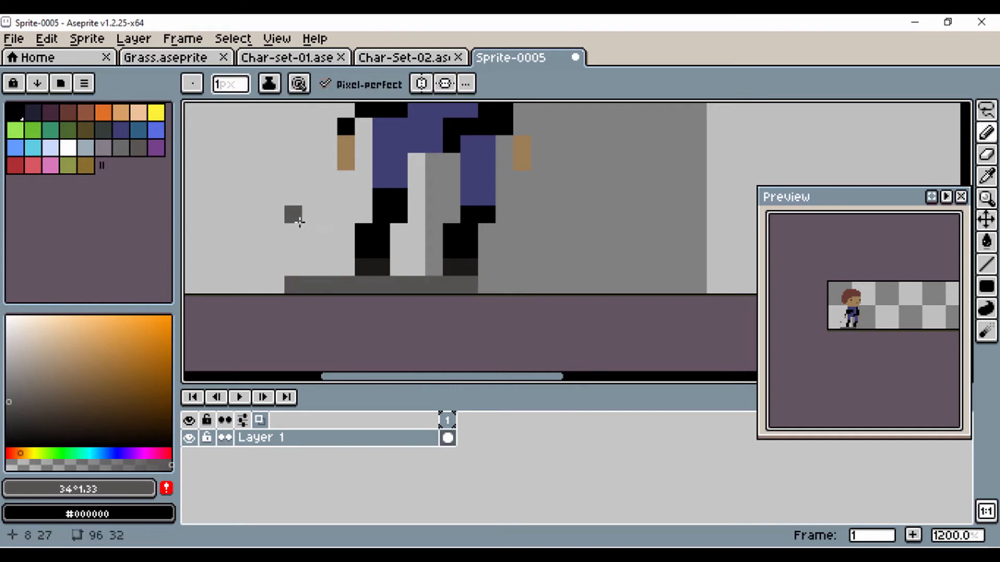
# Paint the near arm's black sleeve and the torso's front edge in a deeper indigo, HSV 240, 52, 44.
pyautogui.scroll(-2, 300, 222)
pyautogui.scroll(2, 301, 219)
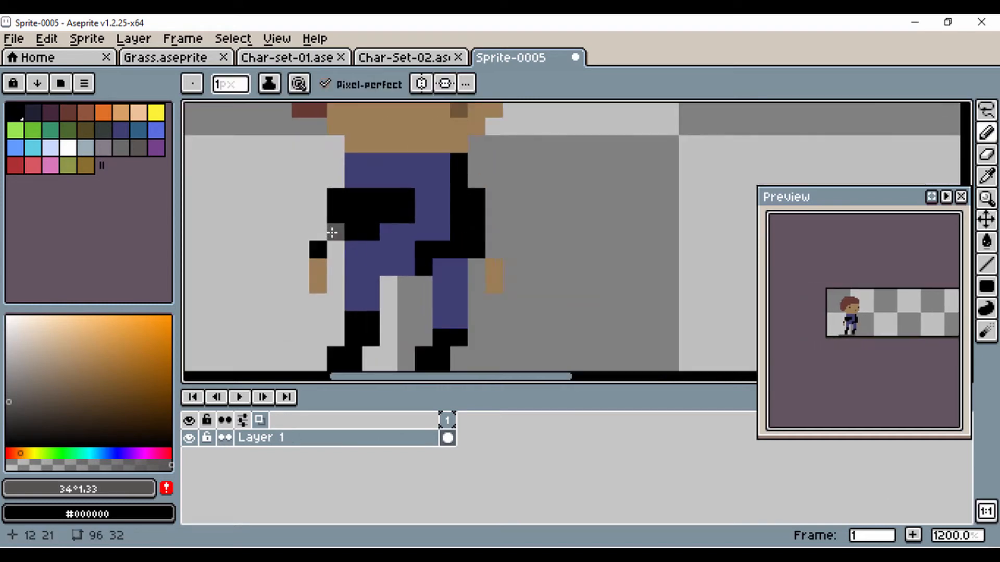
pyautogui.keyDown('alt'); pyautogui.click(407, 161); pyautogui.keyUp('alt')
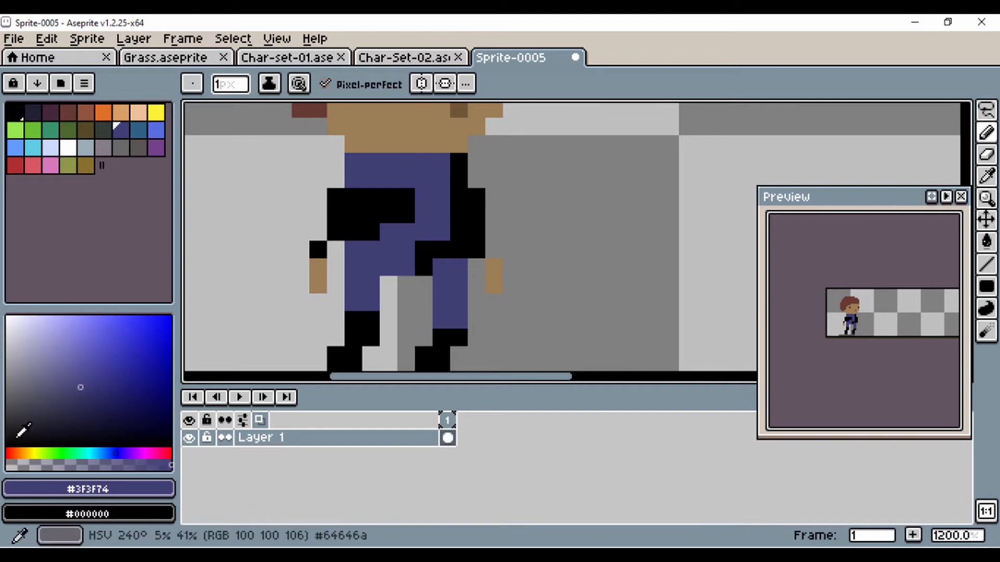
pyautogui.click(92, 388)
pyautogui.click(406, 198)
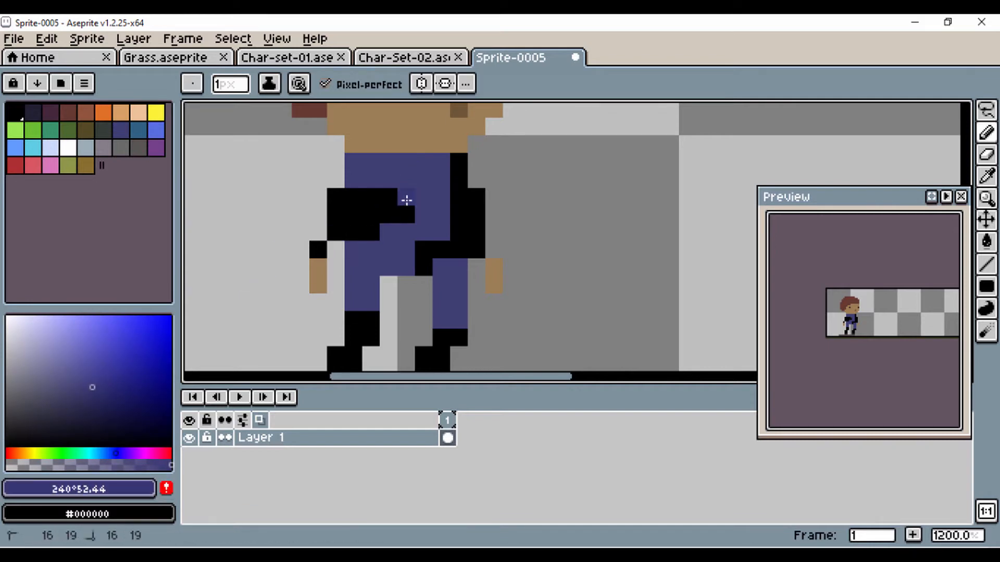
pyautogui.moveTo(407, 200)
pyautogui.mouseDown()
pyautogui.moveTo(344, 192)
pyautogui.moveTo(335, 236)
pyautogui.moveTo(347, 216)
pyautogui.moveTo(353, 230)
pyautogui.moveTo(407, 212)
pyautogui.mouseUp()
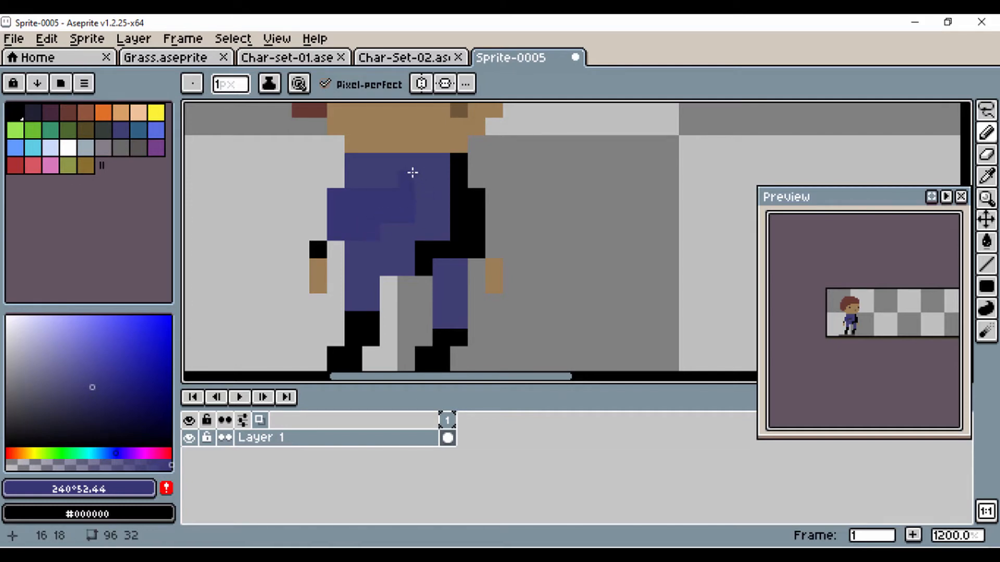
pyautogui.moveTo(443, 162); pyautogui.dragTo(444, 195)
pyautogui.moveTo(444, 231)
pyautogui.mouseDown()
pyautogui.moveTo(412, 235)
pyautogui.moveTo(410, 257)
pyautogui.mouseUp()
# Shade the back part of the hair in darker red-brown, HSV 9, 58, 33, from the crown down to the temple and nape.
pyautogui.scroll(-4, 410, 268)
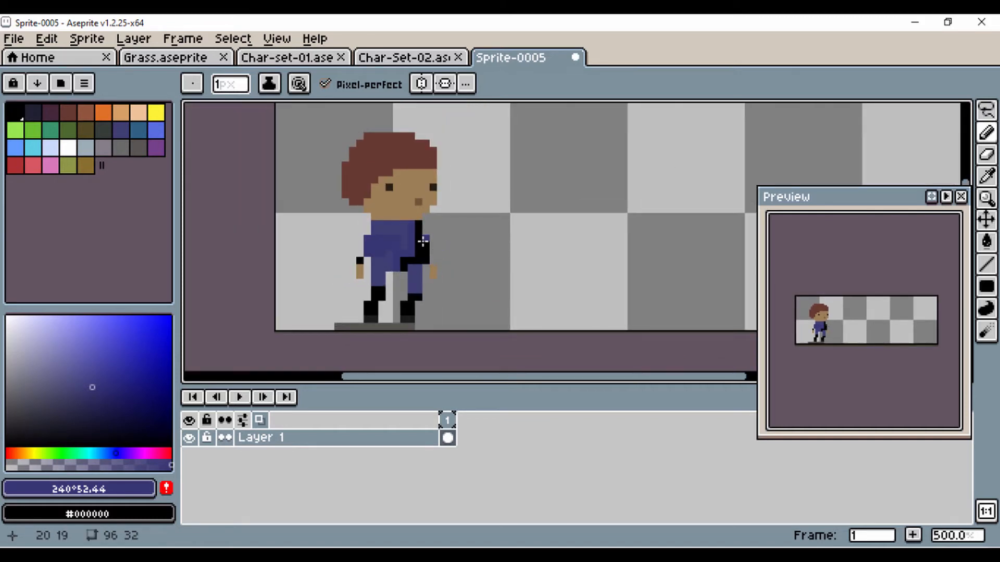
pyautogui.scroll(2, 418, 224)
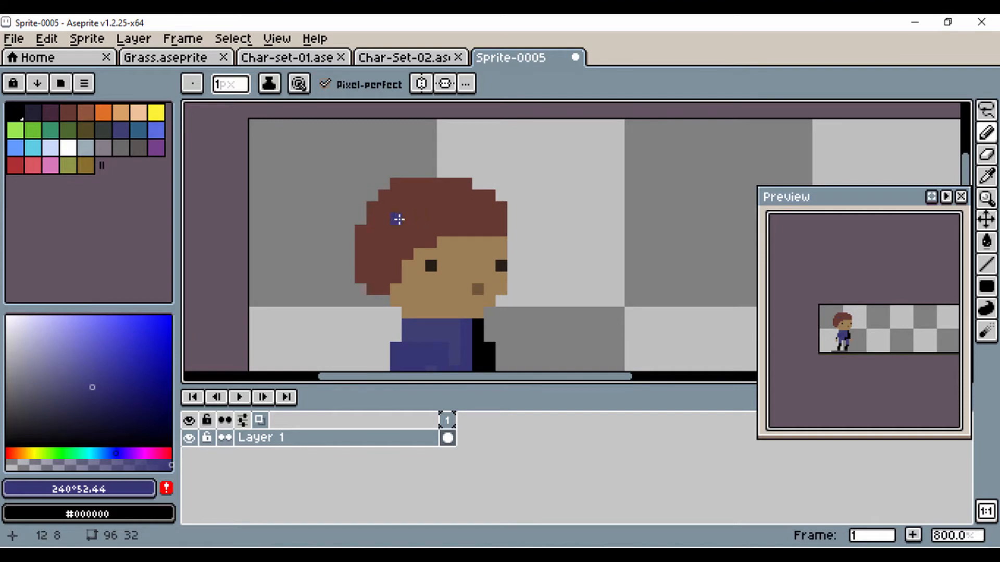
pyautogui.keyDown('alt'); pyautogui.click(405, 222); pyautogui.keyUp('alt')
pyautogui.click(102, 401)
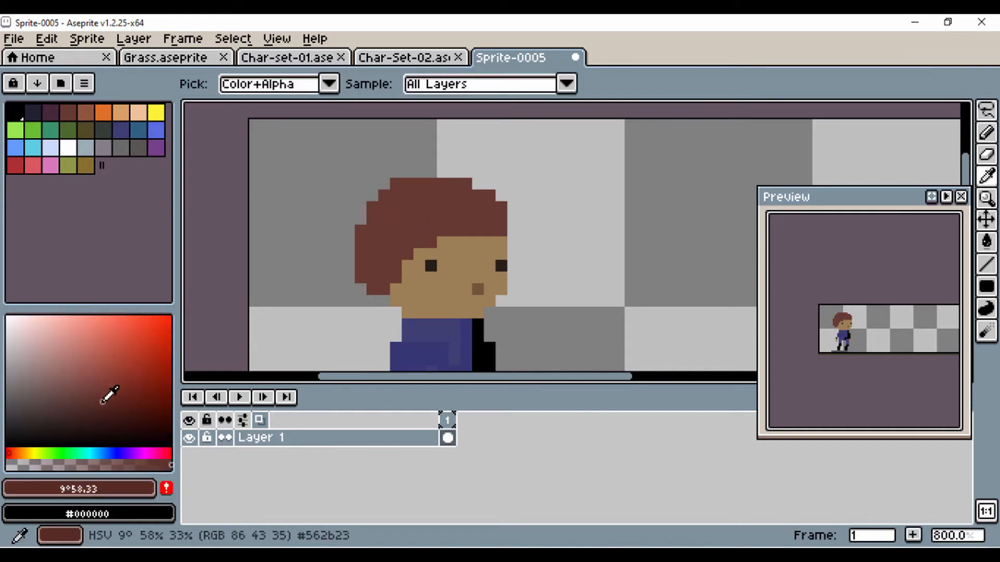
pyautogui.press('b')
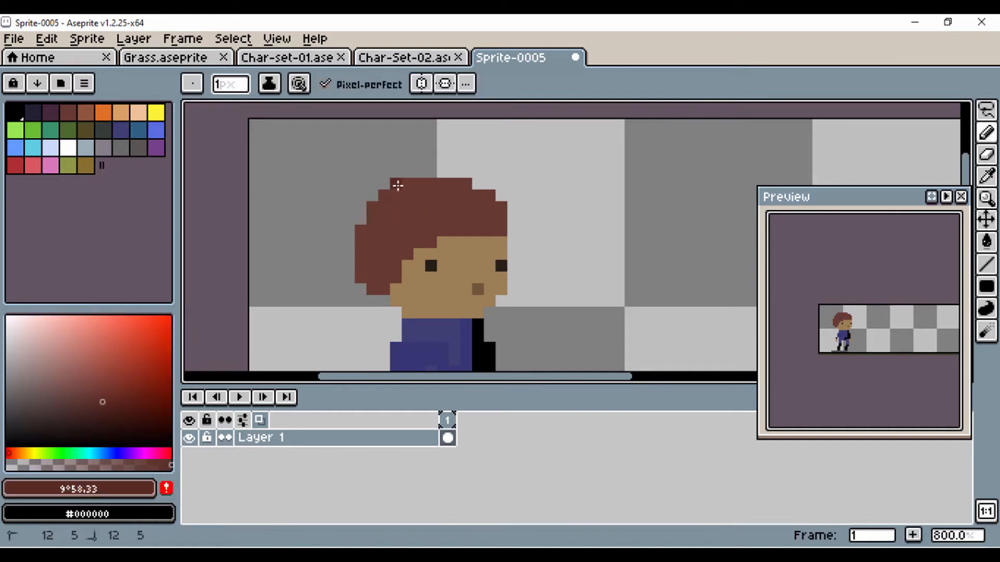
pyautogui.click(425, 241)
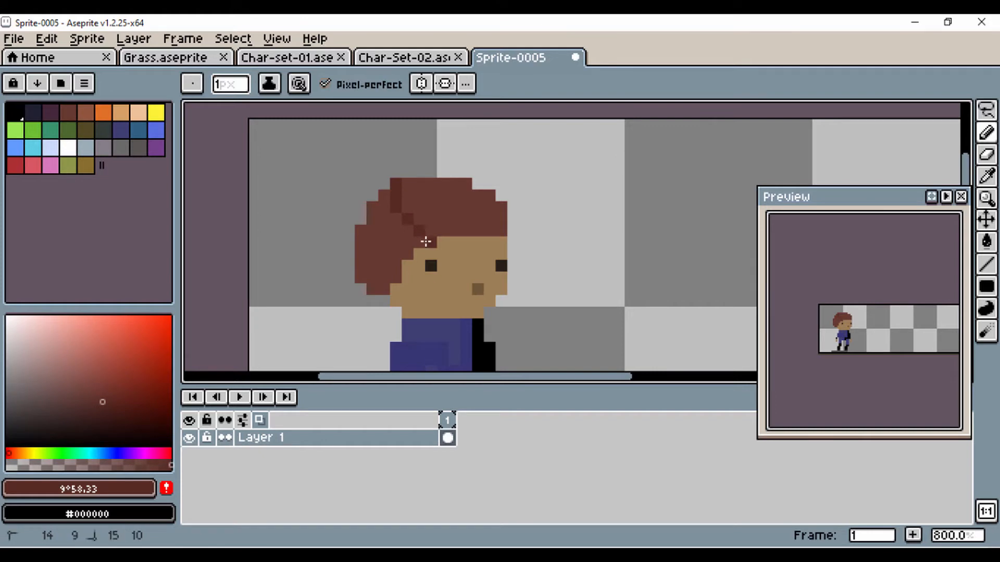
pyautogui.moveTo(412, 240)
pyautogui.mouseDown()
pyautogui.moveTo(370, 237)
pyautogui.moveTo(398, 255)
pyautogui.moveTo(370, 252)
pyautogui.mouseUp()
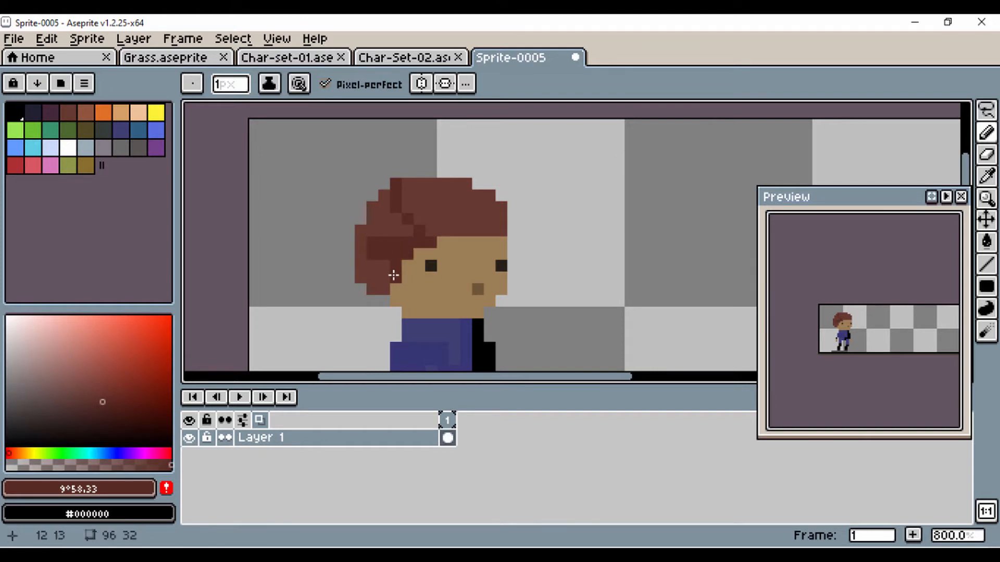
pyautogui.moveTo(375, 288)
pyautogui.mouseDown()
pyautogui.moveTo(362, 233)
pyautogui.moveTo(381, 201)
pyautogui.moveTo(388, 229)
pyautogui.moveTo(417, 231)
pyautogui.moveTo(398, 219)
pyautogui.moveTo(384, 228)
pyautogui.moveTo(377, 216)
pyautogui.moveTo(376, 239)
pyautogui.mouseUp()
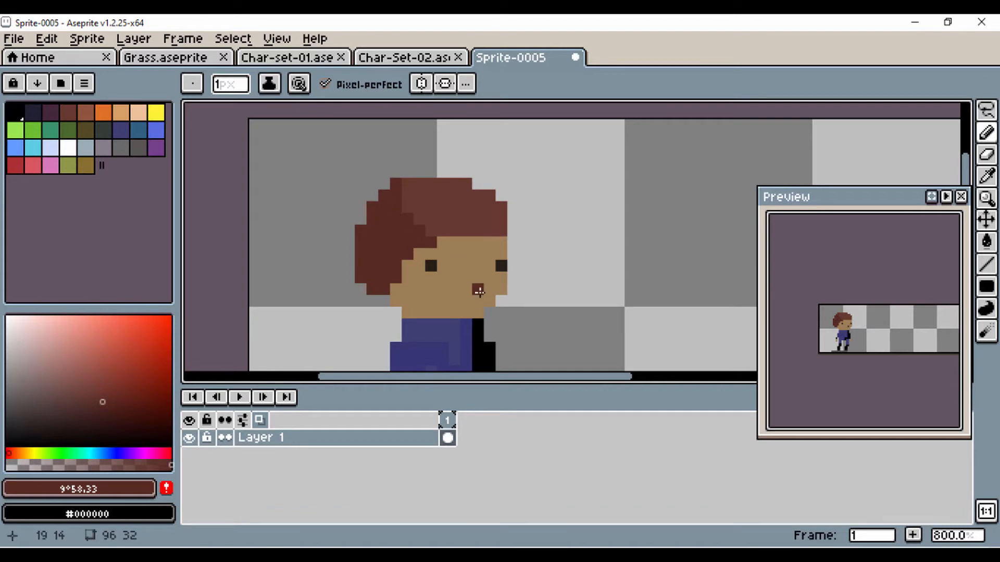
# Enlarge the mouth to five pixels in the dark hair colour and paint its two upper front pixels pale pink, HSV 9, 29, 93.
pyautogui.moveTo(479, 292); pyautogui.dragTo(456, 289)
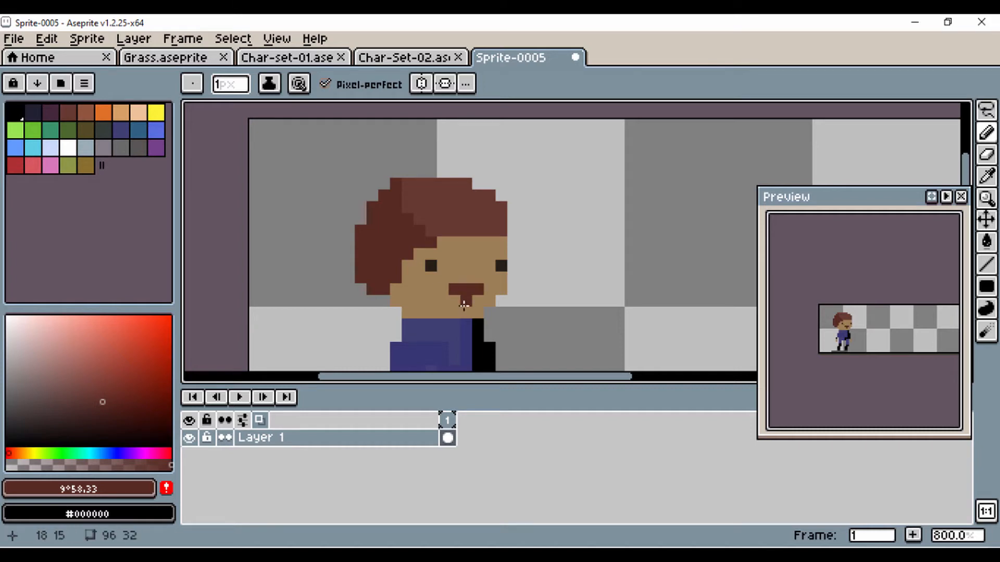
pyautogui.moveTo(473, 296); pyautogui.dragTo(462, 298)
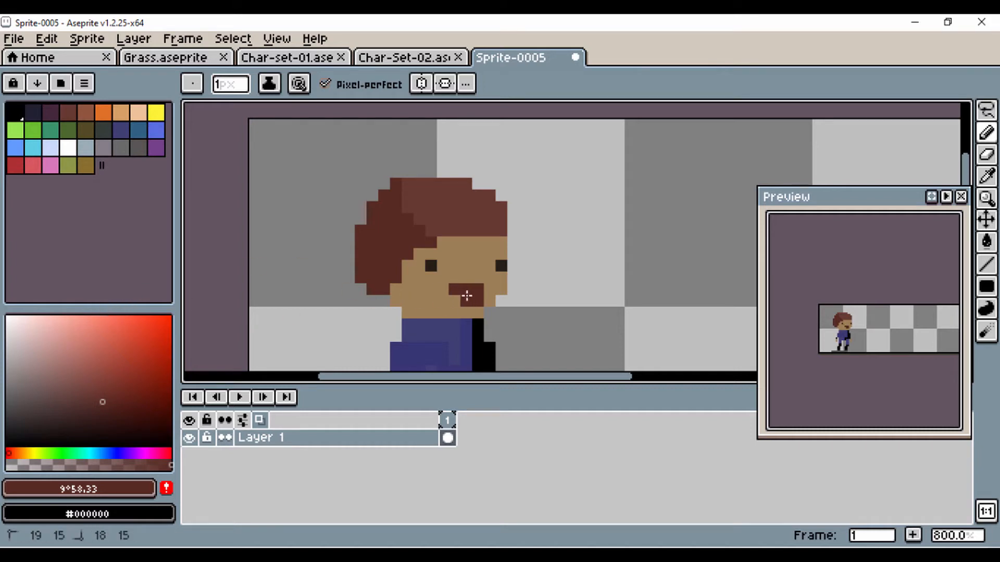
pyautogui.click(54, 325)
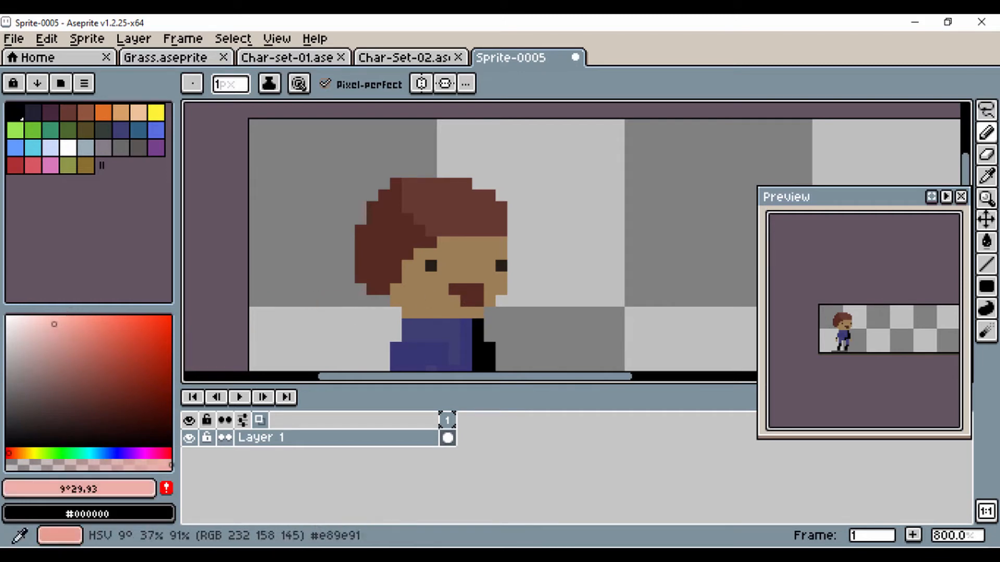
pyautogui.click(467, 299)
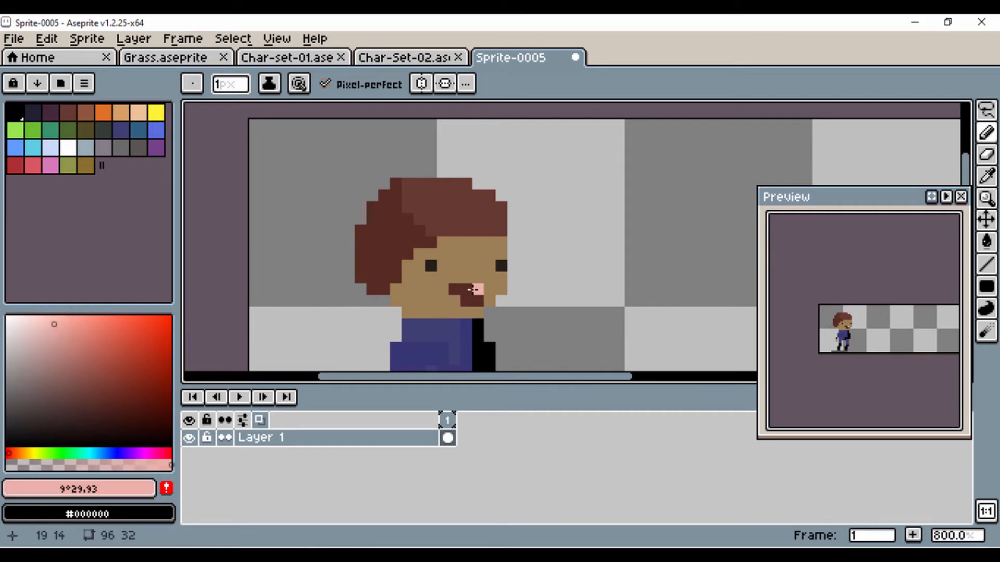
pyautogui.click(468, 290)
# Try coral, HSV 9, 60, 84, on the mouth's two upper front pixels, and undo the colours tried there.
pyautogui.click(105, 336)
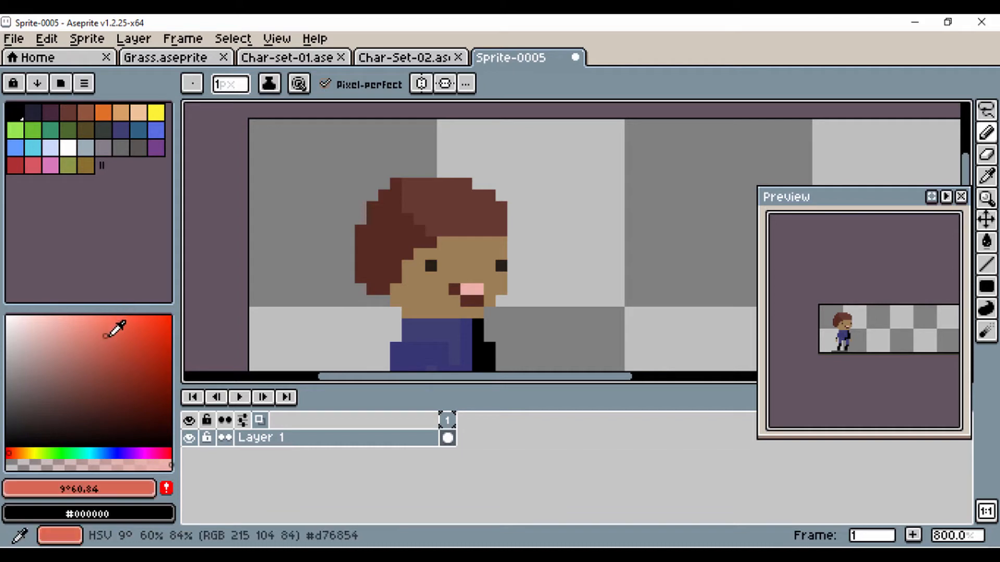
pyautogui.click(466, 290)
pyautogui.click(476, 289)
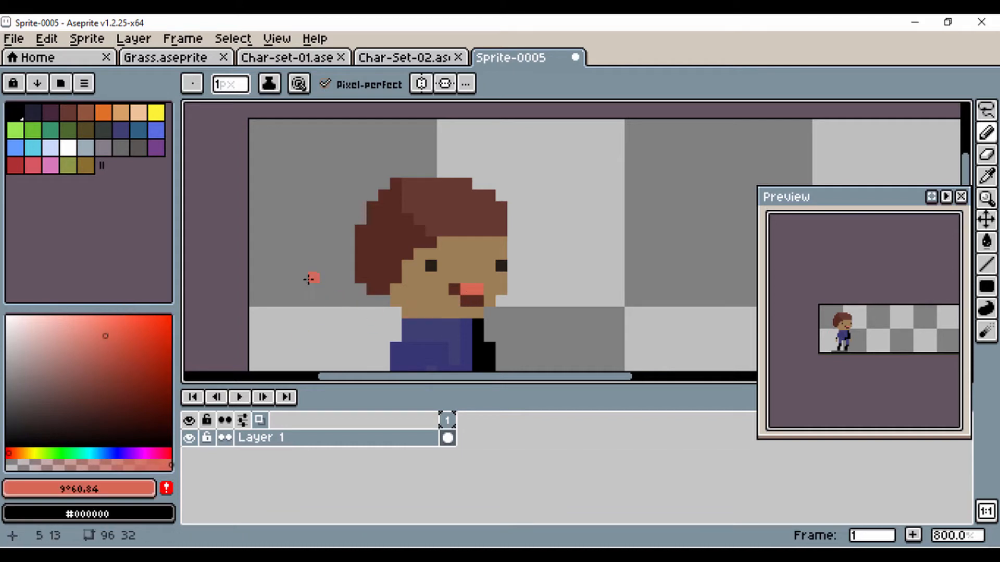
pyautogui.scroll(-1, 308, 280)
pyautogui.hotkey('ctrl', 'z')
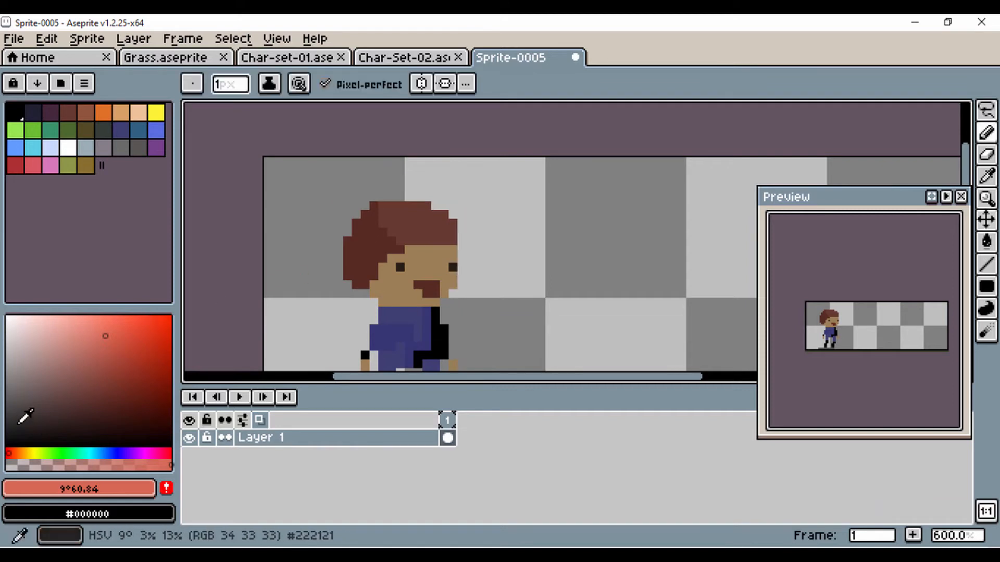
# Repaint the whole five-pixel open mouth in dark grey, HSV 9, 8, 16.
pyautogui.click(21, 424)
pyautogui.scroll(1, 442, 296)
pyautogui.scroll(1, 442, 296)
pyautogui.moveTo(425, 293)
pyautogui.mouseDown()
pyautogui.moveTo(411, 292)
pyautogui.moveTo(404, 275)
pyautogui.mouseUp()
pyautogui.click(390, 273)
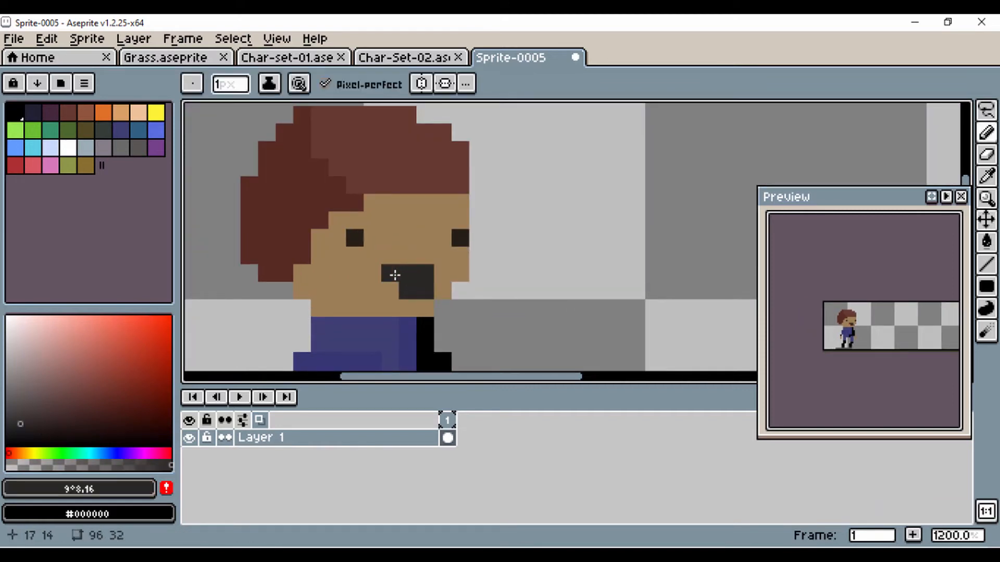
pyautogui.click(407, 256)
# Add teeth as two light pink pixels, HSV 9, 24, 100, in the upper front of the mouth.
pyautogui.scroll(-4, 407, 255)
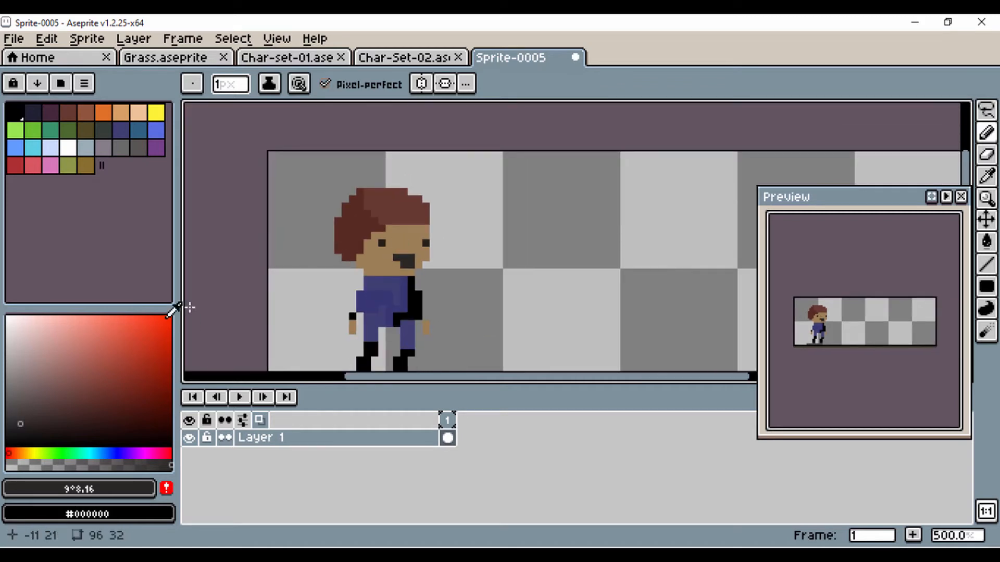
pyautogui.moveTo(49, 326); pyautogui.dragTo(45, 315)
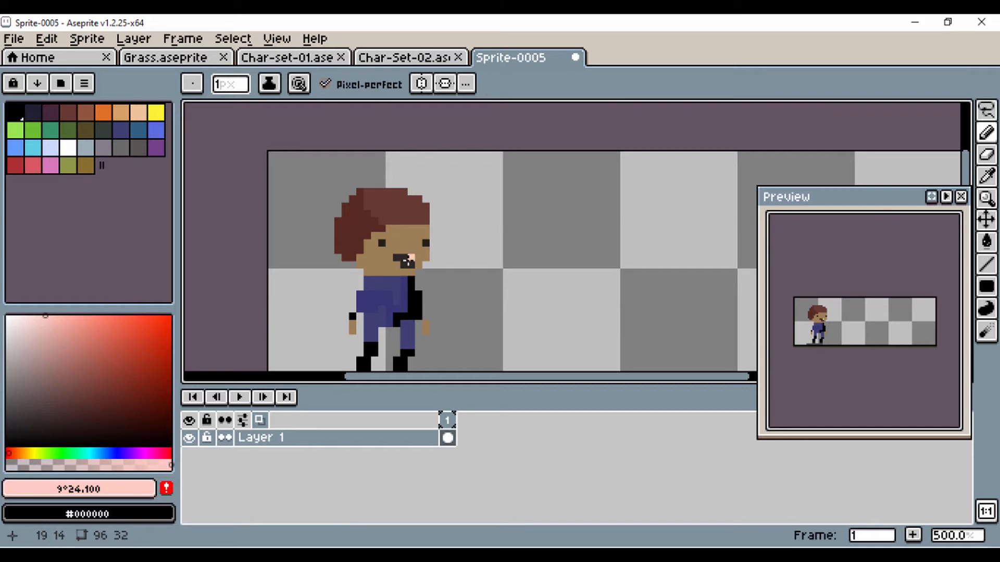
pyautogui.click(411, 257)
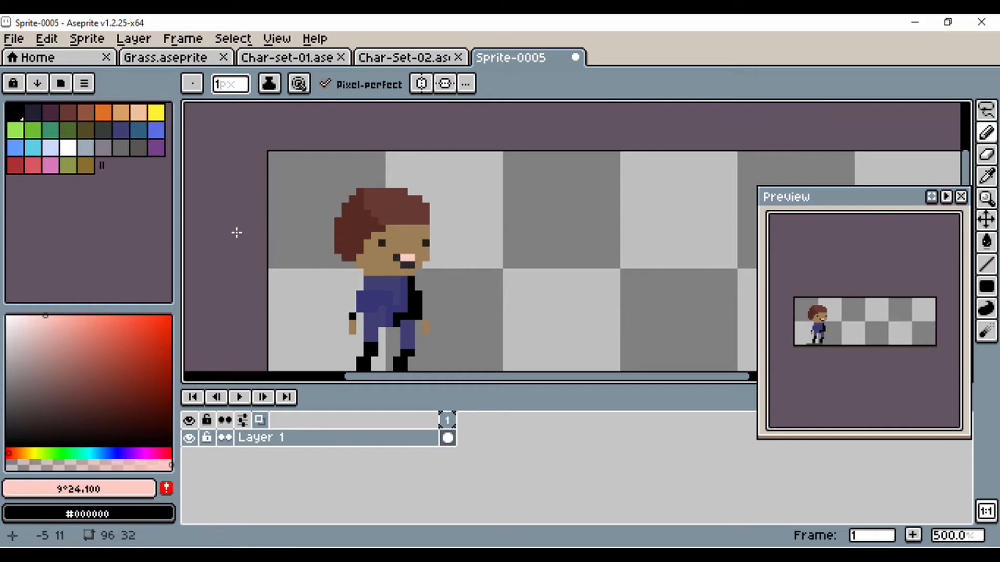
pyautogui.scroll(-3, 257, 241)
pyautogui.scroll(4, 302, 273)
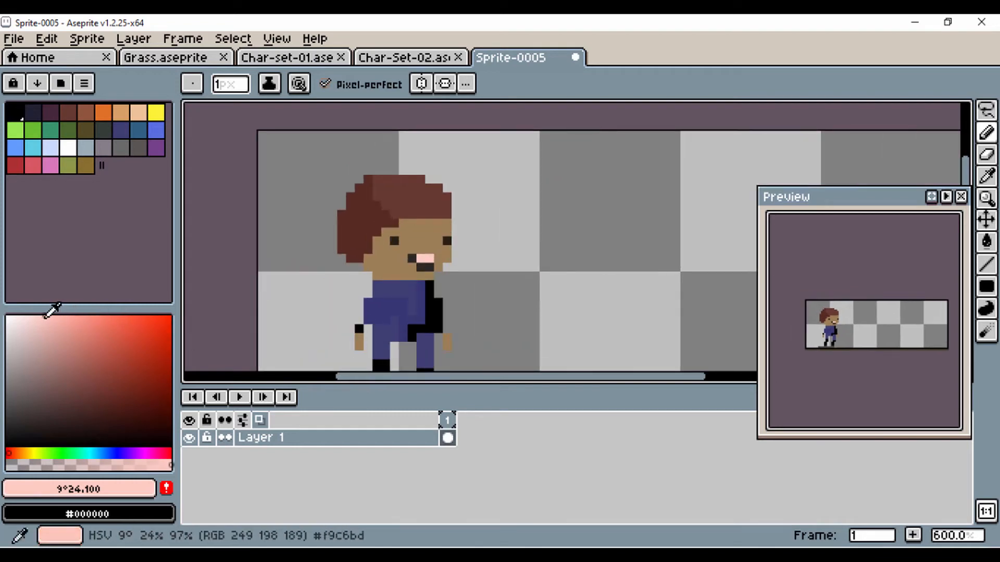
# Recolour the two teeth pixels in a near-white pink, HSV 9, 11, 100.
pyautogui.click(25, 315)
pyautogui.scroll(4, 357, 283)
pyautogui.click(384, 241)
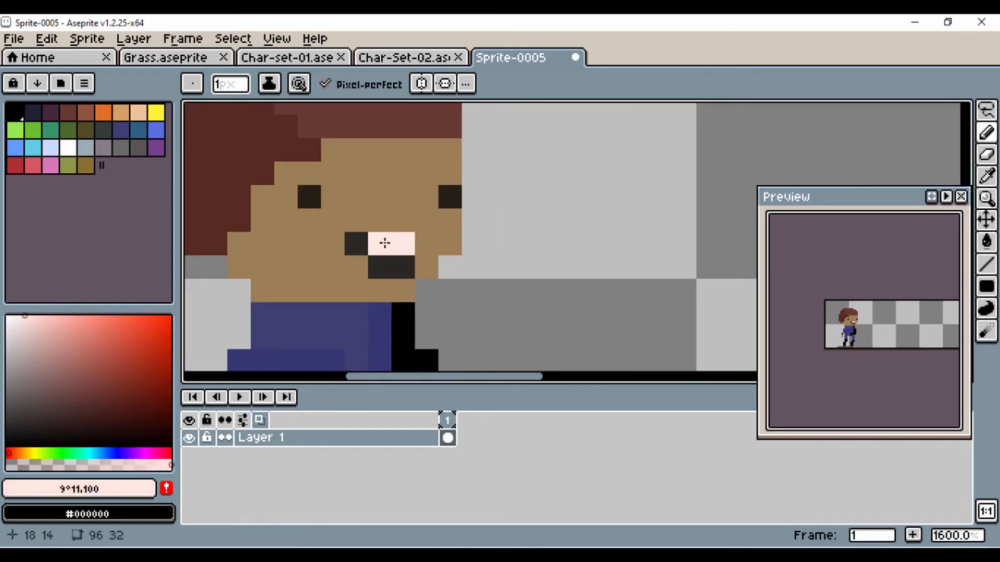
pyautogui.click(270, 275)
pyautogui.scroll(-5, 270, 275)
pyautogui.moveTo(341, 243); pyautogui.dragTo(493, 241)
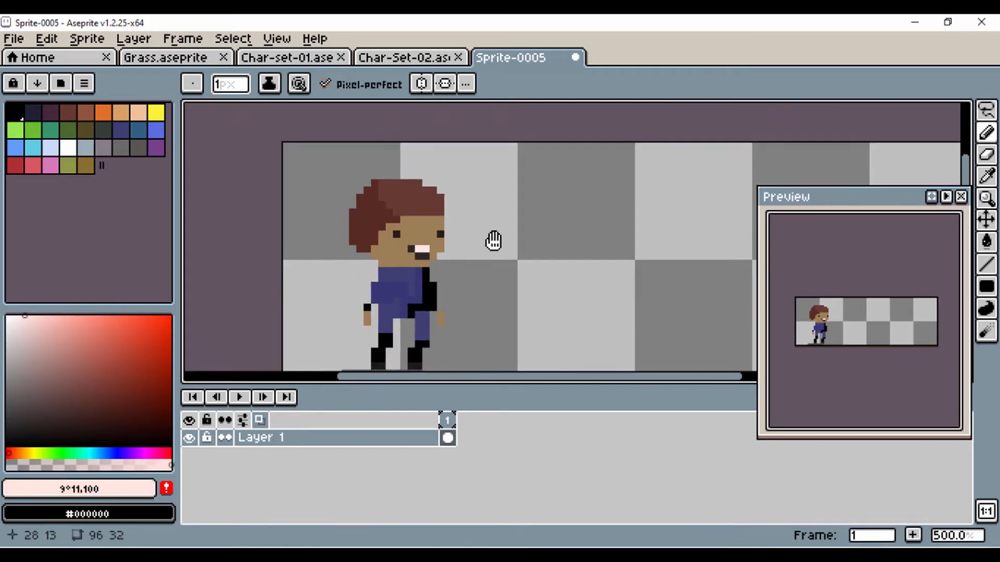
# Shade the face with darker brown, HSV 34, 52, 50, along the hairline and behind the rear eye.
pyautogui.scroll(1, 428, 232)
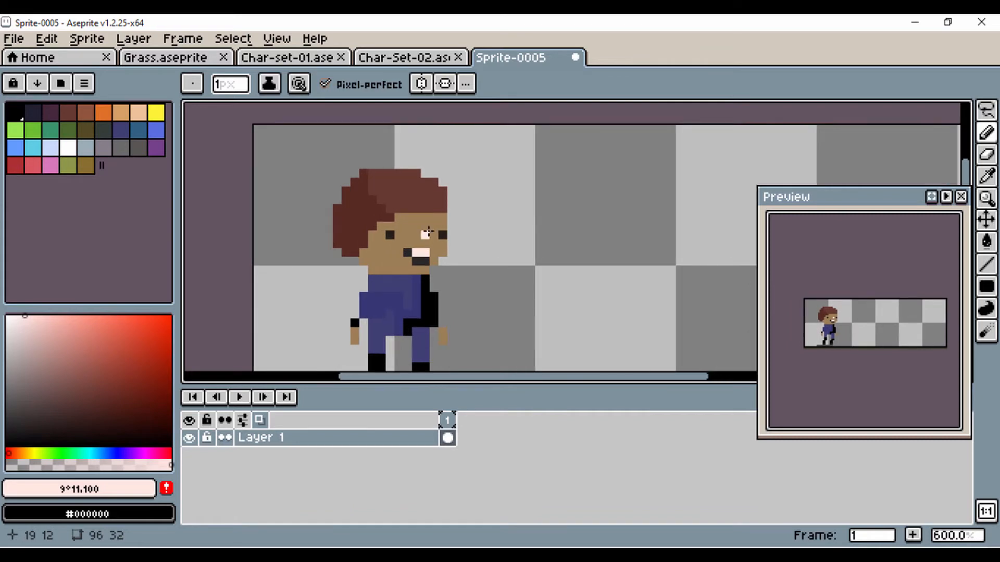
pyautogui.press('i')
pyautogui.click(408, 217)
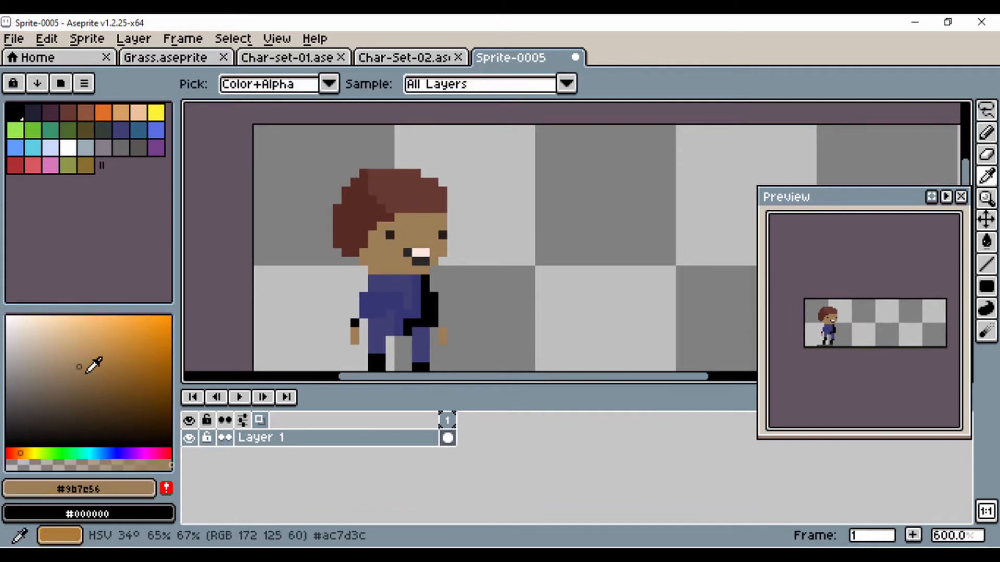
pyautogui.press('b')
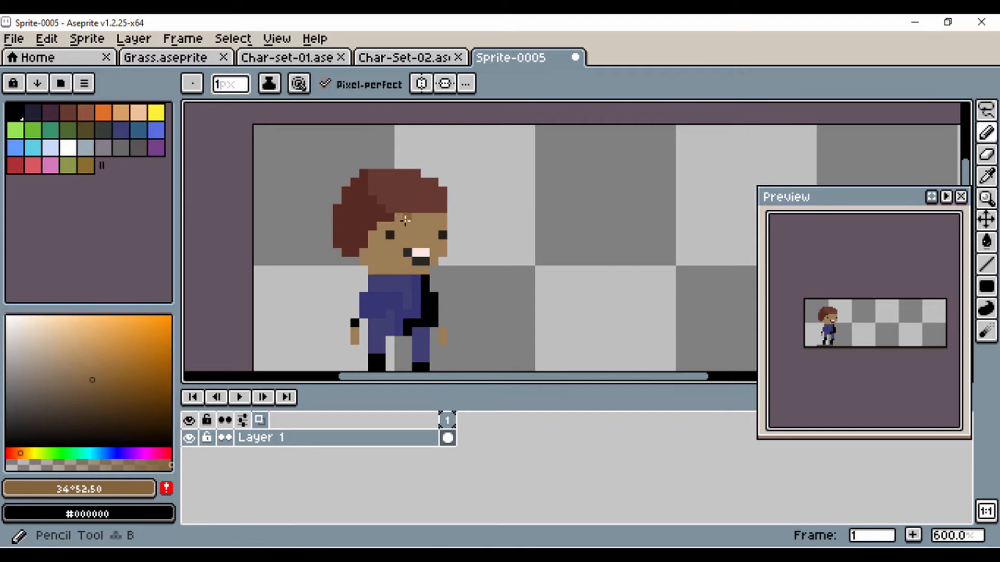
pyautogui.scroll(6, 410, 217)
pyautogui.moveTo(440, 198)
pyautogui.mouseDown()
pyautogui.moveTo(385, 195)
pyautogui.moveTo(366, 228)
pyautogui.moveTo(308, 225)
pyautogui.moveTo(303, 258)
pyautogui.moveTo(269, 280)
pyautogui.moveTo(271, 319)
pyautogui.moveTo(303, 332)
pyautogui.moveTo(366, 274)
pyautogui.mouseUp()
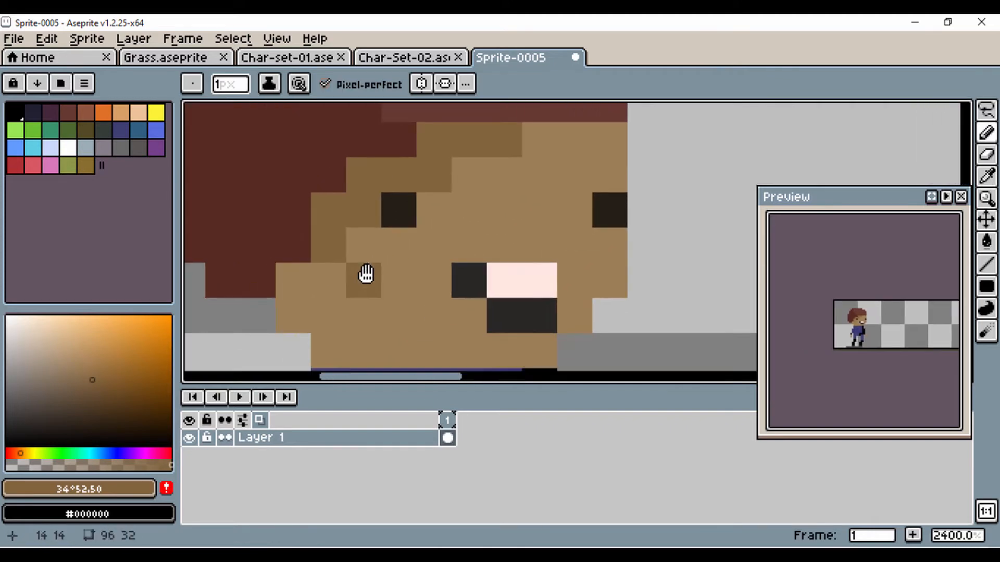
# Extend the darker brown shading over the rear cheek and jaw and down the back of the neck.
pyautogui.click(353, 268)
pyautogui.click(298, 282)
pyautogui.click(319, 286)
pyautogui.scroll(-2, 342, 301)
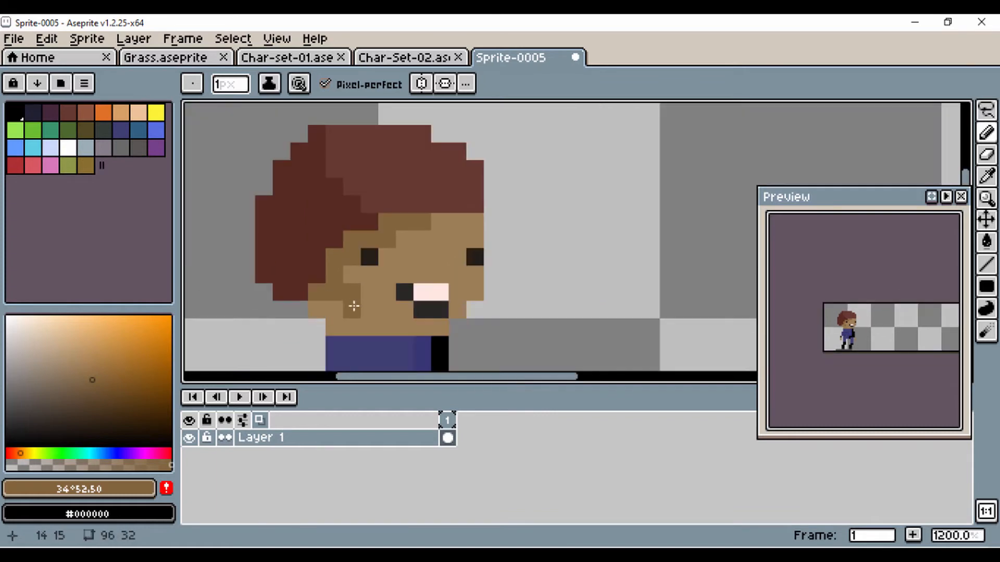
pyautogui.moveTo(336, 316); pyautogui.dragTo(403, 250)
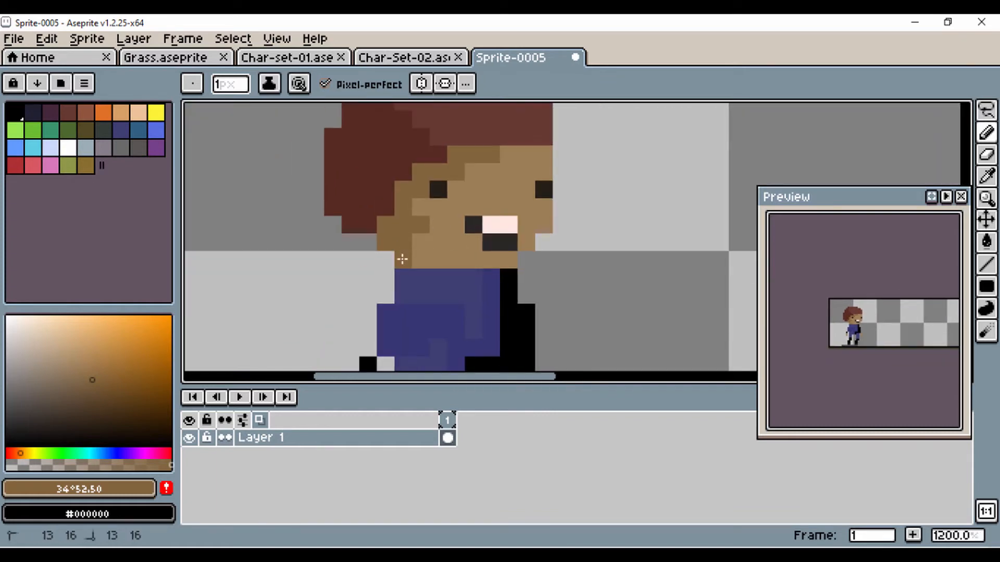
pyautogui.scroll(-2, 466, 227)
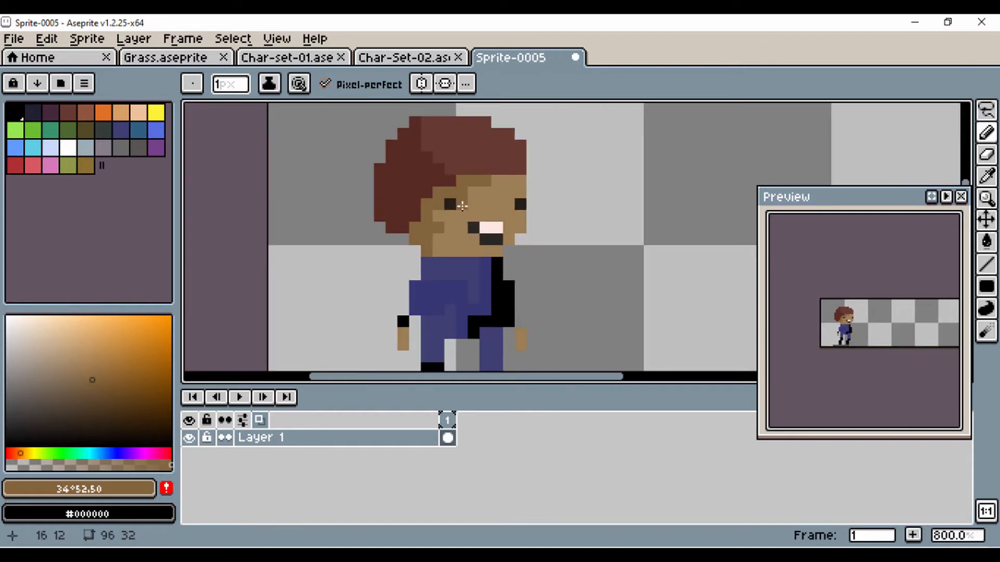
# Add two-pixel-tall eye whites behind both pupils in the teeth's near-white pink, #FFE6E1.
pyautogui.press('i')
pyautogui.click(495, 223)
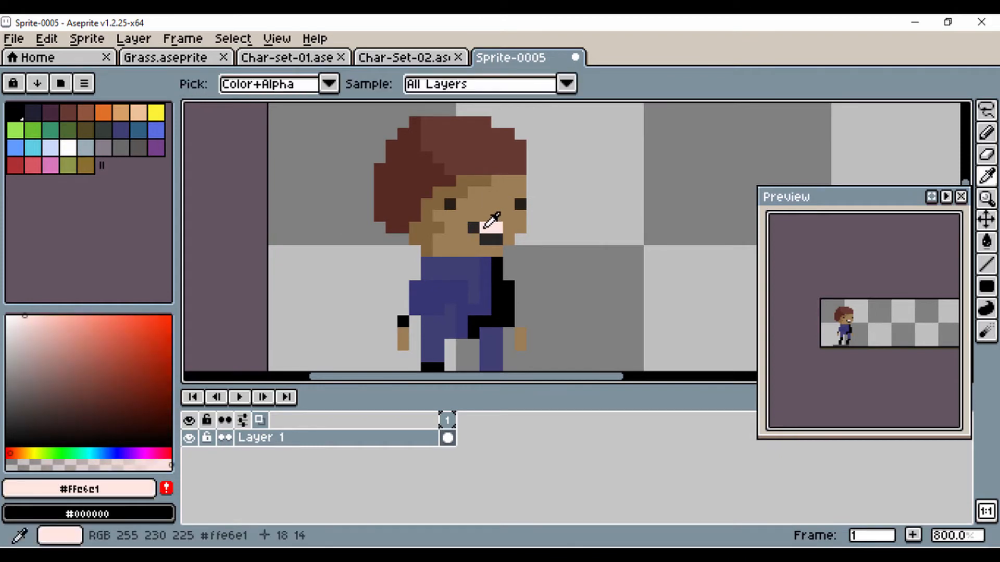
pyautogui.press('b')
pyautogui.click(438, 205)
pyautogui.click(509, 204)
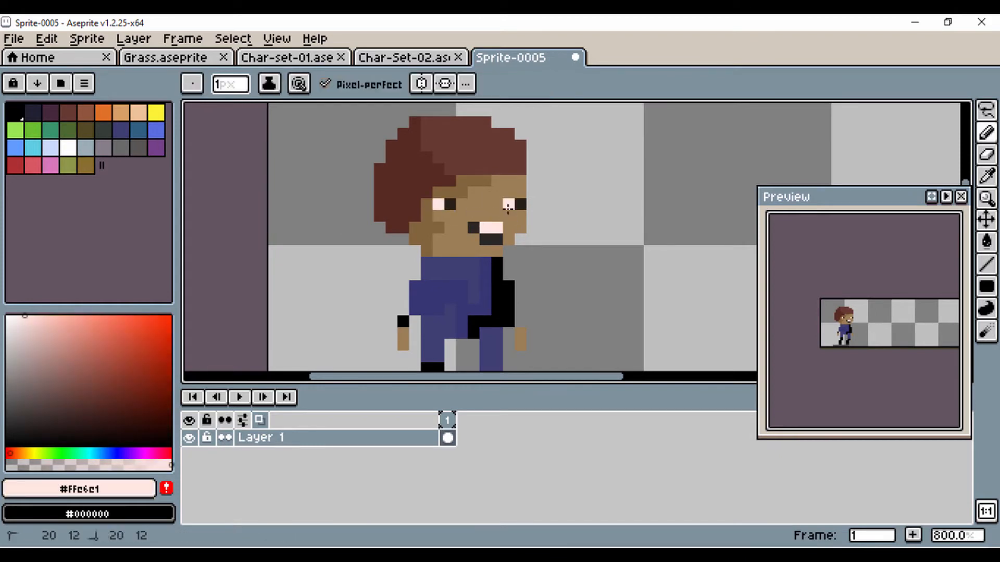
pyautogui.click(438, 216)
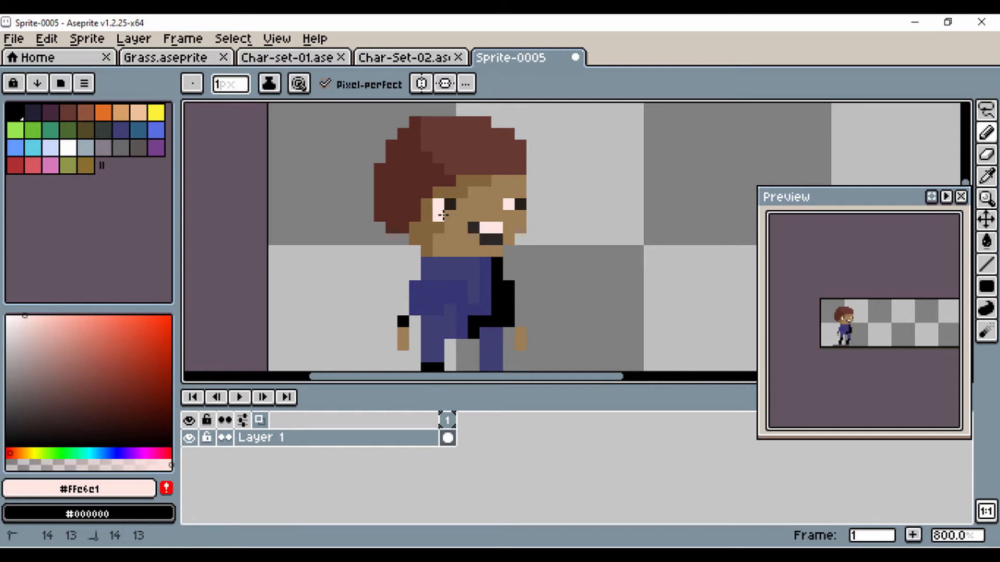
pyautogui.click(511, 215)
pyautogui.click(485, 214)
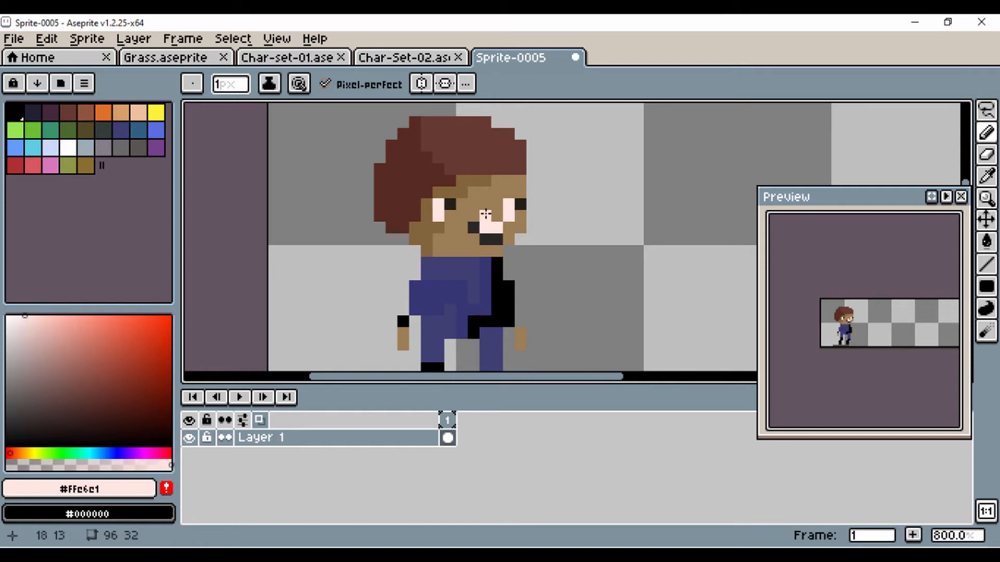
# Extend both pupils down to two pixels tall in the existing pupil colour, #251F15.
pyautogui.keyDown('alt'); pyautogui.click(446, 196); pyautogui.keyUp('alt')
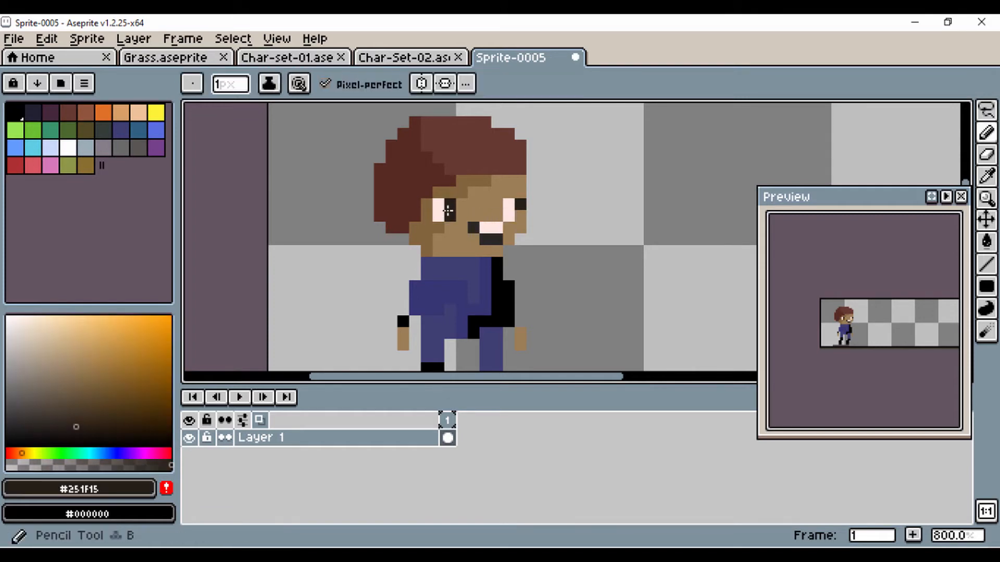
pyautogui.moveTo(448, 208); pyautogui.dragTo(456, 216)
pyautogui.scroll(-2, 344, 206)
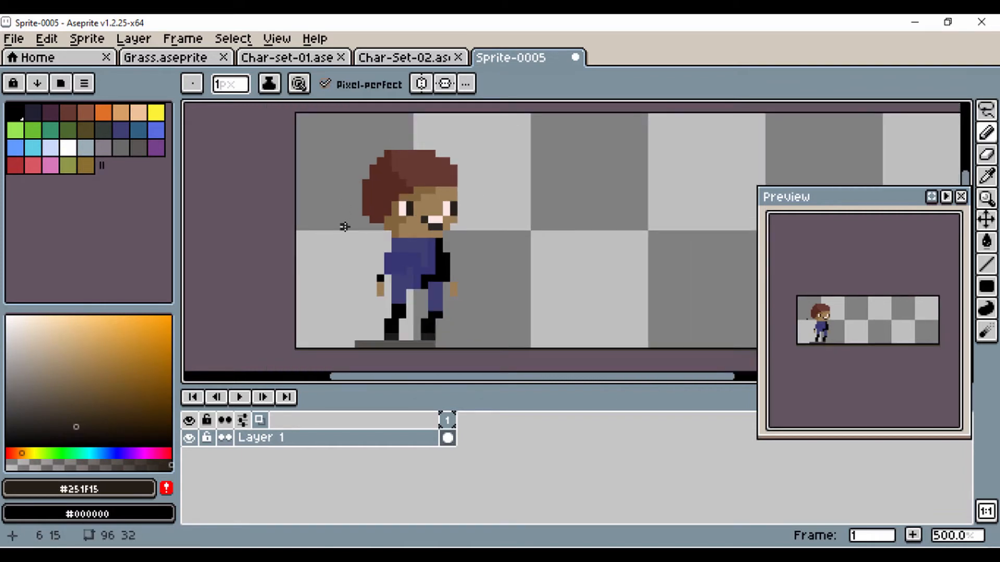
# Darken the rear hand with the face's shadow brown, #81643D.
pyautogui.scroll(-3, 344, 227)
pyautogui.scroll(4, 344, 227)
pyautogui.scroll(1, 344, 227)
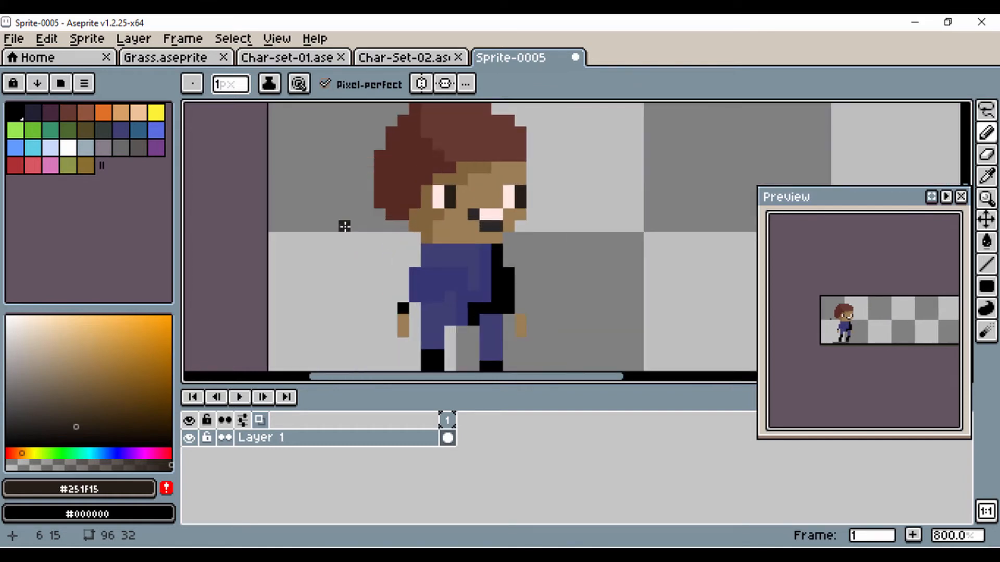
pyautogui.keyDown('alt'); pyautogui.click(473, 166); pyautogui.keyUp('alt')
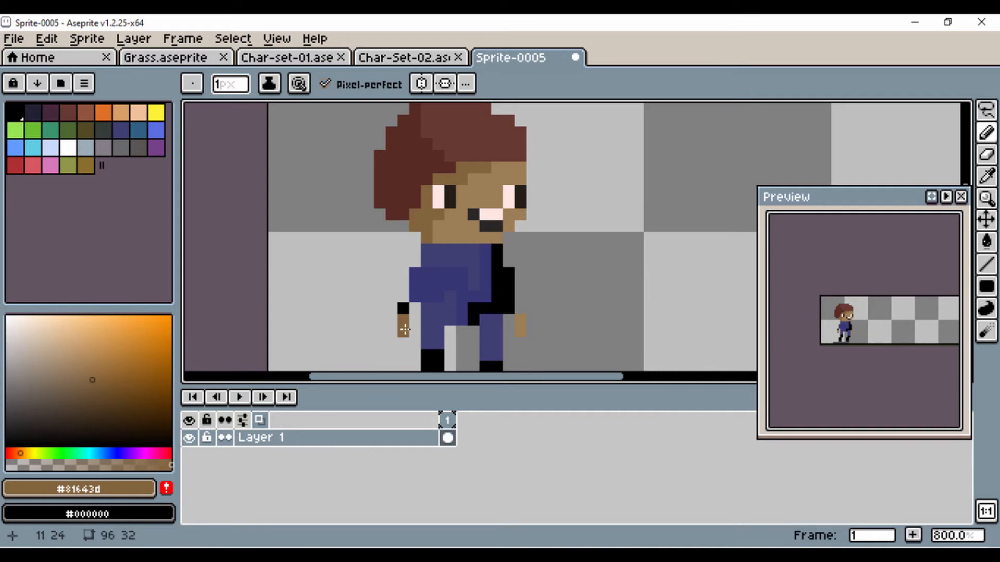
pyautogui.moveTo(354, 324); pyautogui.dragTo(362, 165)
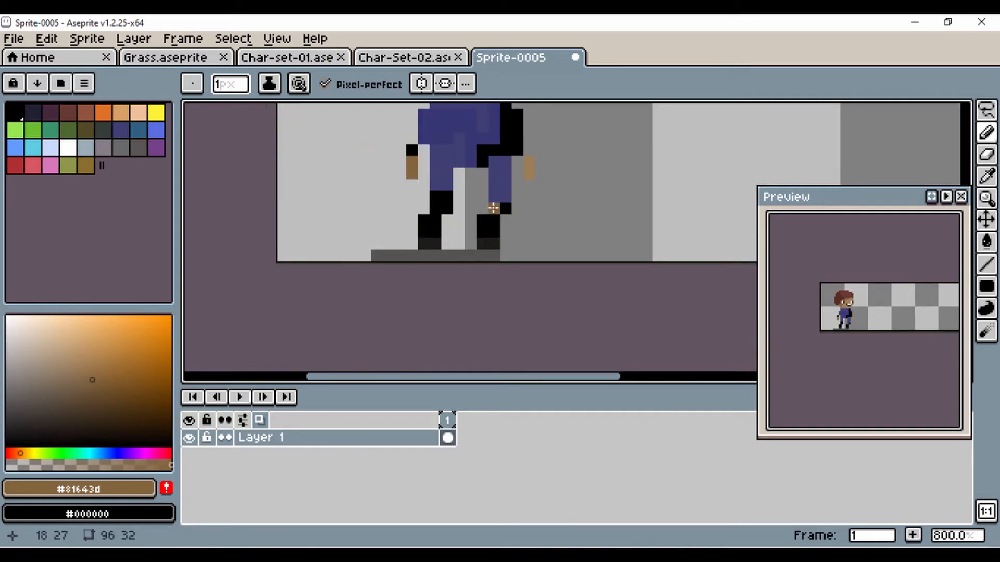
# Recolour the black part of the front leg's shoe in dark grey, HSV 0, 4, 14.
pyautogui.press('i')
pyautogui.click(492, 214)
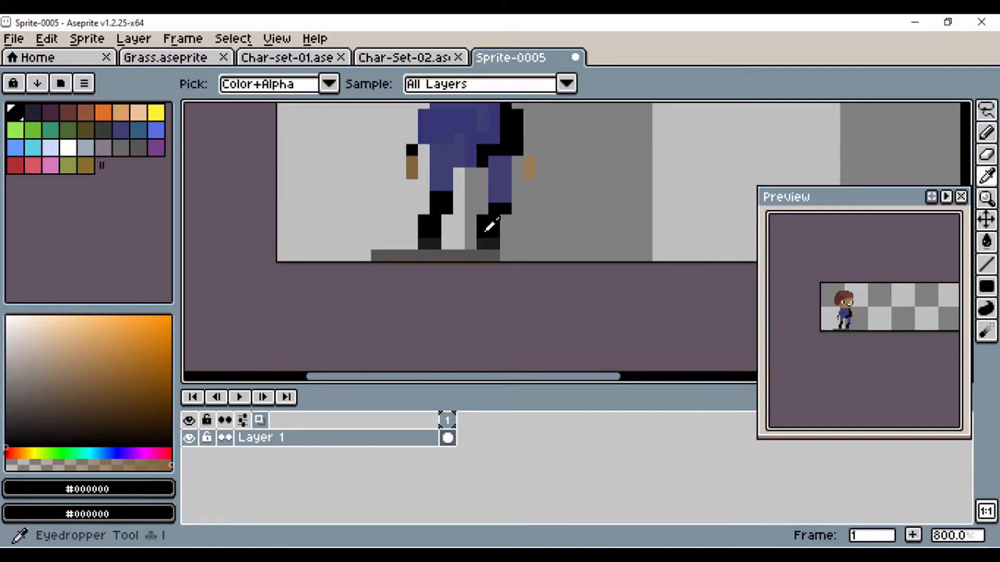
pyautogui.click(13, 427)
pyautogui.scroll(5, 520, 197)
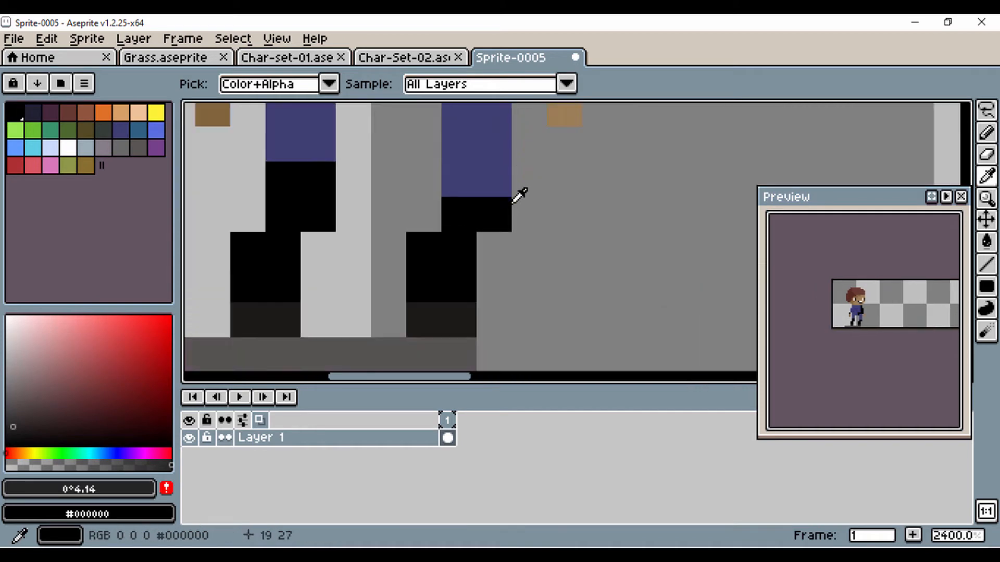
pyautogui.press('b')
pyautogui.moveTo(497, 214)
pyautogui.mouseDown()
pyautogui.moveTo(464, 219)
pyautogui.moveTo(464, 267)
pyautogui.moveTo(430, 252)
pyautogui.moveTo(429, 286)
pyautogui.moveTo(369, 241)
pyautogui.moveTo(433, 276)
pyautogui.mouseUp()
pyautogui.scroll(-5, 368, 242)
# Repaint the front trouser leg in lighter blue, HSV 240, 42, 51.
pyautogui.press('i')
pyautogui.click(456, 222)
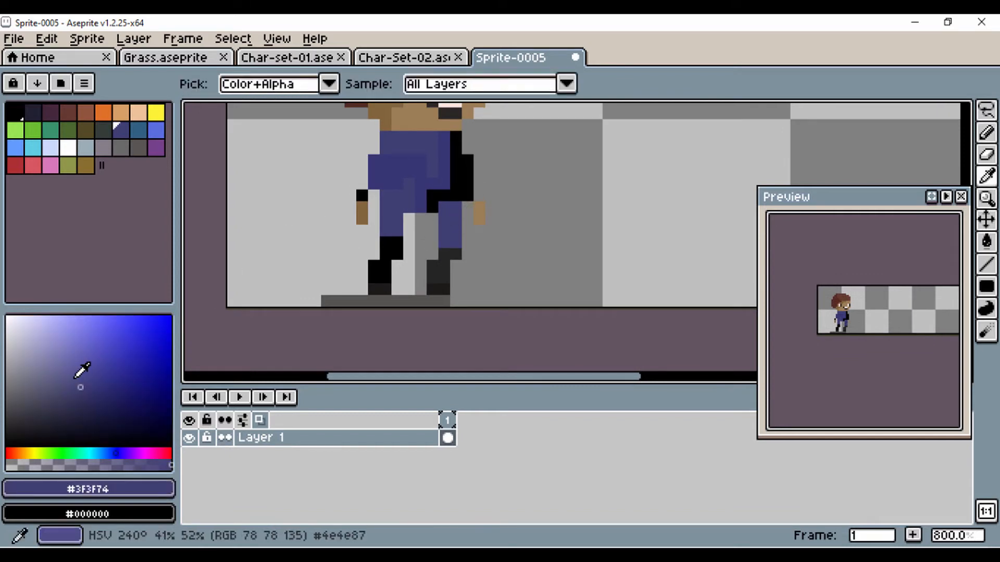
pyautogui.click(76, 378)
pyautogui.press('b')
pyautogui.scroll(3, 449, 214)
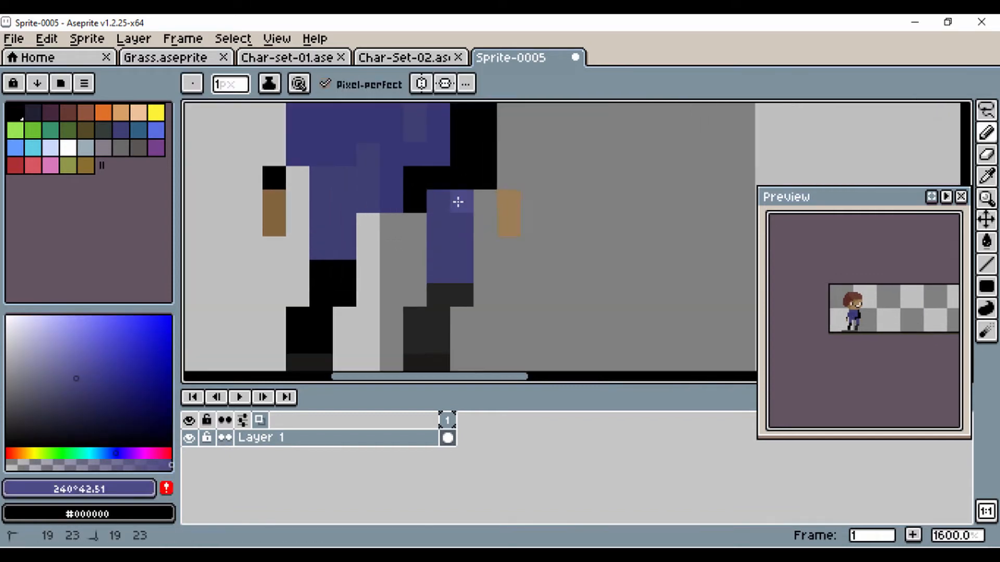
pyautogui.moveTo(457, 202)
pyautogui.mouseDown()
pyautogui.moveTo(456, 263)
pyautogui.moveTo(446, 244)
pyautogui.moveTo(443, 265)
pyautogui.moveTo(438, 224)
pyautogui.mouseUp()
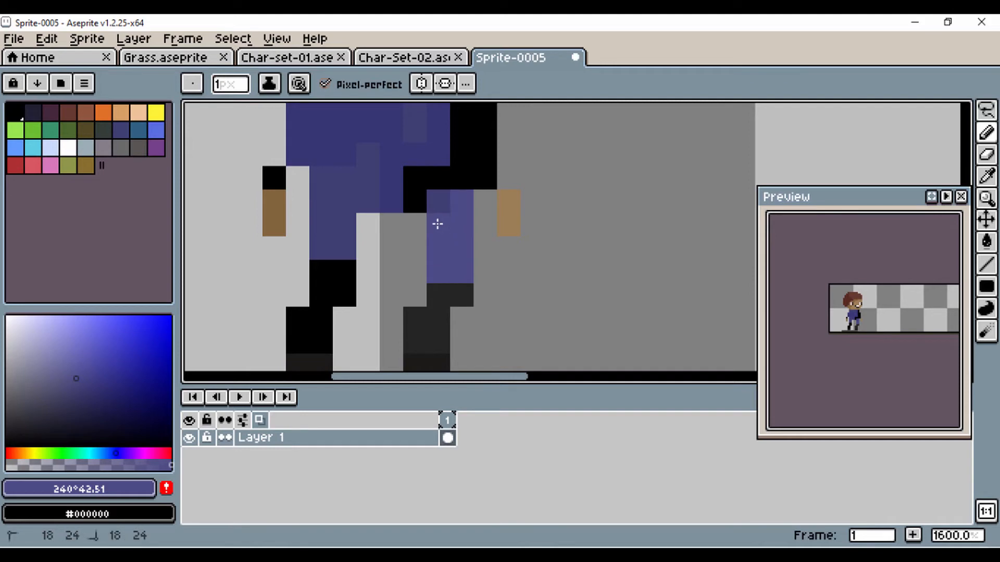
pyautogui.click(443, 203)
# Try muted red, HSV 0, 42, 70, on the black area along the torso's front, and undo it.
pyautogui.scroll(3, 448, 209)
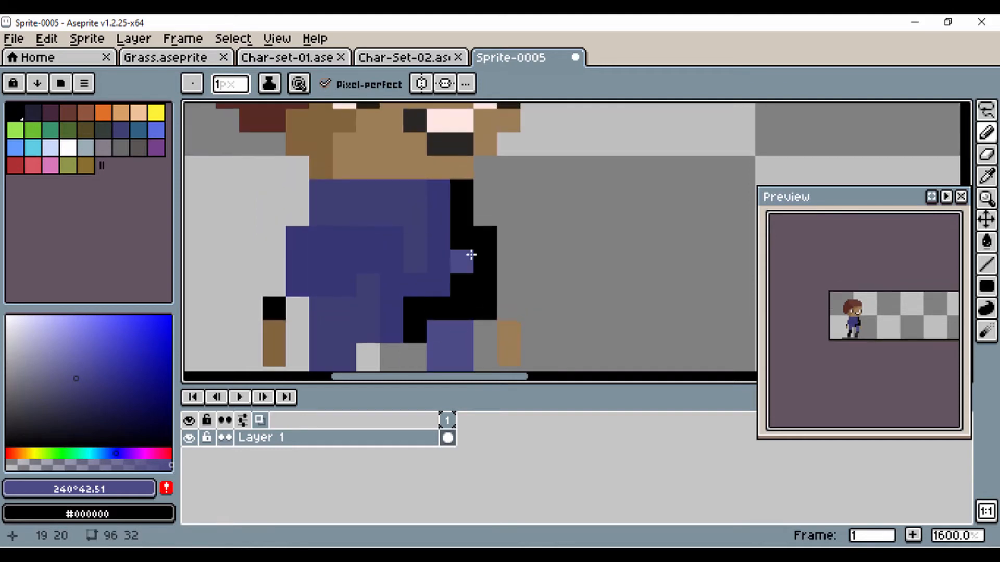
pyautogui.press('i')
pyautogui.scroll(-4, 365, 219)
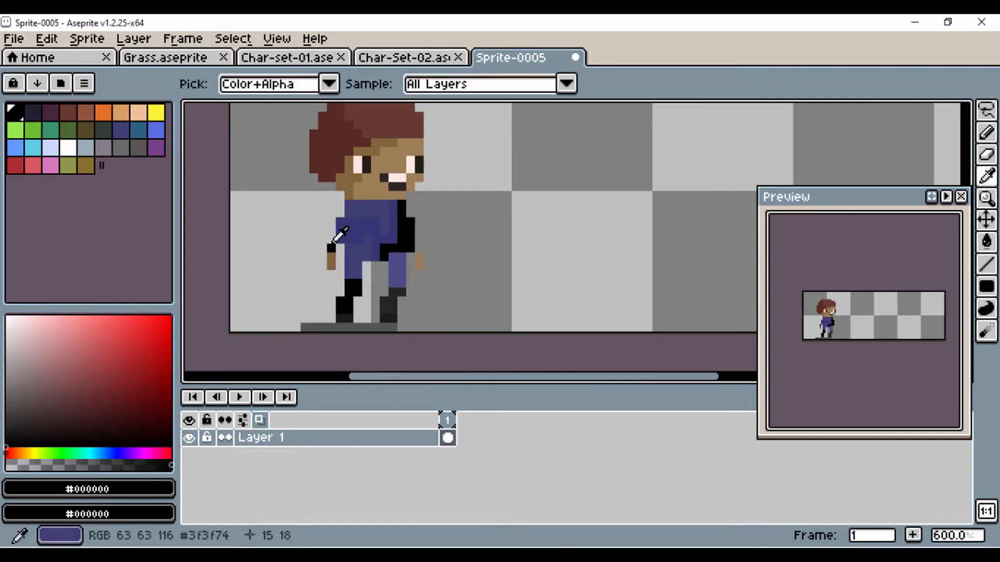
pyautogui.click(77, 354)
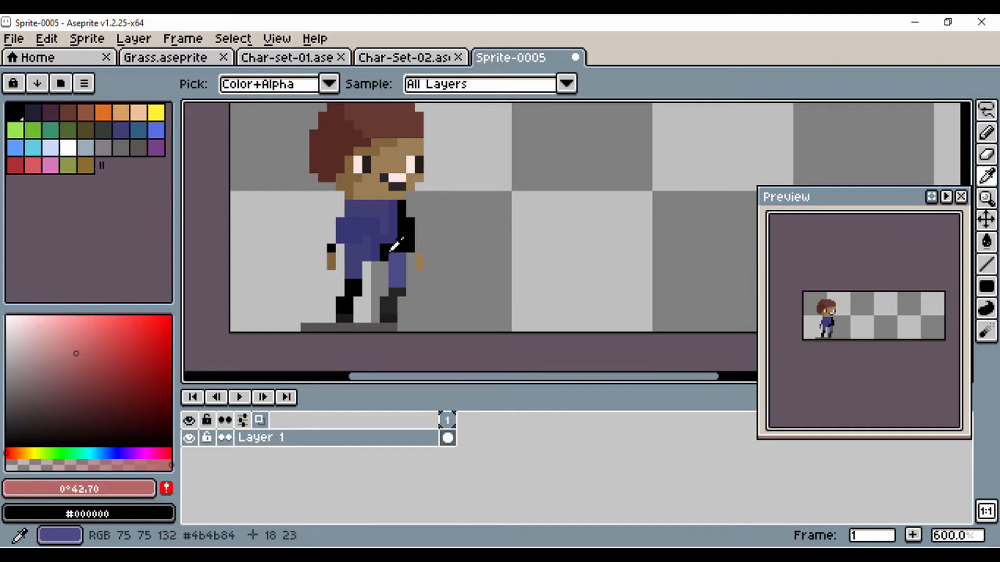
pyautogui.press('b')
pyautogui.moveTo(409, 222)
pyautogui.mouseDown()
pyautogui.moveTo(403, 204)
pyautogui.moveTo(409, 223)
pyautogui.mouseUp()
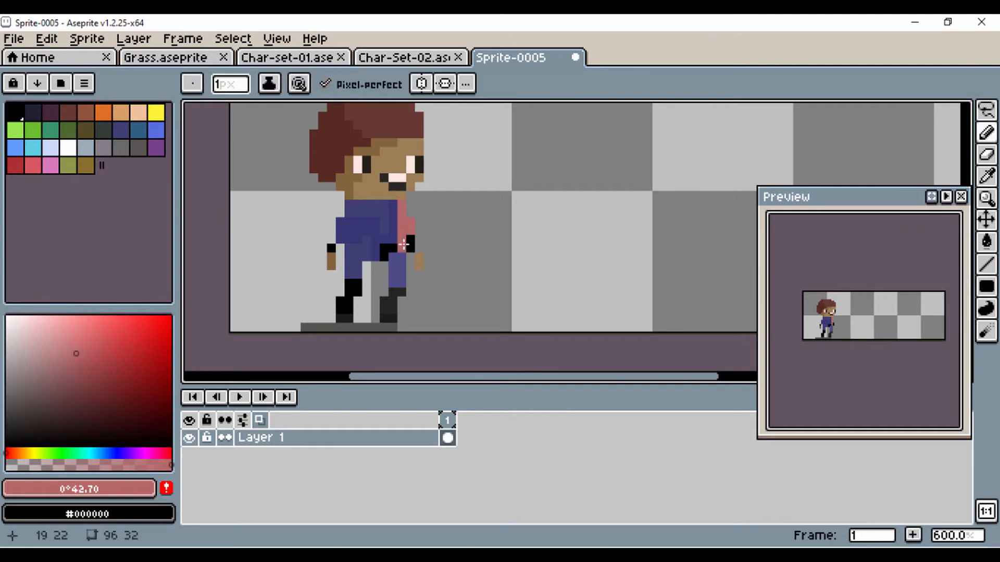
pyautogui.click(412, 244)
pyautogui.click(387, 245)
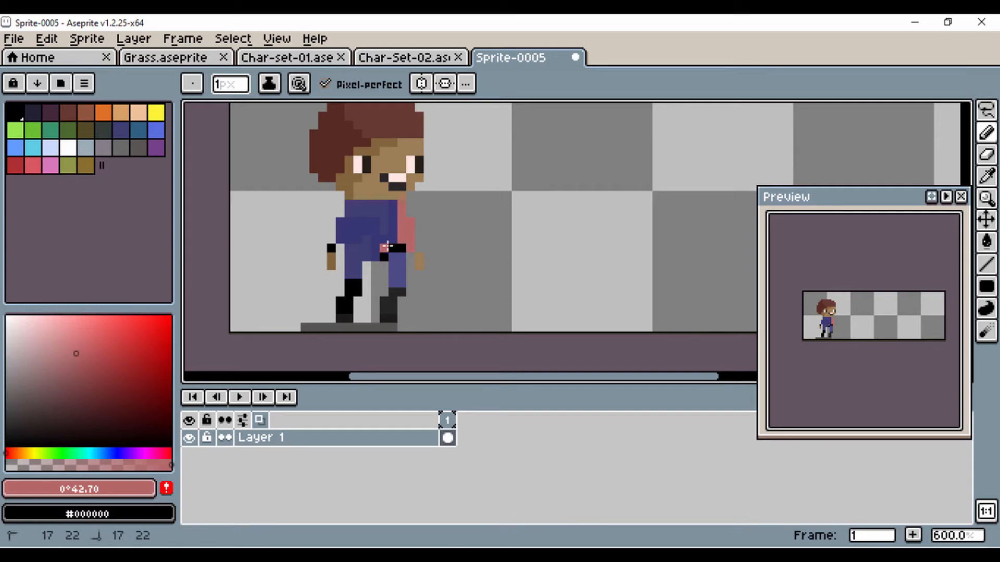
pyautogui.click(394, 247)
pyautogui.scroll(-3, 354, 221)
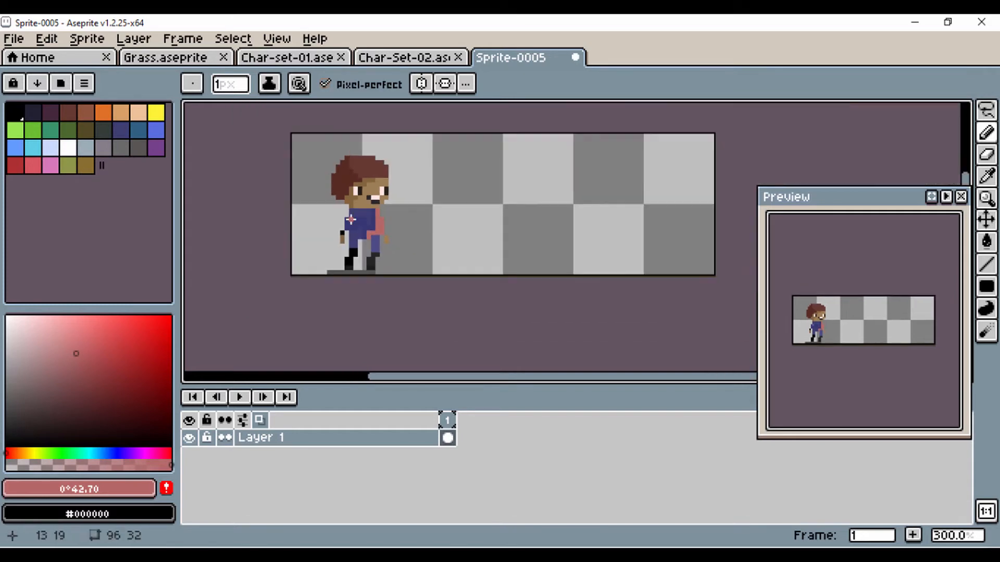
pyautogui.hotkey('ctrl', 'z')
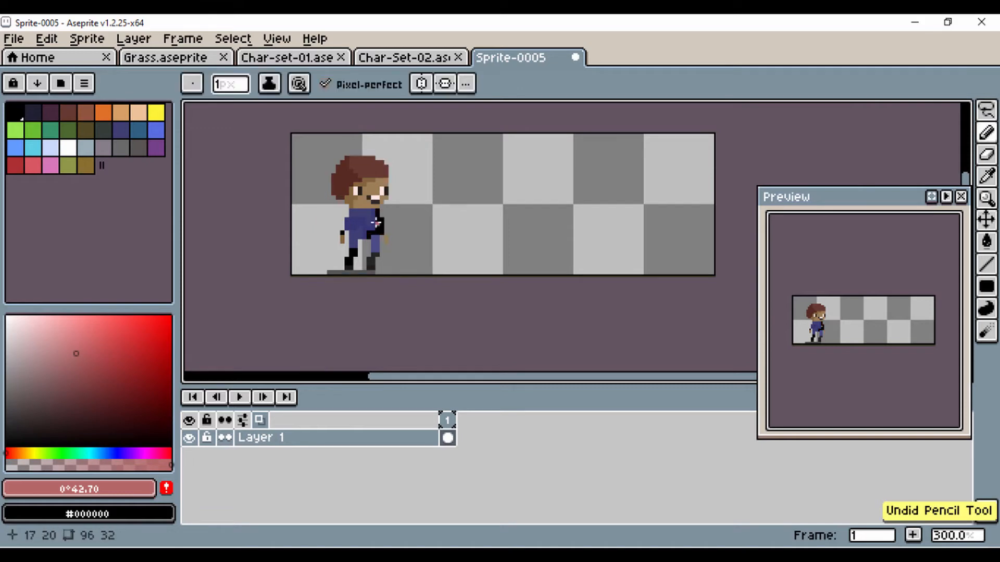
# Move the whole character, with its ground shadow, up about 3 px on the canvas.
pyautogui.scroll(3, 413, 224)
pyautogui.scroll(-2, 412, 224)
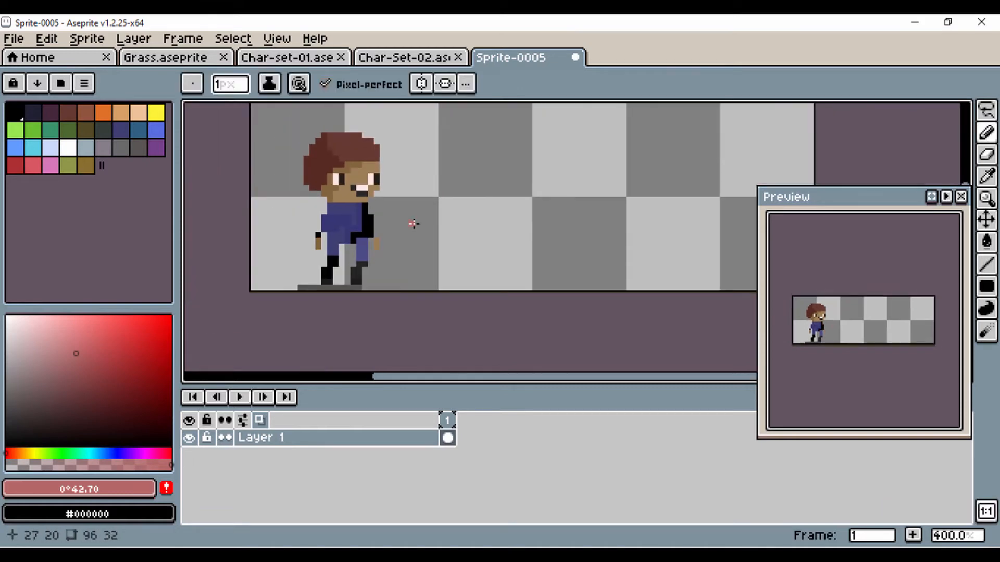
pyautogui.press('v')
pyautogui.moveTo(373, 230); pyautogui.dragTo(362, 195)
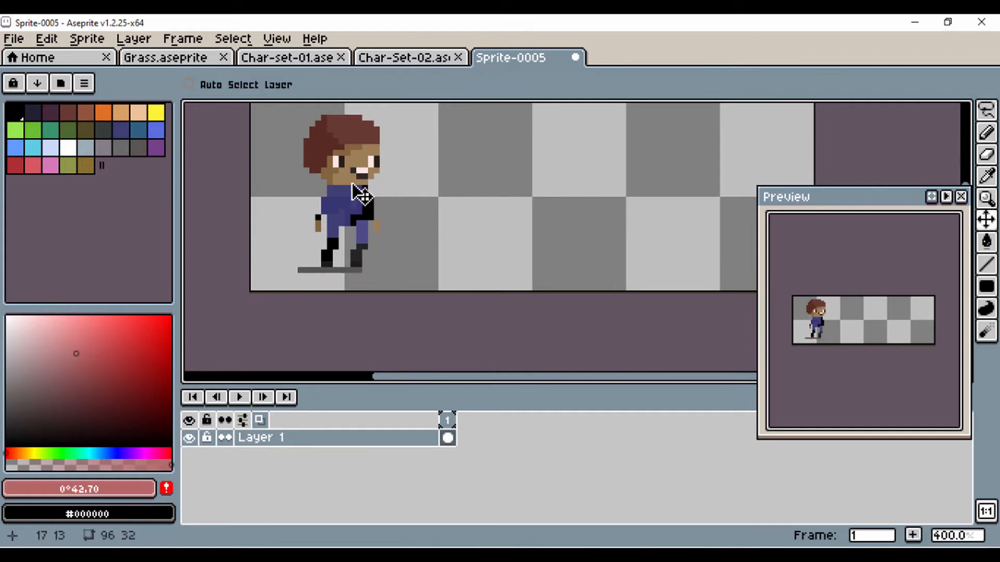
pyautogui.scroll(1, 359, 190)
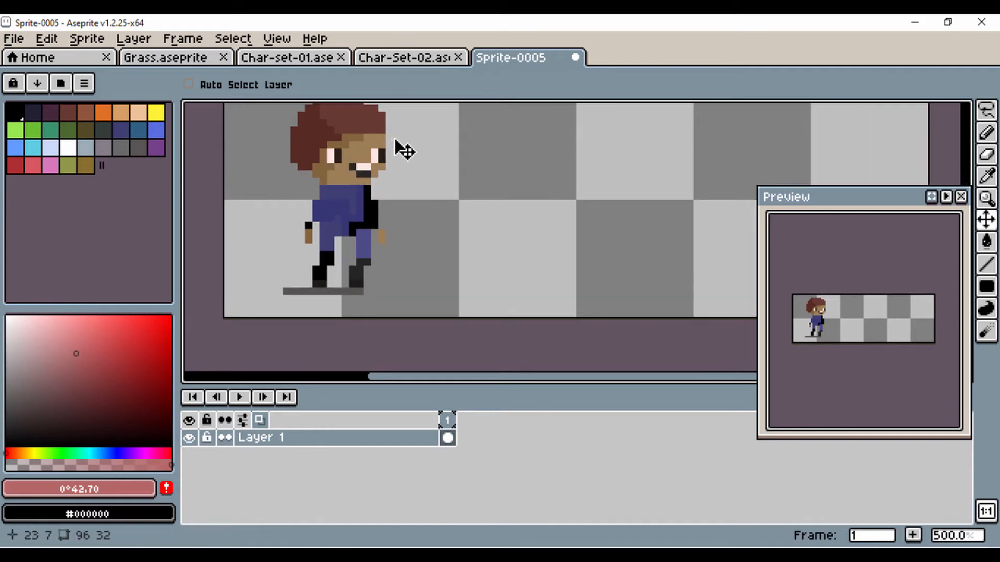
# Highlight the forehead's front edge and the cheek below the front eye in lighter skin brown, HSV 34, 50, 73.
pyautogui.moveTo(398, 150); pyautogui.dragTo(471, 198)
pyautogui.scroll(1, 470, 193)
pyautogui.press('i')
pyautogui.click(448, 186)
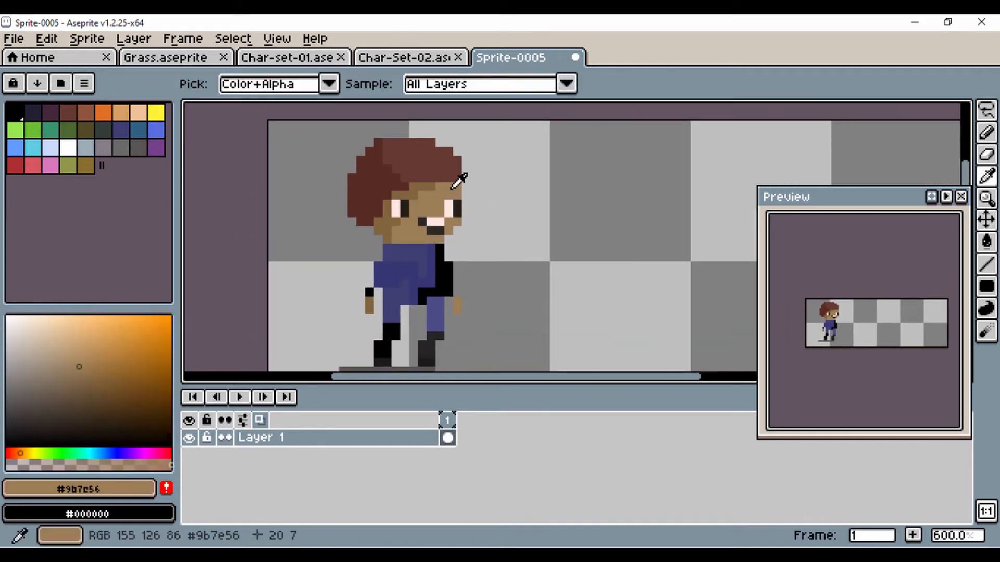
pyautogui.click(89, 351)
pyautogui.scroll(3, 428, 229)
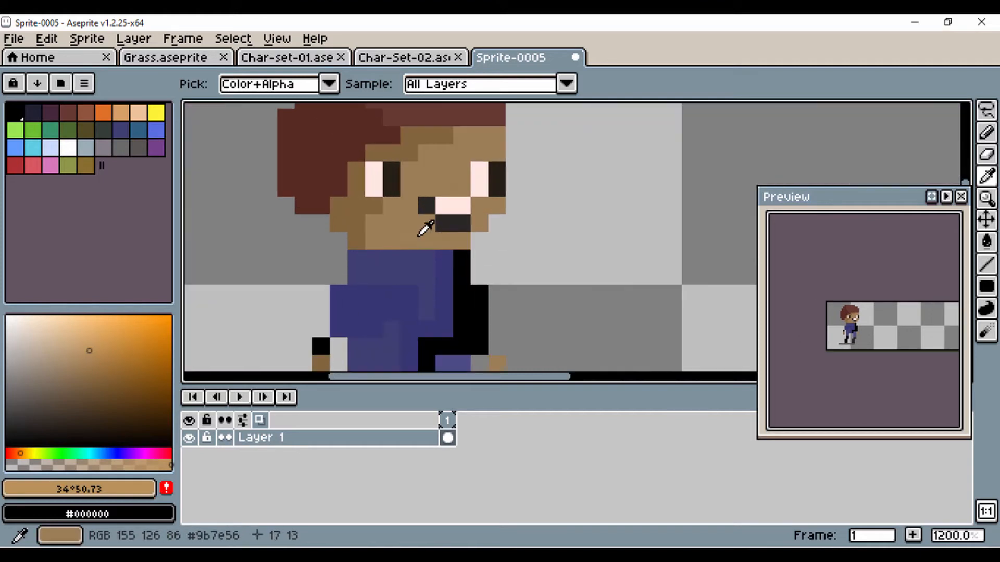
pyautogui.press('b')
pyautogui.click(489, 136)
pyautogui.moveTo(492, 149); pyautogui.dragTo(482, 154)
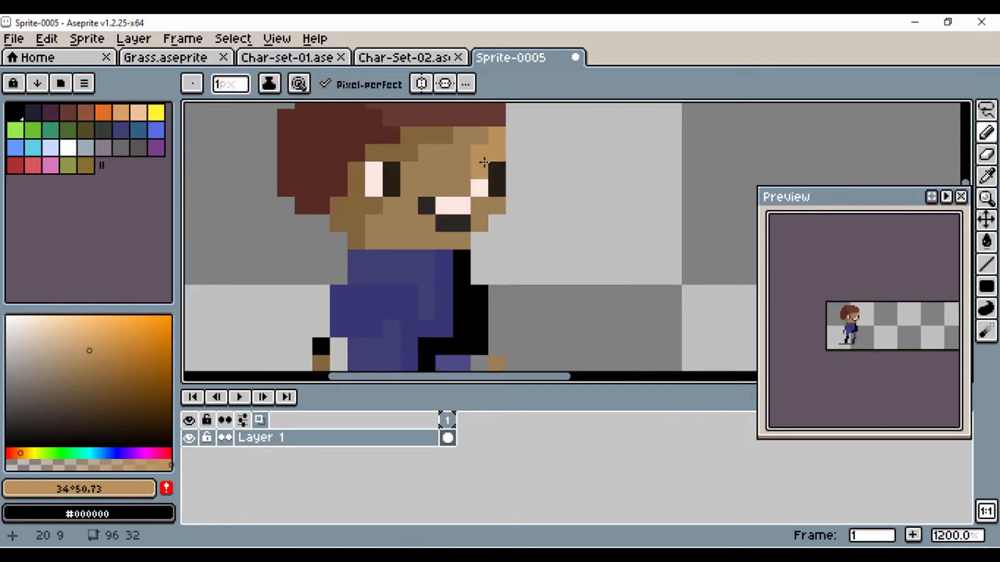
pyautogui.click(492, 204)
pyautogui.scroll(-3, 492, 204)
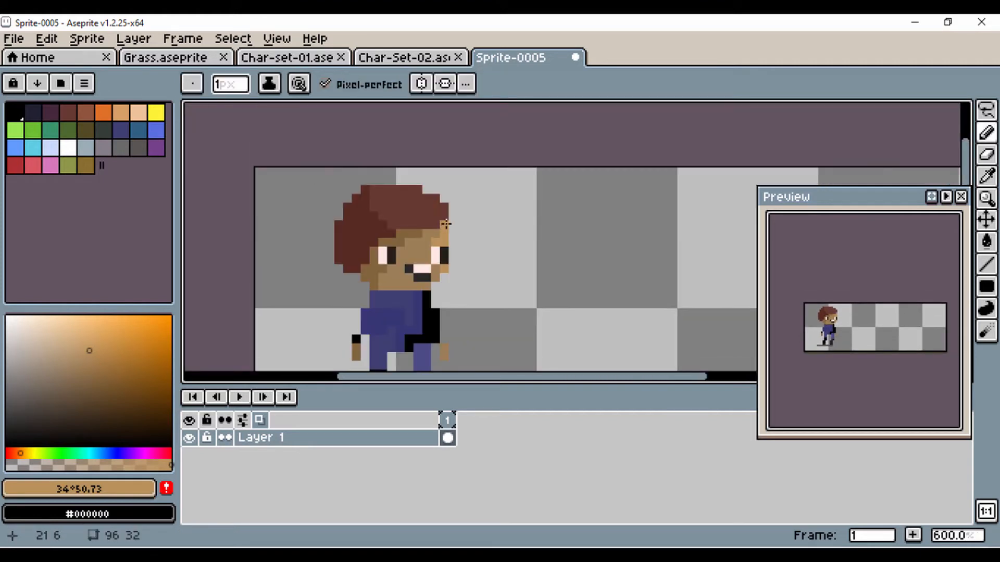
# Highlight the hair's upper front edge in lighter brown, HSV 22, 52, 49.
pyautogui.scroll(4, 447, 222)
pyautogui.press('i')
pyautogui.click(403, 206)
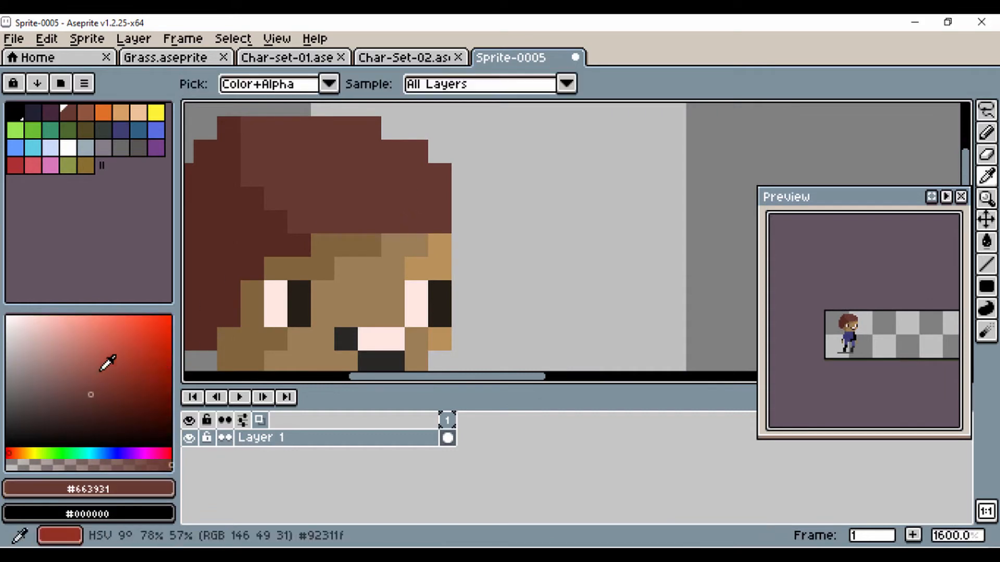
pyautogui.click(92, 381)
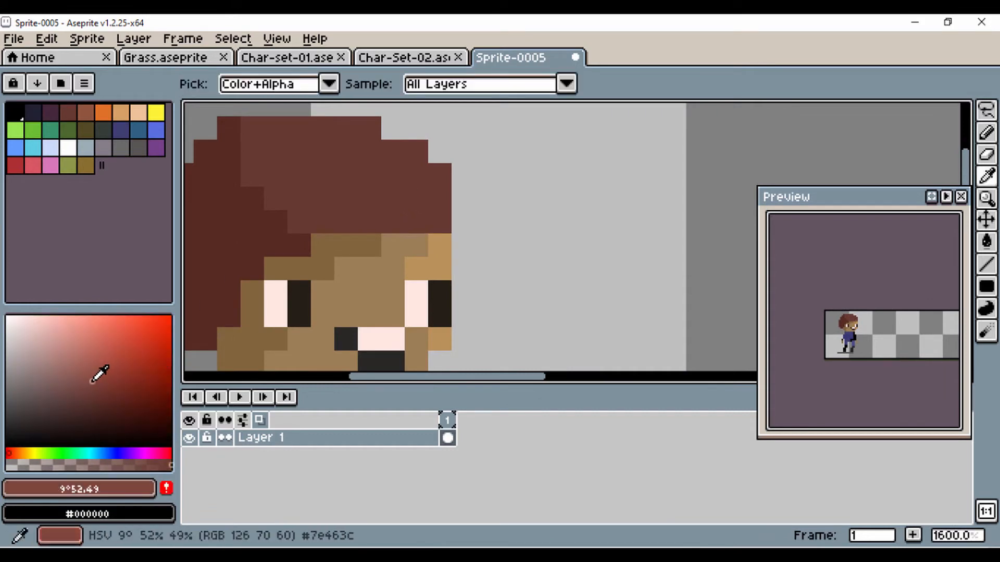
pyautogui.click(16, 453)
pyautogui.press('b')
pyautogui.moveTo(445, 205)
pyautogui.mouseDown()
pyautogui.moveTo(441, 179)
pyautogui.moveTo(400, 171)
pyautogui.moveTo(407, 154)
pyautogui.moveTo(348, 132)
pyautogui.mouseUp()
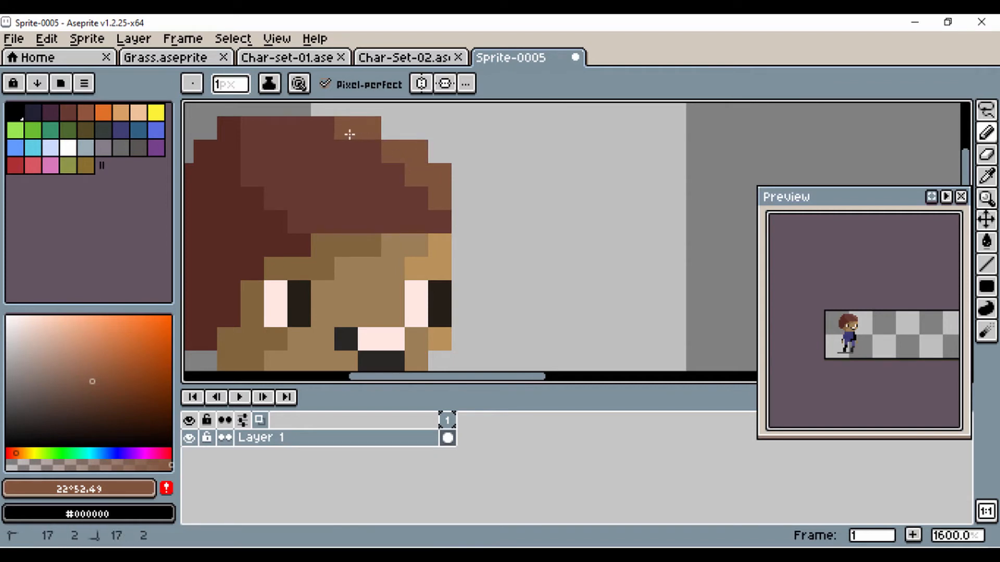
# Extend the hair with the dark hair brown, #562b23, in pixels above the back eye and at the sideburn.
pyautogui.keyDown('alt'); pyautogui.click(314, 242); pyautogui.keyUp('alt')
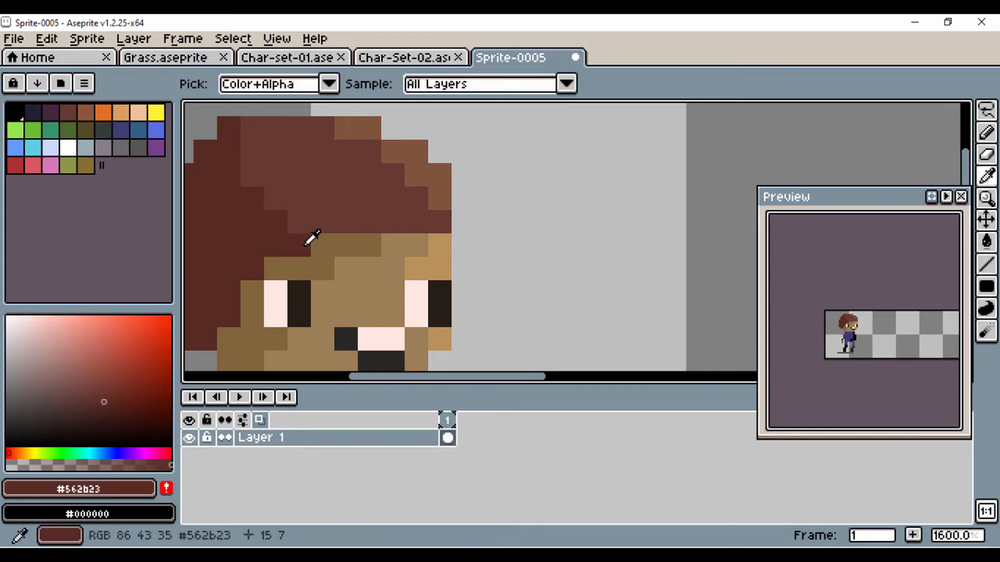
pyautogui.click(314, 265)
pyautogui.scroll(-1, 214, 237)
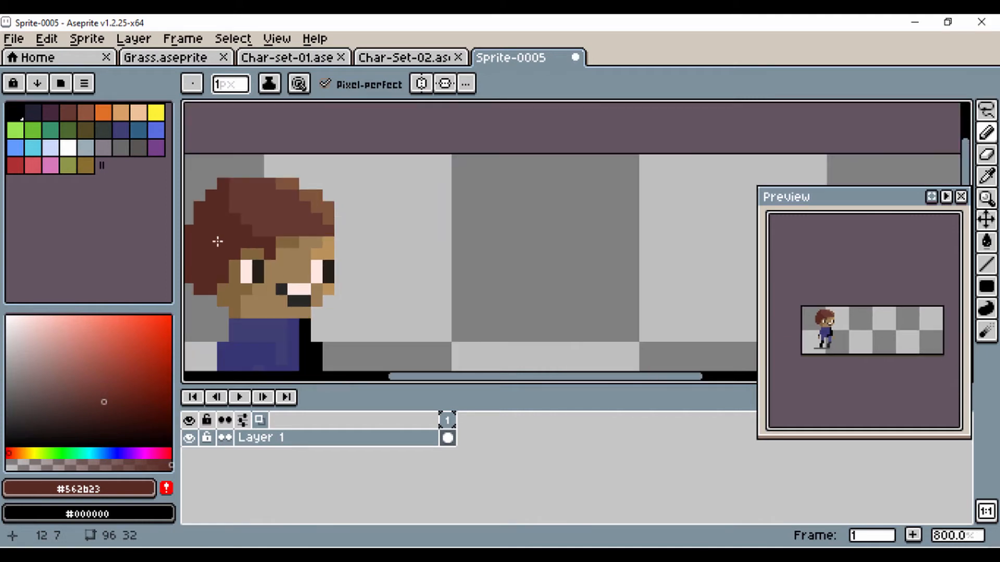
pyautogui.hscroll(-2, 269, 236)
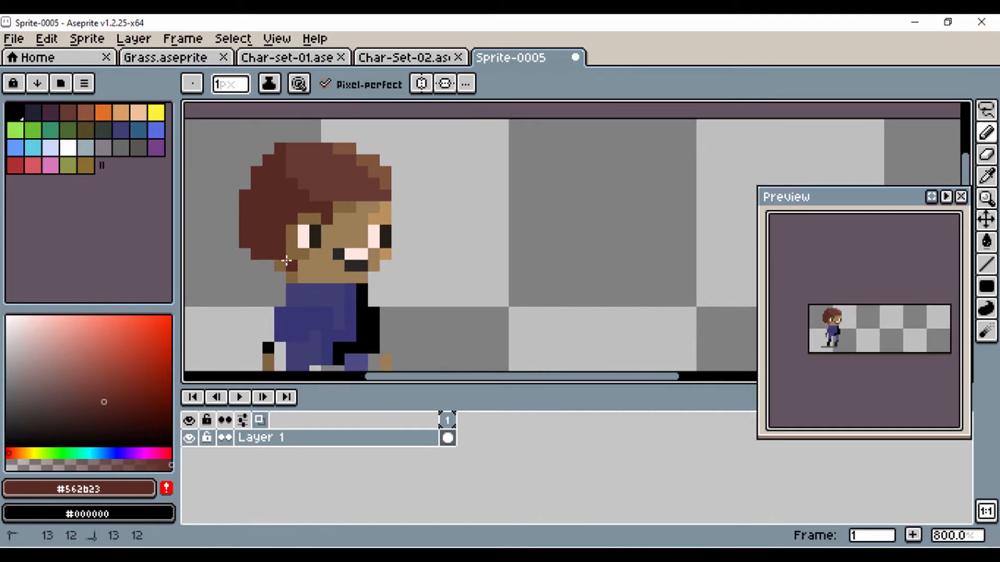
pyautogui.click(283, 261)
pyautogui.scroll(-1, 209, 251)
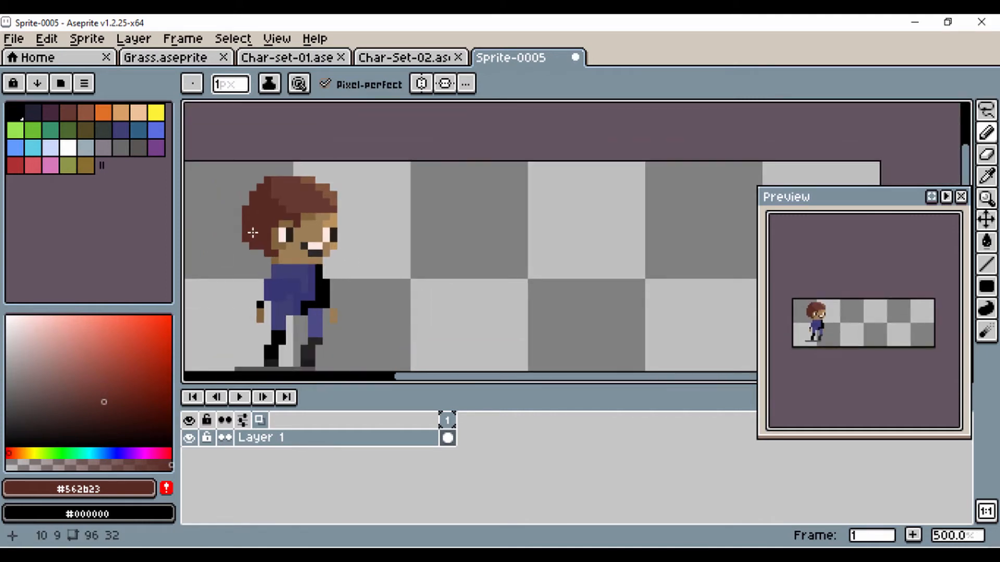
# Try dark eyebrows above both eyes in the eye colour, #251F15, and undo them.
pyautogui.scroll(2, 334, 218)
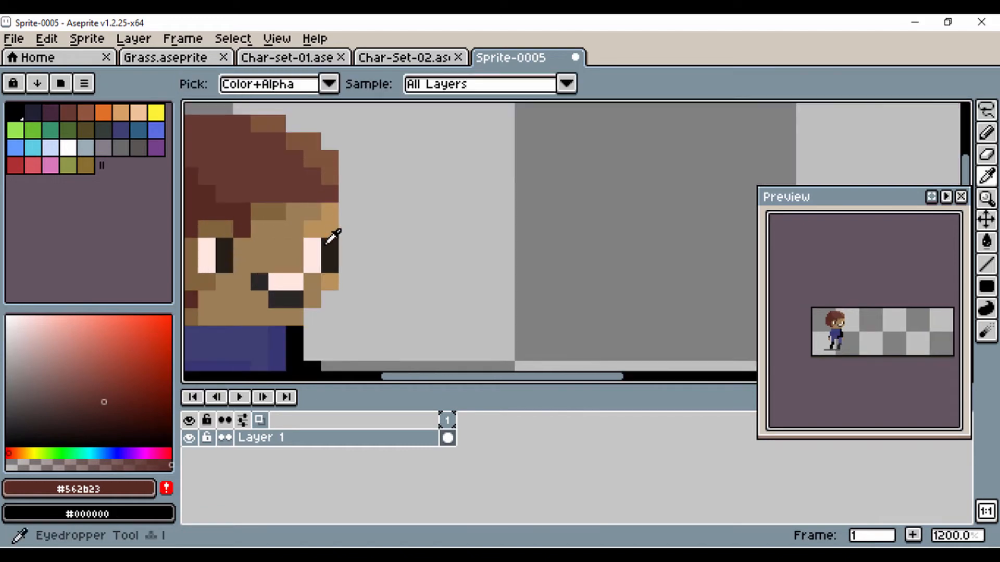
pyautogui.keyDown('alt'); pyautogui.click(328, 242); pyautogui.keyUp('alt')
pyautogui.moveTo(294, 229); pyautogui.dragTo(322, 215)
pyautogui.scroll(-2, 238, 244)
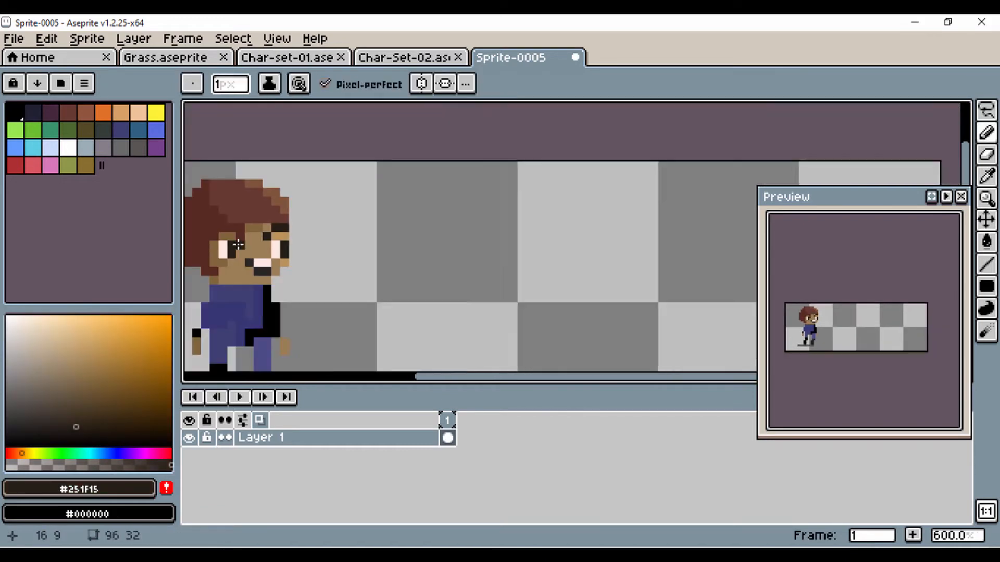
pyautogui.moveTo(286, 280); pyautogui.dragTo(435, 256)
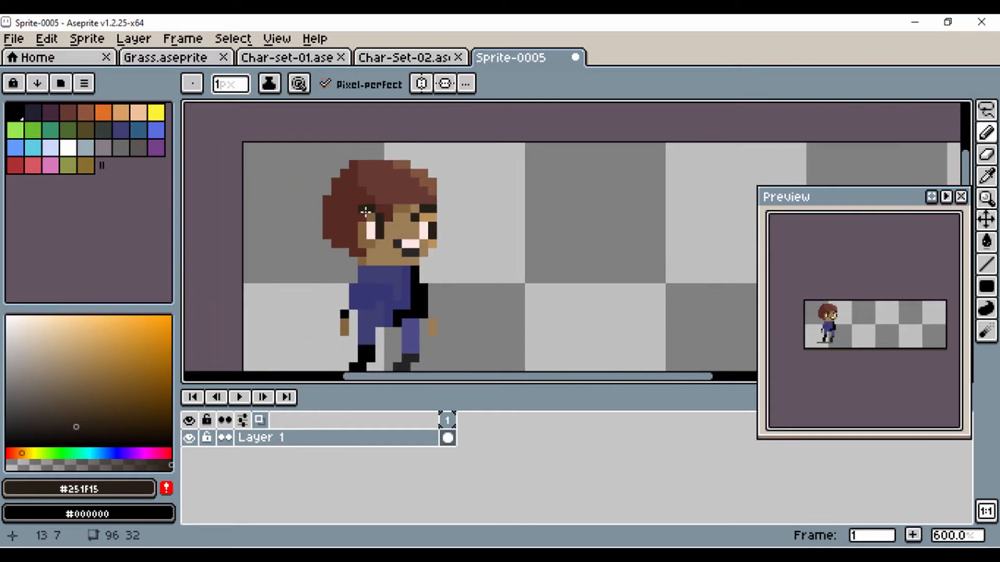
pyautogui.scroll(-2, 265, 208)
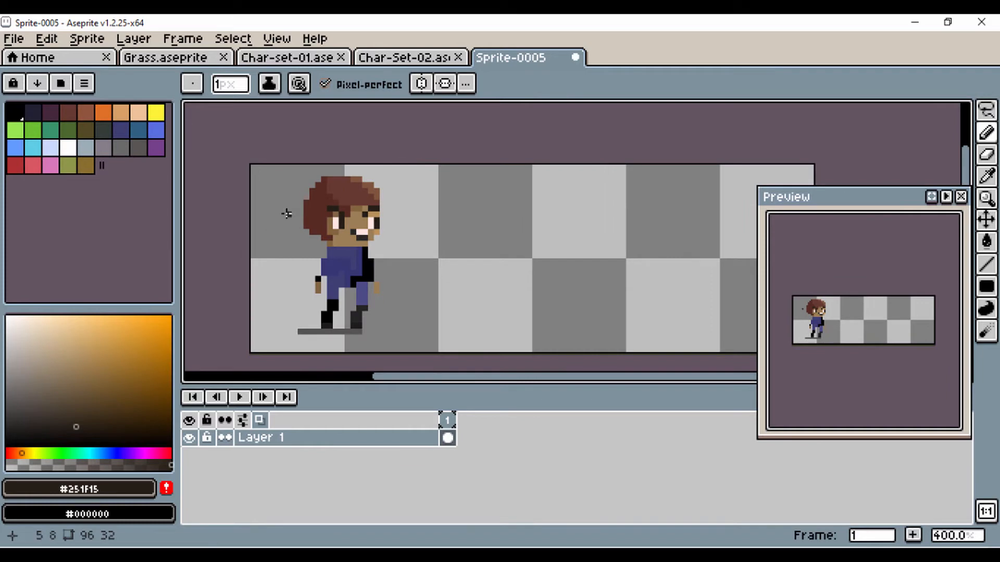
pyautogui.scroll(1, 303, 216)
pyautogui.scroll(-2, 319, 220)
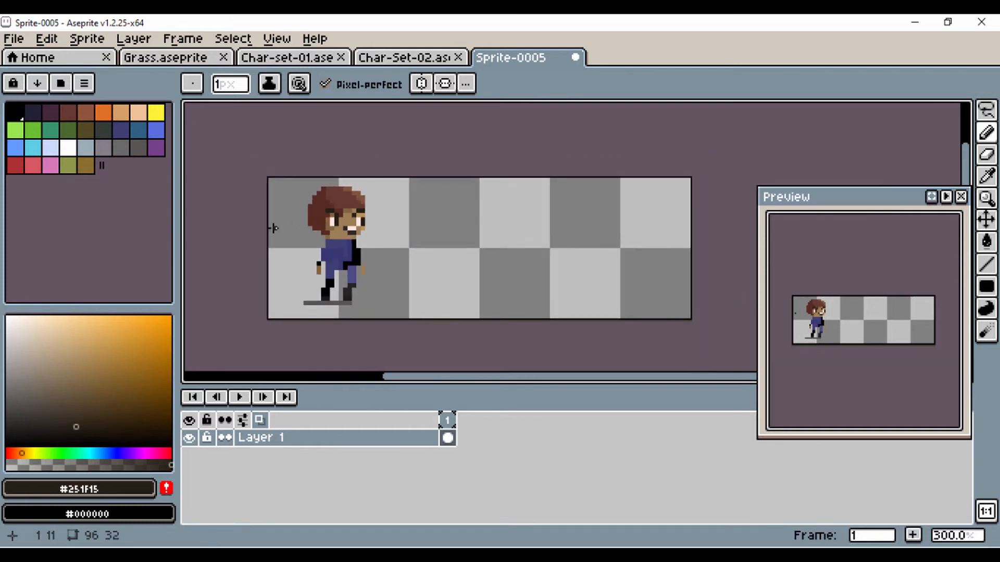
pyautogui.hotkey('ctrl', 'z')
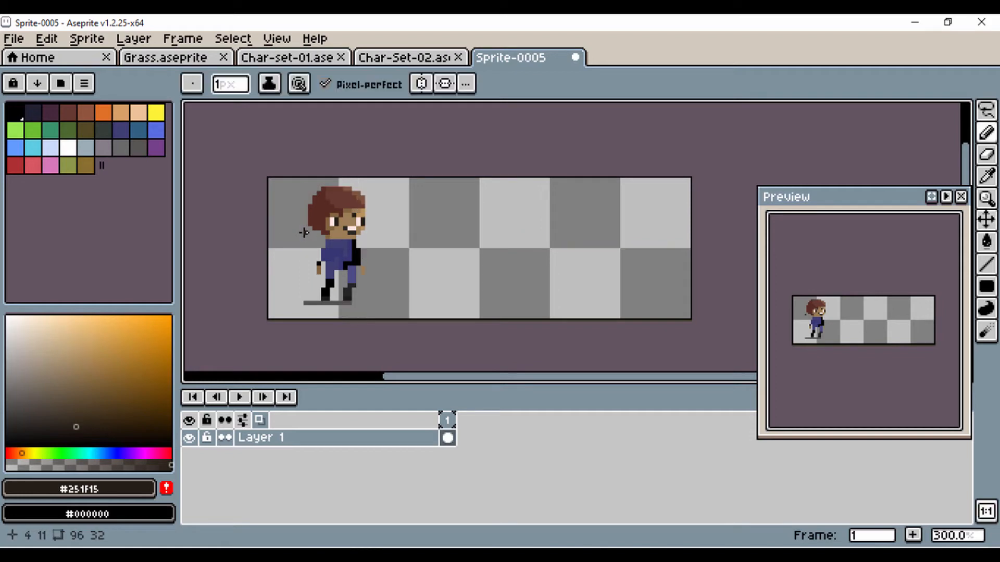
pyautogui.scroll(3, 350, 221)
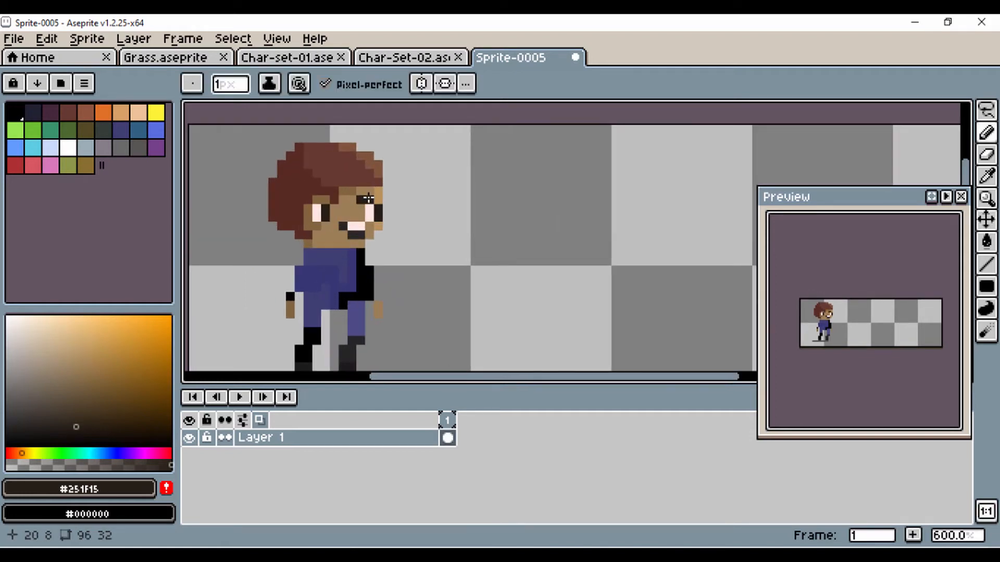
pyautogui.scroll(-2, 234, 198)
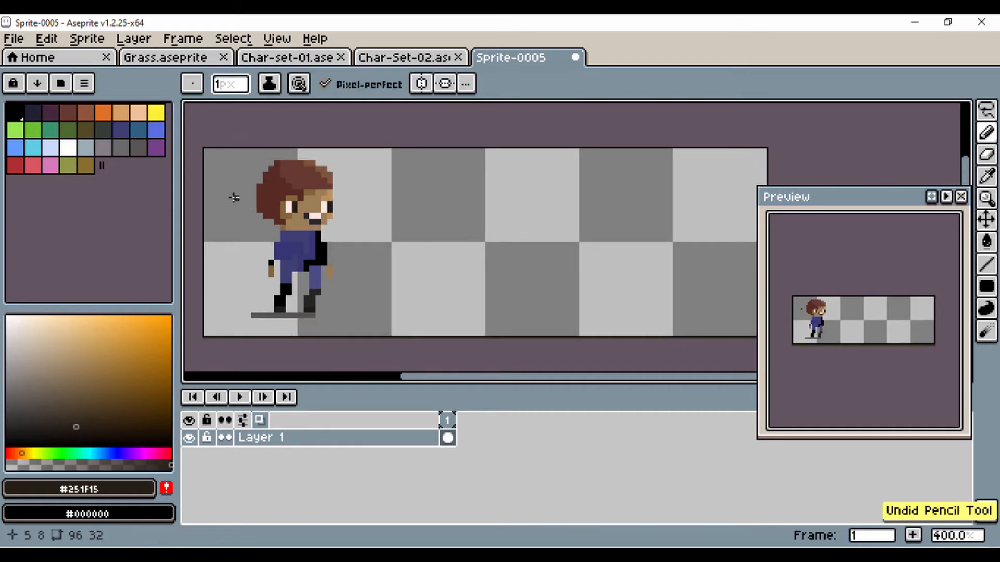
pyautogui.scroll(-1, 234, 198)
pyautogui.scroll(3, 243, 214)
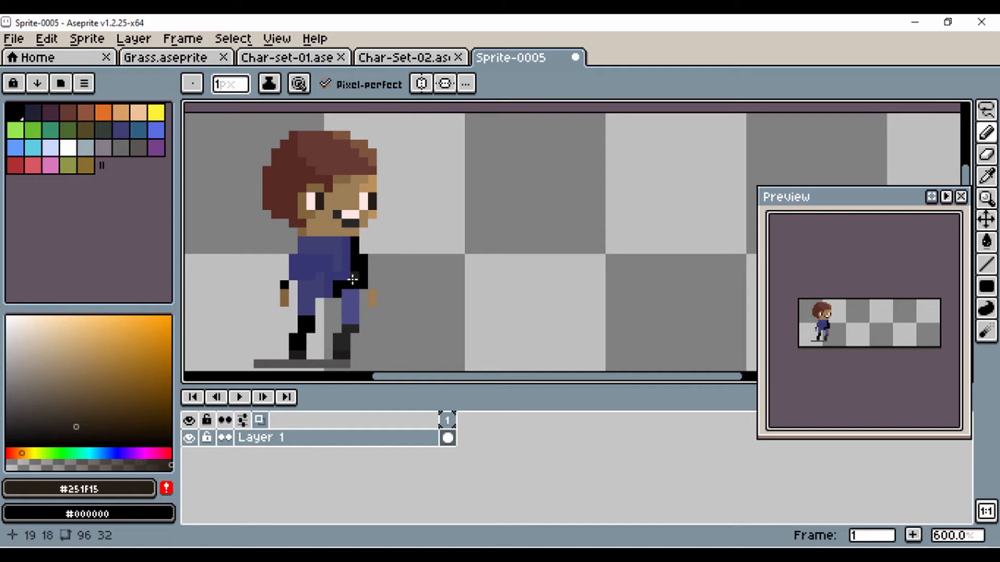
# Shade the back edge of the torso and upper back leg in darker blue, HSV 240, 48, 34.
pyautogui.scroll(3, 353, 280)
pyautogui.press('i')
pyautogui.click(288, 213)
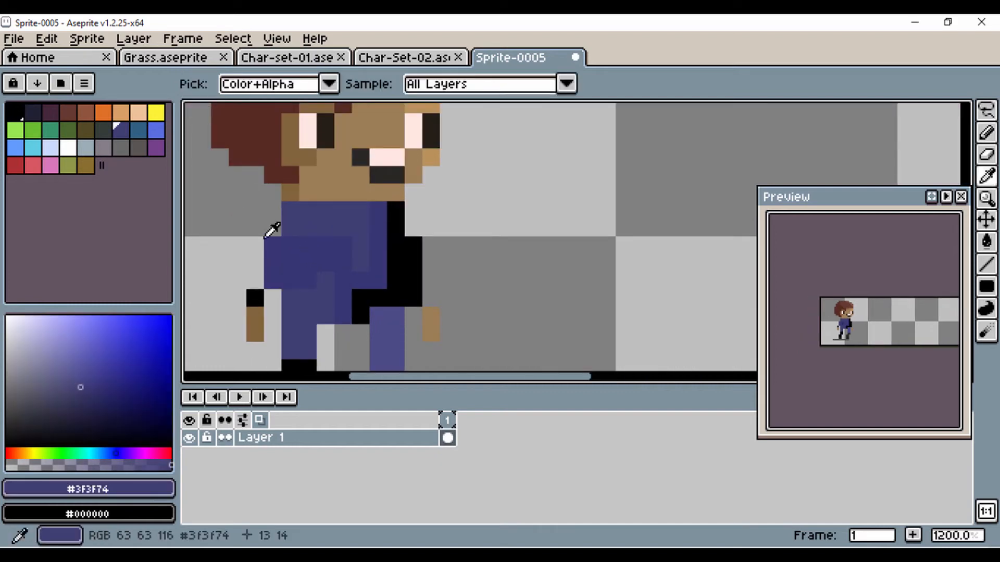
pyautogui.click(85, 401)
pyautogui.press('b')
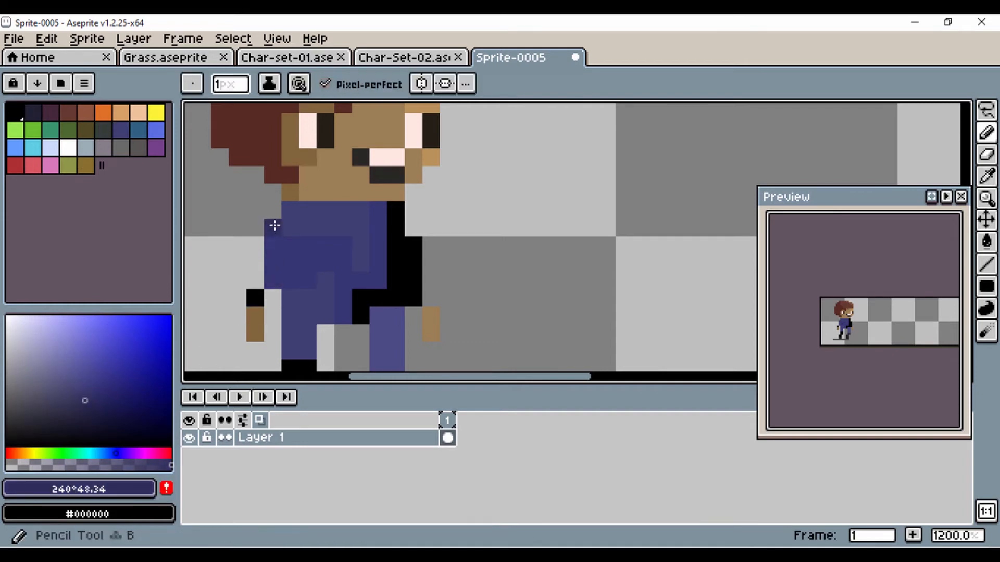
pyautogui.moveTo(289, 210)
pyautogui.mouseDown()
pyautogui.moveTo(302, 233)
pyautogui.moveTo(276, 276)
pyautogui.moveTo(286, 275)
pyautogui.moveTo(288, 313)
pyautogui.mouseUp()
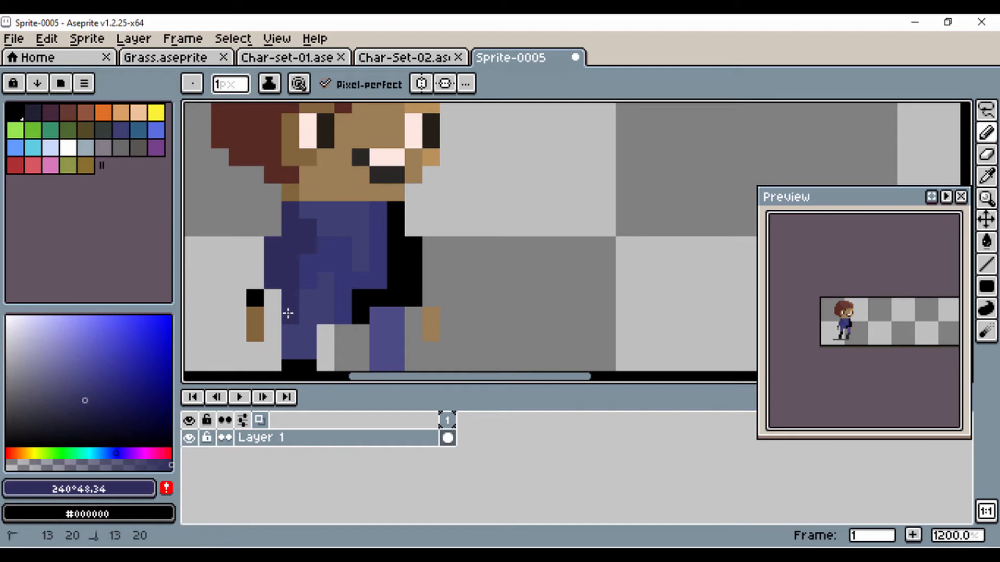
# Narrow the colour sidebar, and enlarge the character in the preview window so that it is fully framed.
pyautogui.moveTo(179, 268); pyautogui.dragTo(107, 208)
pyautogui.scroll(-3, 234, 232)
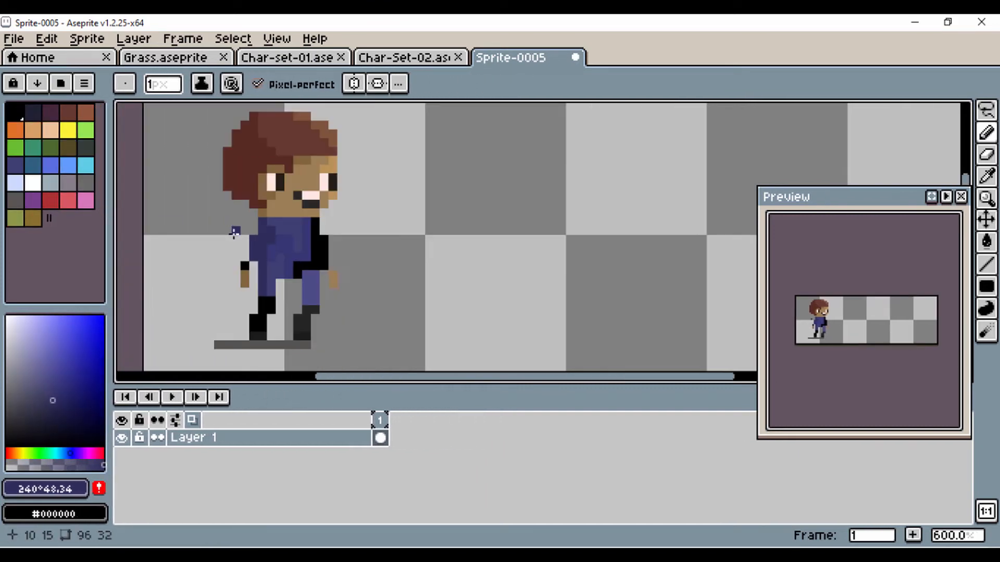
pyautogui.moveTo(234, 252); pyautogui.dragTo(269, 211)
pyautogui.scroll(2, 820, 320)
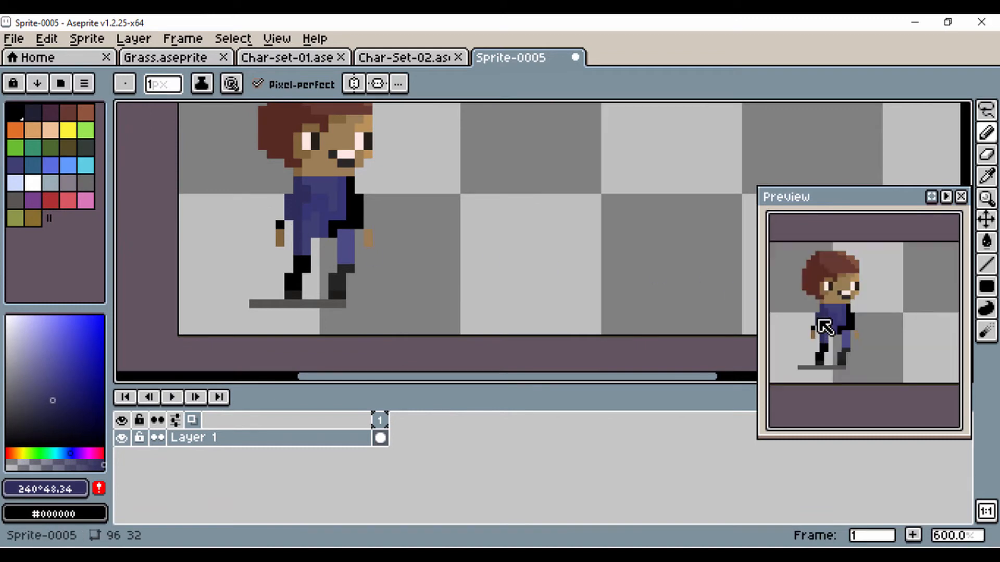
pyautogui.moveTo(823, 319); pyautogui.dragTo(848, 322)
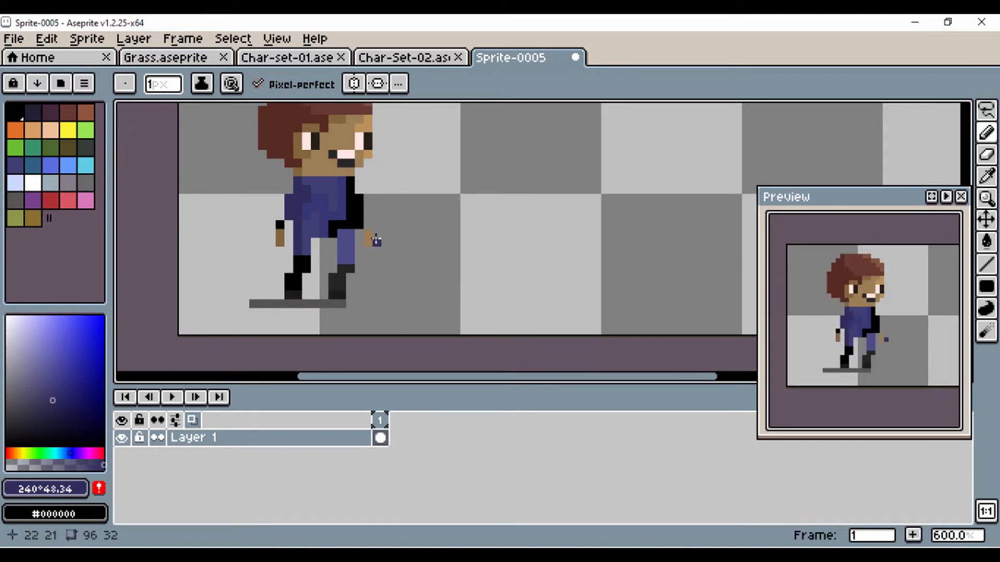
# Set the foreground colour to black, palette index 0.
pyautogui.scroll(-1, 405, 225)
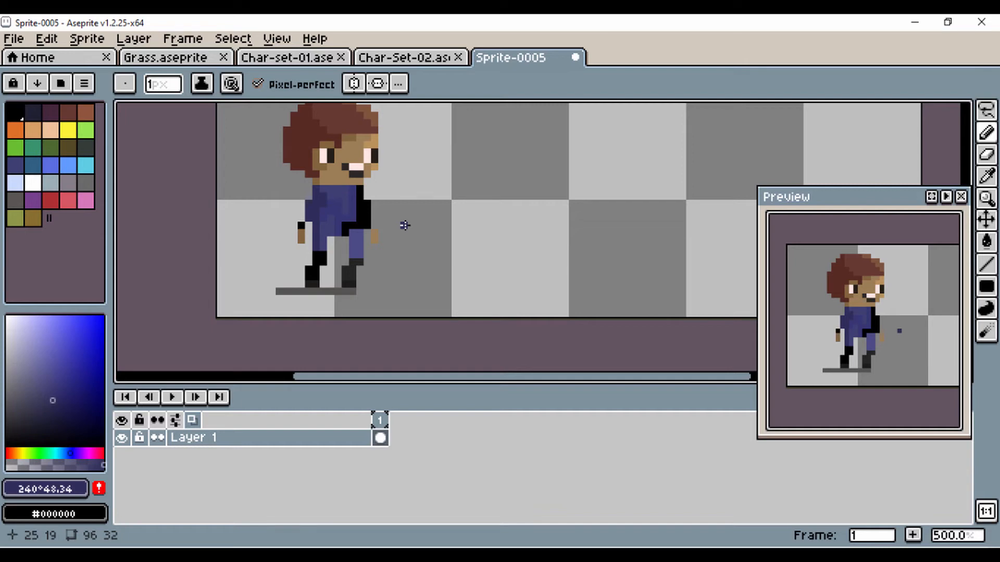
pyautogui.scroll(-2, 386, 194)
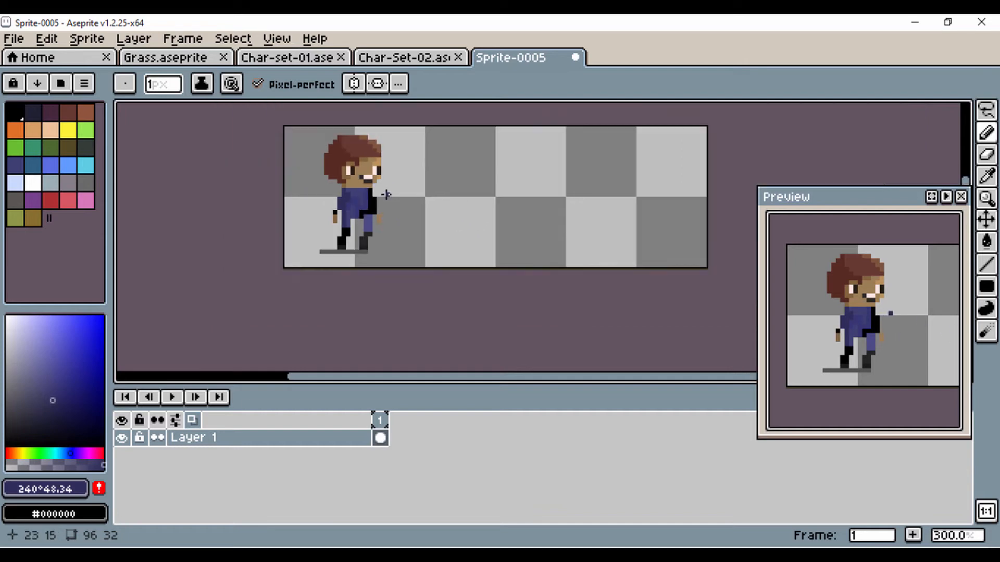
pyautogui.moveTo(385, 203)
pyautogui.mouseDown()
pyautogui.moveTo(376, 210)
pyautogui.moveTo(399, 239)
pyautogui.mouseUp()
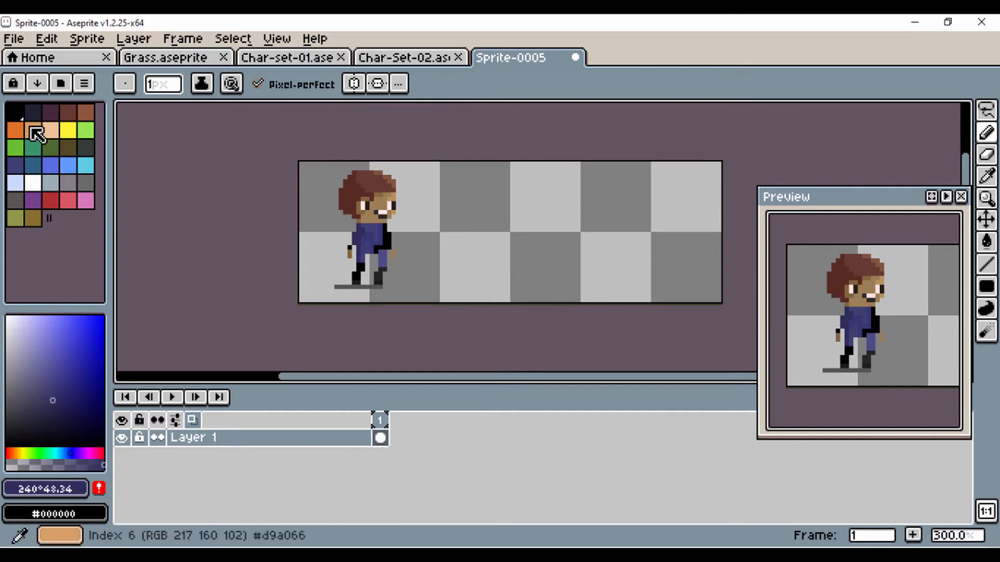
pyautogui.click(15, 111)
pyautogui.scroll(3, 540, 187)
pyautogui.scroll(-1, 471, 232)
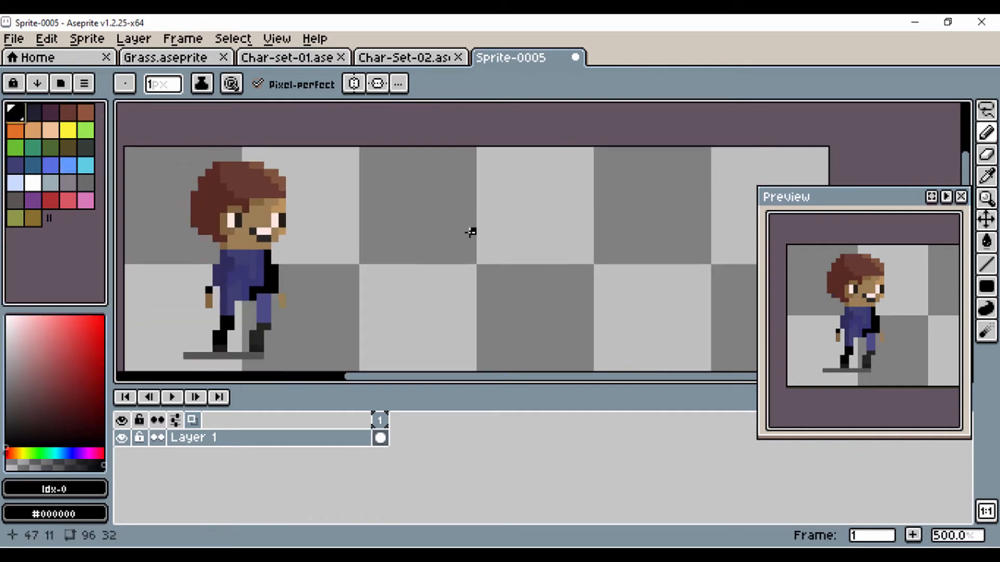
# Rename the finished character's layer as Jake.
pyautogui.click(198, 446)
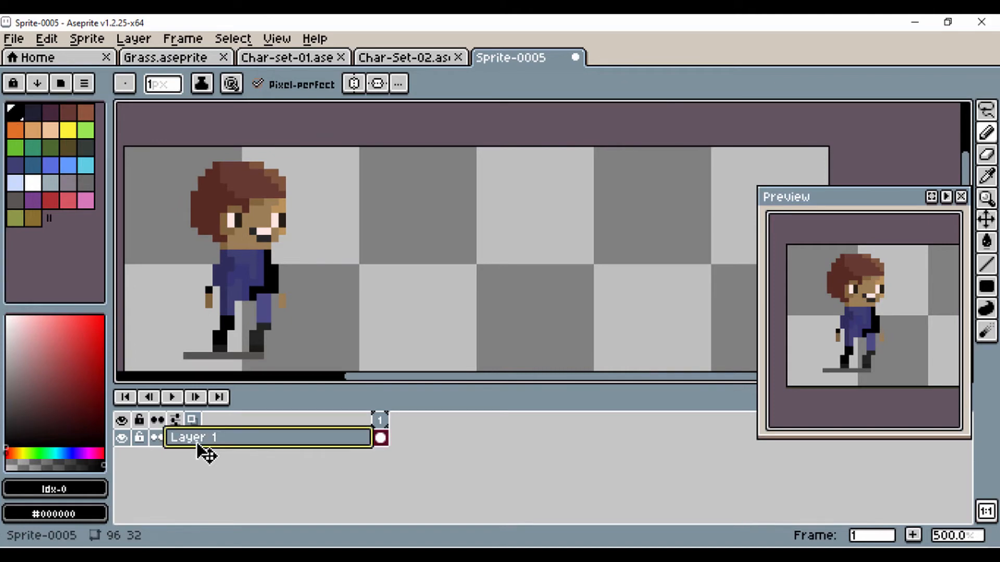
pyautogui.rightClick(201, 444)
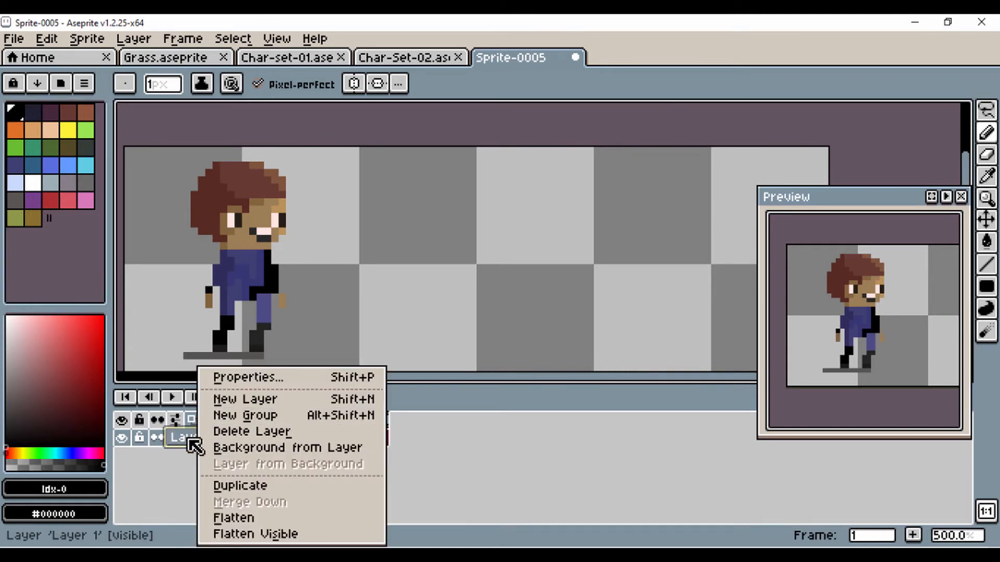
pyautogui.click(194, 446)
pyautogui.doubleClick(208, 447)
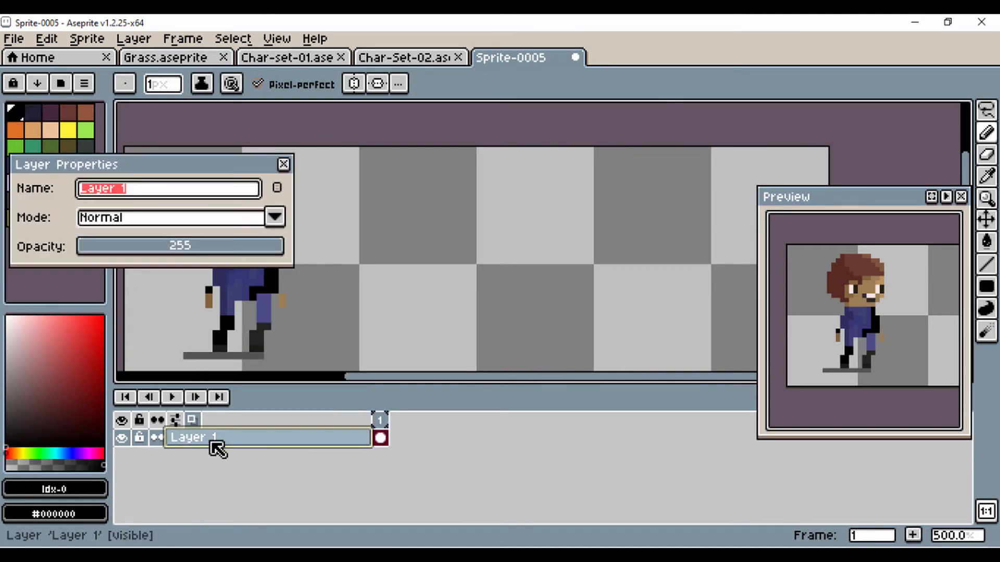
pyautogui.write('Jake')
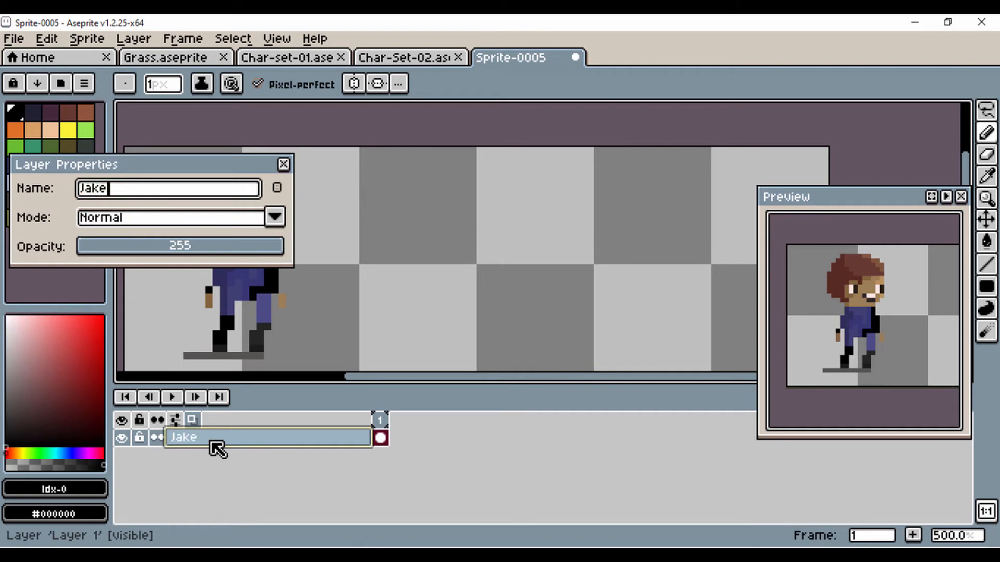
pyautogui.press('Return')
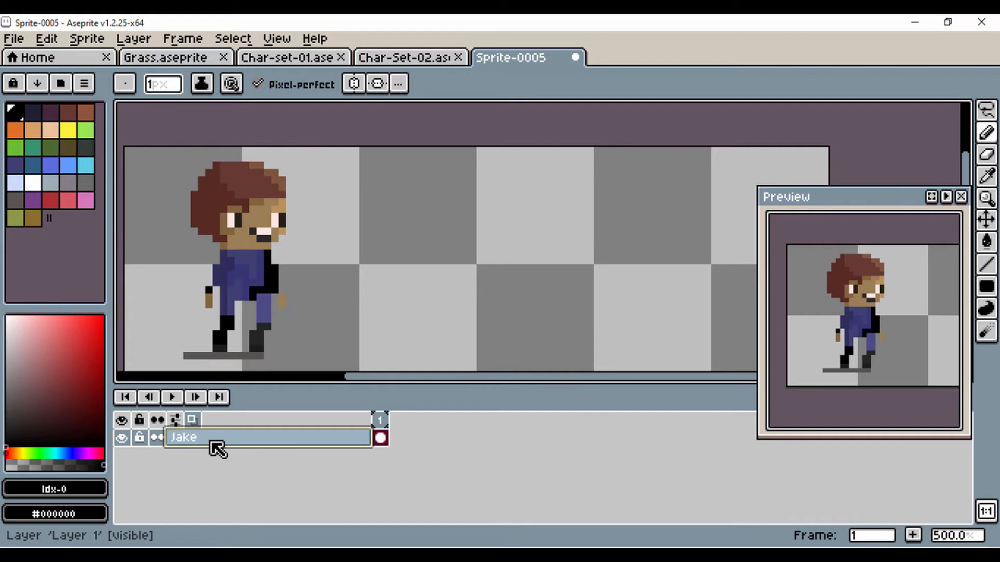
# Add a new layer above the Jake layer and lock the Jake layer.
pyautogui.rightClick(218, 448)
pyautogui.click(250, 400)
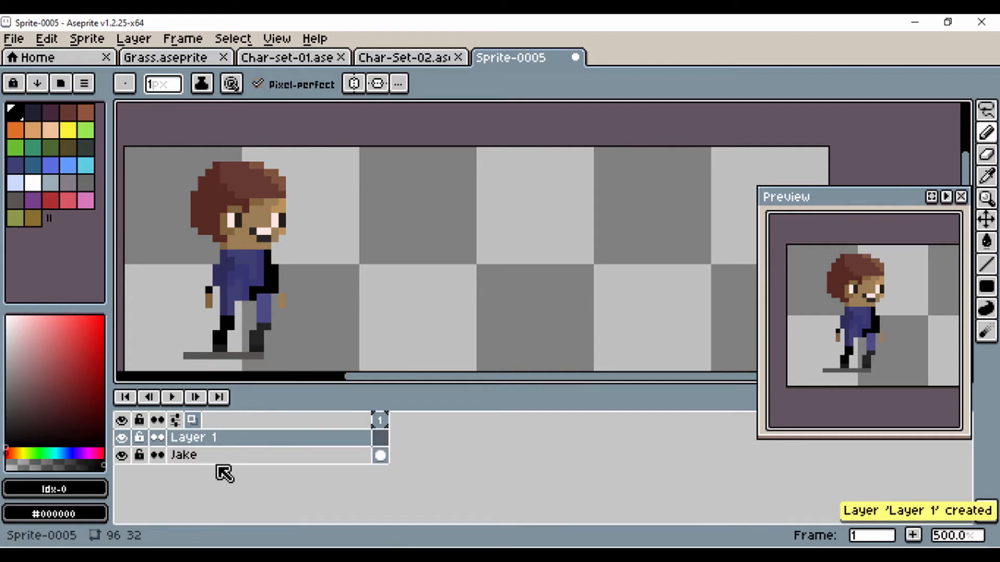
pyautogui.click(141, 458)
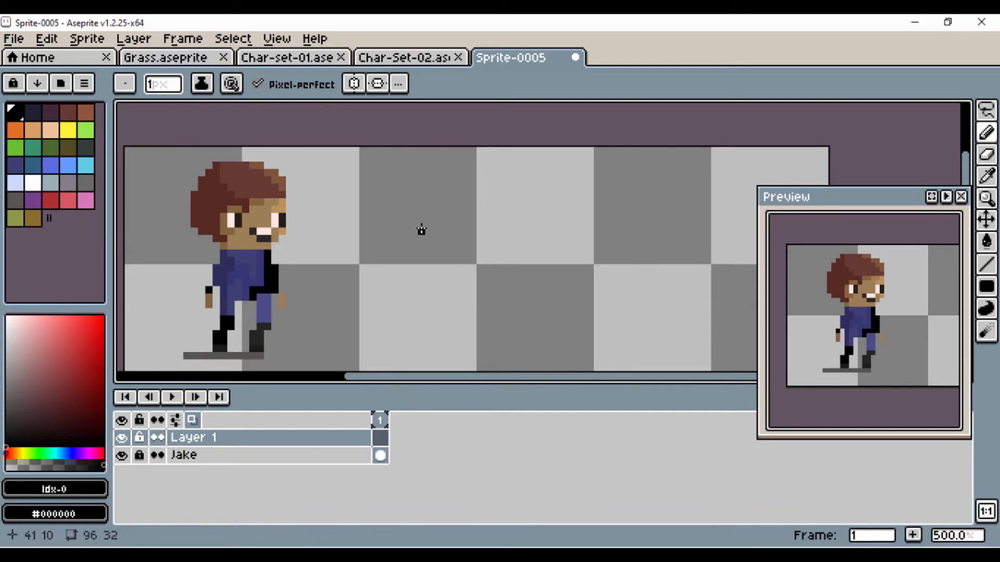
# Set the brush size to 3 px and block in the second character's head in black to the right of Jake.
pyautogui.click(155, 86)
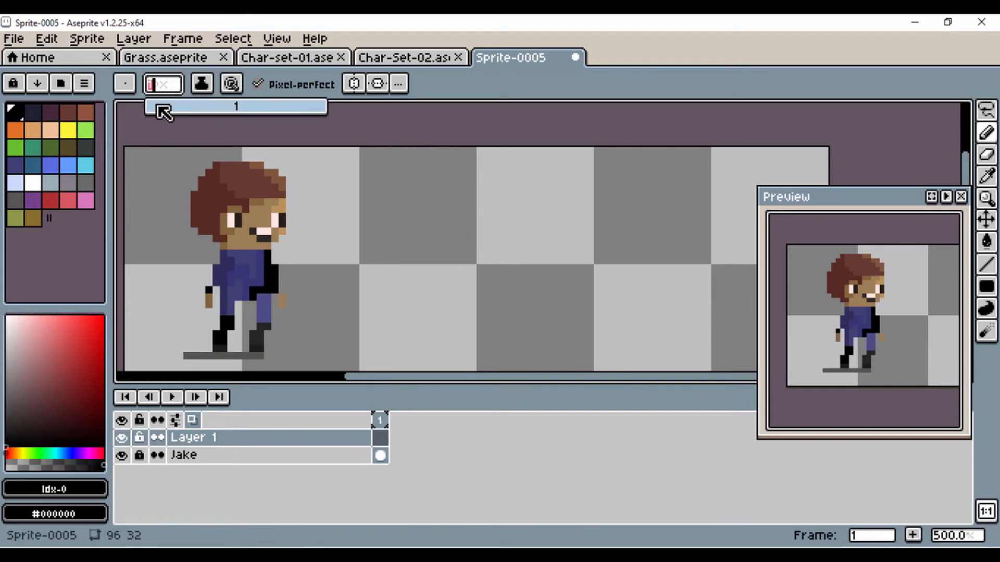
pyautogui.write('3')
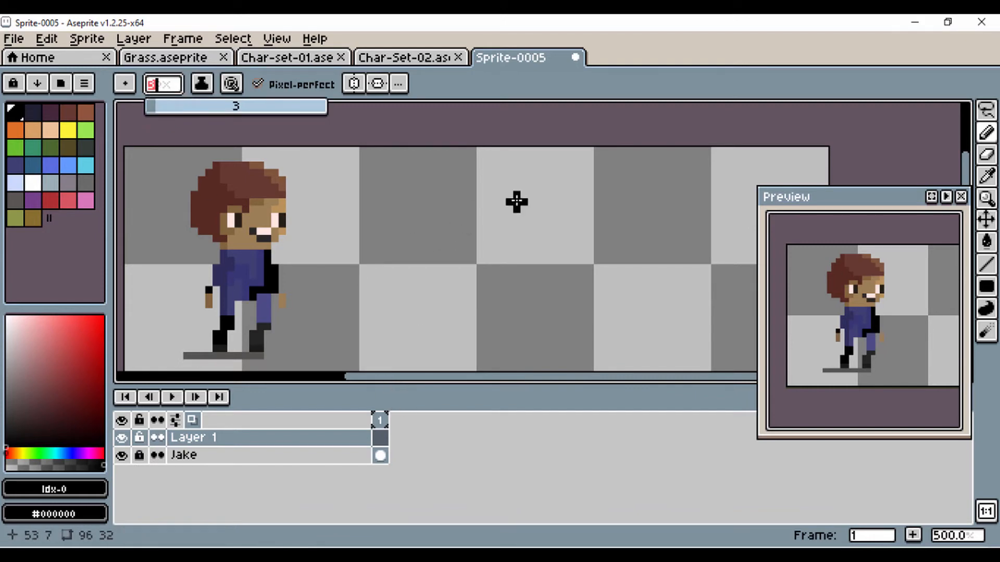
pyautogui.moveTo(516, 202)
pyautogui.mouseDown()
pyautogui.moveTo(484, 188)
pyautogui.moveTo(503, 218)
pyautogui.moveTo(487, 212)
pyautogui.moveTo(514, 203)
pyautogui.moveTo(487, 235)
pyautogui.mouseUp()
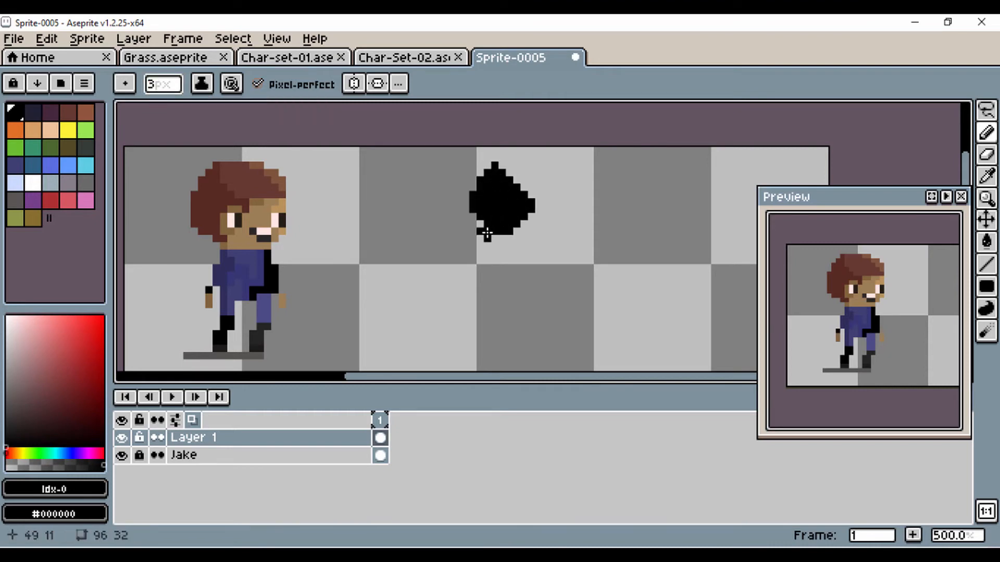
# Set the brush size to 1 px and draw two thin outstretched arms and the start of the torso below the black head.
pyautogui.click(155, 86)
pyautogui.write('1')
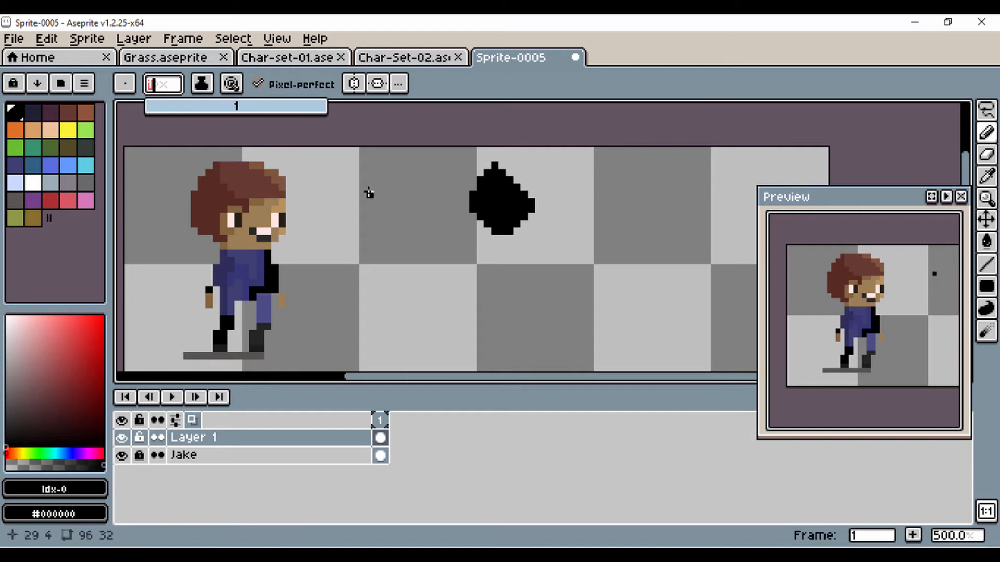
pyautogui.click(486, 229)
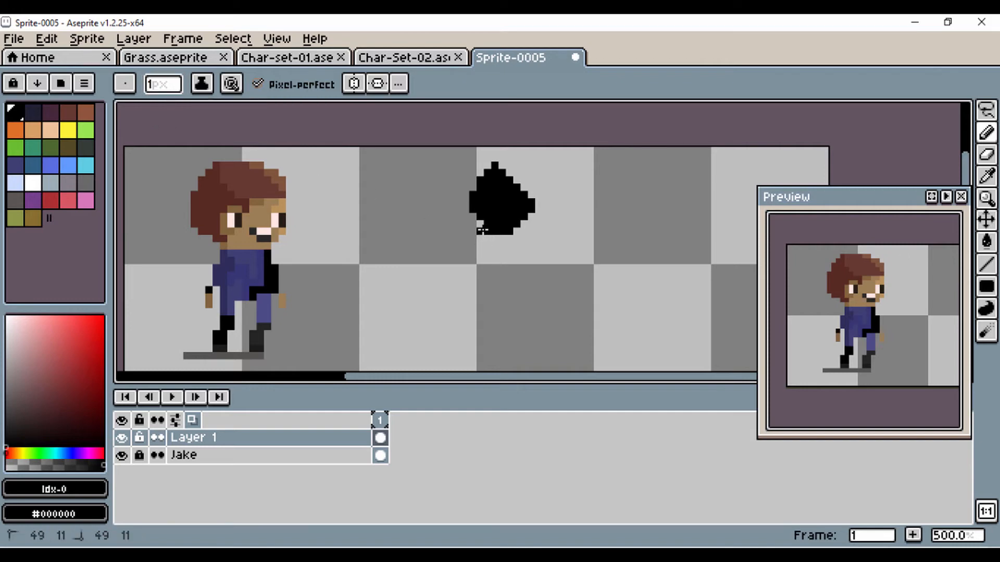
pyautogui.moveTo(482, 229); pyautogui.dragTo(451, 245)
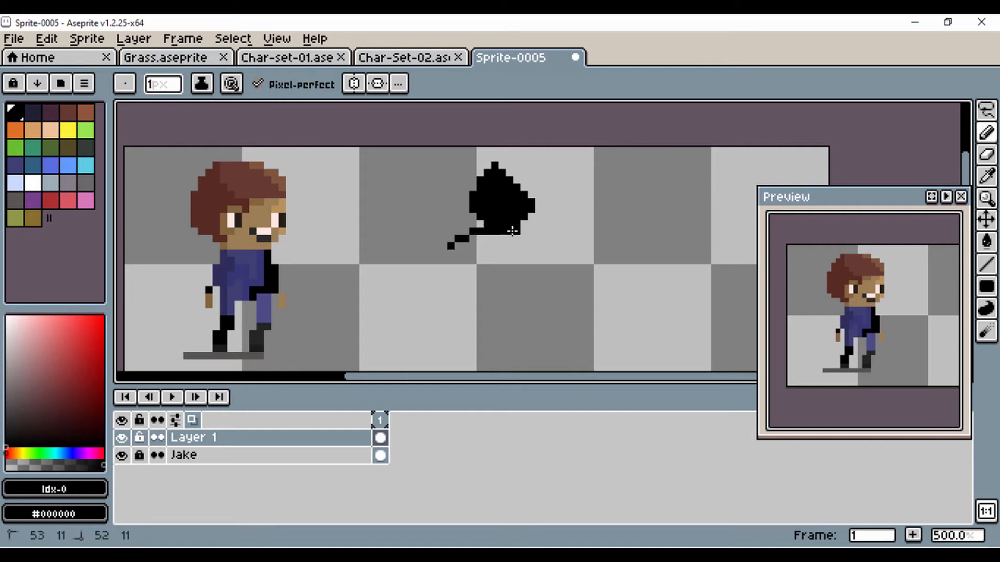
pyautogui.moveTo(529, 233); pyautogui.dragTo(554, 253)
pyautogui.moveTo(498, 232); pyautogui.dragTo(508, 284)
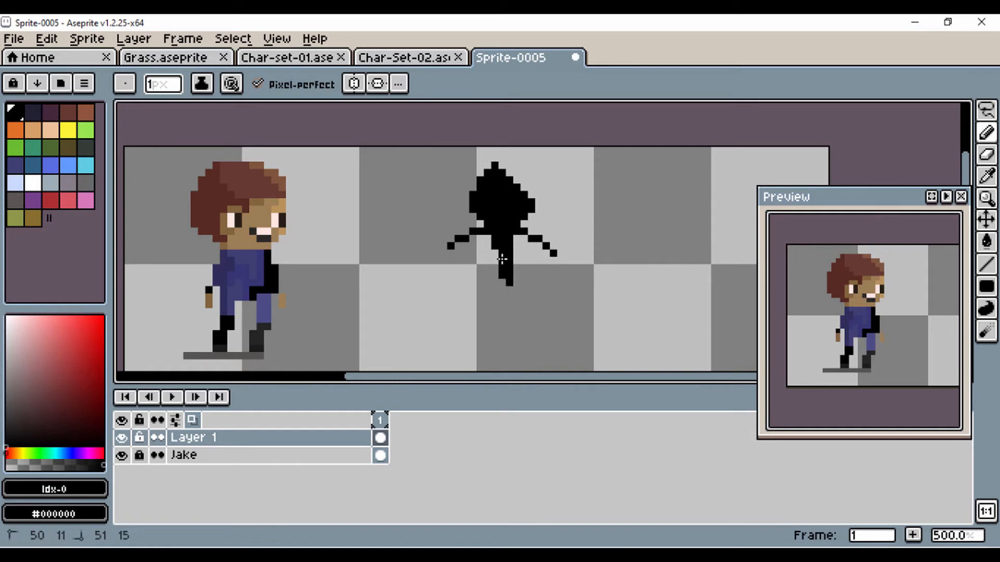
# Fill out the black torso and draw two long legs spread in a wide stance, ending near the canvas's lower edge.
pyautogui.moveTo(499, 229)
pyautogui.mouseDown()
pyautogui.moveTo(501, 278)
pyautogui.moveTo(514, 260)
pyautogui.moveTo(509, 230)
pyautogui.moveTo(509, 271)
pyautogui.moveTo(509, 259)
pyautogui.moveTo(452, 316)
pyautogui.moveTo(486, 298)
pyautogui.moveTo(461, 312)
pyautogui.moveTo(490, 291)
pyautogui.moveTo(450, 309)
pyautogui.moveTo(436, 357)
pyautogui.mouseUp()
pyautogui.moveTo(453, 319)
pyautogui.mouseDown()
pyautogui.moveTo(430, 356)
pyautogui.moveTo(419, 296)
pyautogui.mouseUp()
pyautogui.scroll(-3, 415, 310)
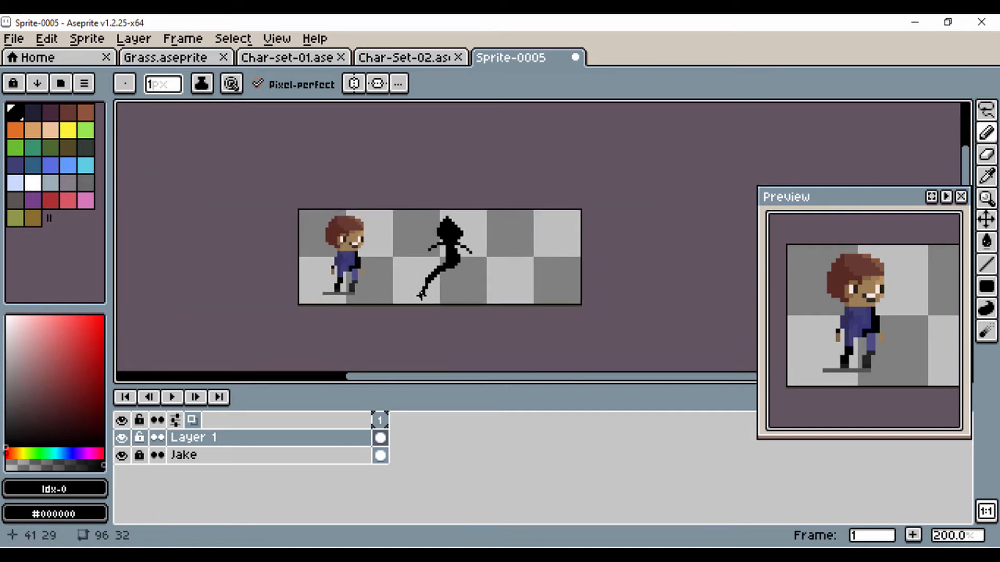
pyautogui.scroll(2, 420, 295)
pyautogui.click(420, 296)
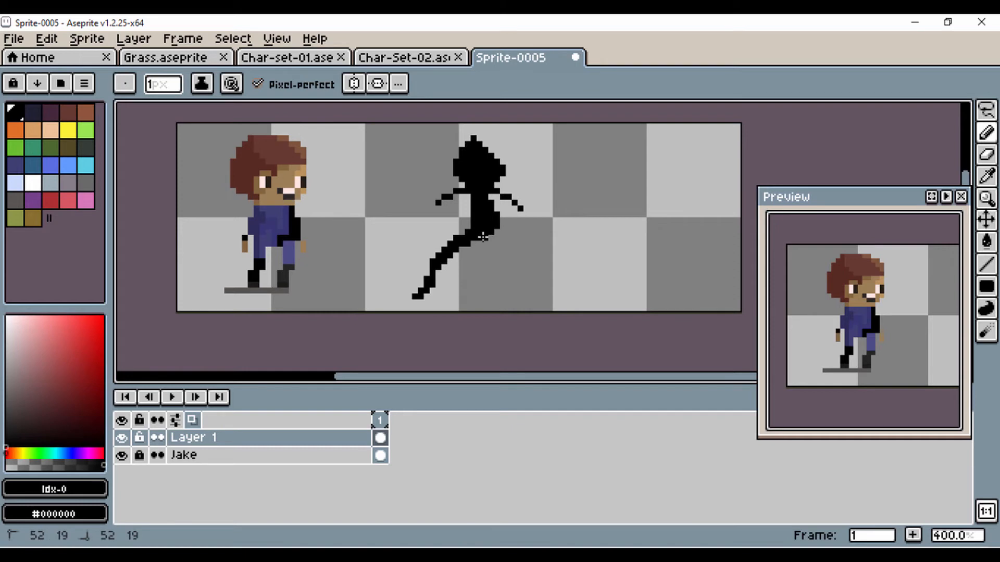
pyautogui.moveTo(490, 233); pyautogui.dragTo(546, 294)
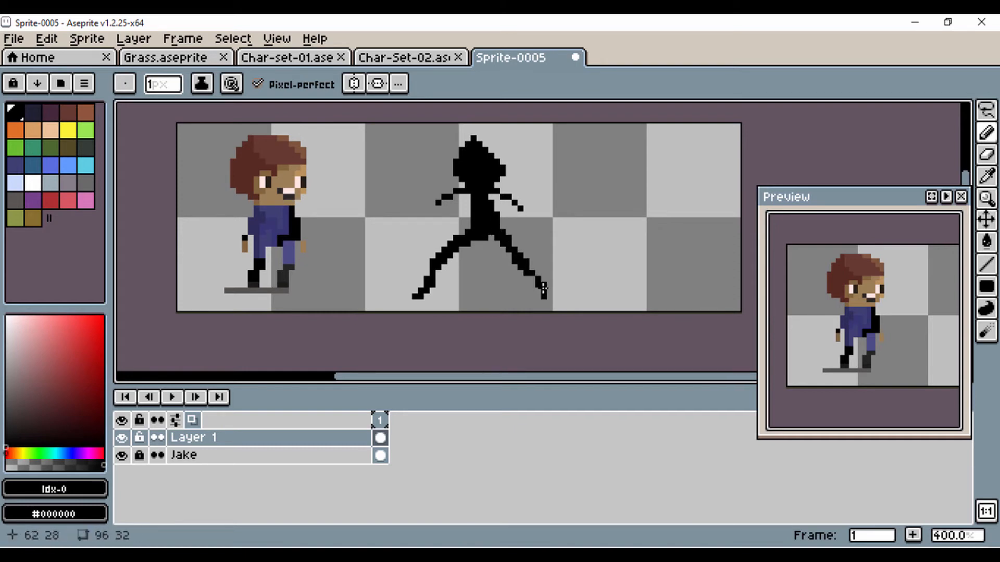
# Round the silhouette's head, thicken its shoulders, add fists to both arms, and fill in the foot and hips in black.
pyautogui.moveTo(492, 187); pyautogui.dragTo(494, 202)
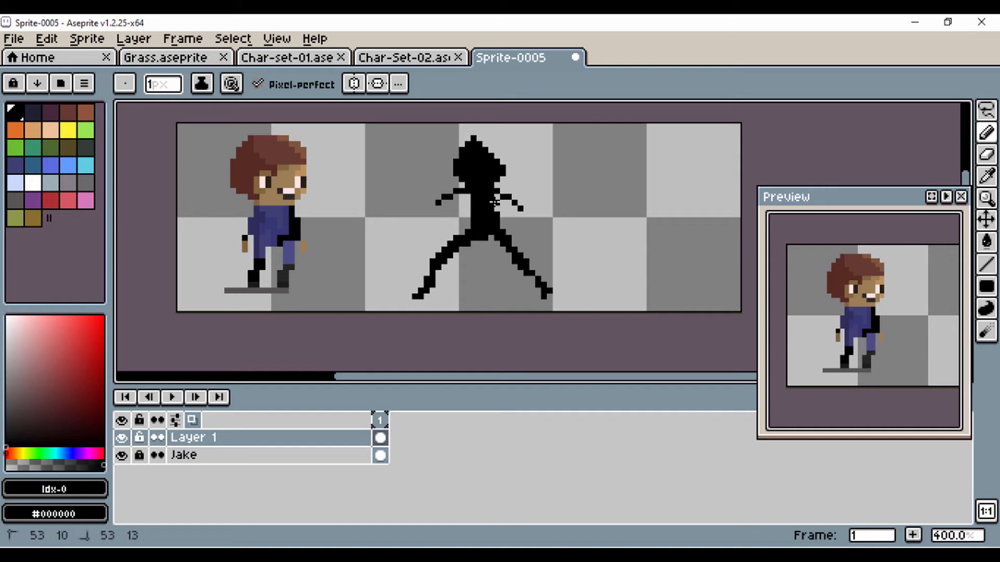
pyautogui.click(514, 204)
pyautogui.moveTo(501, 175)
pyautogui.mouseDown()
pyautogui.moveTo(489, 144)
pyautogui.moveTo(474, 164)
pyautogui.moveTo(466, 145)
pyautogui.moveTo(470, 198)
pyautogui.moveTo(431, 199)
pyautogui.mouseUp()
pyautogui.moveTo(537, 203)
pyautogui.mouseDown()
pyautogui.moveTo(541, 215)
pyautogui.moveTo(531, 204)
pyautogui.moveTo(534, 213)
pyautogui.moveTo(500, 218)
pyautogui.moveTo(486, 239)
pyautogui.moveTo(539, 283)
pyautogui.mouseUp()
pyautogui.click(534, 209)
pyautogui.moveTo(532, 275); pyautogui.dragTo(549, 295)
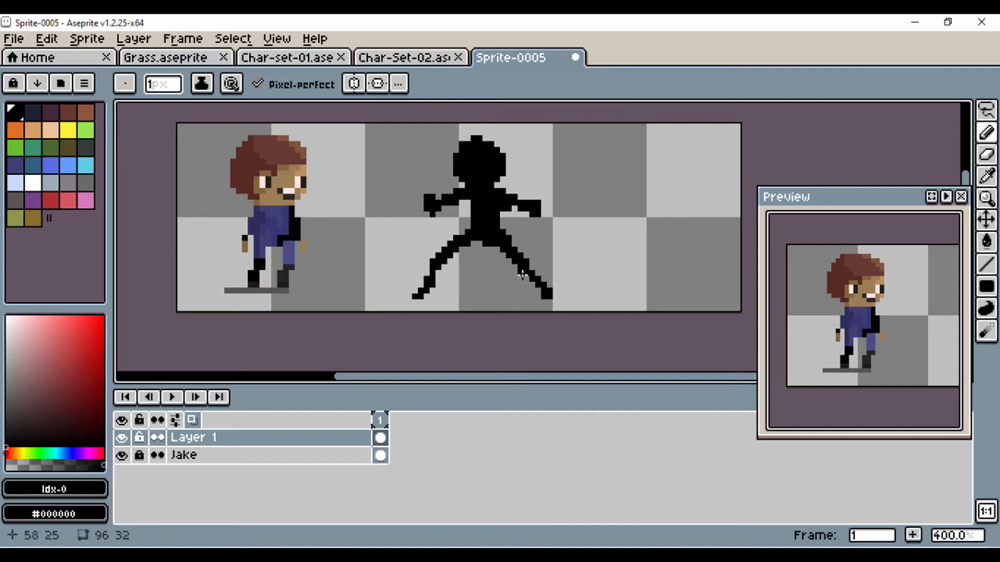
pyautogui.moveTo(503, 245)
pyautogui.mouseDown()
pyautogui.moveTo(481, 231)
pyautogui.moveTo(480, 242)
pyautogui.mouseUp()
# Erase the excess pixels from the ends and undersides of the silhouette's two fists.
pyautogui.scroll(-2, 461, 224)
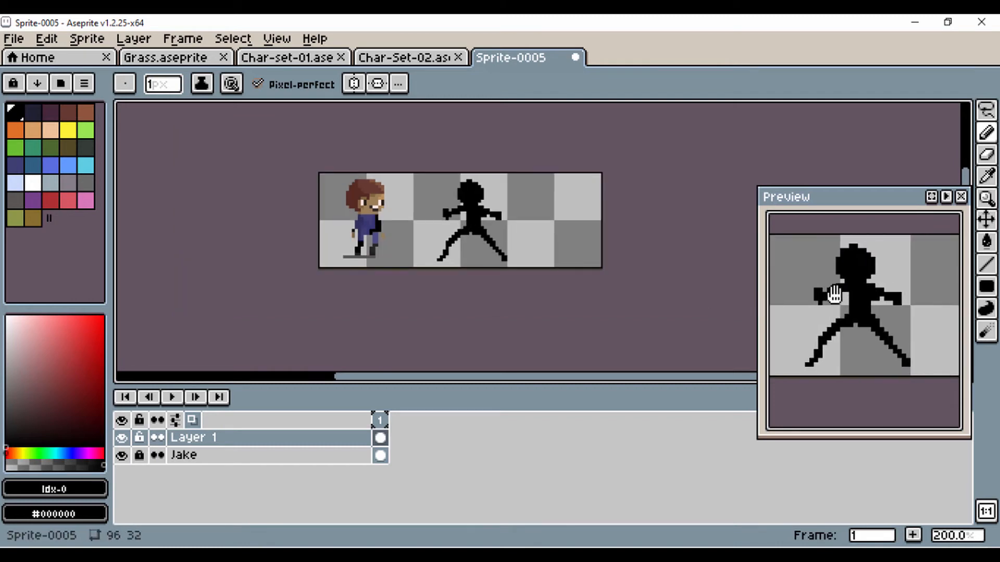
pyautogui.scroll(2, 839, 292)
pyautogui.scroll(3, 472, 233)
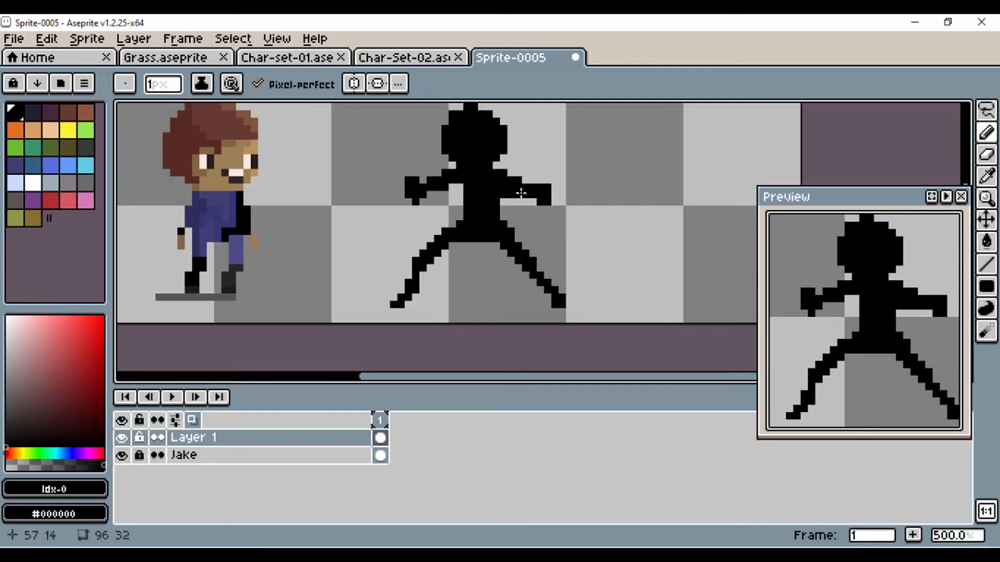
pyautogui.click(981, 159)
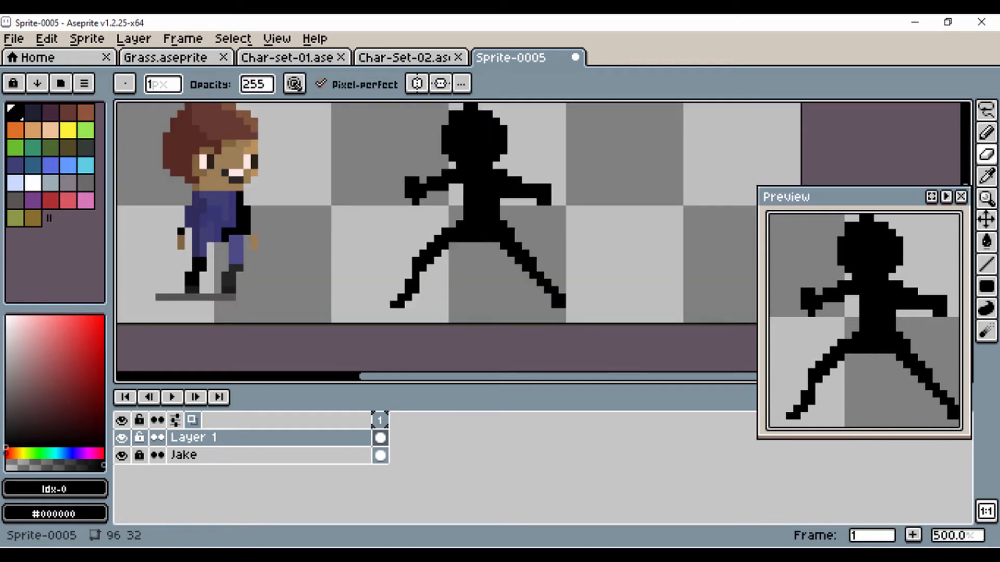
pyautogui.moveTo(547, 188)
pyautogui.mouseDown()
pyautogui.moveTo(547, 202)
pyautogui.moveTo(532, 209)
pyautogui.moveTo(547, 202)
pyautogui.moveTo(541, 189)
pyautogui.moveTo(541, 208)
pyautogui.moveTo(532, 202)
pyautogui.mouseUp()
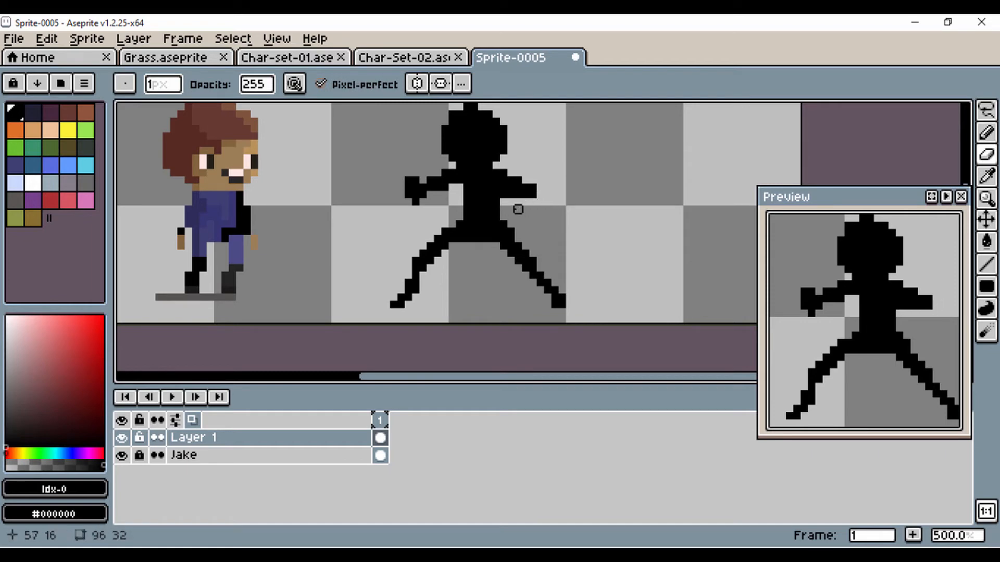
pyautogui.moveTo(408, 202); pyautogui.dragTo(438, 209)
# Thicken the silhouette's left forearm and square off the head's upper corners with black pencil strokes.
pyautogui.click(986, 132)
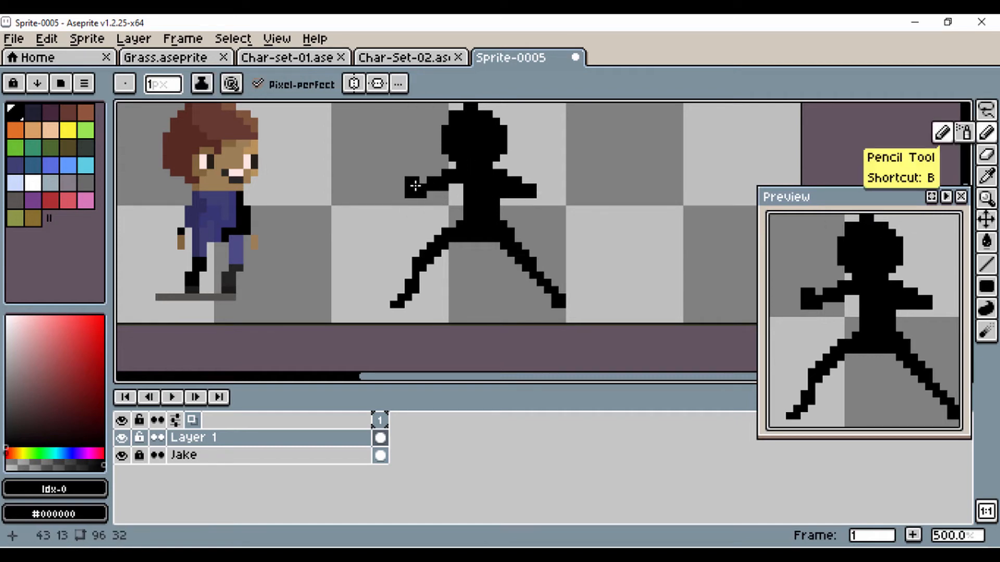
pyautogui.moveTo(415, 186); pyautogui.dragTo(424, 183)
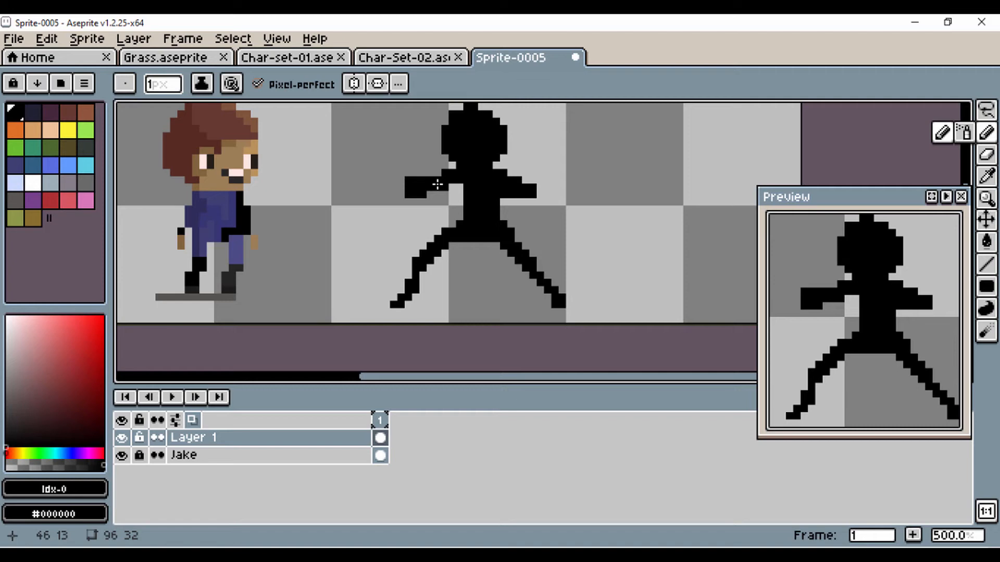
pyautogui.moveTo(553, 157); pyautogui.dragTo(593, 192)
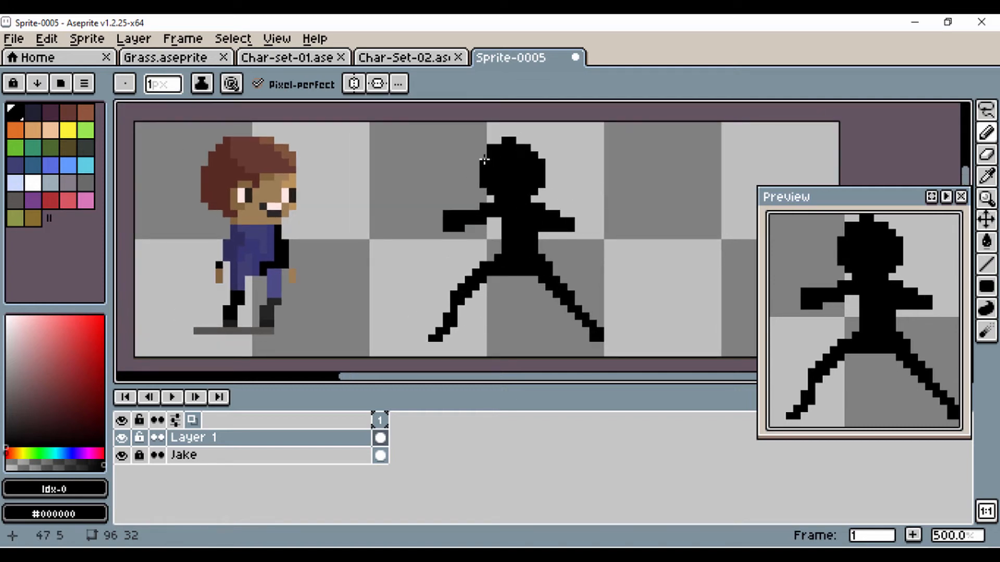
pyautogui.moveTo(481, 152)
pyautogui.mouseDown()
pyautogui.moveTo(487, 138)
pyautogui.moveTo(540, 151)
pyautogui.mouseUp()
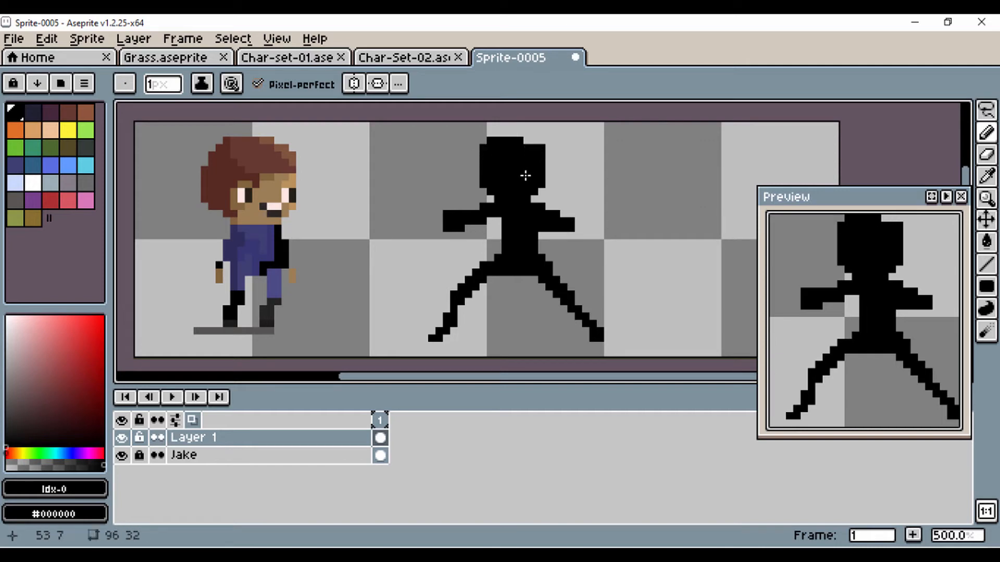
# Mix the light skin tone #f1c187 and paint the second character's face inside the black head.
pyautogui.click(39, 318)
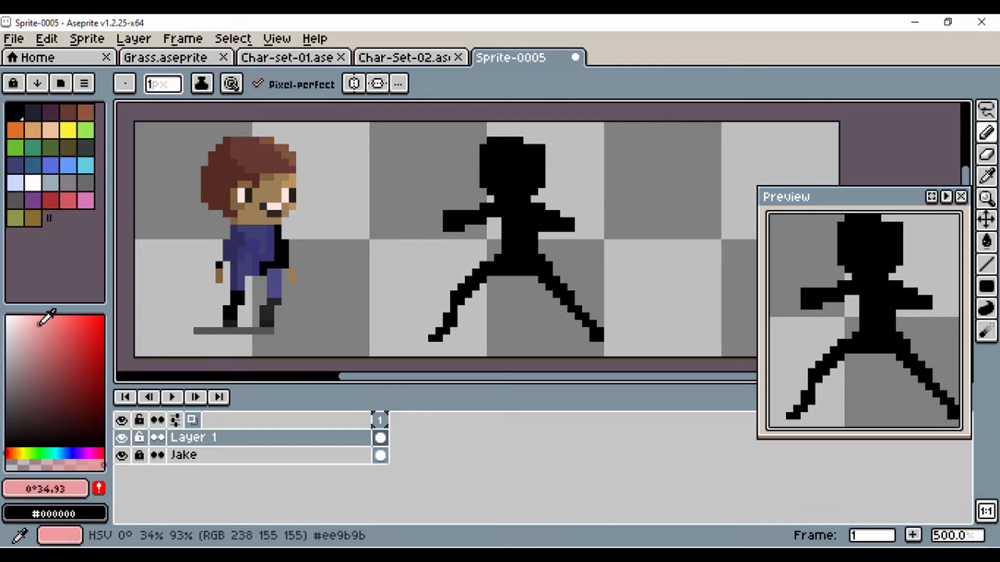
pyautogui.moveTo(34, 454); pyautogui.dragTo(15, 453)
pyautogui.click(56, 322)
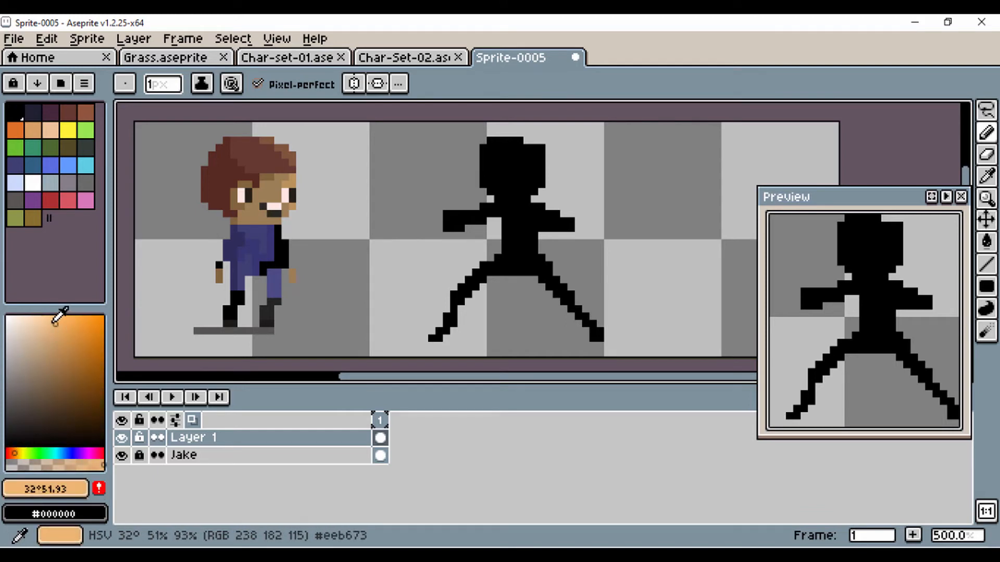
pyautogui.click(49, 322)
pyautogui.click(49, 321)
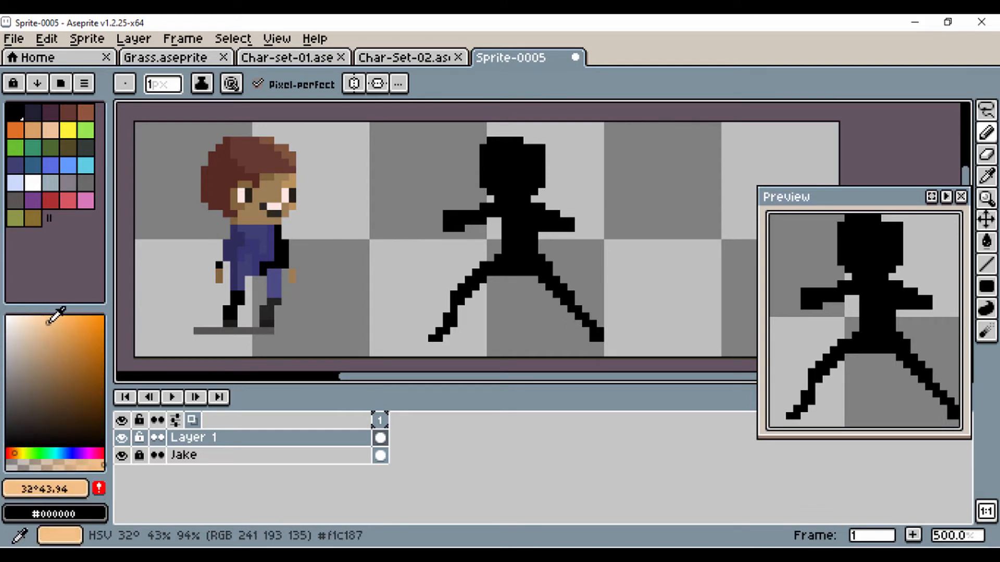
pyautogui.click(528, 162)
pyautogui.moveTo(525, 162)
pyautogui.mouseDown()
pyautogui.moveTo(486, 168)
pyautogui.moveTo(502, 186)
pyautogui.moveTo(517, 169)
pyautogui.moveTo(493, 174)
pyautogui.moveTo(507, 169)
pyautogui.moveTo(495, 178)
pyautogui.moveTo(500, 187)
pyautogui.moveTo(525, 165)
pyautogui.mouseUp()
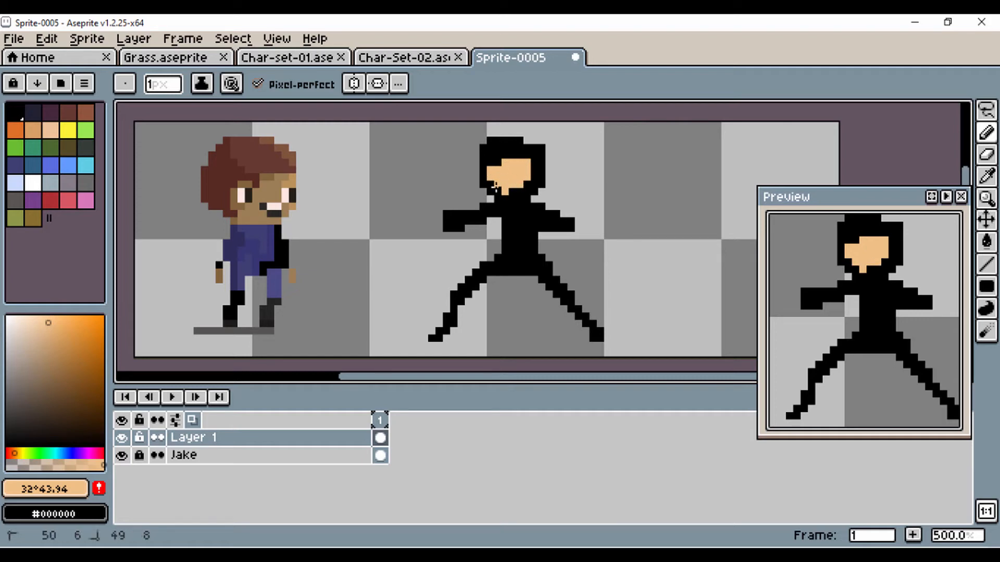
pyautogui.moveTo(519, 191); pyautogui.dragTo(497, 185)
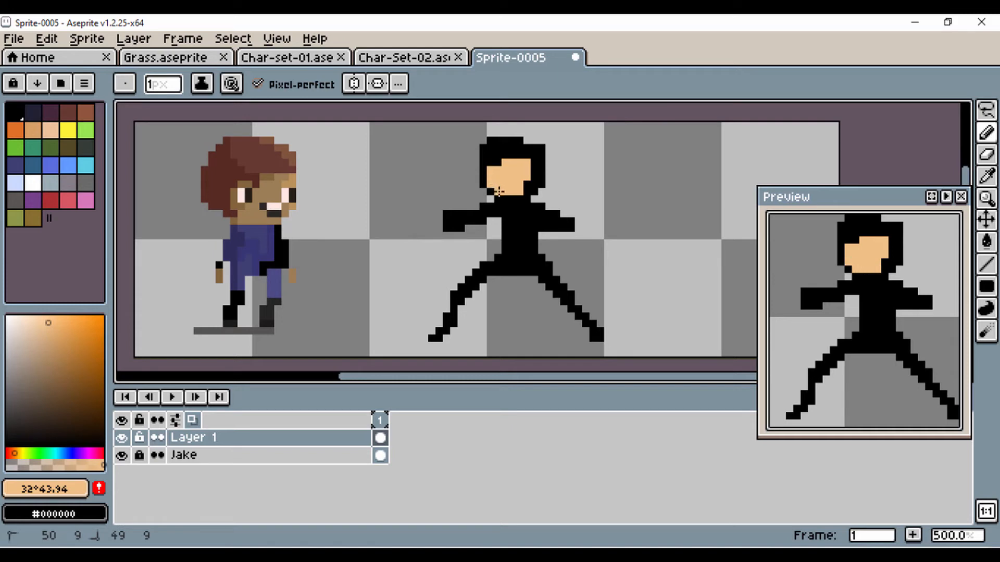
pyautogui.click(33, 131)
pyautogui.click(505, 149)
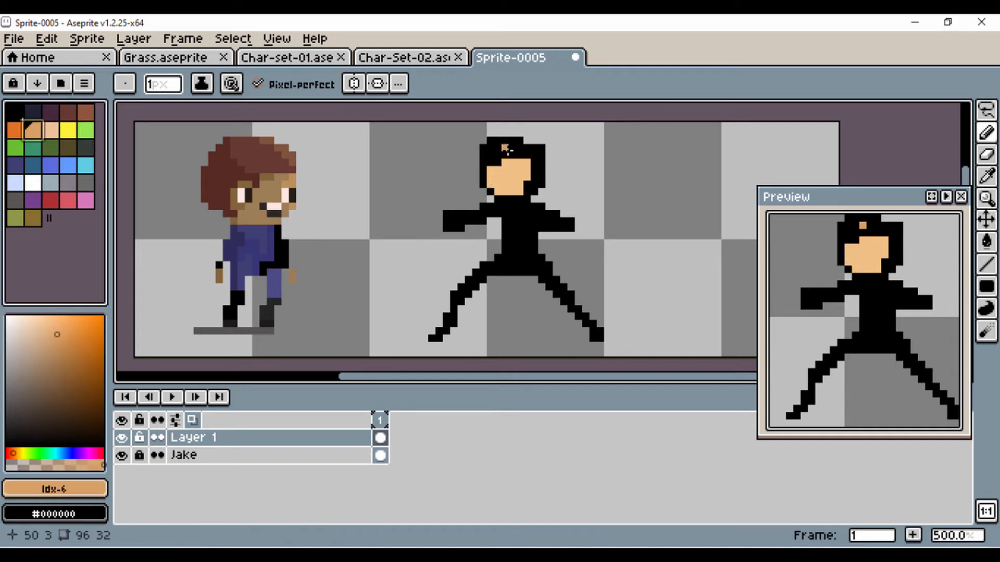
pyautogui.hotkey('ctrl', 'z')
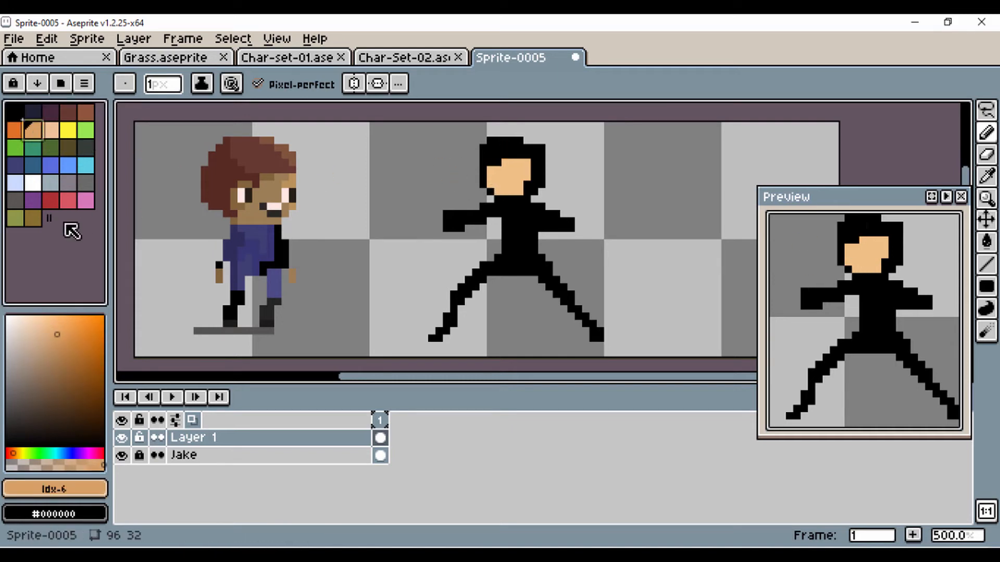
# Mix a dark brown of HSV 30°, 59%, 15% and paint tousled hair with side strands and a fringe over the head.
pyautogui.click(63, 425)
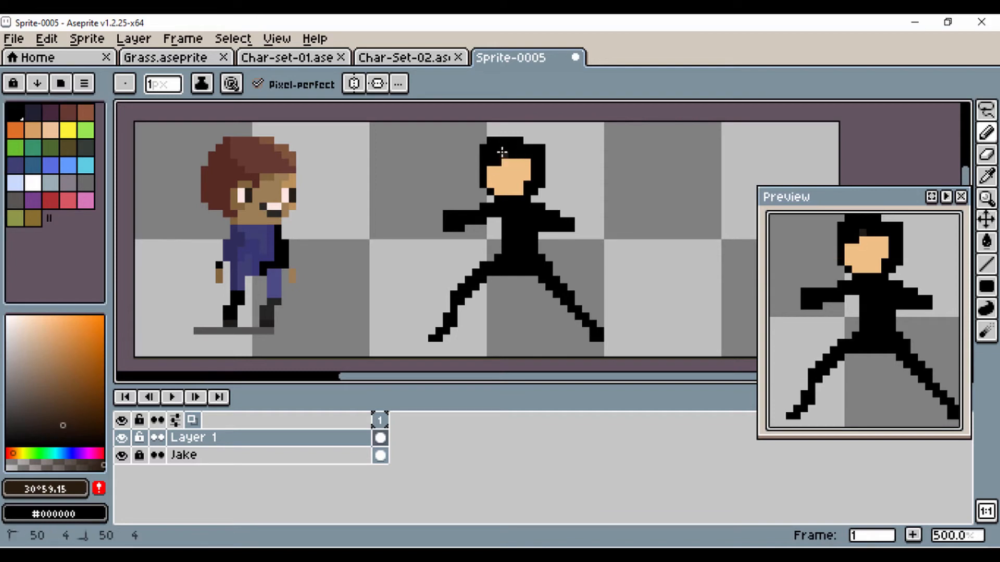
pyautogui.moveTo(503, 152)
pyautogui.mouseDown()
pyautogui.moveTo(470, 197)
pyautogui.moveTo(487, 150)
pyautogui.moveTo(513, 146)
pyautogui.moveTo(553, 174)
pyautogui.mouseUp()
pyautogui.moveTo(512, 133)
pyautogui.mouseDown()
pyautogui.moveTo(473, 146)
pyautogui.moveTo(473, 167)
pyautogui.moveTo(486, 153)
pyautogui.moveTo(478, 197)
pyautogui.mouseUp()
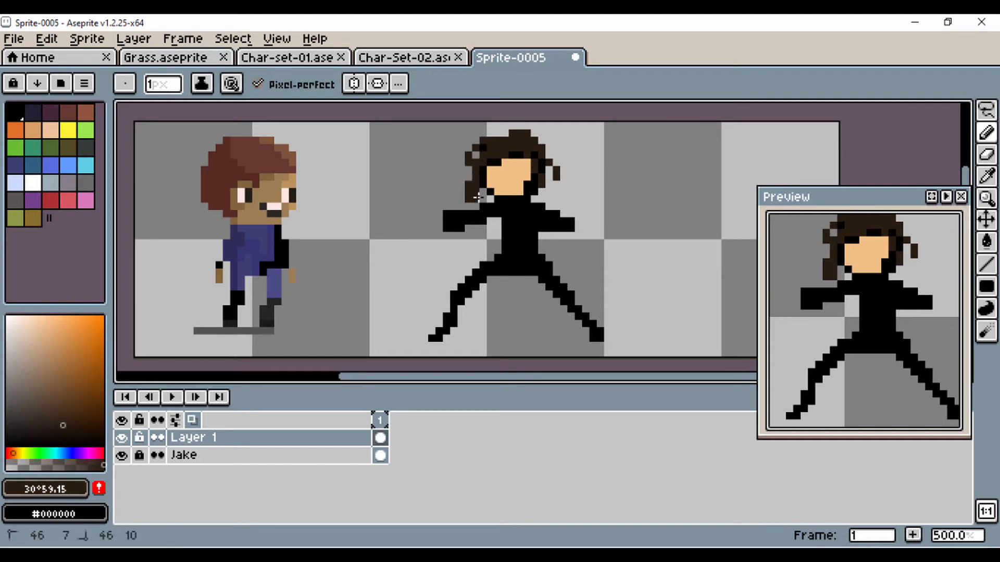
pyautogui.moveTo(486, 163); pyautogui.dragTo(520, 155)
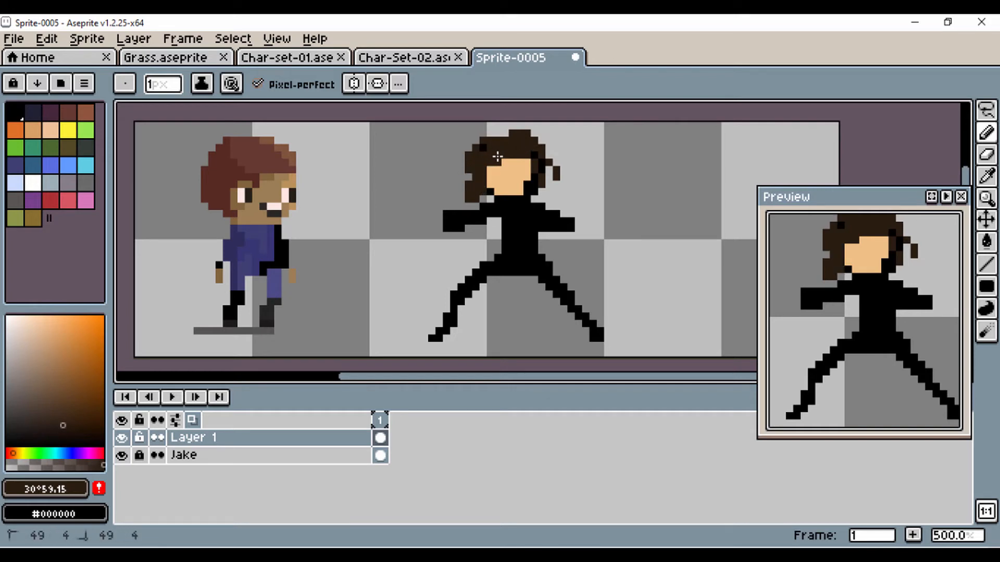
pyautogui.moveTo(497, 157)
pyautogui.mouseDown()
pyautogui.moveTo(519, 165)
pyautogui.moveTo(512, 158)
pyautogui.moveTo(528, 160)
pyautogui.moveTo(530, 150)
pyautogui.moveTo(481, 149)
pyautogui.mouseUp()
pyautogui.click(512, 158)
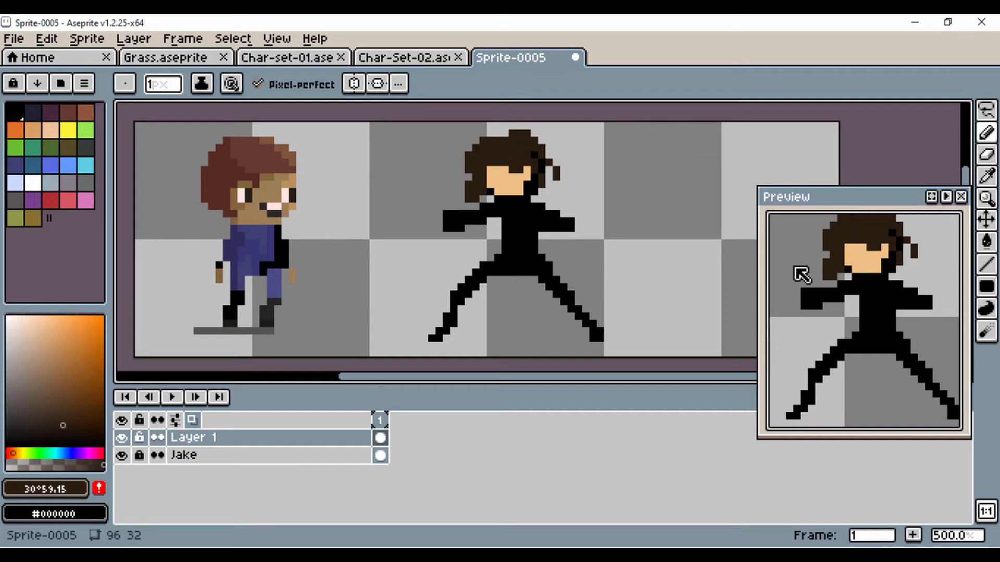
# Paint the second character's shirt and sleeves in blue, palette index 16, leaving the fists black.
pyautogui.scroll(-2, 827, 316)
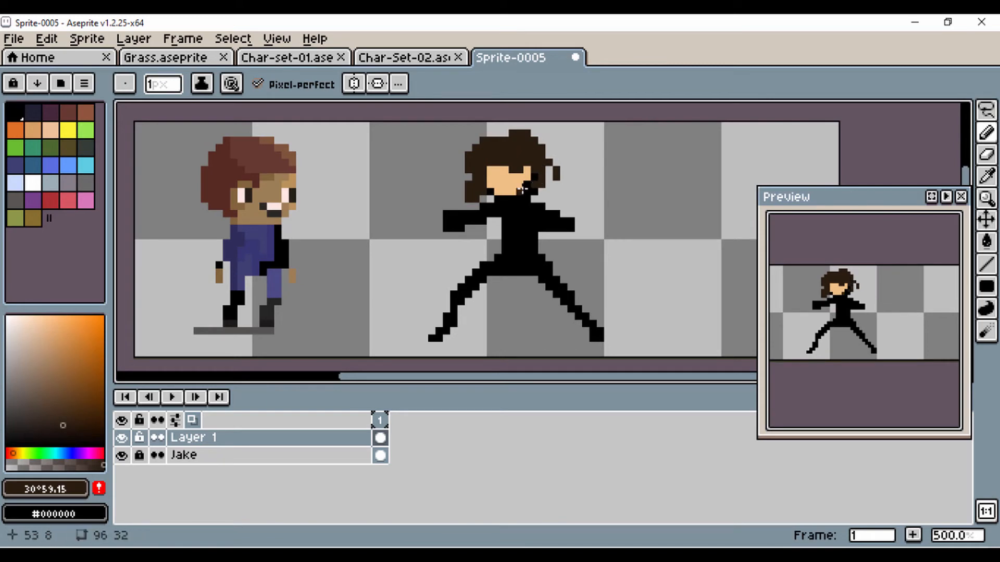
pyautogui.click(32, 168)
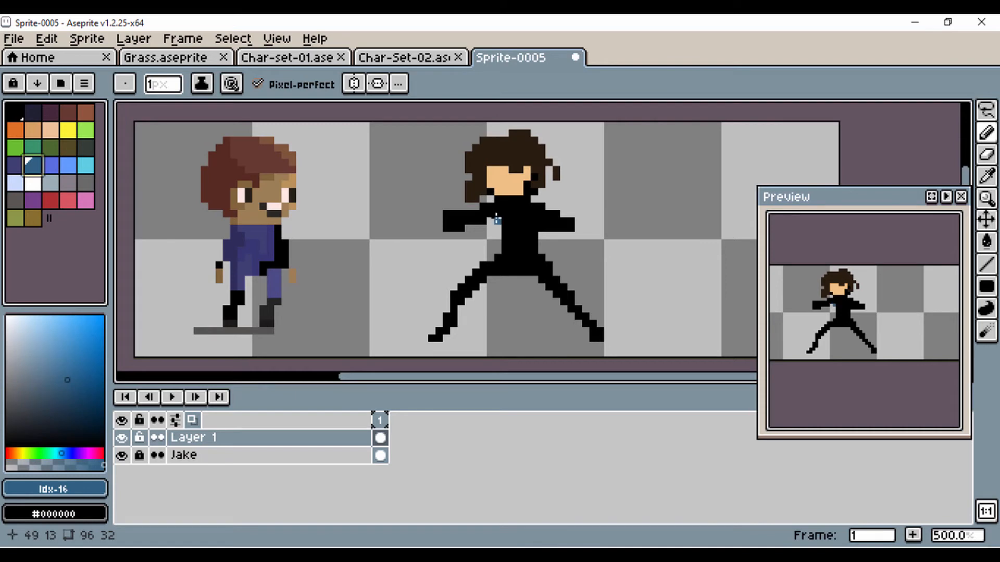
pyautogui.moveTo(498, 223)
pyautogui.mouseDown()
pyautogui.moveTo(522, 200)
pyautogui.moveTo(458, 219)
pyautogui.moveTo(518, 207)
pyautogui.moveTo(512, 237)
pyautogui.moveTo(533, 245)
pyautogui.moveTo(508, 237)
pyautogui.mouseUp()
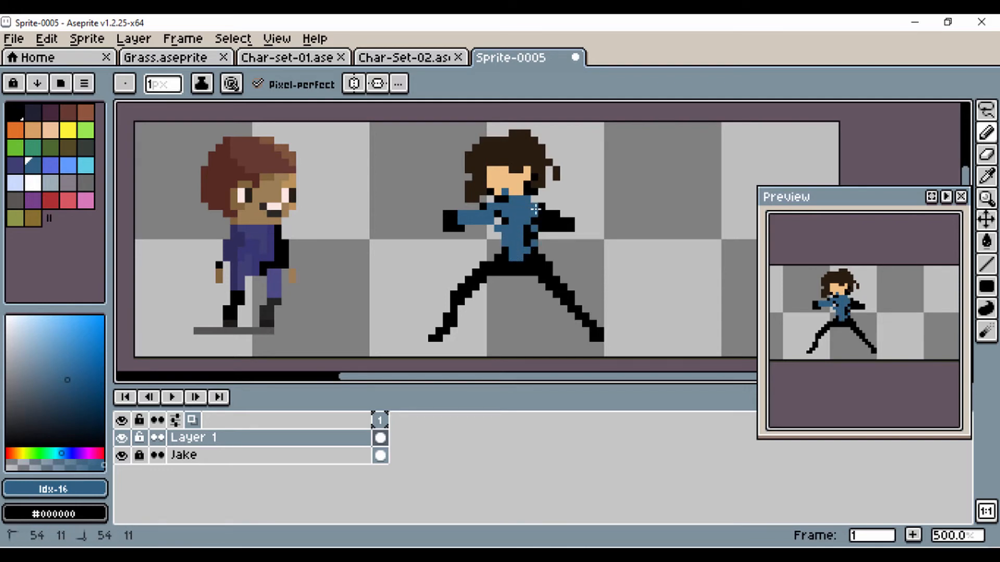
pyautogui.moveTo(546, 212); pyautogui.dragTo(545, 220)
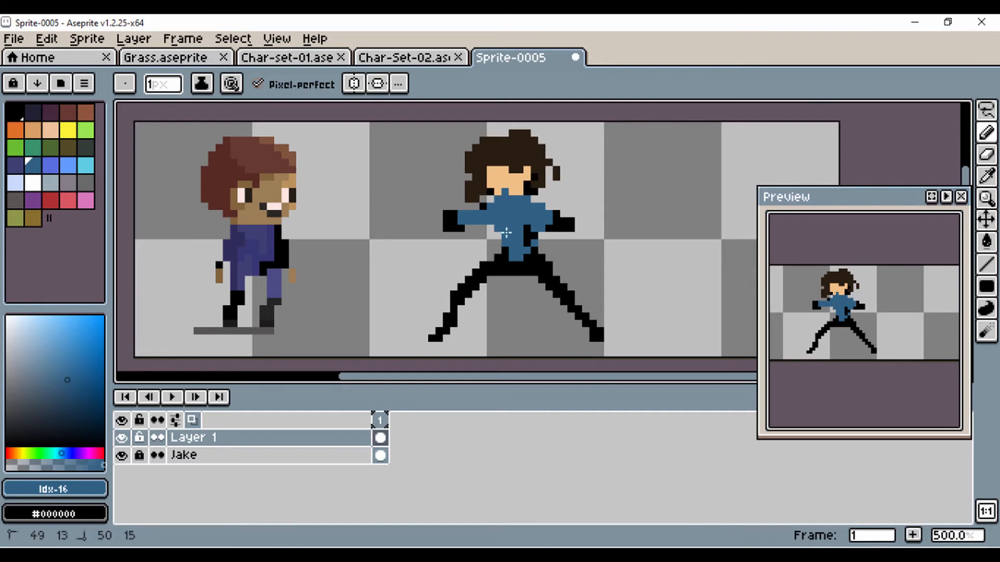
# Fill the torso's remaining black pixels with the shirt blue and paint an orange #df7126 stripe down the bent leg.
pyautogui.moveTo(507, 232); pyautogui.dragTo(529, 236)
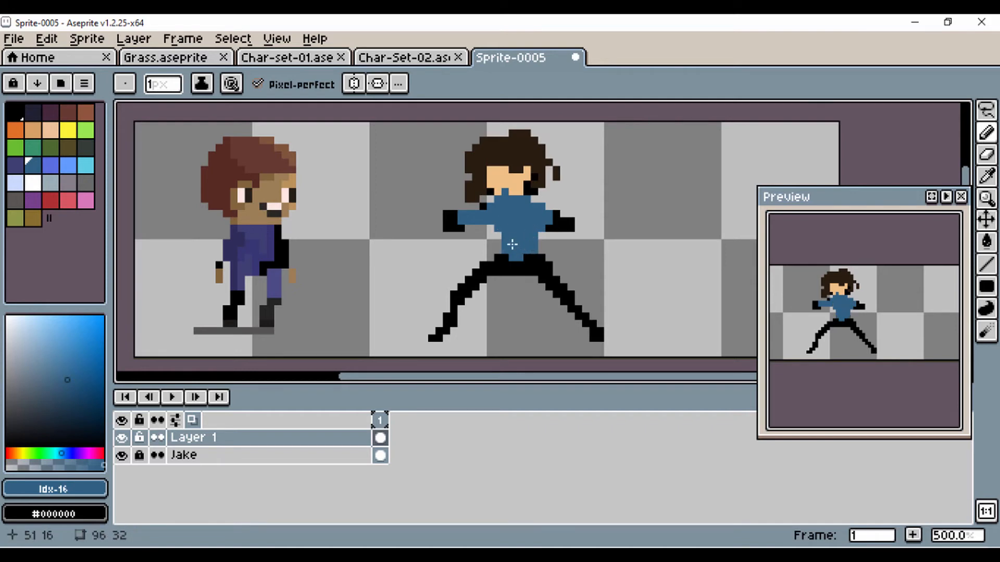
pyautogui.click(20, 135)
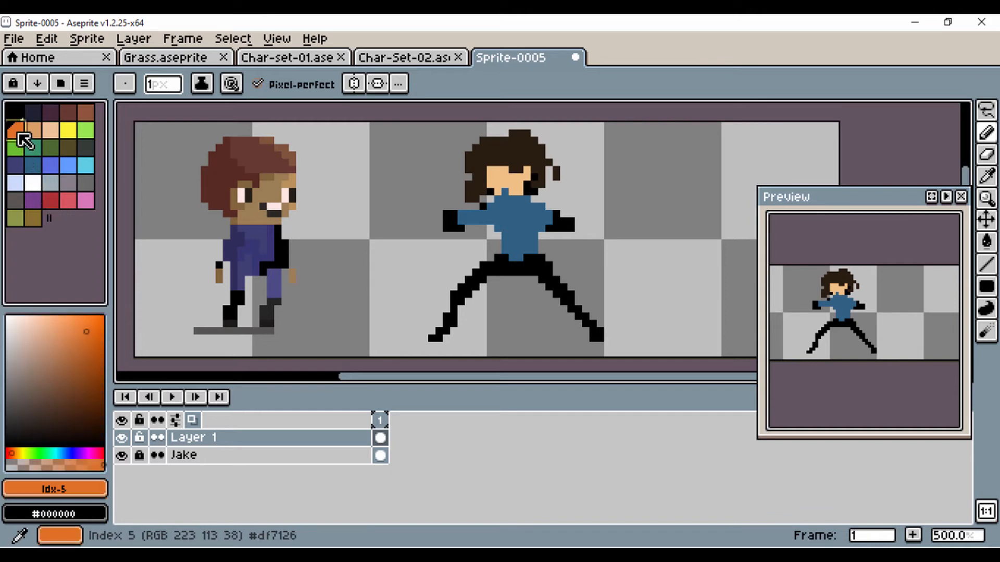
pyautogui.click(504, 258)
pyautogui.moveTo(503, 265); pyautogui.dragTo(469, 286)
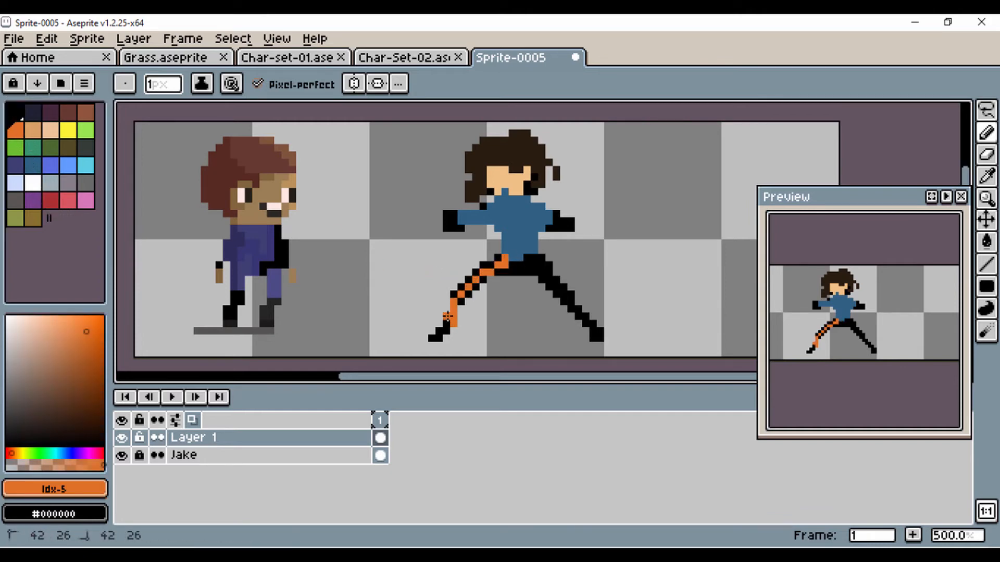
pyautogui.moveTo(472, 281); pyautogui.dragTo(486, 267)
# Sample the shirt blue #306082 and paint both of the second character's feet with it.
pyautogui.keyDown('alt'); pyautogui.click(526, 237); pyautogui.keyUp('alt')
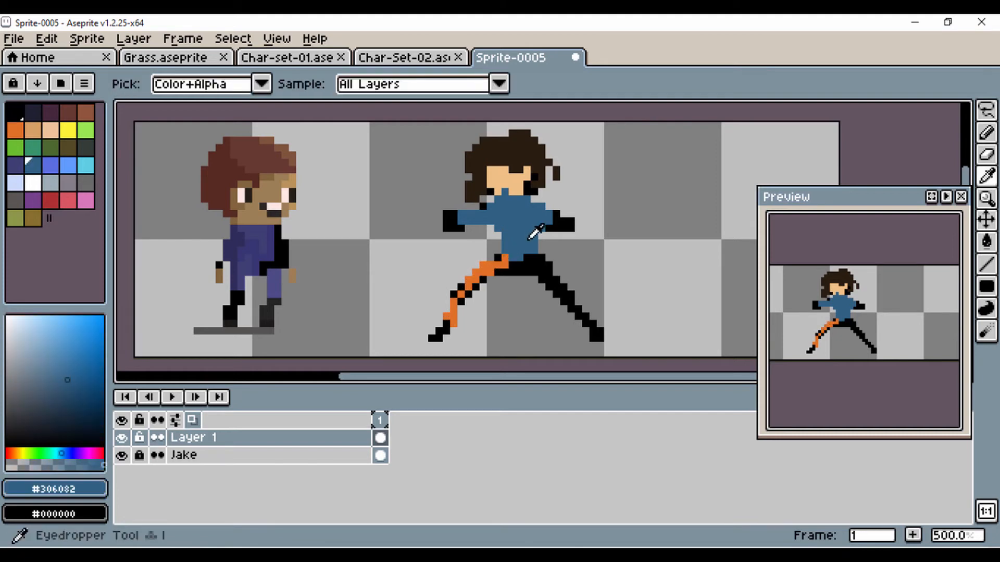
pyautogui.moveTo(446, 324); pyautogui.dragTo(432, 330)
pyautogui.click(437, 336)
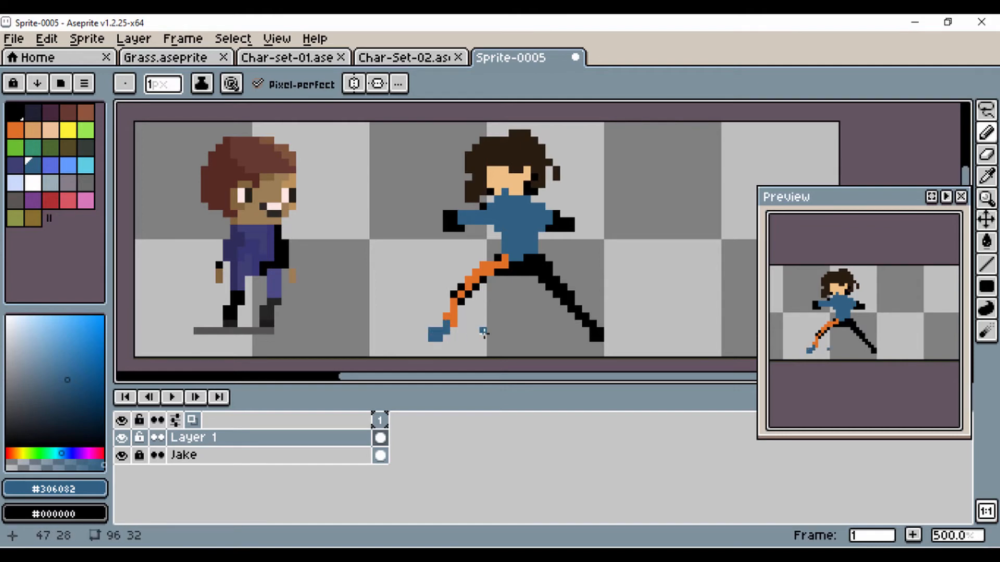
pyautogui.moveTo(594, 337)
pyautogui.mouseDown()
pyautogui.moveTo(597, 328)
pyautogui.moveTo(586, 331)
pyautogui.mouseUp()
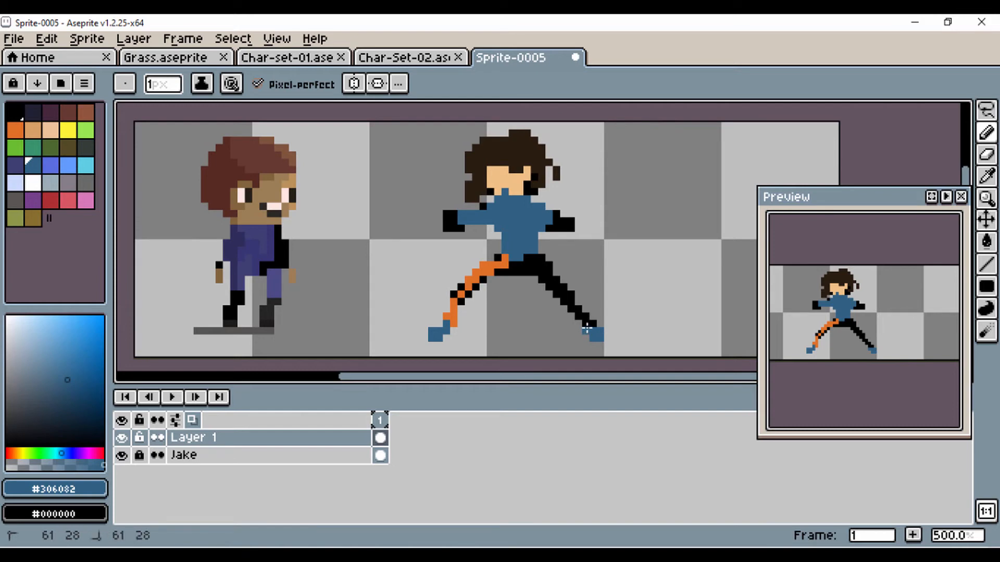
# Mix a brown of HSV 38°, 89%, 53% and paint the thigh of the straight leg.
pyautogui.press('i')
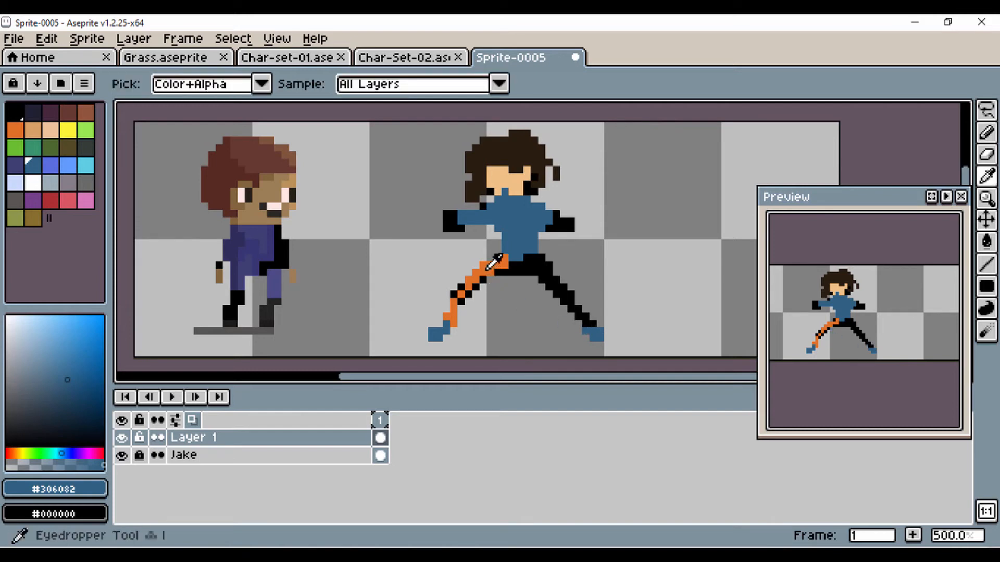
pyautogui.click(485, 270)
pyautogui.click(76, 373)
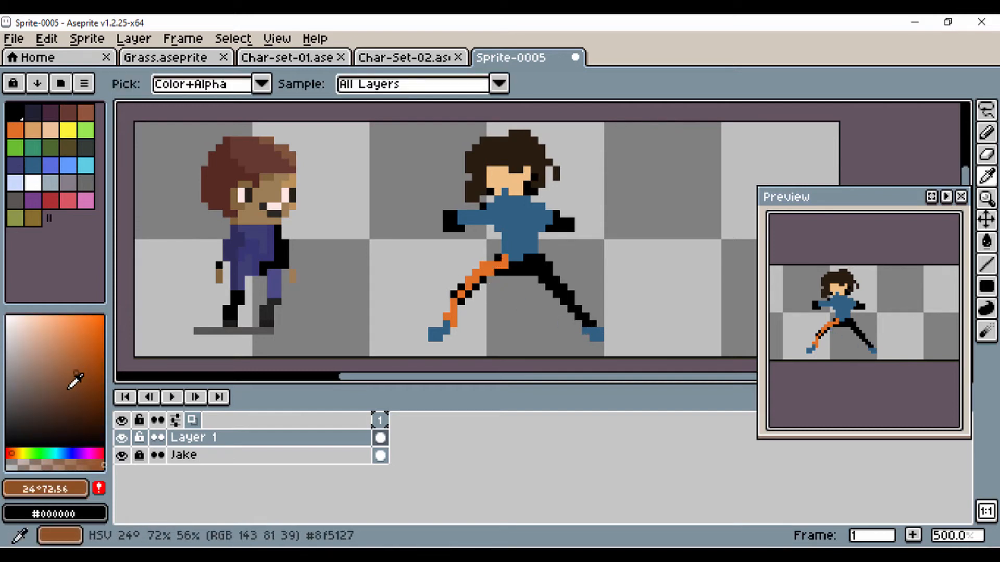
pyautogui.click(16, 454)
pyautogui.click(92, 375)
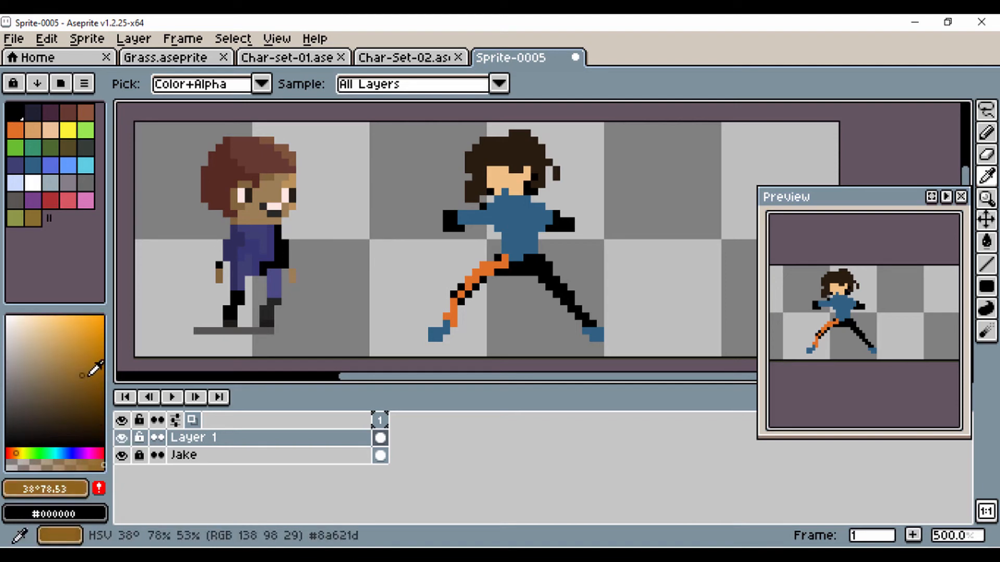
pyautogui.press('b')
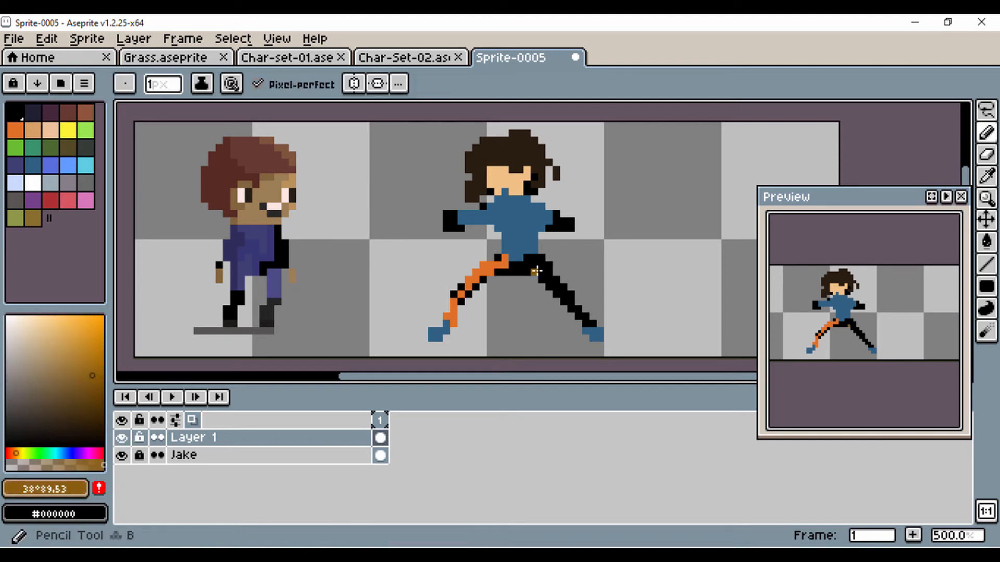
pyautogui.click(543, 267)
pyautogui.moveTo(533, 268)
pyautogui.mouseDown()
pyautogui.moveTo(545, 293)
pyautogui.moveTo(489, 242)
pyautogui.moveTo(513, 243)
pyautogui.mouseUp()
pyautogui.scroll(4, 546, 276)
pyautogui.click(504, 254)
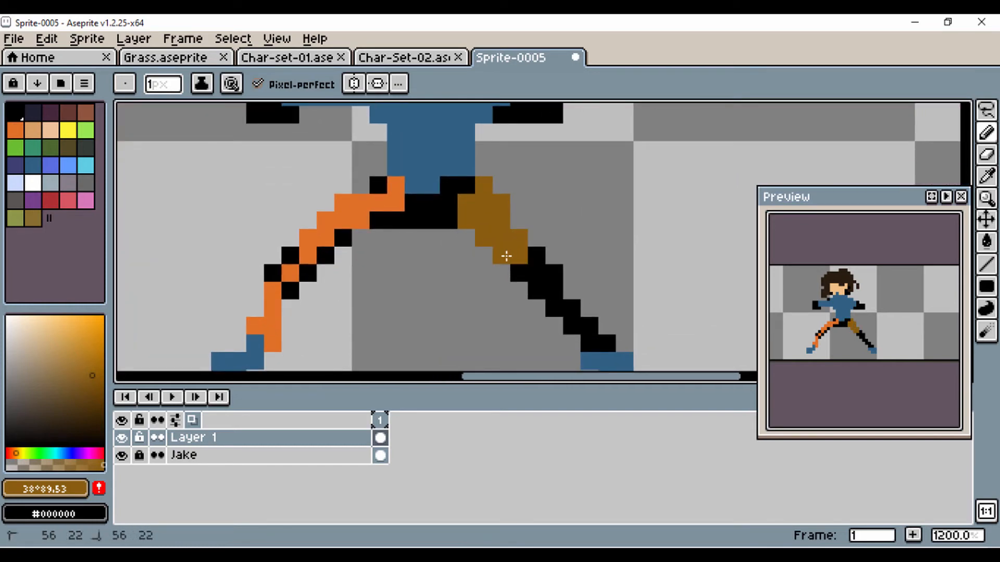
pyautogui.click(531, 253)
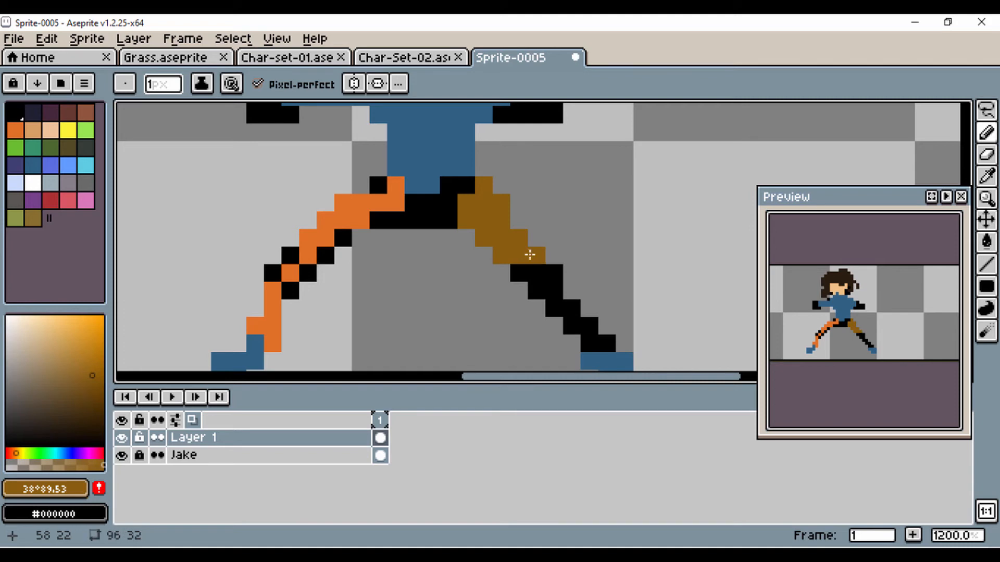
# Darken the brown to HSV 38°, 89%, 34% and paint the straight leg from thigh to ankle.
pyautogui.click(93, 400)
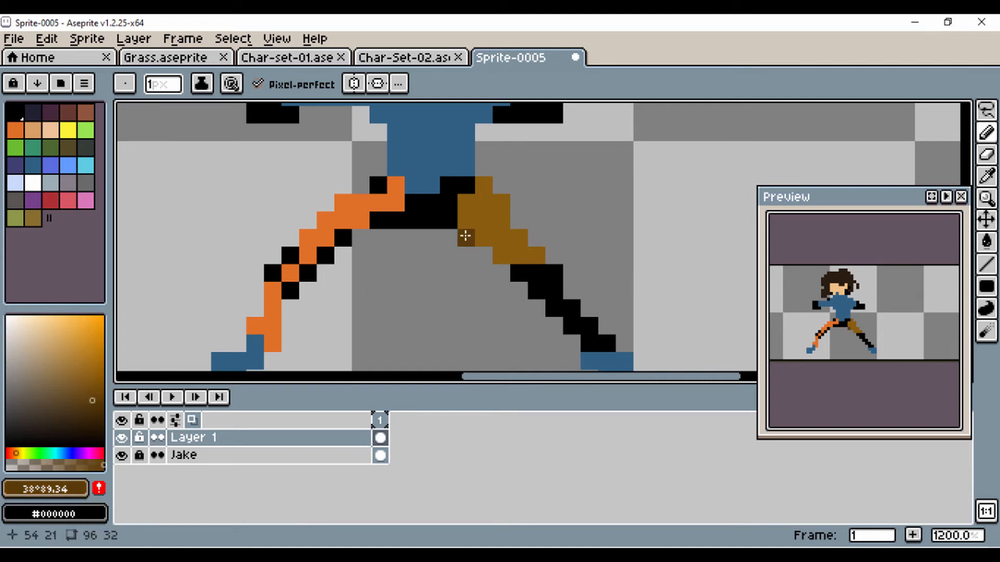
pyautogui.moveTo(499, 219)
pyautogui.mouseDown()
pyautogui.moveTo(469, 205)
pyautogui.moveTo(495, 206)
pyautogui.moveTo(499, 237)
pyautogui.moveTo(527, 272)
pyautogui.moveTo(547, 279)
pyautogui.moveTo(540, 286)
pyautogui.moveTo(532, 257)
pyautogui.moveTo(500, 252)
pyautogui.moveTo(509, 236)
pyautogui.moveTo(531, 232)
pyautogui.mouseUp()
pyautogui.scroll(-2, 542, 217)
pyautogui.click(541, 266)
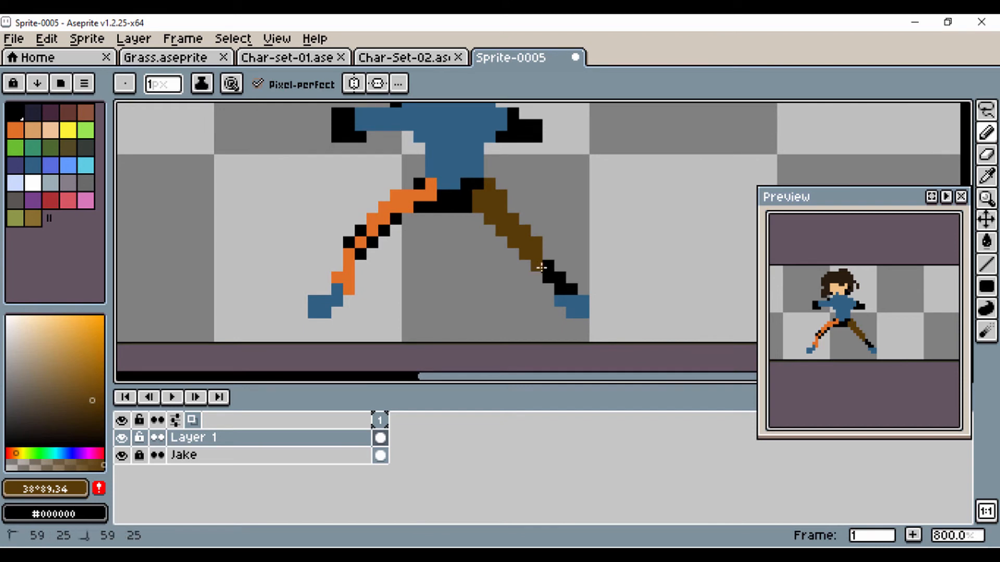
pyautogui.moveTo(548, 278); pyautogui.dragTo(559, 278)
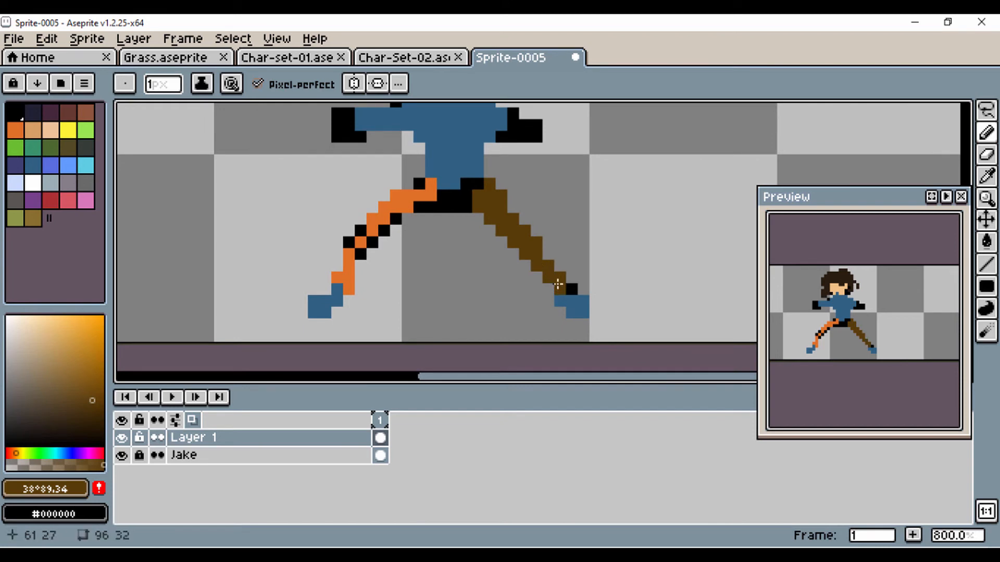
pyautogui.click(562, 288)
pyautogui.click(566, 290)
# Mix a dark blue of HSV 204°, 66%, 26%, recolour the straight leg's foot and shade the underside of the other foot.
pyautogui.press('i')
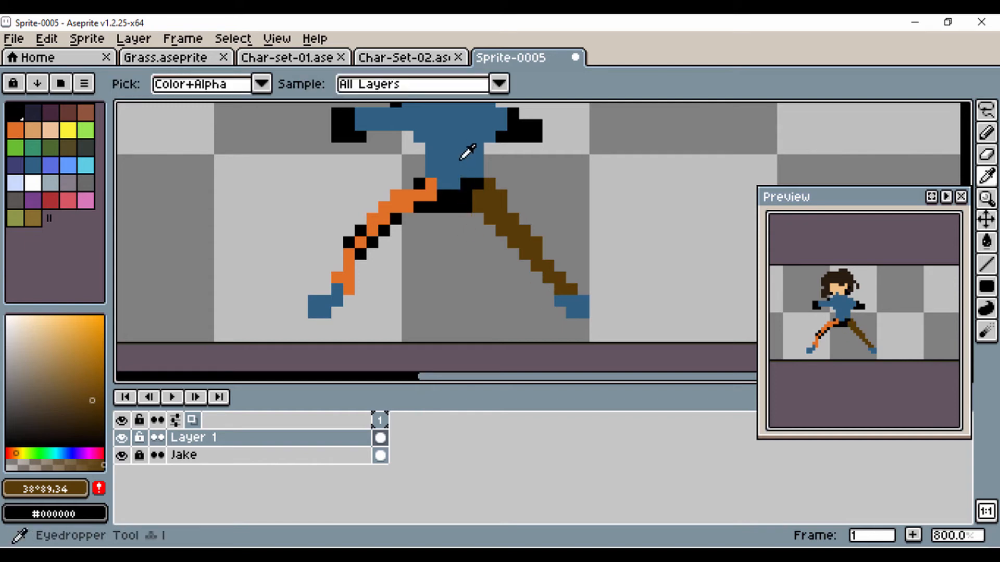
pyautogui.click(466, 149)
pyautogui.click(71, 411)
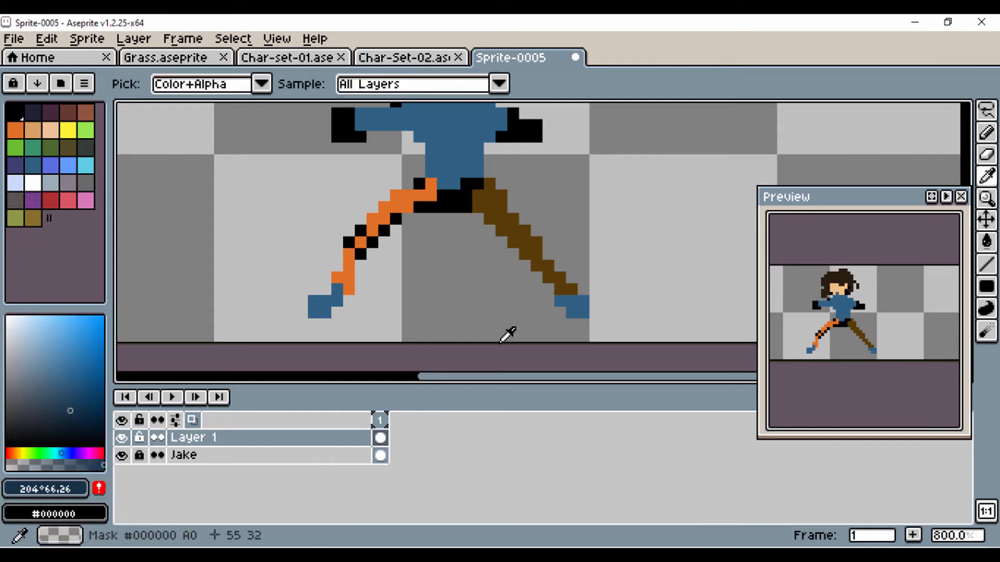
pyautogui.press('b')
pyautogui.moveTo(560, 301); pyautogui.dragTo(579, 309)
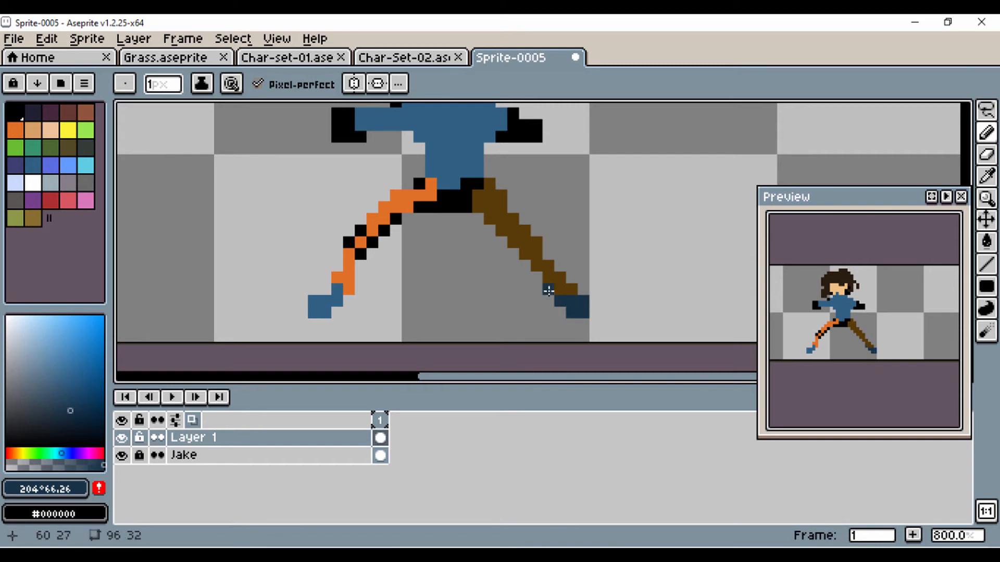
pyautogui.click(322, 286)
pyautogui.hotkey('ctrl', 'z')
pyautogui.click(324, 311)
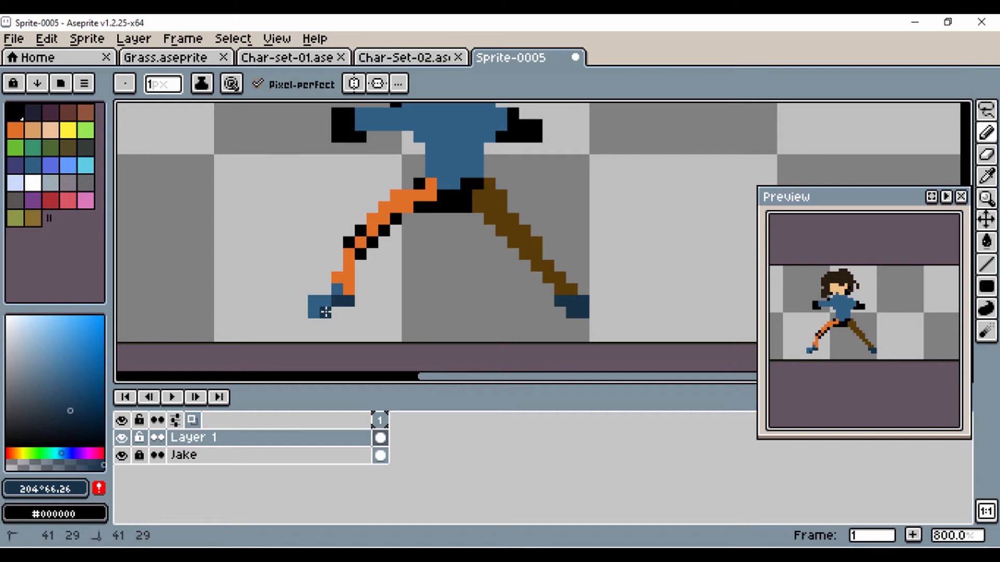
# Sample the orange #df7126 and paint over the black pixels along the bent leg, including its hip corner.
pyautogui.press('i')
pyautogui.click(401, 203)
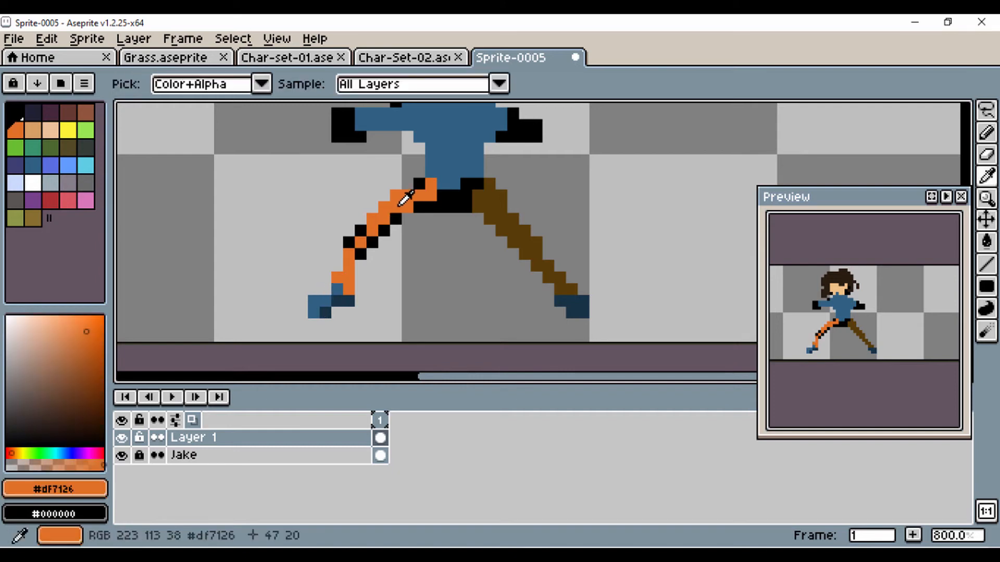
pyautogui.press('b')
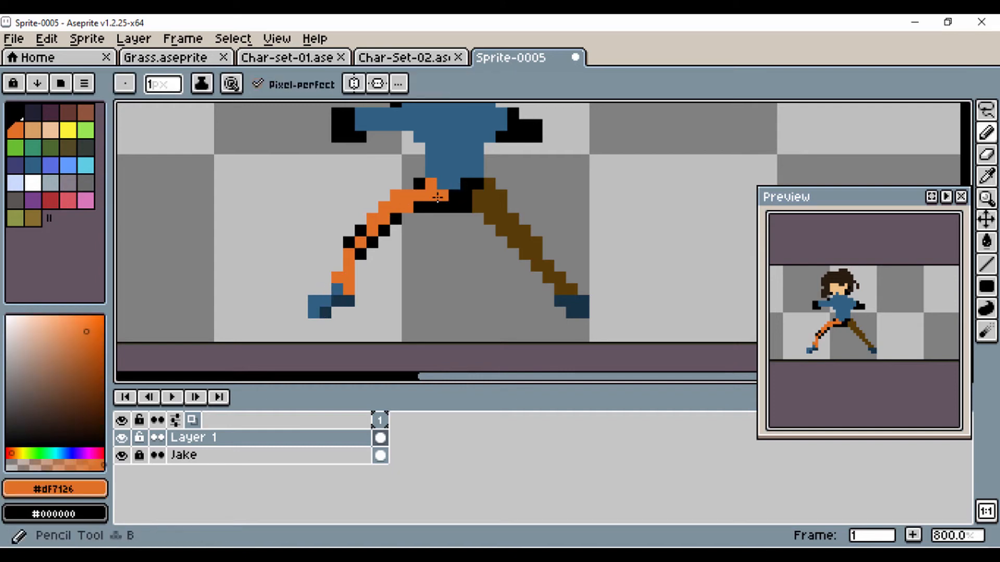
pyautogui.click(419, 207)
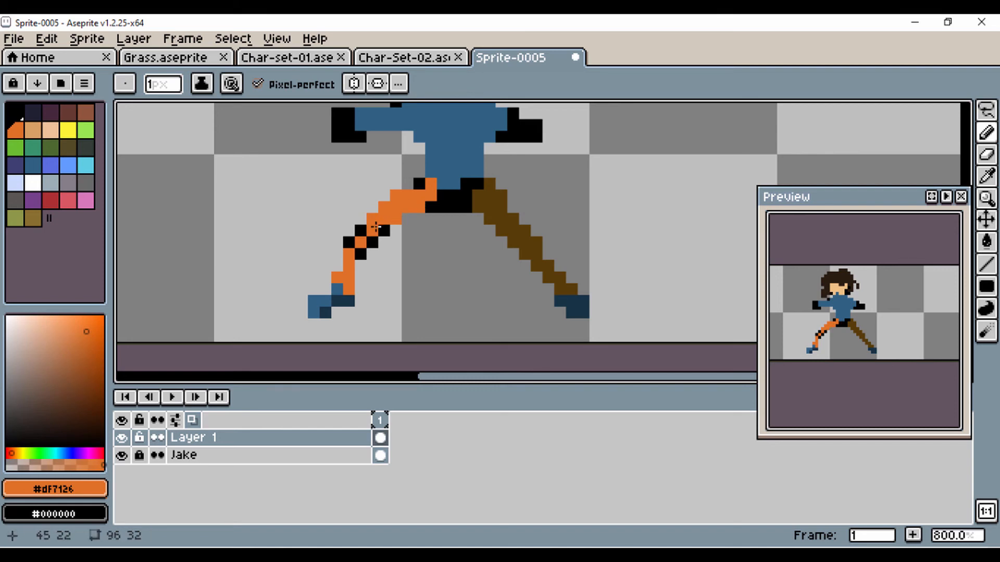
pyautogui.click(384, 229)
pyautogui.moveTo(358, 241)
pyautogui.mouseDown()
pyautogui.moveTo(373, 242)
pyautogui.moveTo(361, 249)
pyautogui.mouseUp()
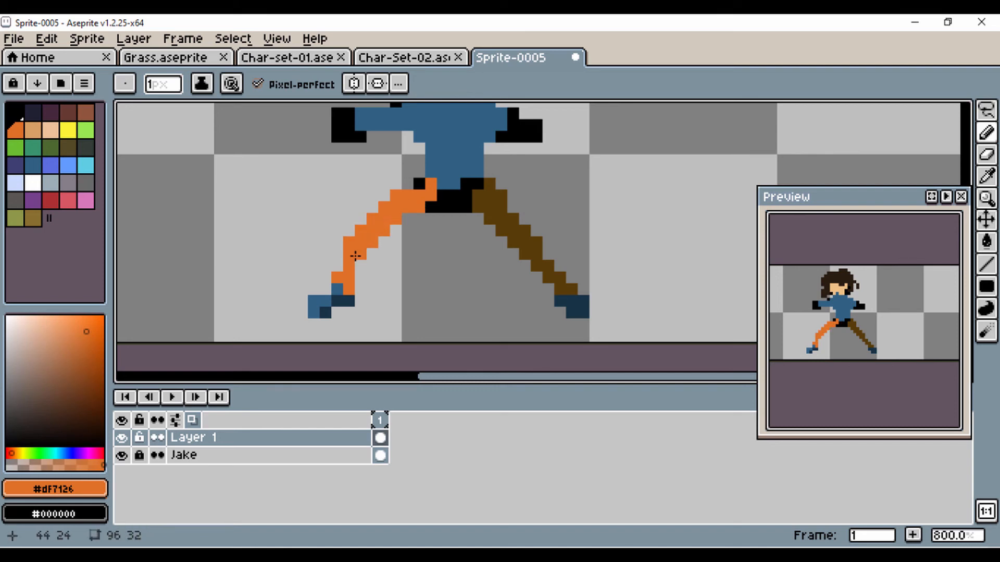
pyautogui.click(340, 287)
pyautogui.click(333, 297)
pyautogui.click(419, 184)
# Sample the face's skin tone #f1c187 and paint both black fists with it.
pyautogui.moveTo(459, 171); pyautogui.dragTo(473, 275)
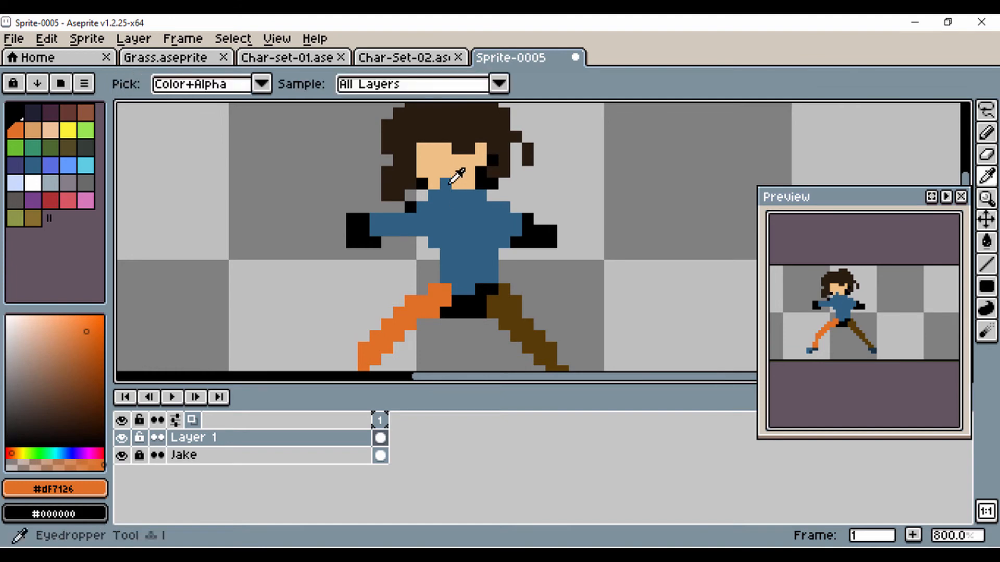
pyautogui.keyDown('alt'); pyautogui.click(453, 160); pyautogui.keyUp('alt')
pyautogui.click(353, 219)
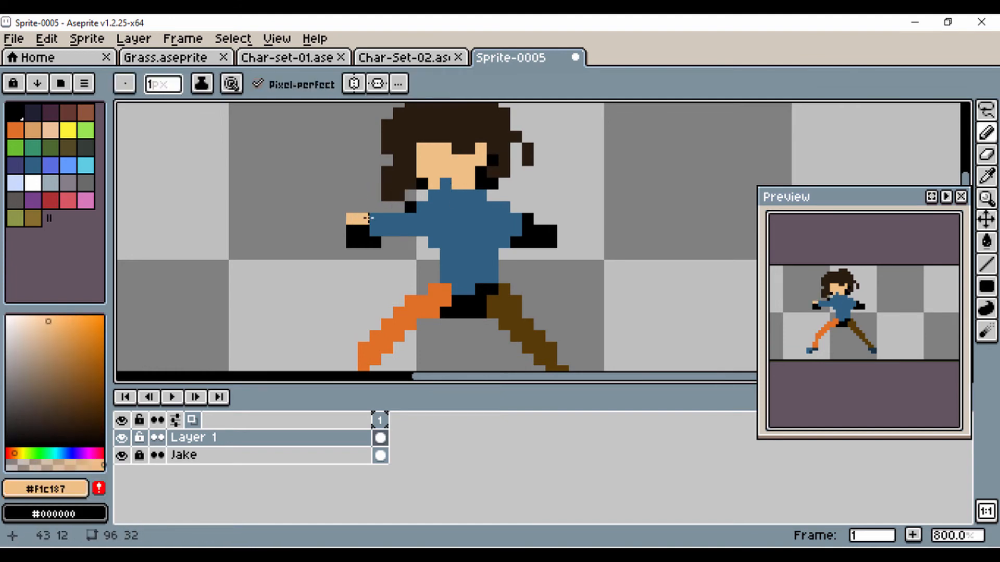
pyautogui.moveTo(364, 229); pyautogui.dragTo(351, 243)
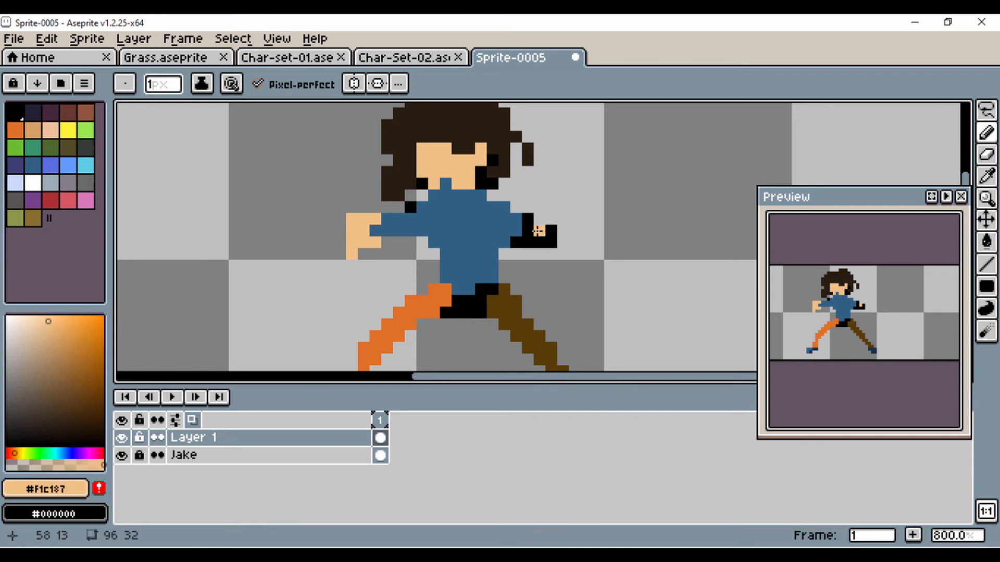
pyautogui.moveTo(532, 239); pyautogui.dragTo(545, 231)
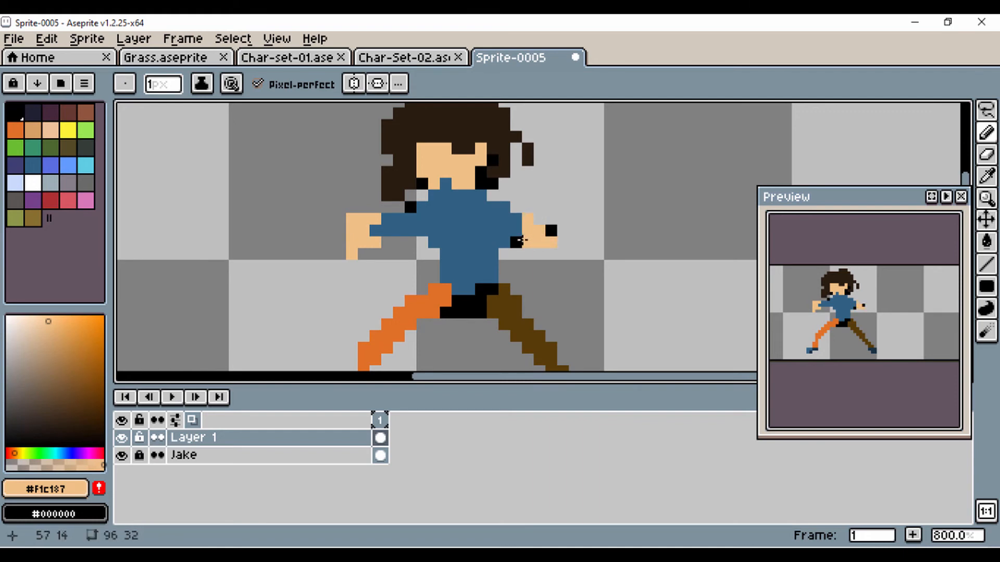
# Mix a lighter skin tone of HSV 32°, 34%, 96% and add highlights to the wrists and the larger hand.
pyautogui.press('i')
pyautogui.click(40, 320)
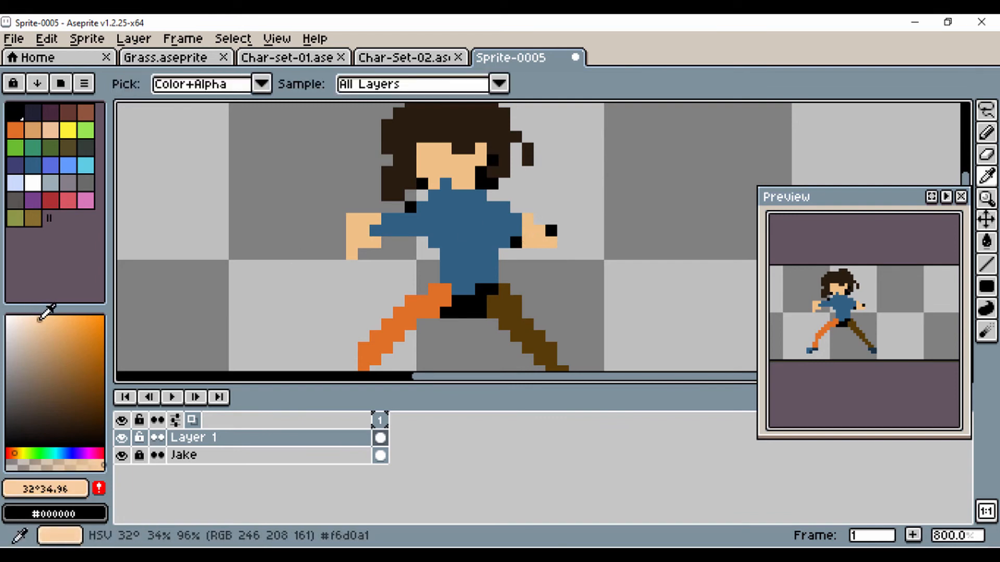
pyautogui.press('b')
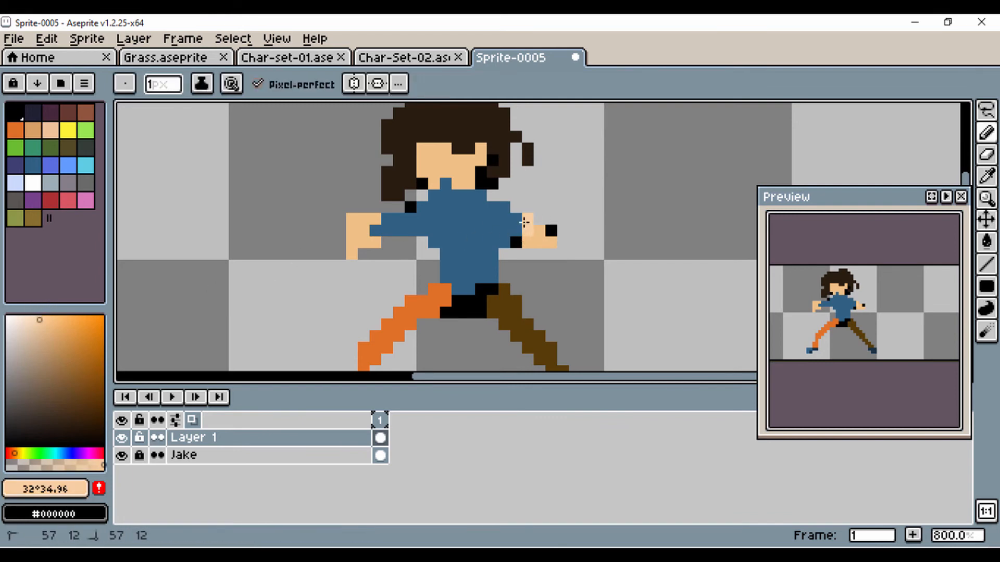
pyautogui.click(371, 227)
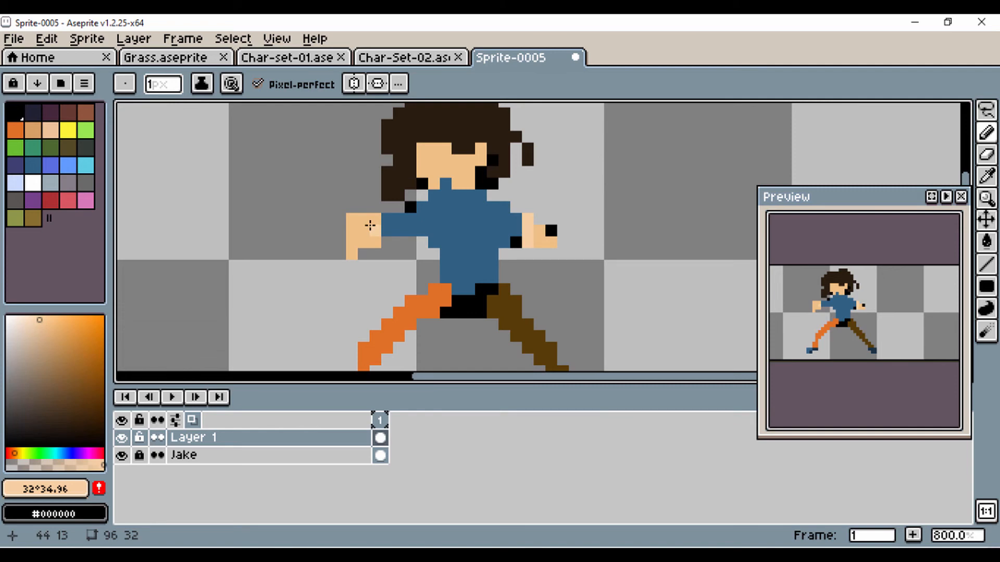
pyautogui.click(369, 223)
pyautogui.moveTo(369, 221)
pyautogui.mouseDown()
pyautogui.moveTo(355, 219)
pyautogui.moveTo(362, 226)
pyautogui.mouseUp()
pyautogui.click(361, 226)
pyautogui.click(361, 223)
# Erase the two outer pixels beneath the larger hand and cover the blue pixel at the neck with the lighter skin tone.
pyautogui.press('e')
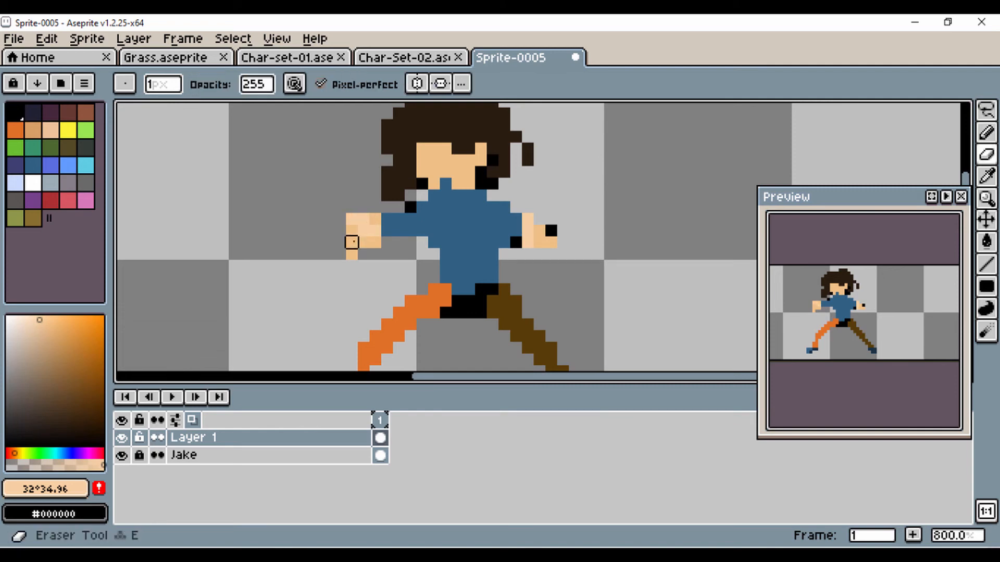
pyautogui.click(353, 253)
pyautogui.click(351, 242)
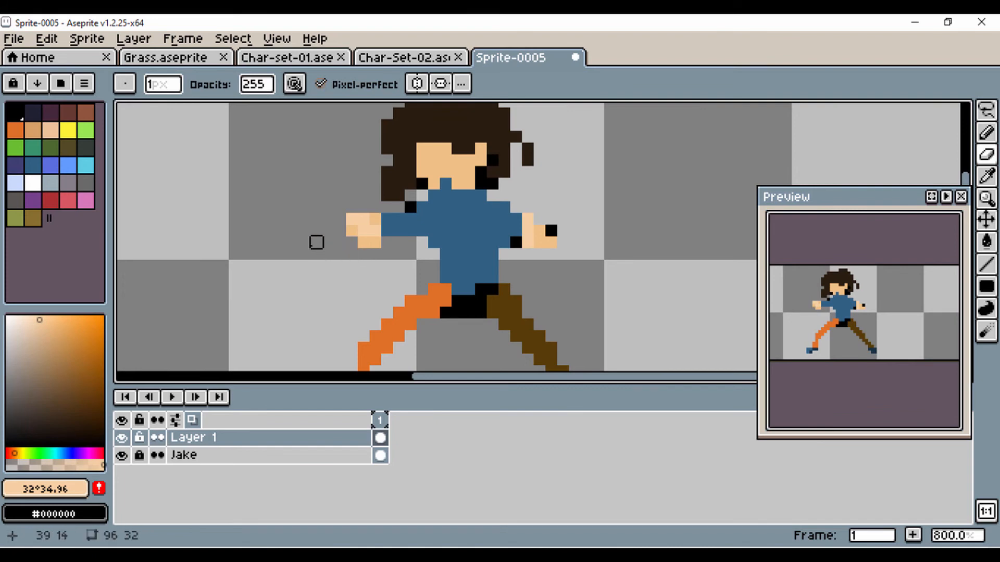
pyautogui.press('b')
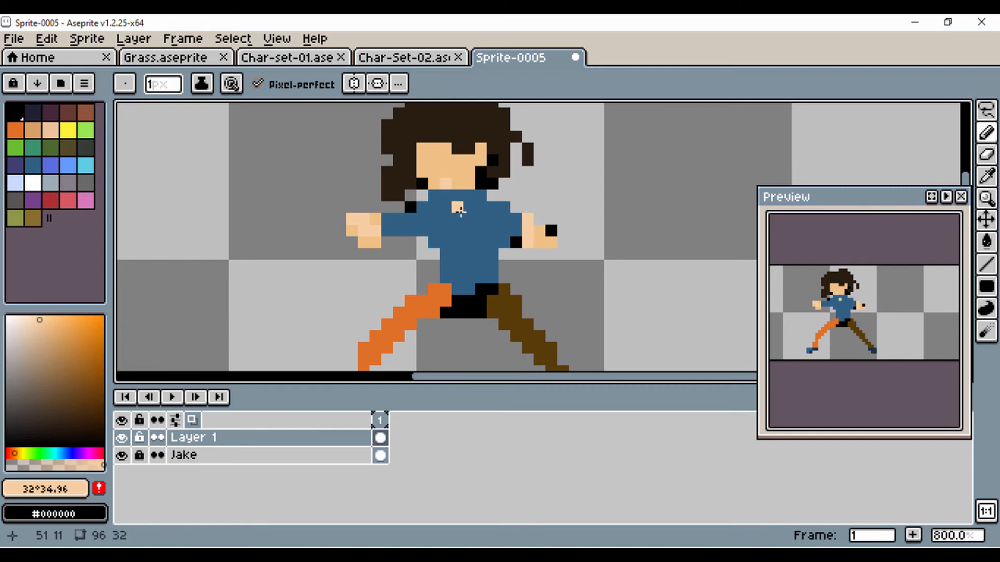
# Sample black #000000 and paint one pixel for each of the second character's eyes.
pyautogui.press('i')
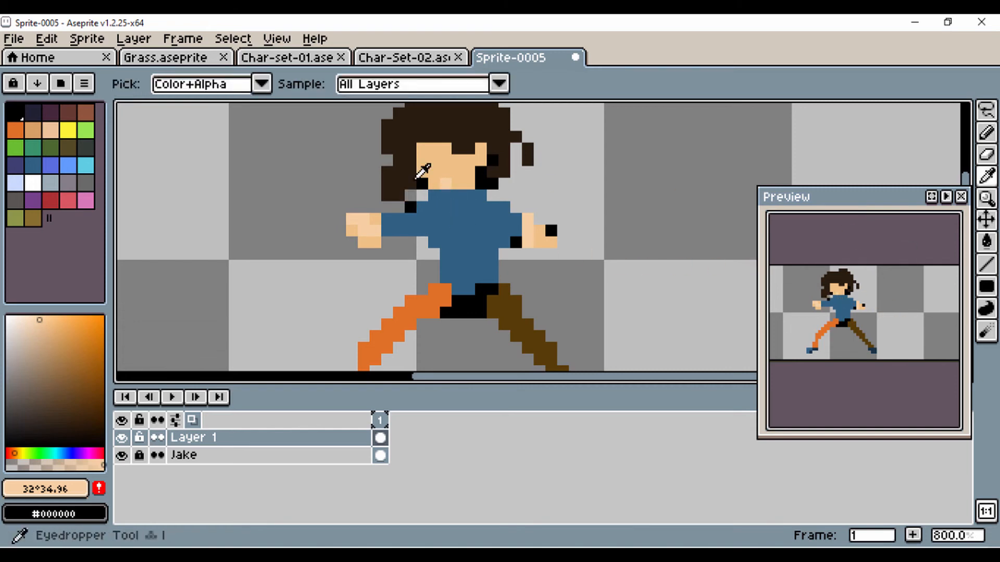
pyautogui.click(484, 169)
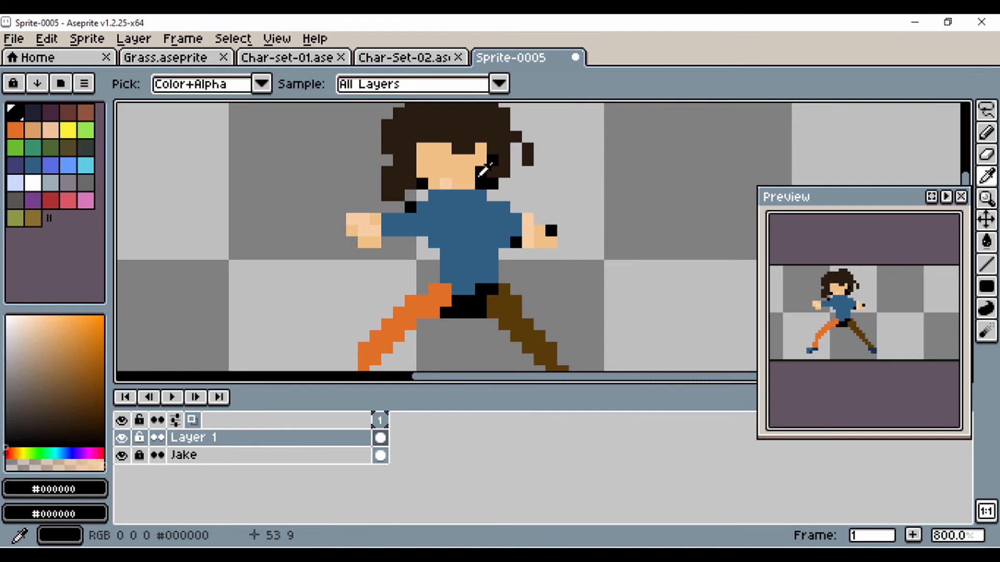
pyautogui.press('b')
pyautogui.click(423, 162)
pyautogui.click(456, 172)
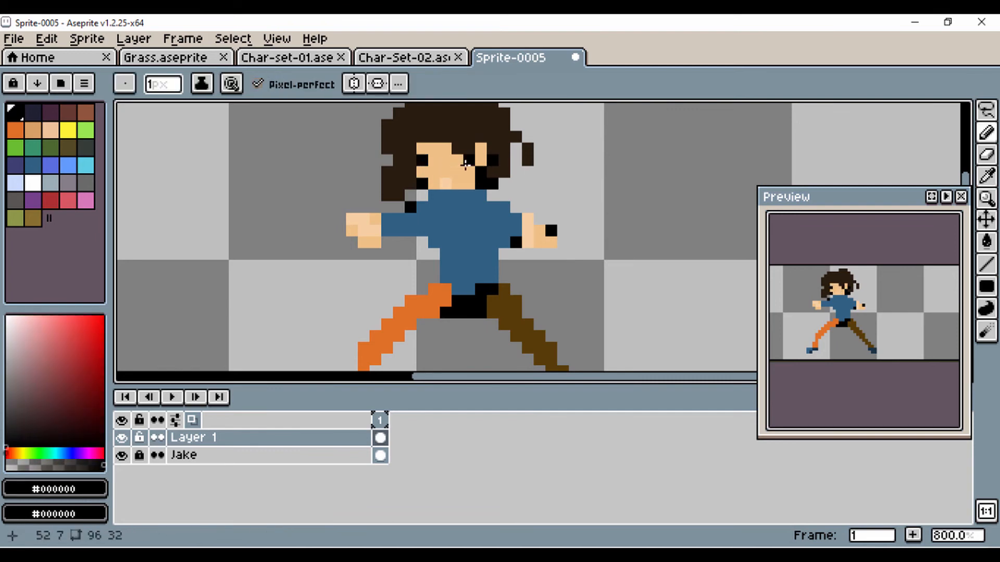
pyautogui.click(465, 164)
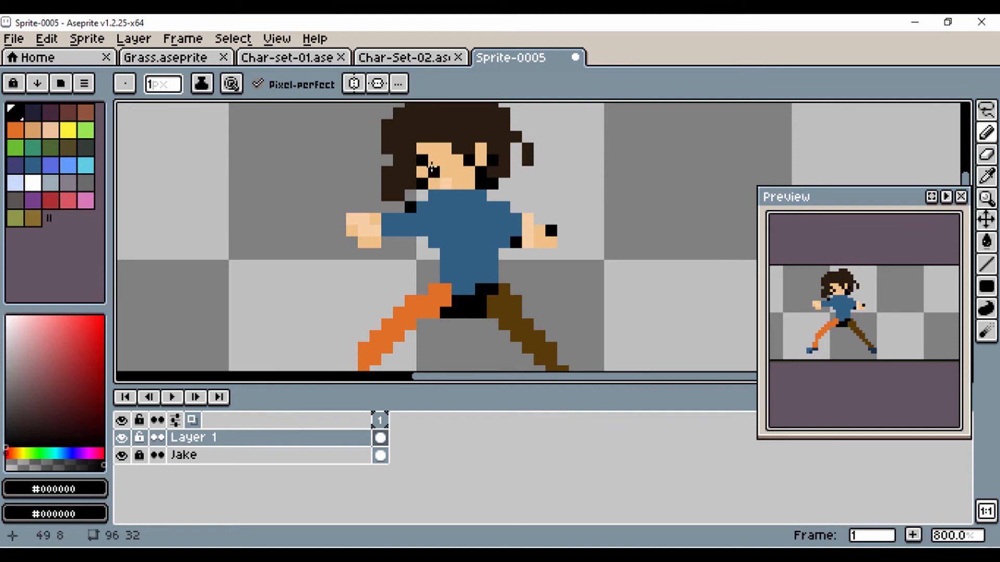
# Sample the face's skin tone, darken it to HSV 32°, 54%, 77%, and shade the forehead and the skin beside the ear beneath the hairline.
pyautogui.press('i')
pyautogui.click(437, 148)
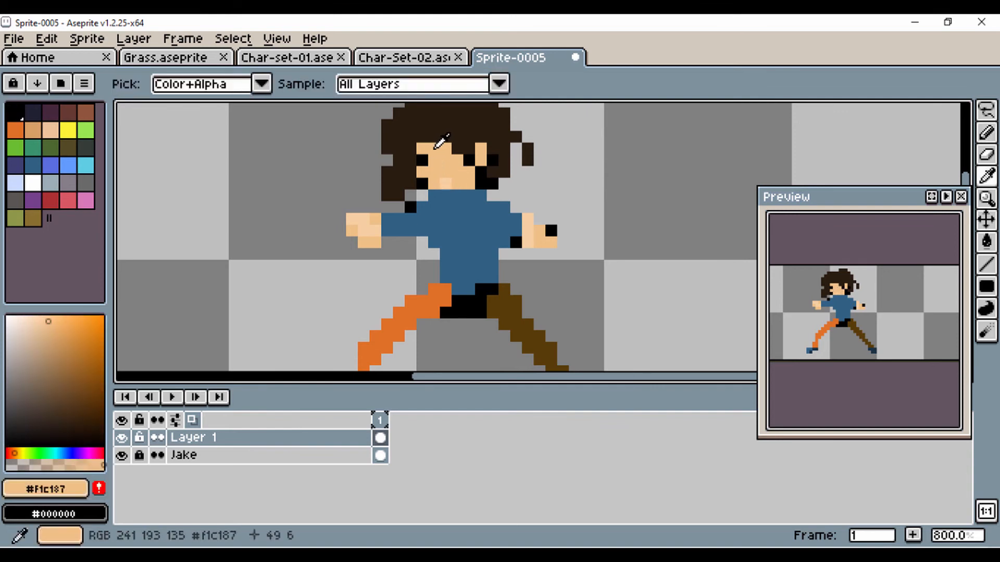
pyautogui.click(58, 344)
pyautogui.press('b')
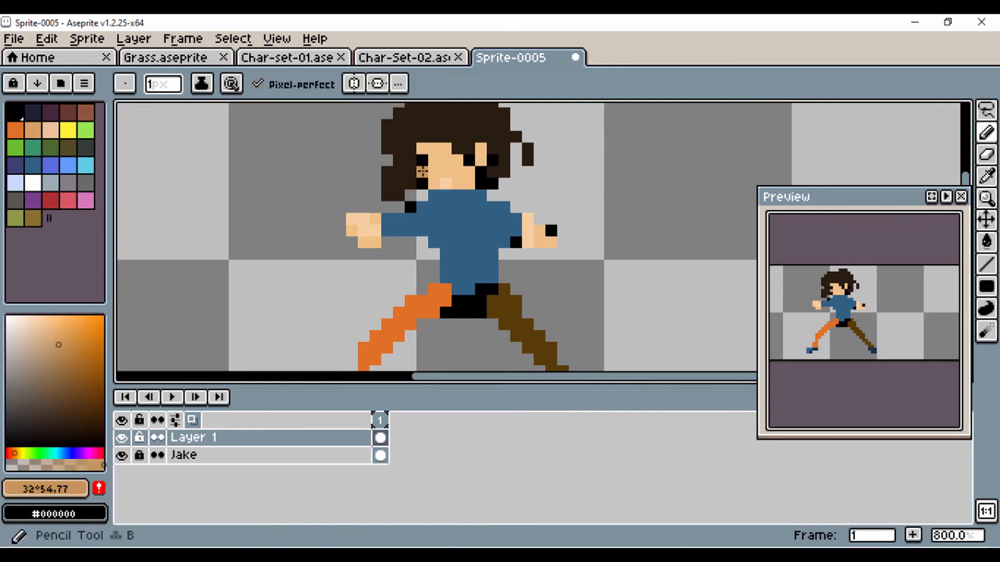
pyautogui.moveTo(446, 149); pyautogui.dragTo(422, 149)
pyautogui.click(479, 150)
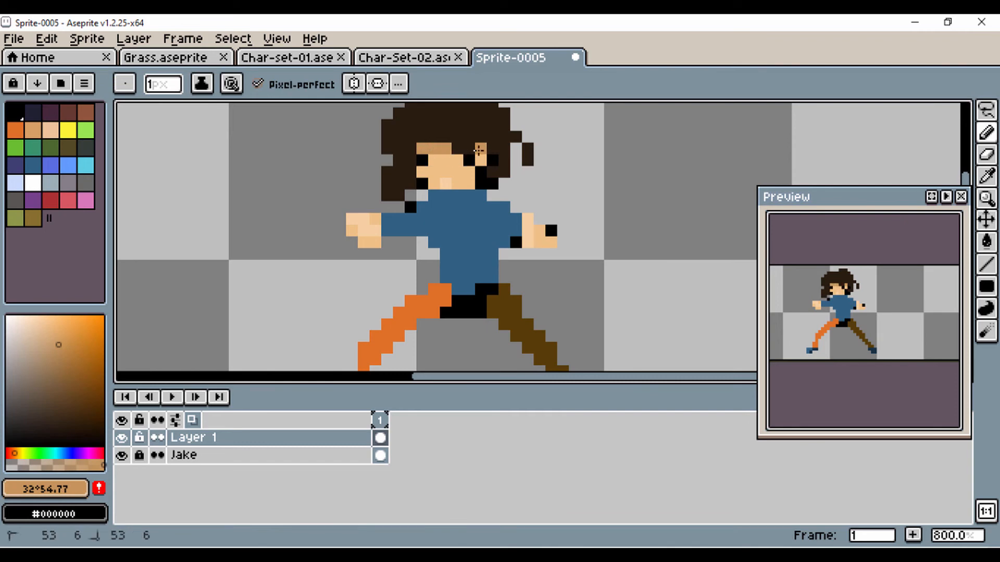
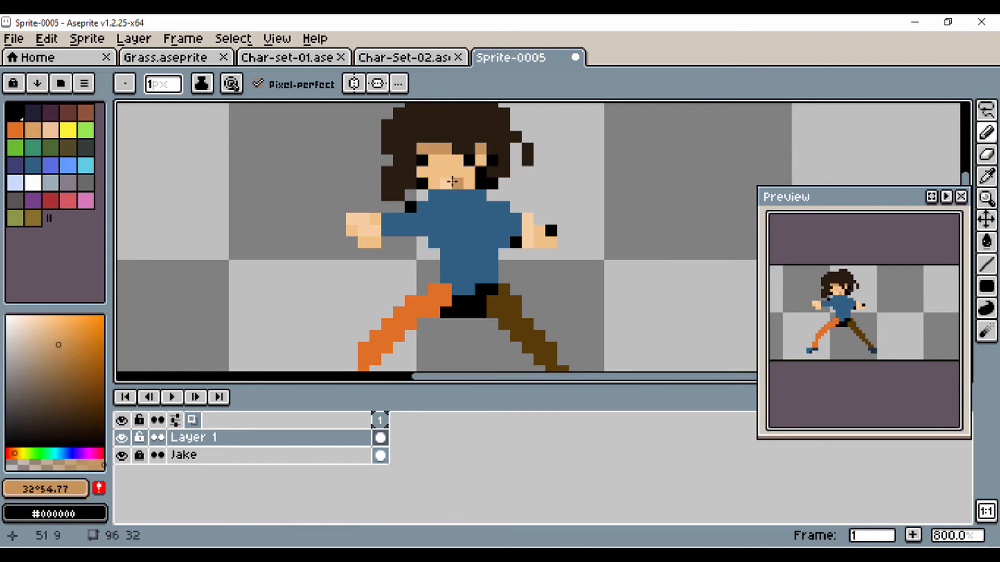
# Sample black from the eye and paint the mouth at the lower edge of the face.
pyautogui.keyDown('alt'); pyautogui.click(463, 157); pyautogui.keyUp('alt')
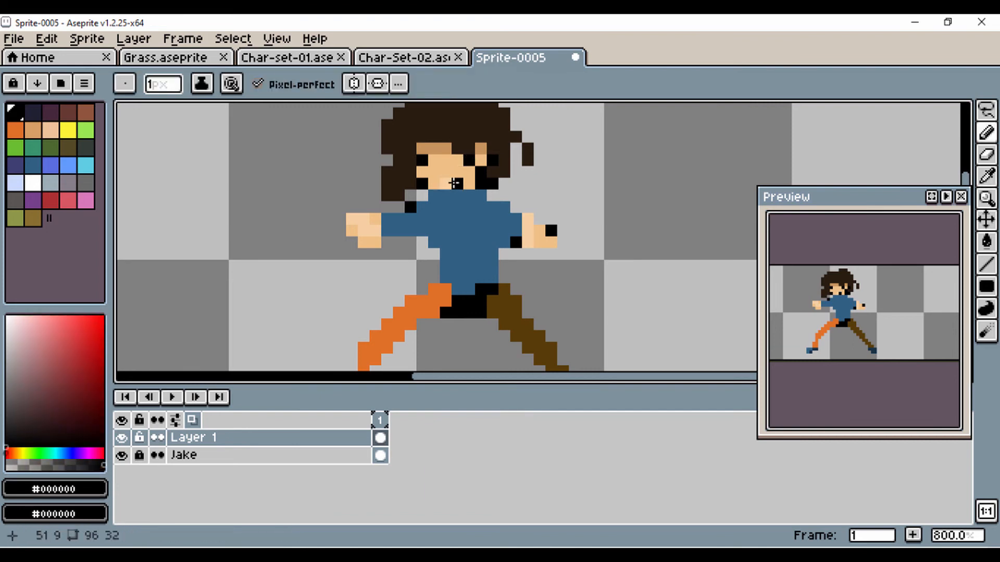
pyautogui.scroll(-2, 319, 180)
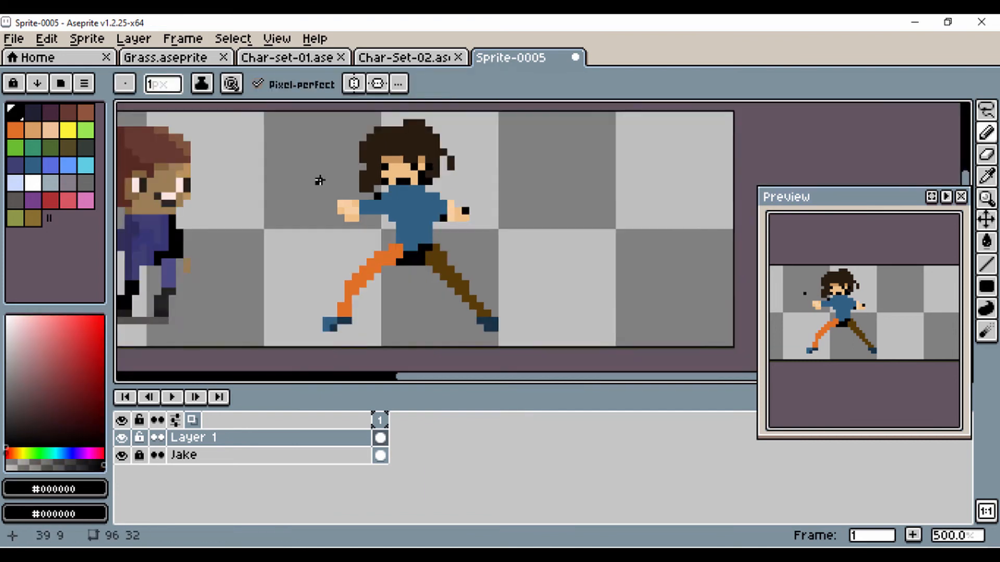
pyautogui.scroll(-2, 320, 181)
pyautogui.scroll(2, 320, 180)
pyautogui.moveTo(328, 186); pyautogui.dragTo(325, 199)
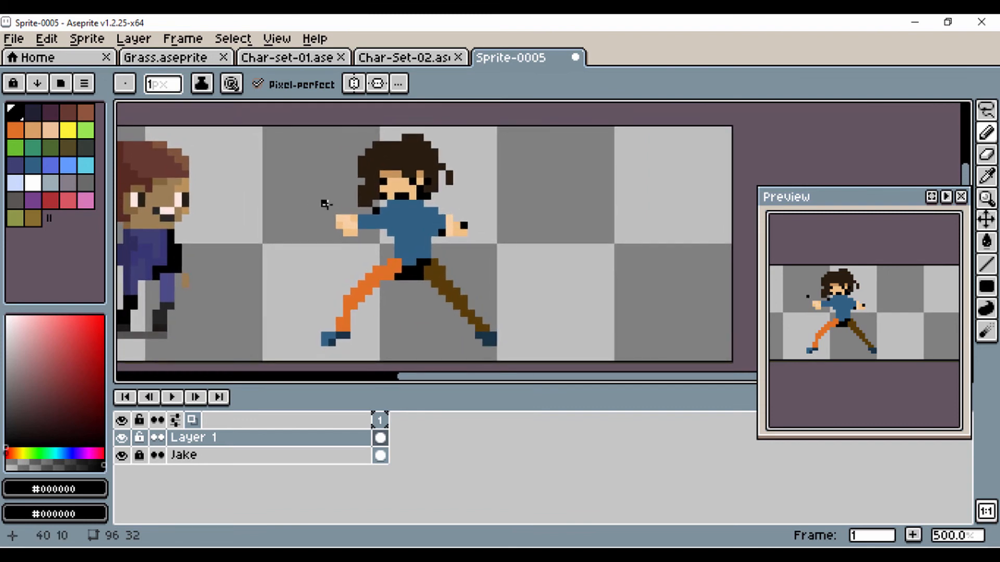
# Sample the back leg's brown #593c09 and paint over the black pixels between the legs.
pyautogui.press('i')
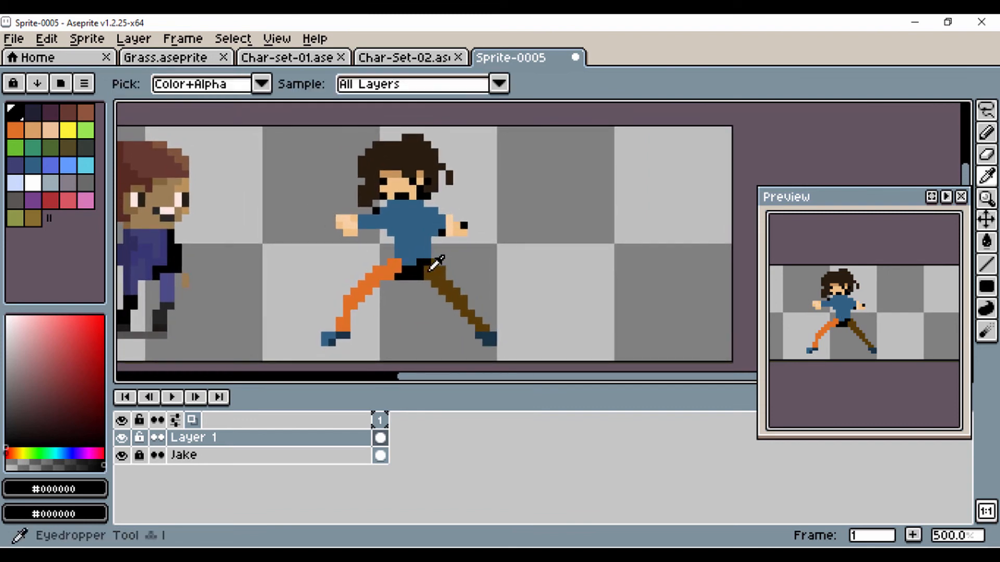
pyautogui.click(430, 270)
pyautogui.press('b')
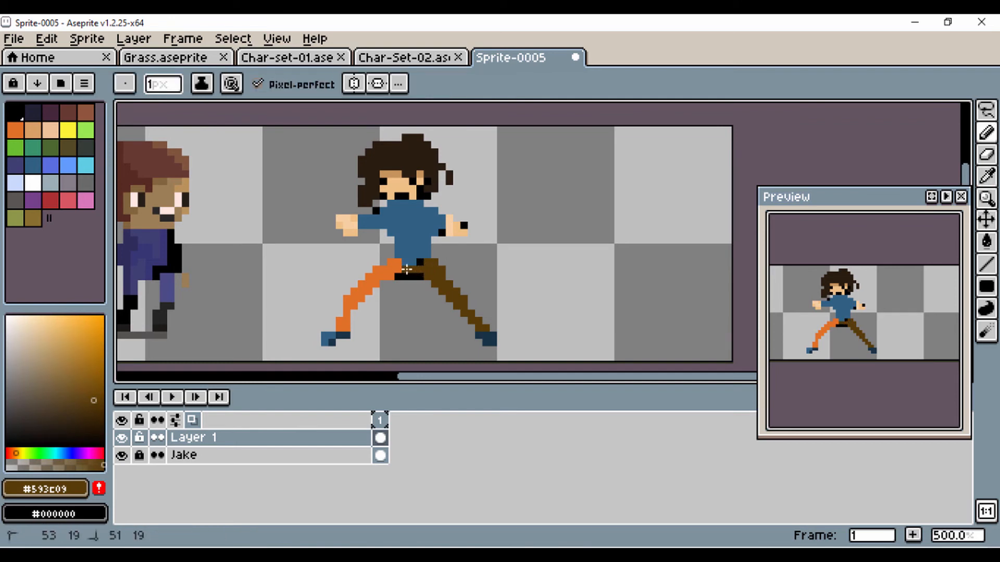
pyautogui.moveTo(421, 276); pyautogui.dragTo(399, 270)
pyautogui.click(400, 276)
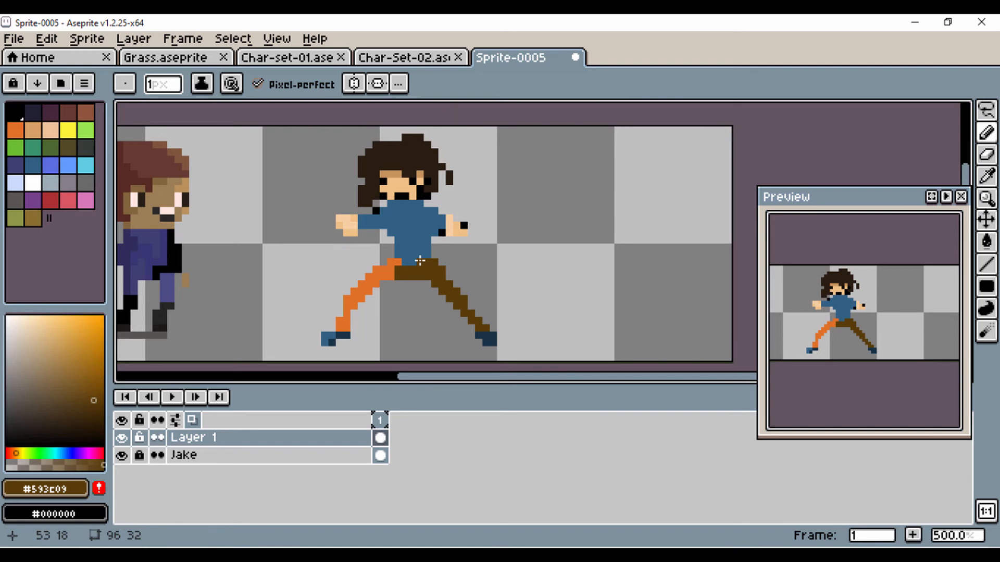
# Sample the shirt's blue #306082 and cover the remaining black pixels at the shirt's hem and the smaller hand's sleeve.
pyautogui.press('i')
pyautogui.click(442, 230)
pyautogui.press('b')
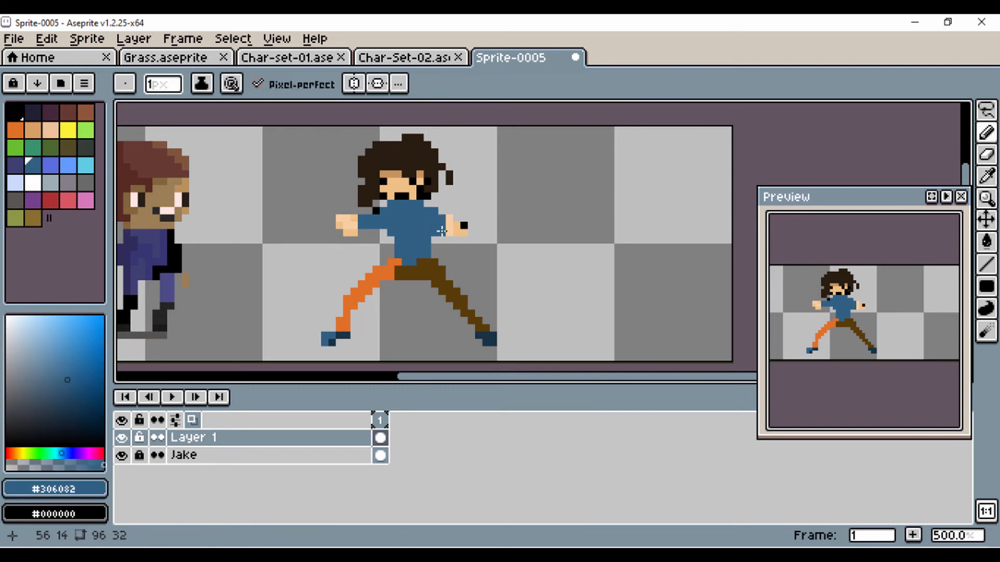
pyautogui.press('i')
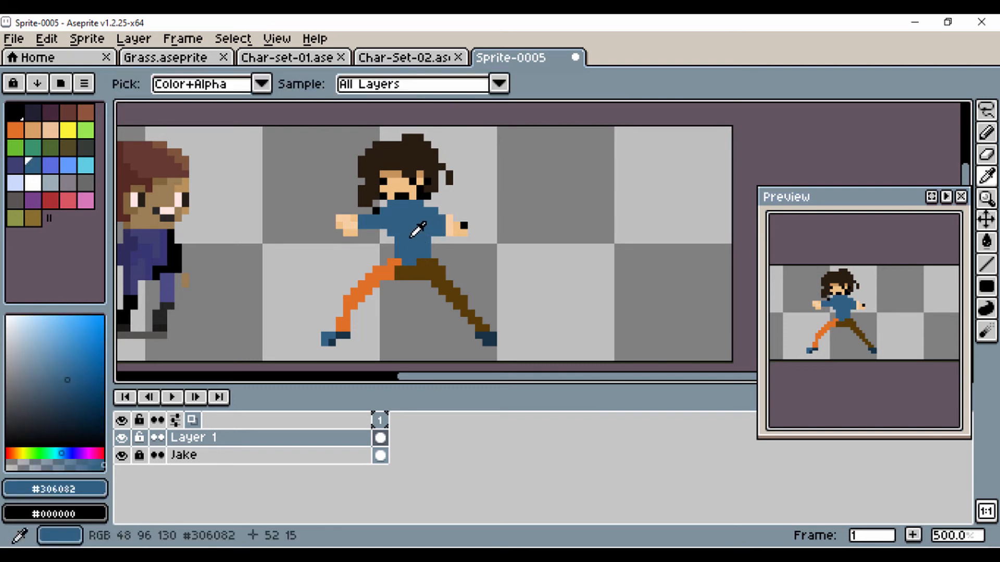
pyautogui.press('b')
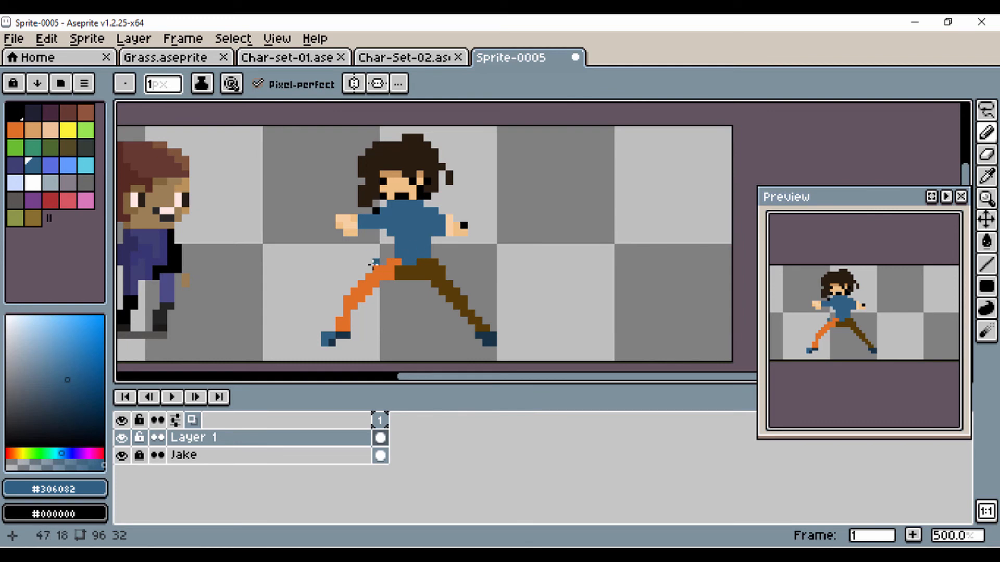
# Mix a darker blue of HSV 204°, 63%, 28% and shade the rear sleeve and the lower torso.
pyautogui.click(68, 409)
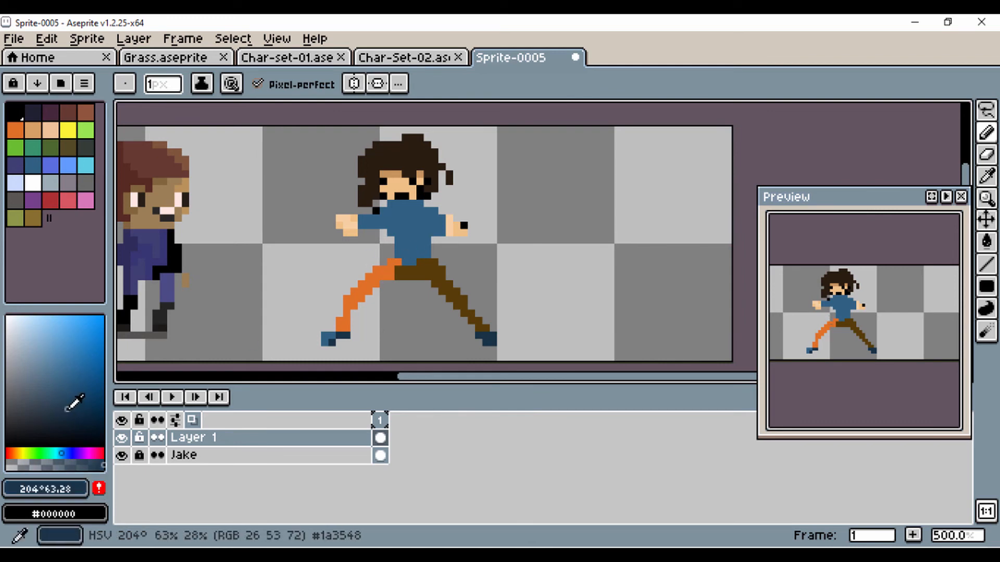
pyautogui.moveTo(429, 233)
pyautogui.mouseDown()
pyautogui.moveTo(398, 238)
pyautogui.moveTo(405, 262)
pyautogui.moveTo(436, 234)
pyautogui.mouseUp()
pyautogui.click(437, 233)
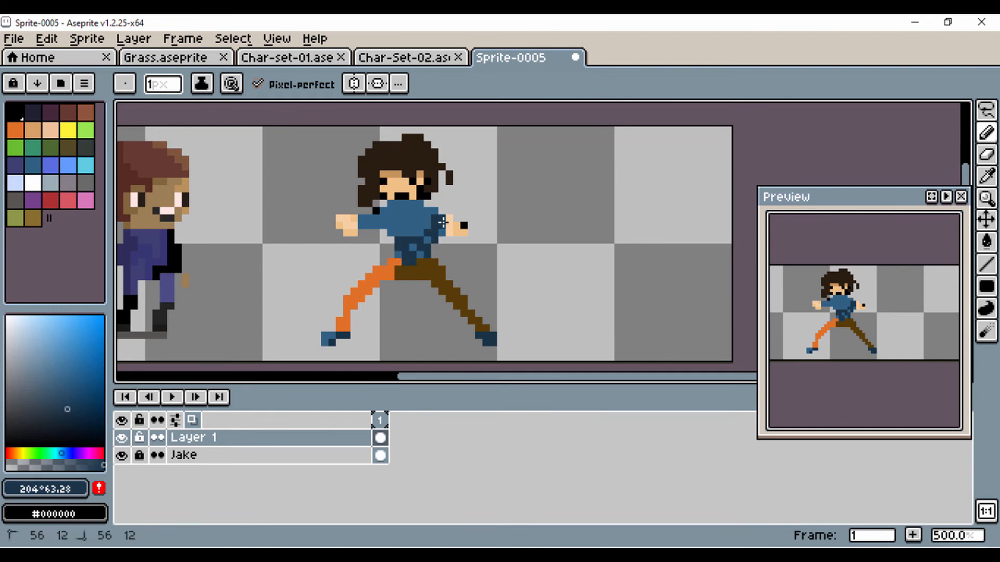
pyautogui.click(435, 238)
pyautogui.click(423, 247)
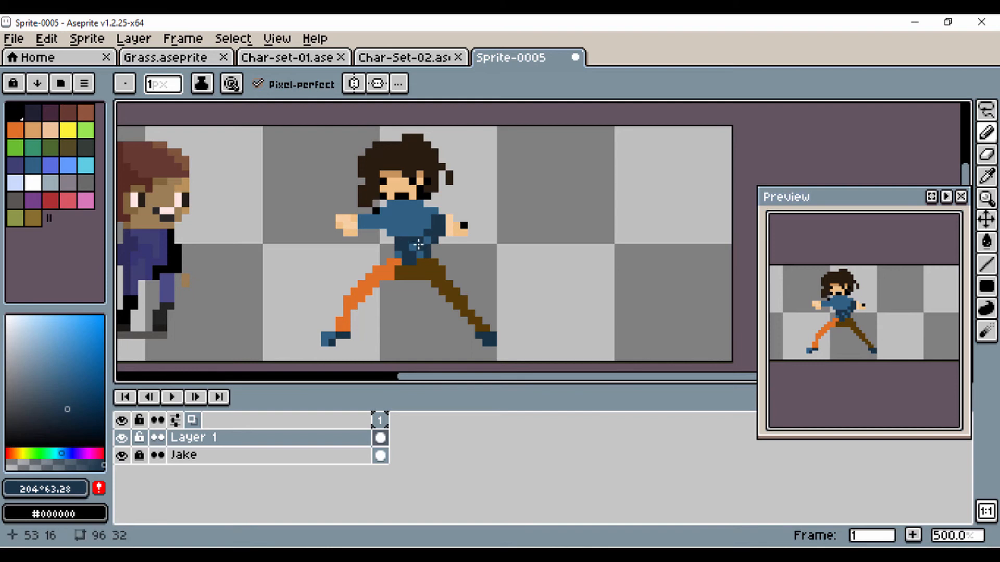
pyautogui.moveTo(426, 241); pyautogui.dragTo(412, 246)
pyautogui.click(419, 253)
pyautogui.click(398, 256)
pyautogui.click(398, 259)
# Sample the shirt's blue, lighten it to HSV 204°, 60%, 66%, and add a highlight at the front of the hem.
pyautogui.keyDown('alt'); pyautogui.click(406, 255); pyautogui.keyUp('alt')
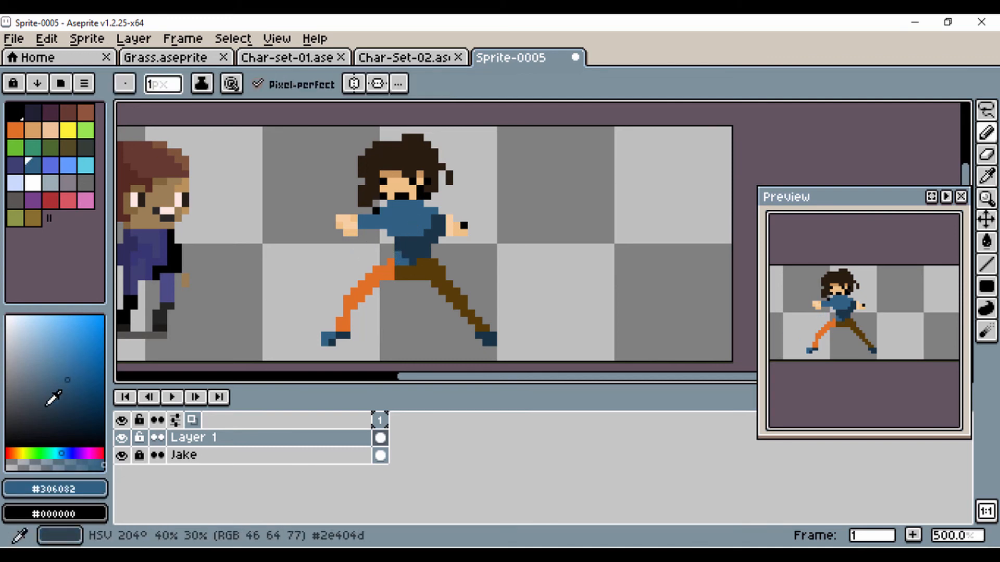
pyautogui.click(64, 359)
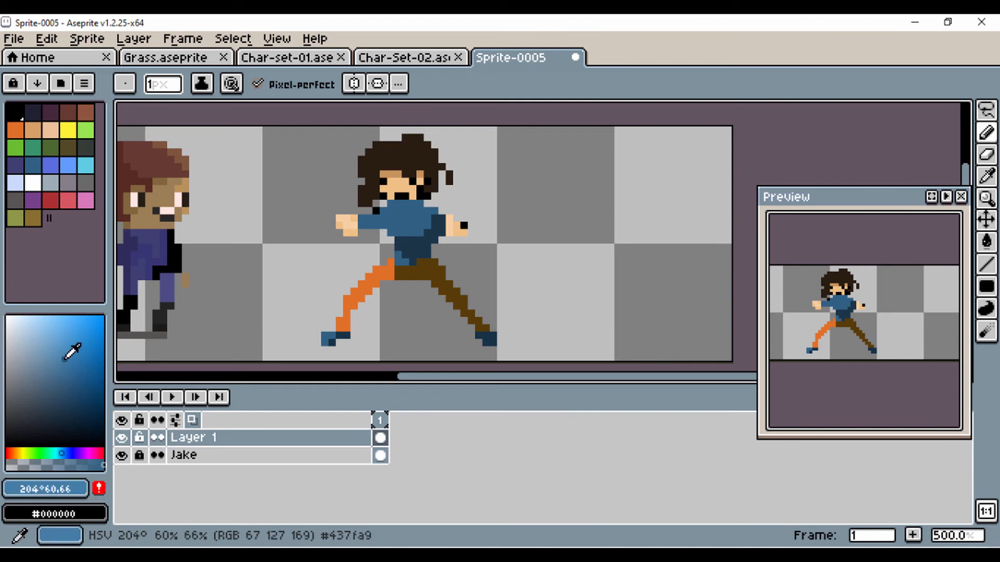
pyautogui.click(397, 257)
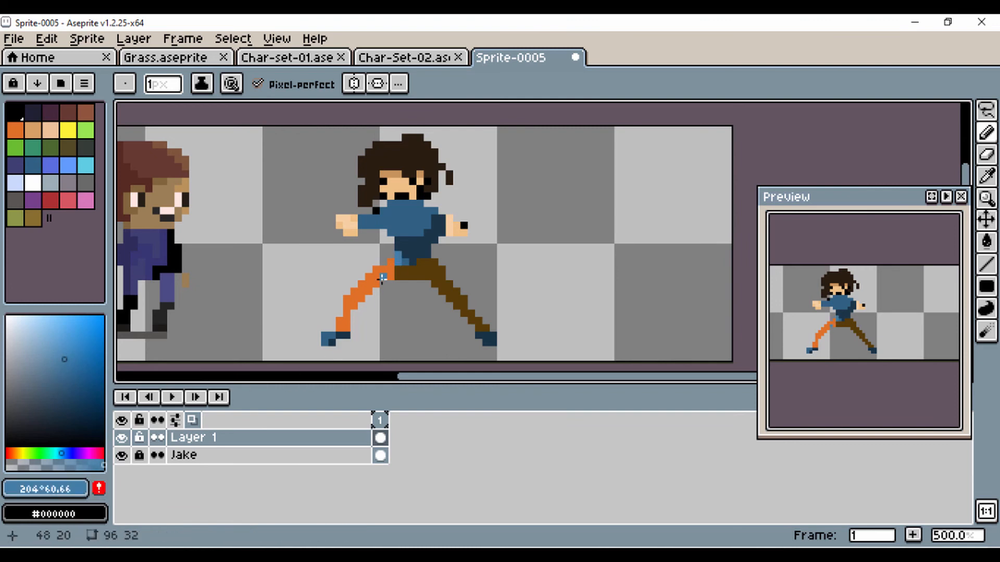
# Sample the front leg's orange, lighten it to HSV 24°, 60%, 100%, and paint a highlight along the thigh.
pyautogui.press('i')
pyautogui.click(388, 272)
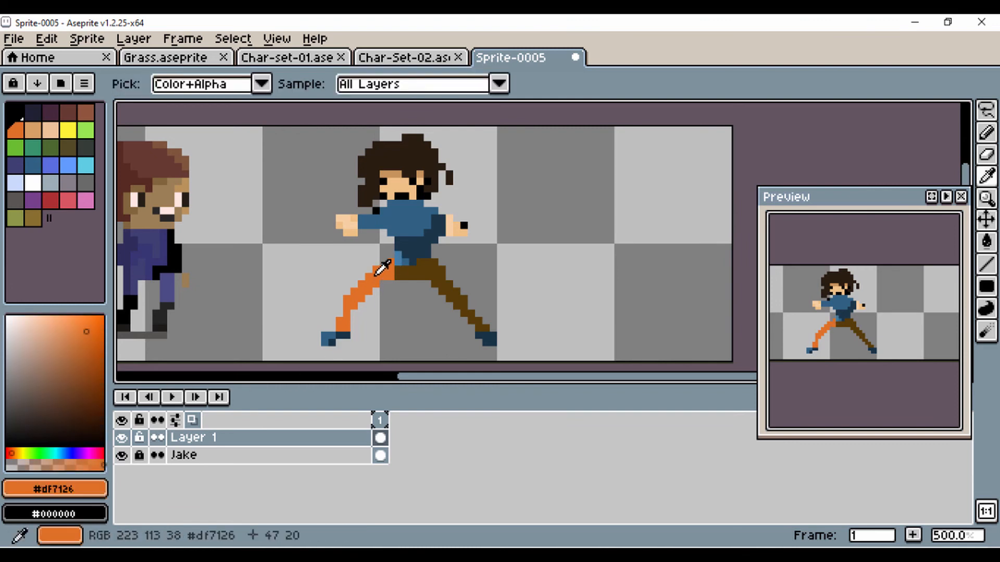
pyautogui.click(65, 315)
pyautogui.press('b')
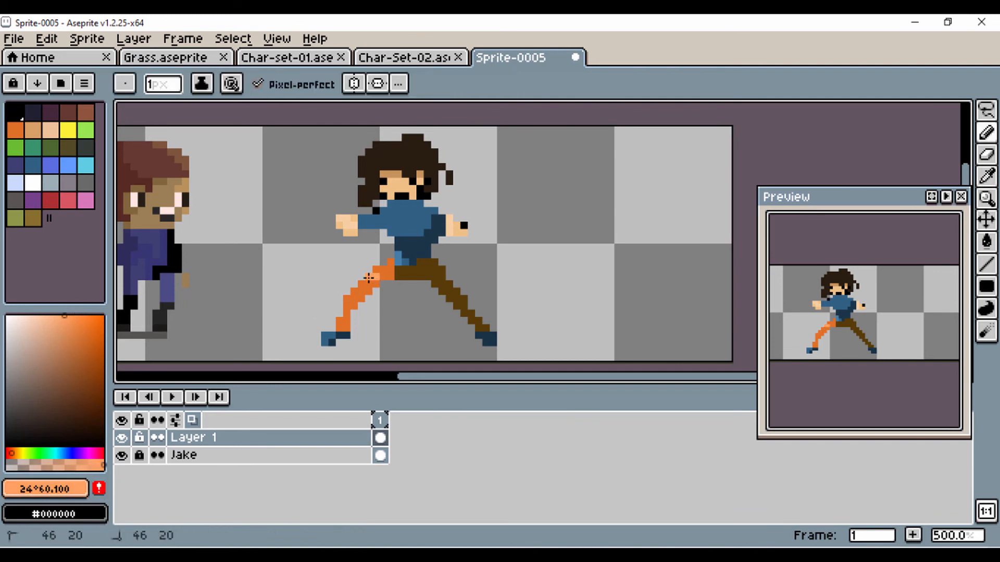
pyautogui.moveTo(369, 278); pyautogui.dragTo(358, 292)
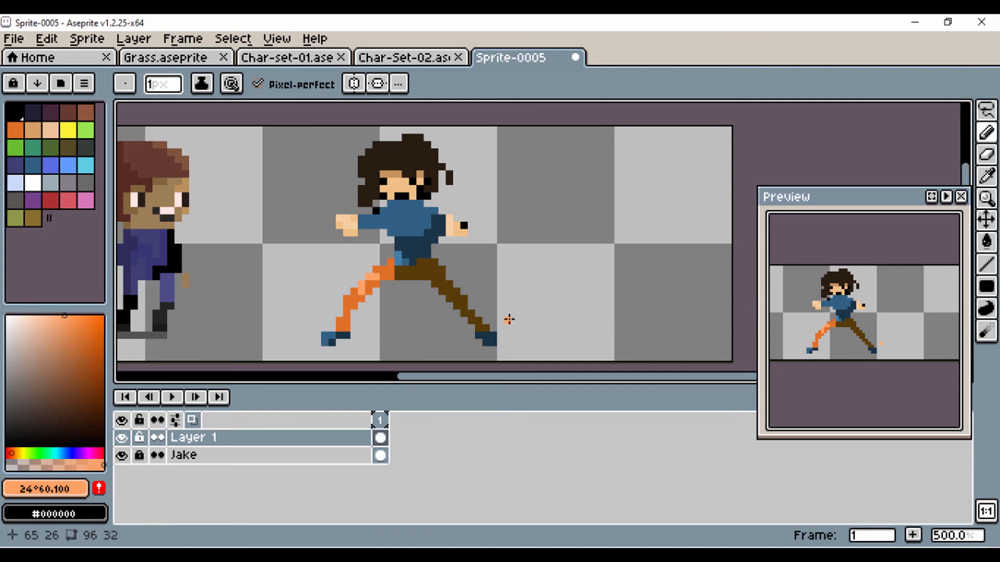
# Sample the larger hand's light skin tone, darken it to HSV 33°, 46%, 84%, and shade the undersides of both hands.
pyautogui.press('i')
pyautogui.click(342, 222)
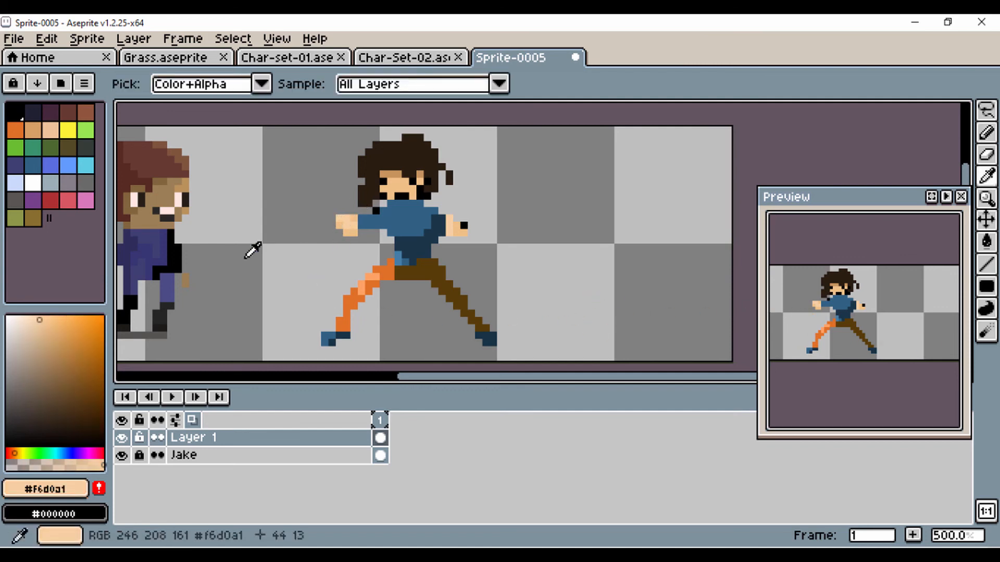
pyautogui.click(52, 336)
pyautogui.press('b')
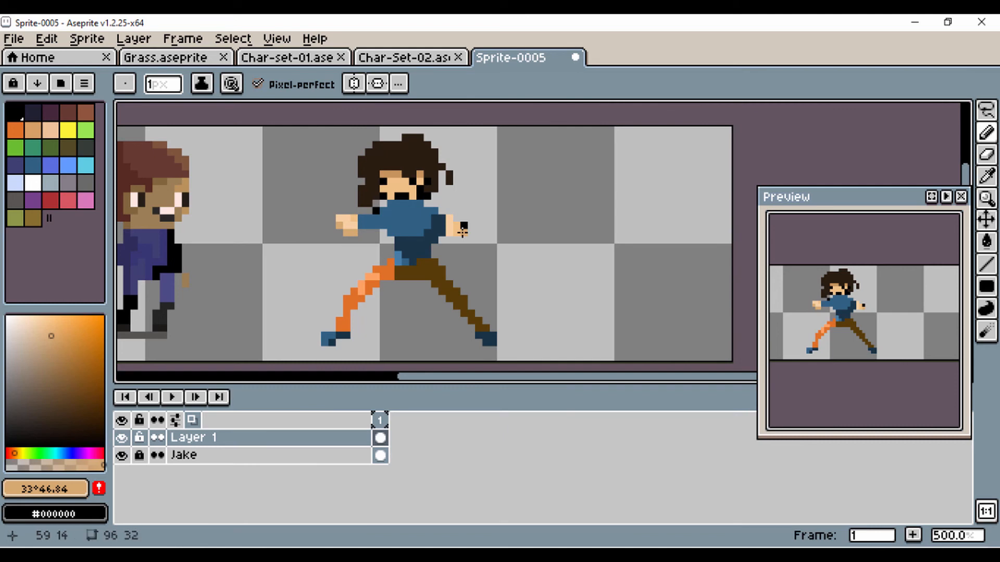
# Sample the skin tone #f1c187 and paint the smaller hand's upper row, covering its black pixel.
pyautogui.scroll(5, 460, 232)
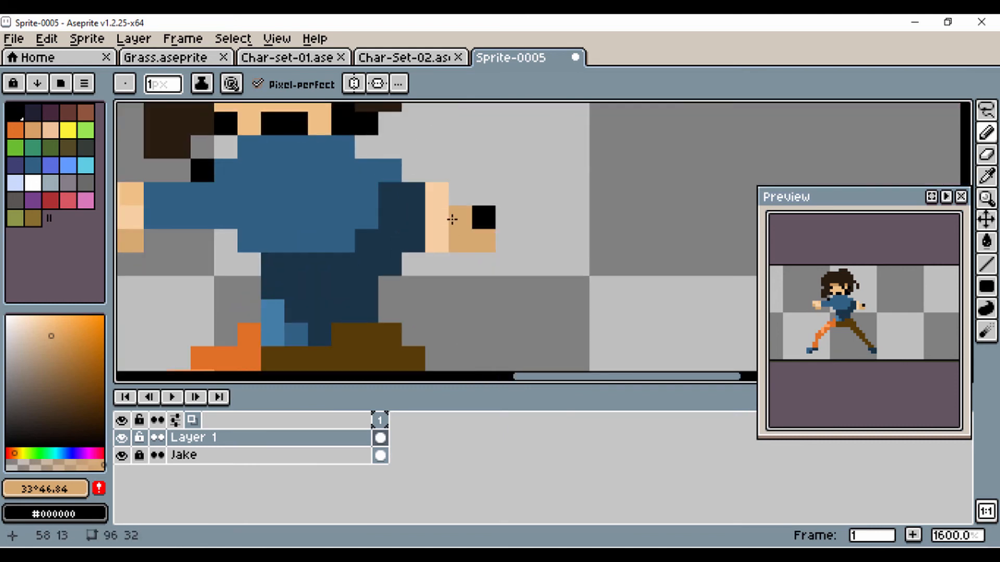
pyautogui.keyDown('alt'); pyautogui.click(454, 218); pyautogui.keyUp('alt')
pyautogui.click(482, 218)
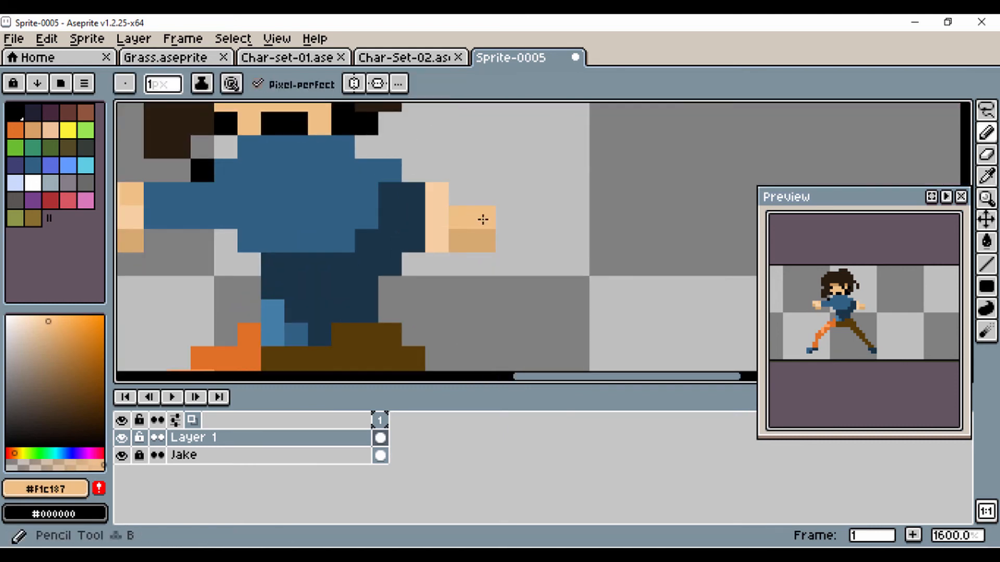
pyautogui.click(512, 179)
# Sample the hair's dark brown, lighten it to HSV 30°, 31%, 73%, and paint a highlight along the hair's front outer edge.
pyautogui.scroll(-1, 512, 178)
pyautogui.moveTo(465, 172); pyautogui.dragTo(607, 317)
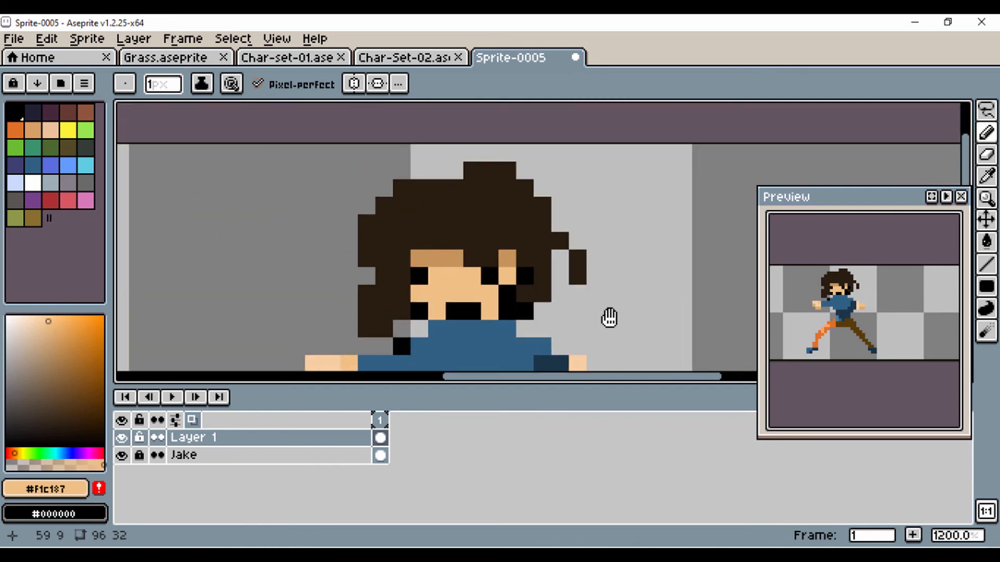
pyautogui.scroll(-1, 453, 204)
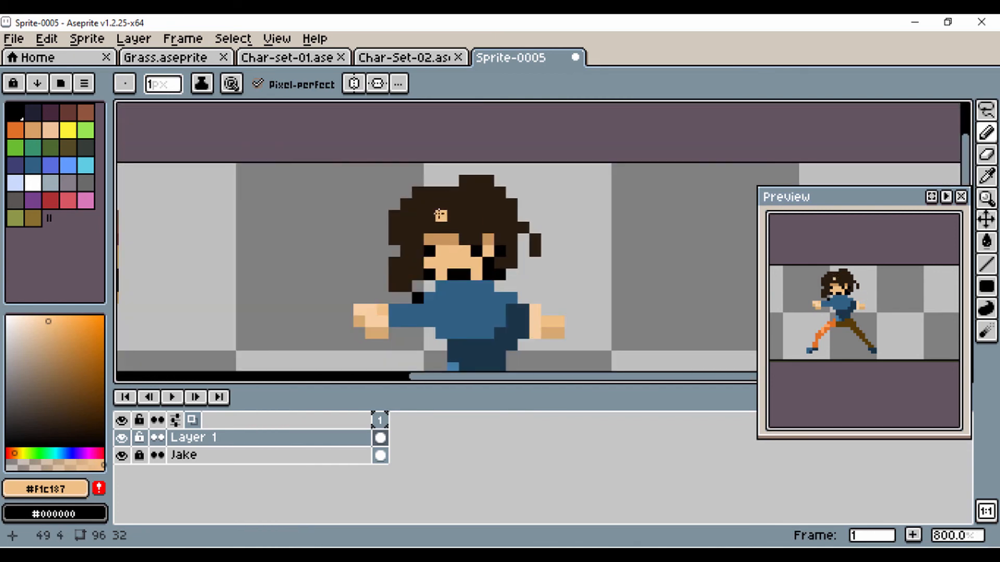
pyautogui.press('alt')
pyautogui.click(422, 196)
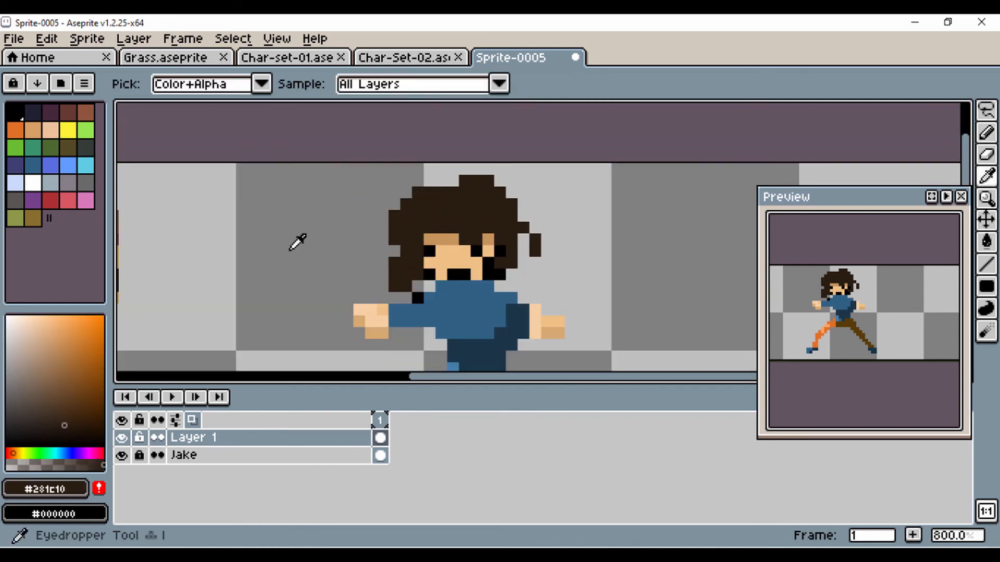
pyautogui.click(37, 351)
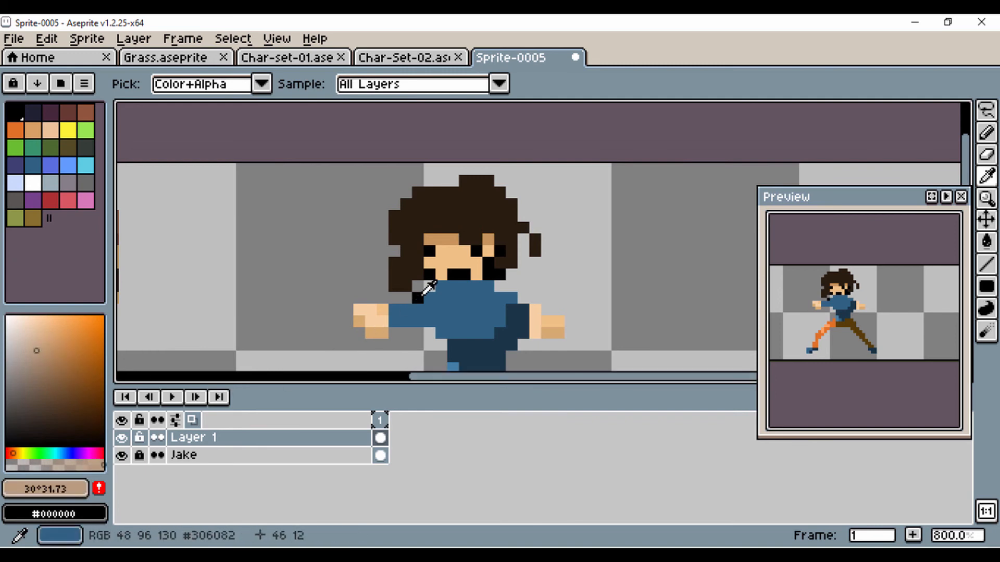
pyautogui.moveTo(440, 193); pyautogui.dragTo(416, 197)
pyautogui.click(416, 195)
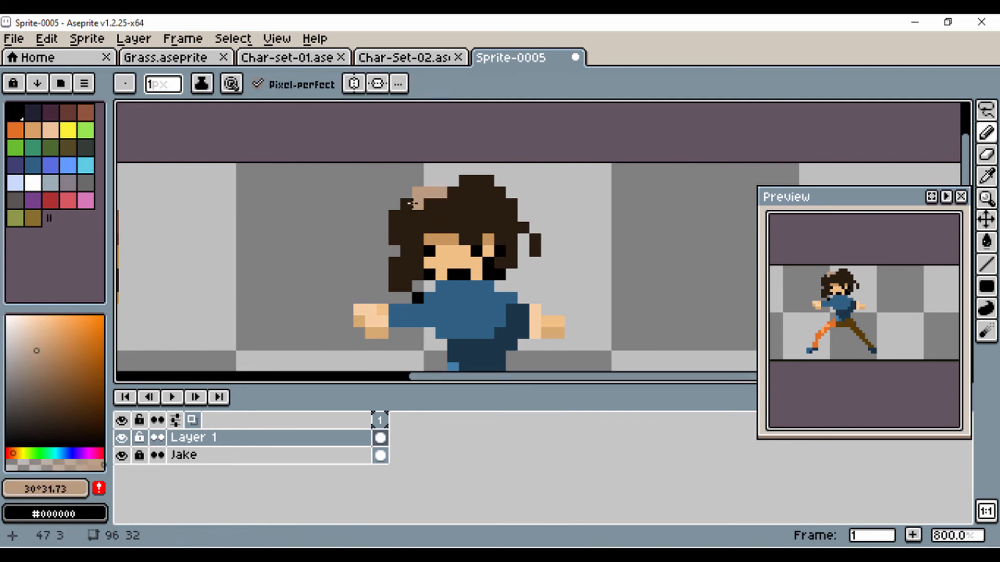
pyautogui.click(409, 205)
pyautogui.click(395, 218)
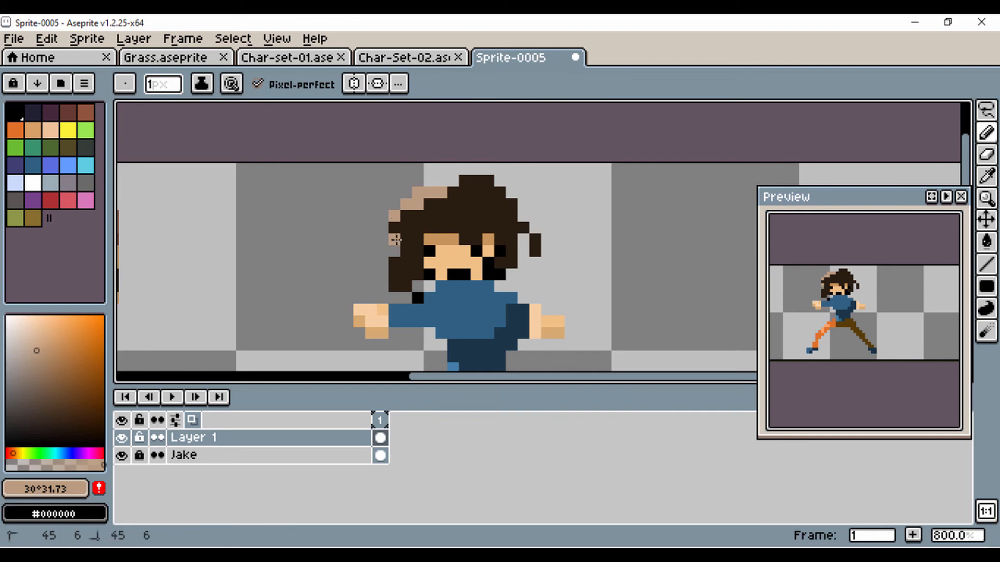
pyautogui.click(394, 239)
pyautogui.click(406, 250)
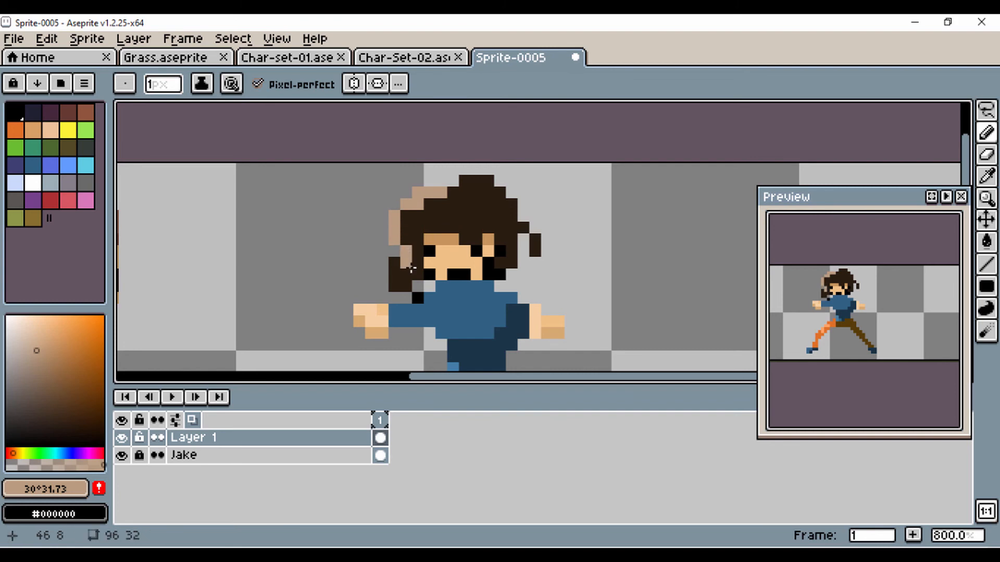
# Erase the dark hair strand hanging below the highlight and the stray black pixel beside the jaw.
pyautogui.press('e')
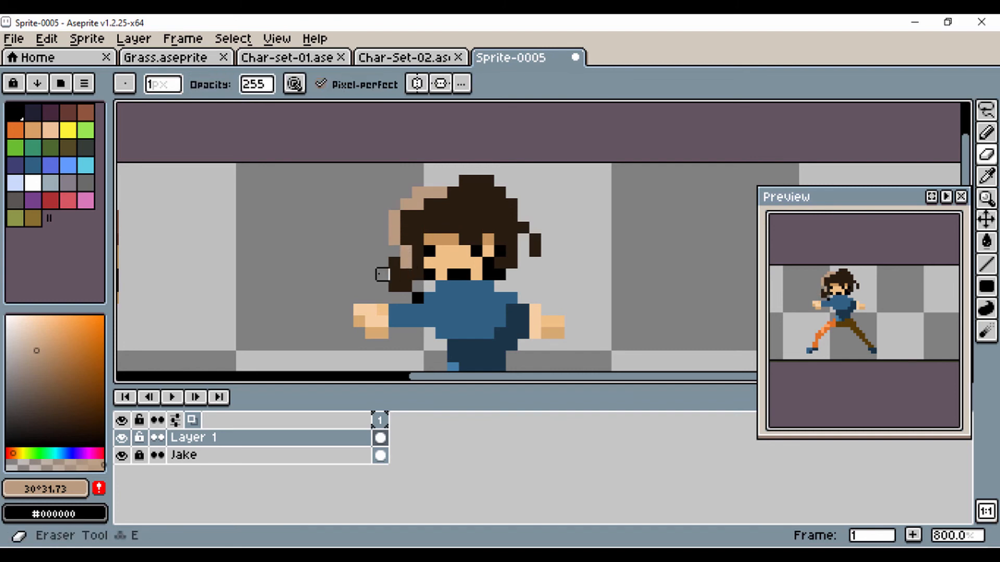
pyautogui.moveTo(394, 263)
pyautogui.mouseDown()
pyautogui.moveTo(394, 286)
pyautogui.moveTo(406, 274)
pyautogui.moveTo(406, 297)
pyautogui.moveTo(428, 285)
pyautogui.mouseUp()
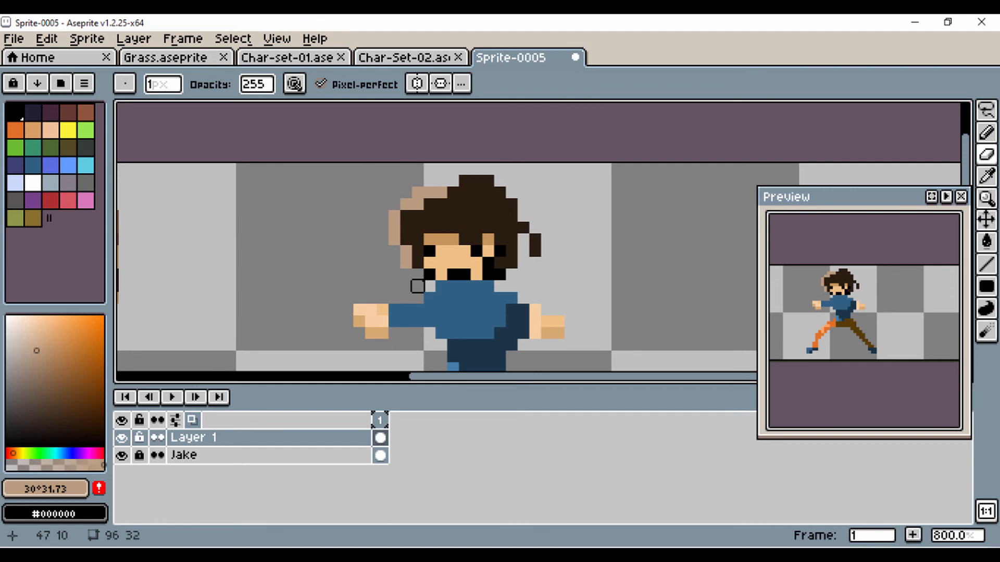
pyautogui.click(429, 275)
pyautogui.scroll(-2, 253, 286)
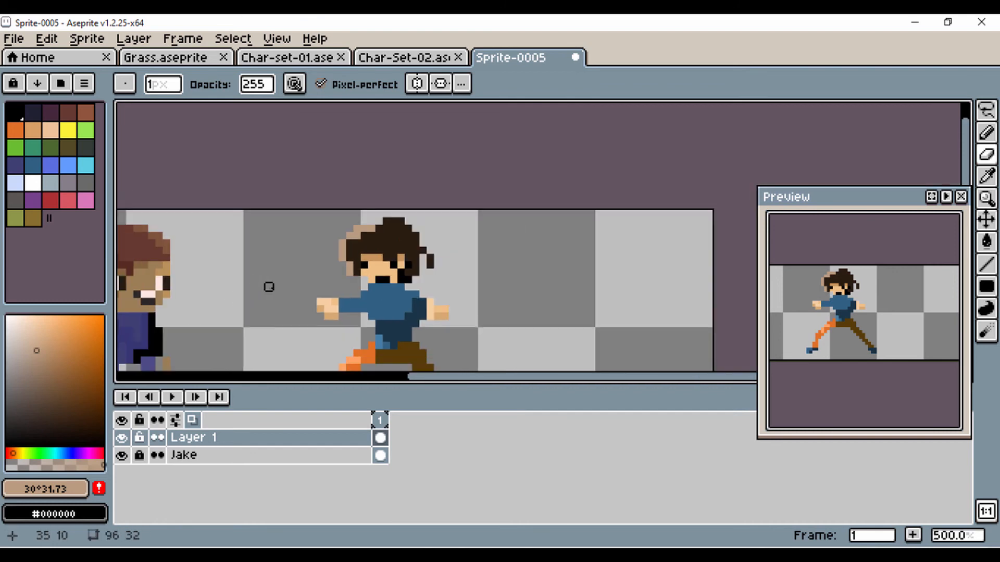
# Sample the hair's dark brown, darken it to HSV 30°, 72%, 11%, and shade the back of the hair down to the loose lock.
pyautogui.press('i')
pyautogui.press('b')
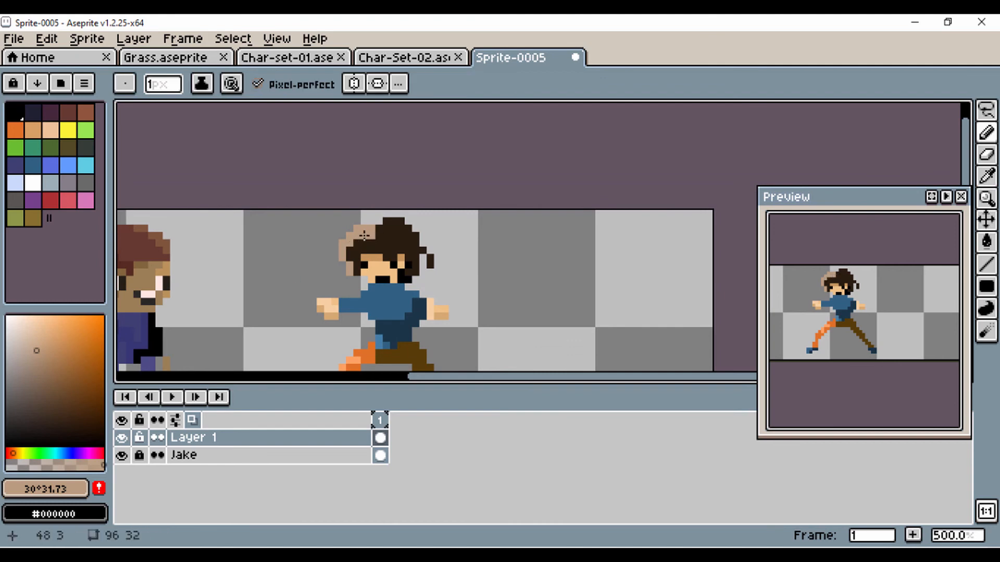
pyautogui.press('i')
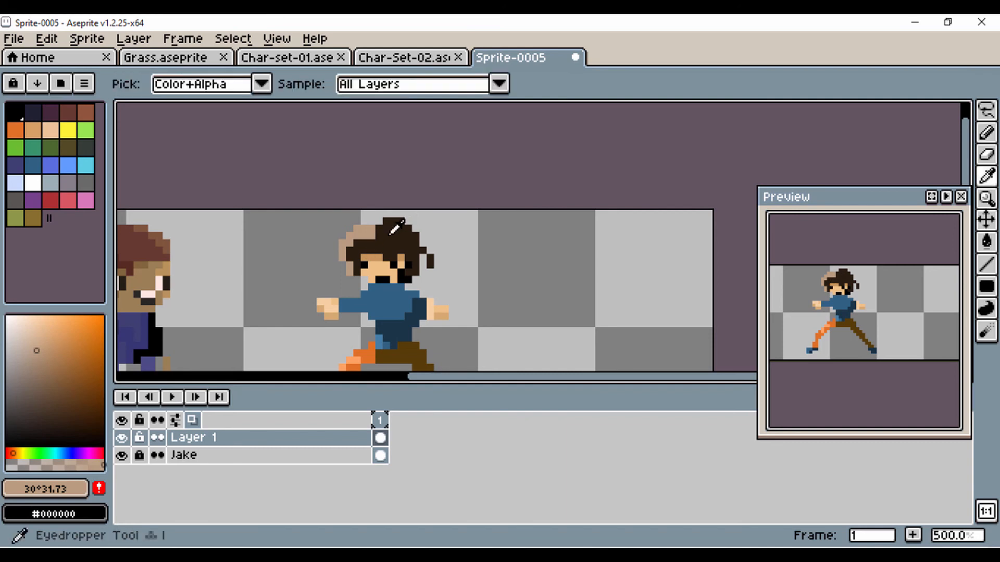
pyautogui.click(394, 235)
pyautogui.click(76, 431)
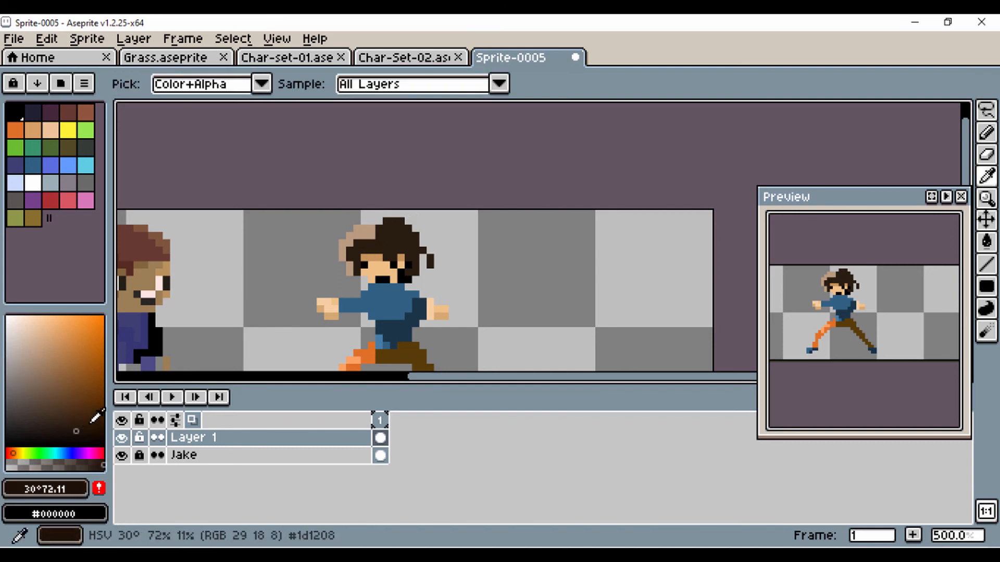
pyautogui.press('b')
pyautogui.scroll(4, 421, 264)
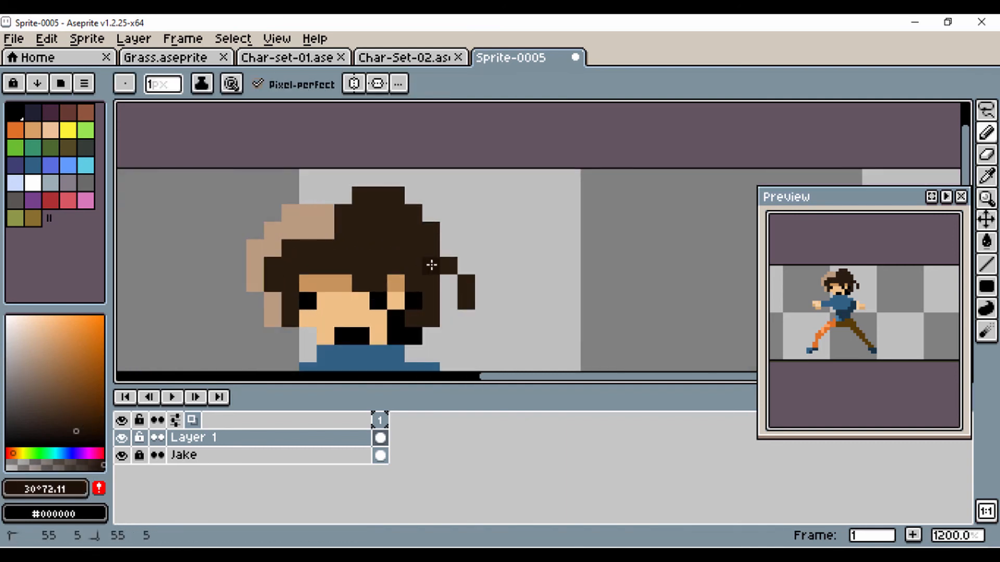
pyautogui.moveTo(431, 263)
pyautogui.mouseDown()
pyautogui.moveTo(464, 282)
pyautogui.moveTo(451, 279)
pyautogui.moveTo(425, 231)
pyautogui.moveTo(426, 249)
pyautogui.moveTo(397, 191)
pyautogui.moveTo(385, 201)
pyautogui.moveTo(419, 290)
pyautogui.mouseUp()
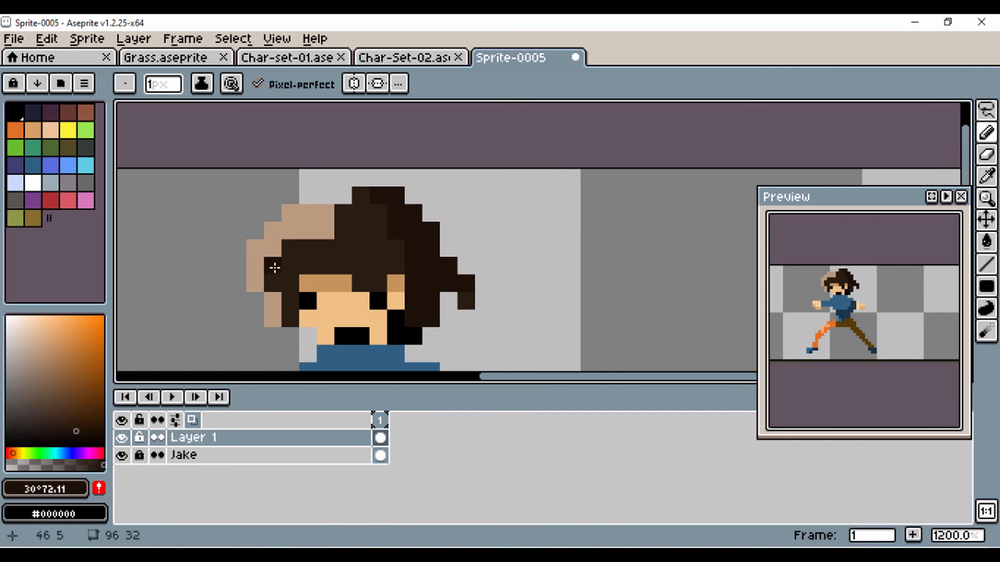
pyautogui.scroll(-4, 214, 250)
pyautogui.scroll(1, 314, 228)
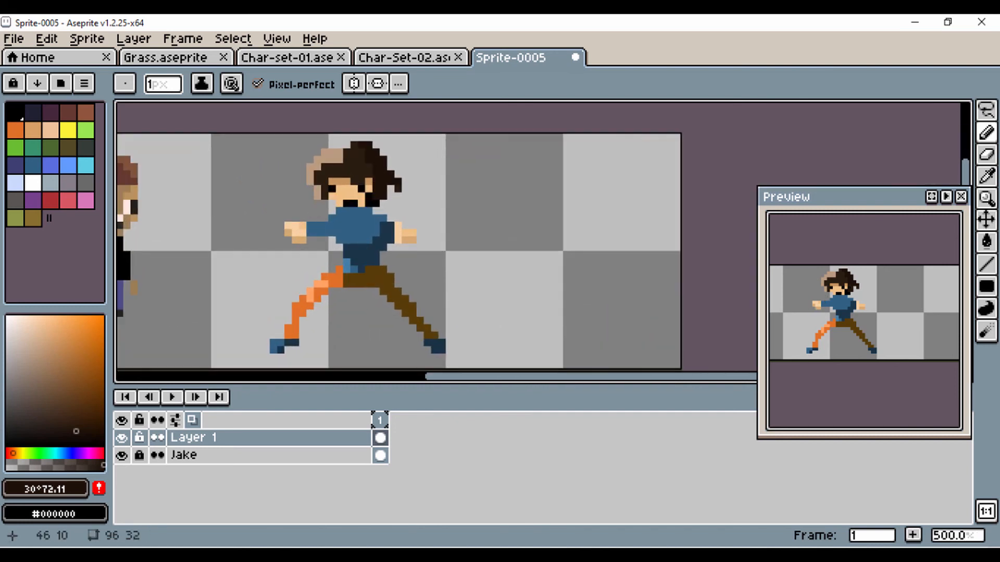
# Sample the face's skin tone, deepen it to HSV 32°, 57%, 91%, and shade the nose, rear cheek and jaw.
pyautogui.scroll(4, 375, 275)
pyautogui.press('i')
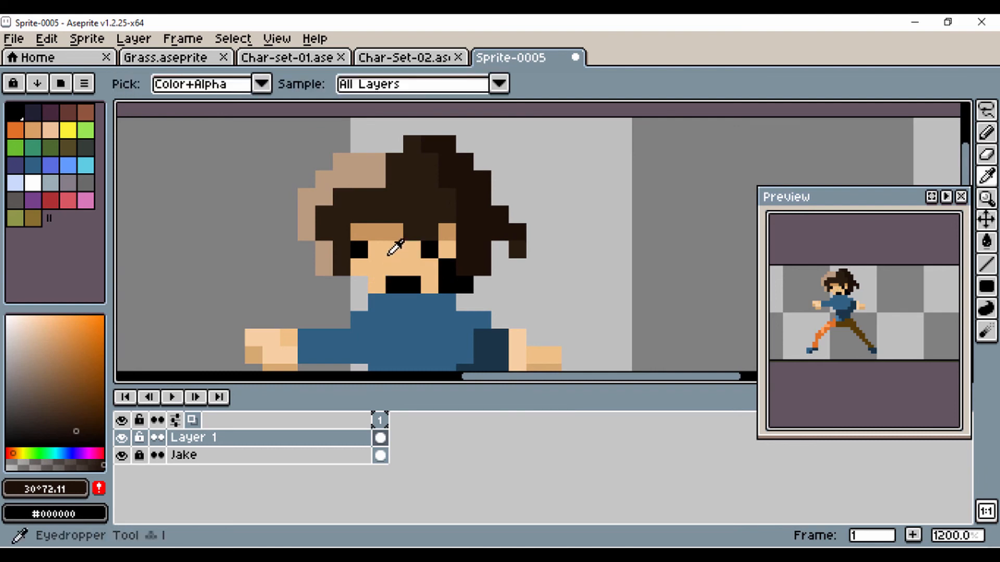
pyautogui.click(387, 255)
pyautogui.click(62, 327)
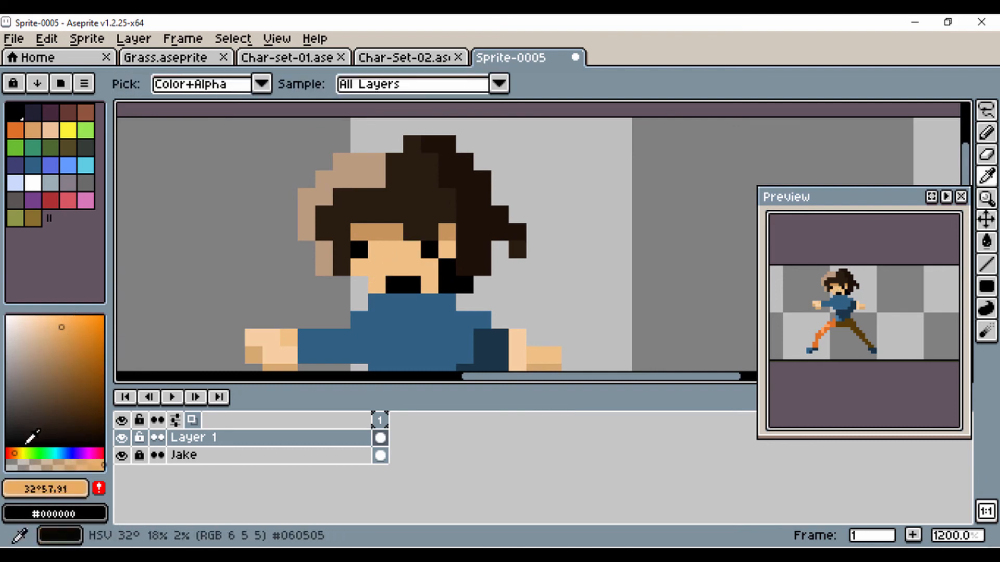
pyautogui.press('b')
pyautogui.moveTo(407, 248); pyautogui.dragTo(395, 249)
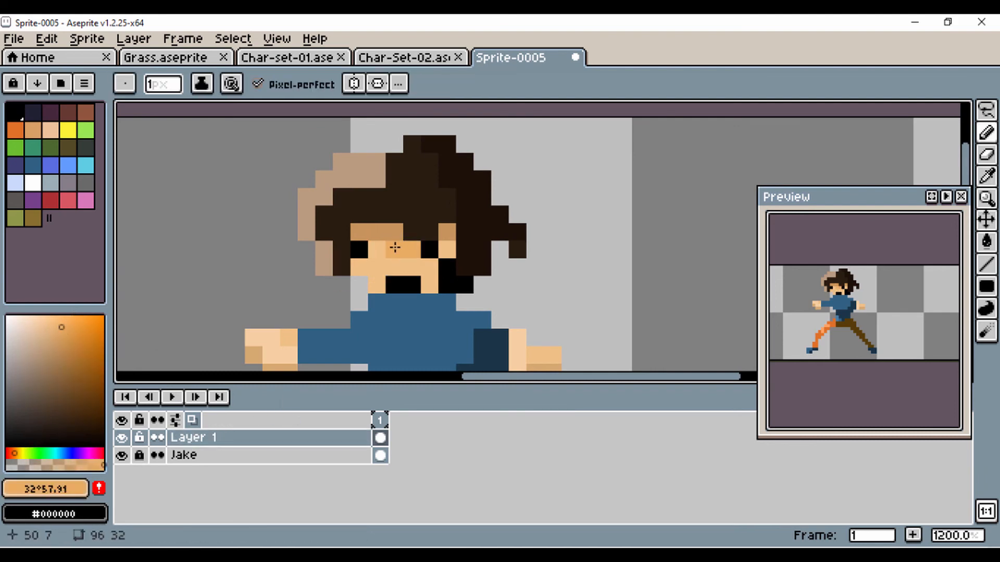
pyautogui.click(447, 249)
pyautogui.click(429, 268)
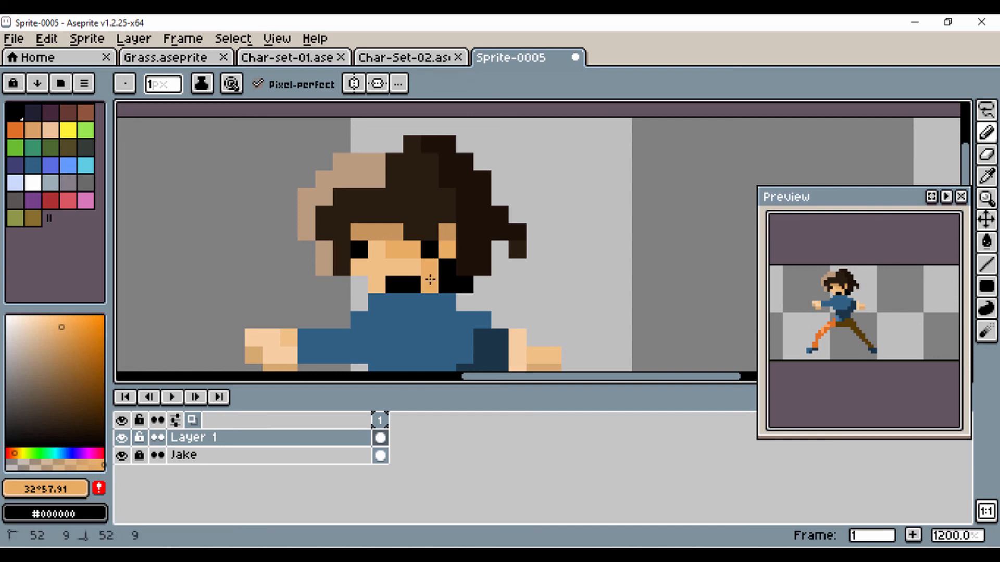
pyautogui.click(387, 285)
pyautogui.click(408, 269)
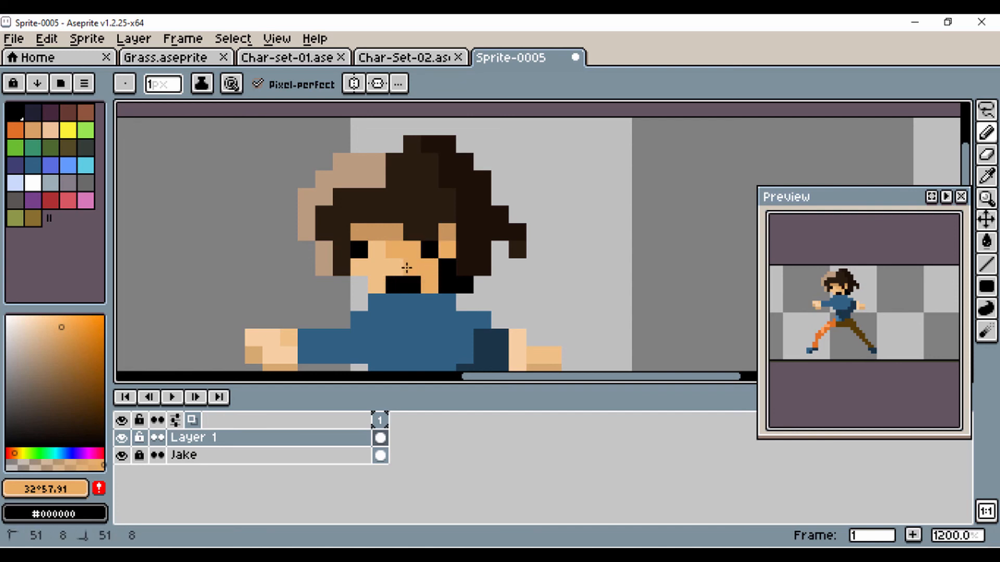
pyautogui.click(429, 281)
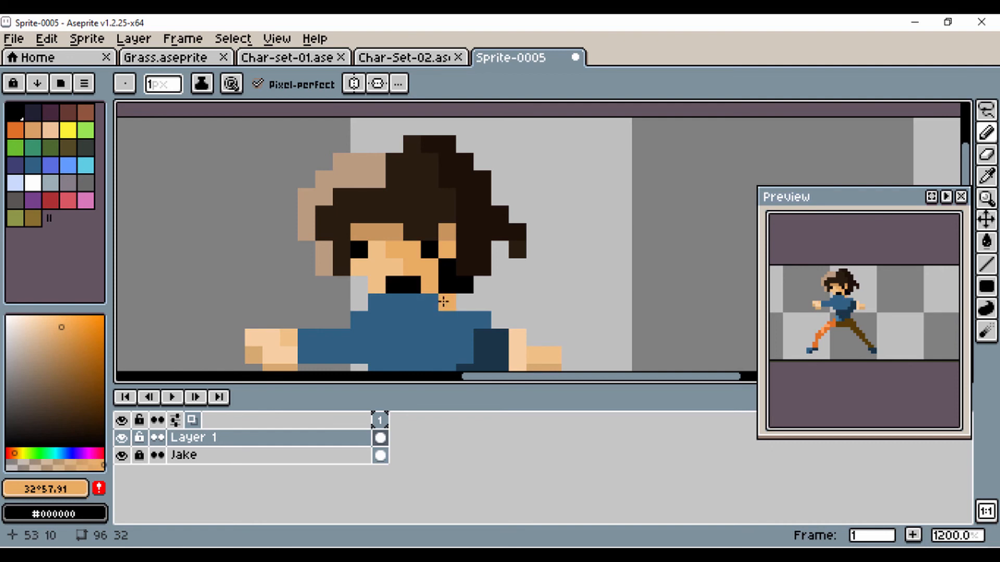
# Sample the shirt's dark blue #1a3548 and extend the shading over the back of the collar, chest and rear shoulder.
pyautogui.keyDown('alt'); pyautogui.click(488, 324); pyautogui.keyUp('alt')
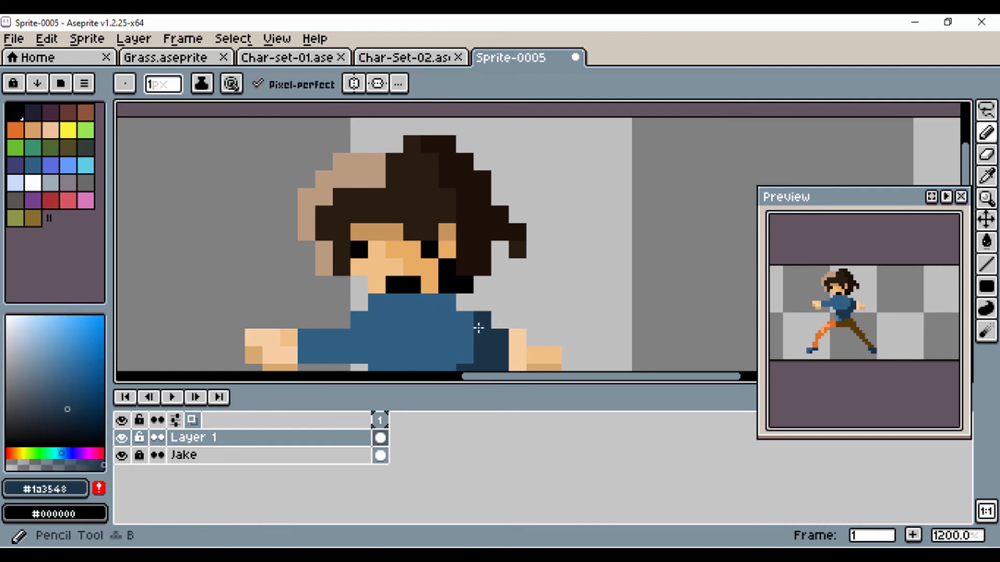
pyautogui.click(447, 302)
pyautogui.click(429, 319)
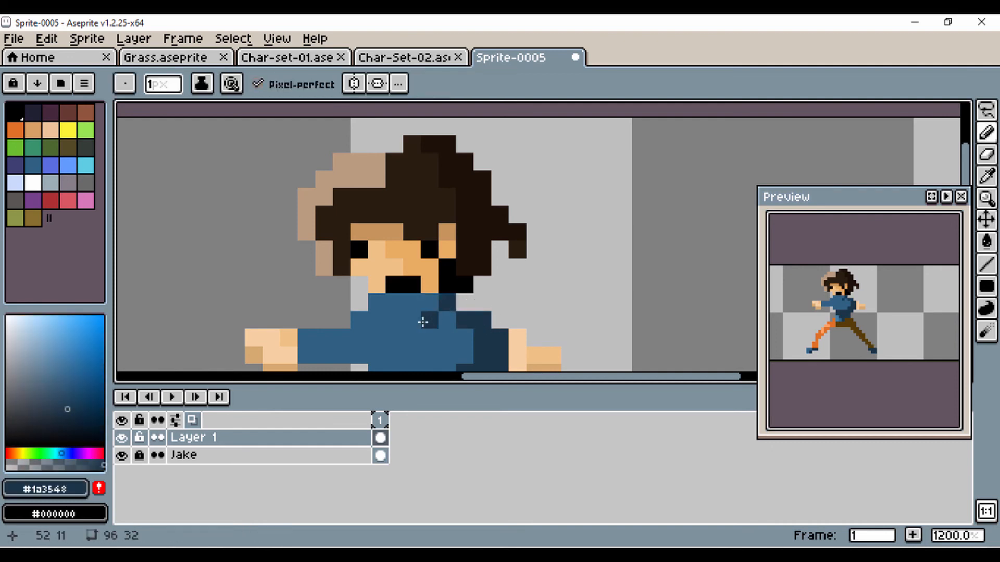
pyautogui.click(446, 320)
pyautogui.click(446, 337)
pyautogui.click(465, 338)
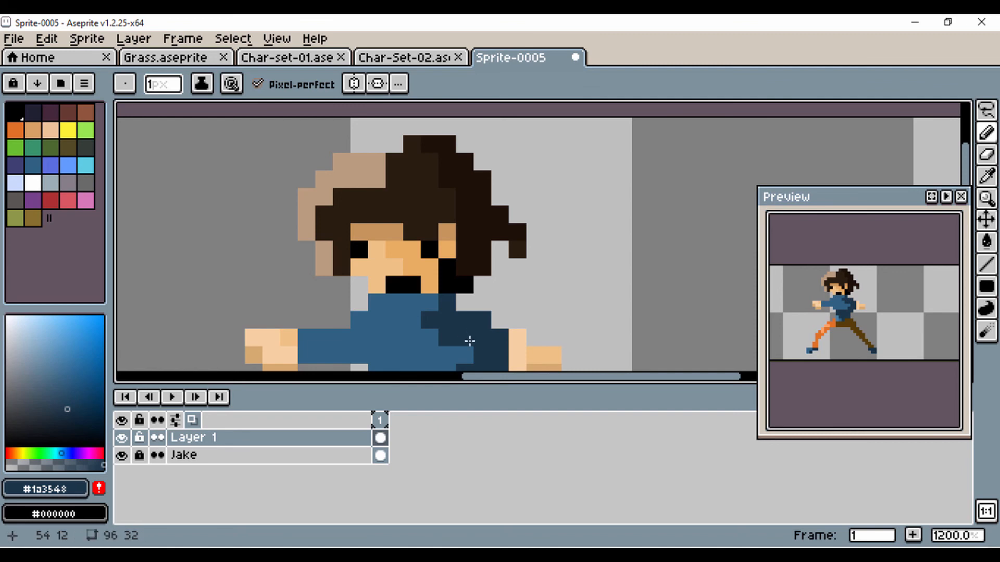
pyautogui.click(387, 317)
# Sample the shirt's blue, lighten it to HSV 204°, 57%, 65%, and highlight the front of the collar and the extended arm.
pyautogui.scroll(-4, 385, 317)
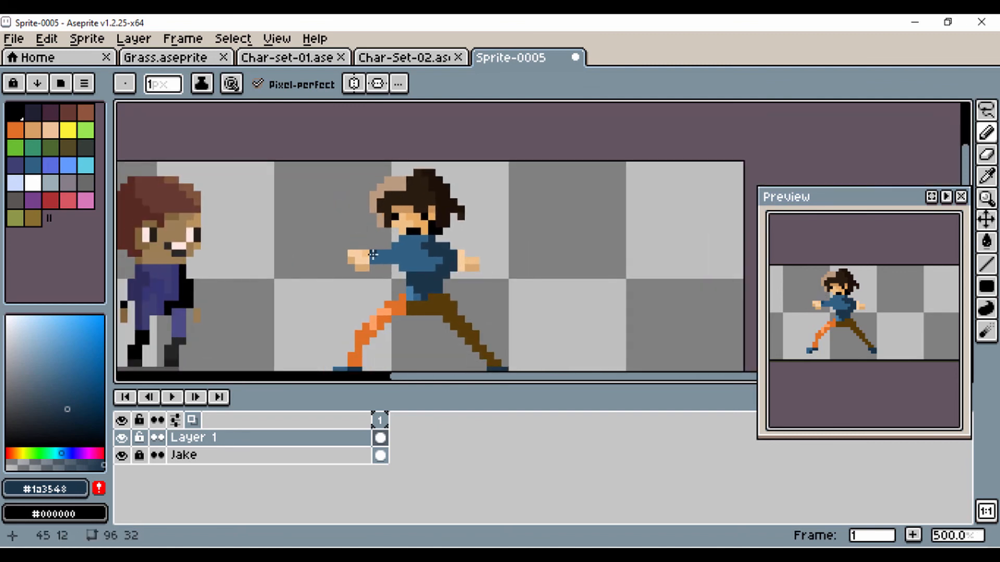
pyautogui.press('i')
pyautogui.click(400, 254)
pyautogui.click(62, 361)
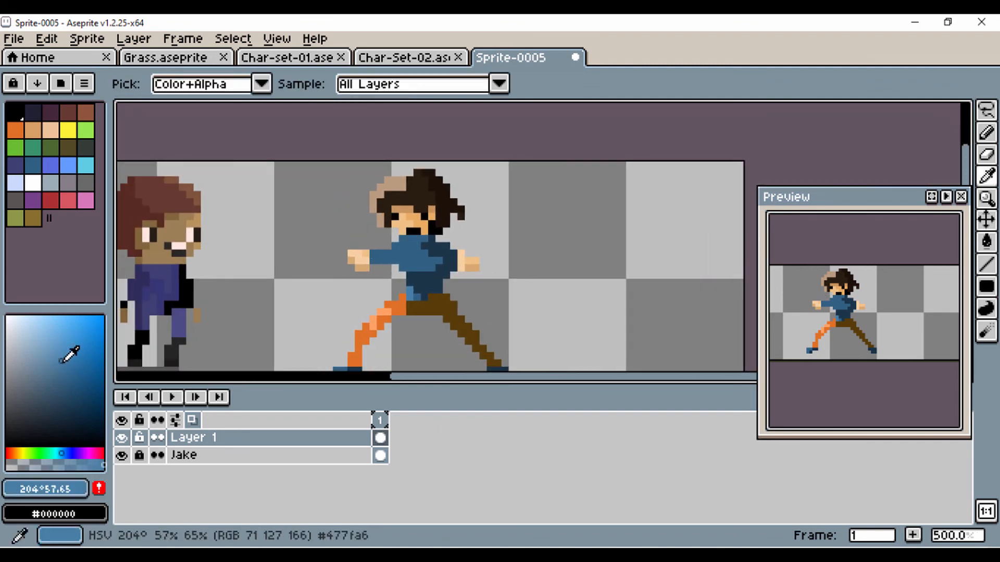
pyautogui.press('b')
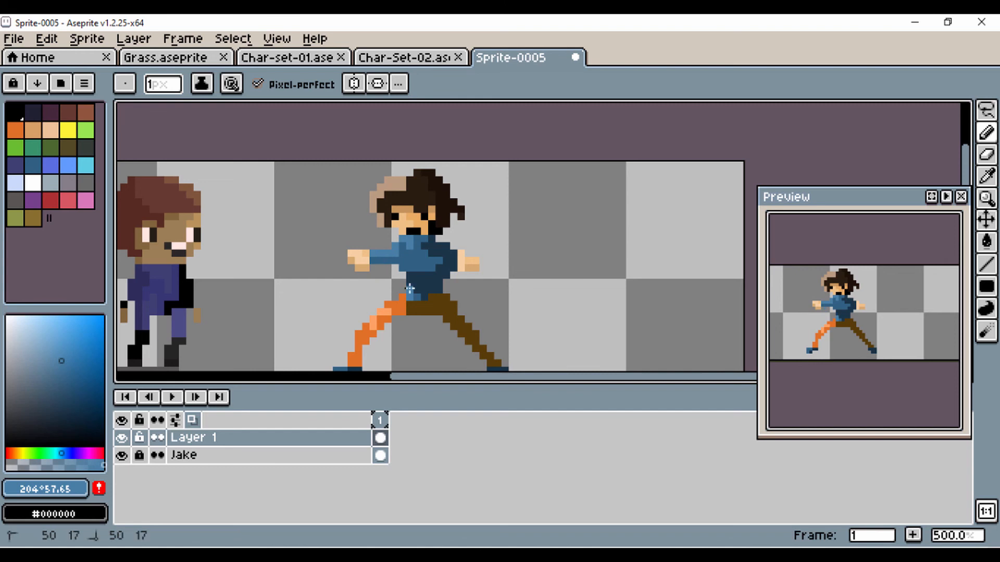
pyautogui.click(331, 326)
# Sample the front leg's orange, darken it to HSV 24°, 89%, 48%, and shade the back edge of the lower leg.
pyautogui.moveTo(314, 311); pyautogui.dragTo(379, 260)
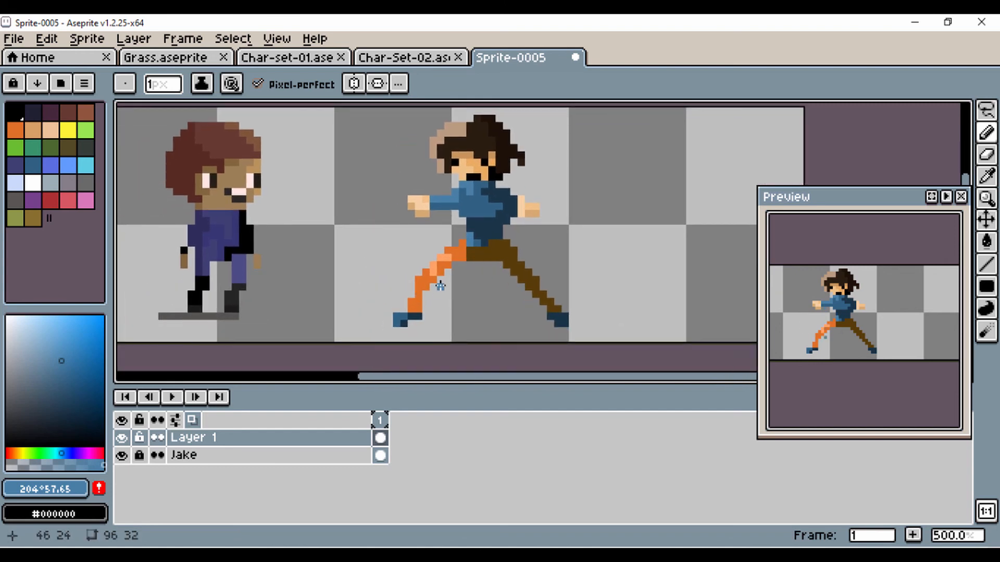
pyautogui.press('i')
pyautogui.click(465, 250)
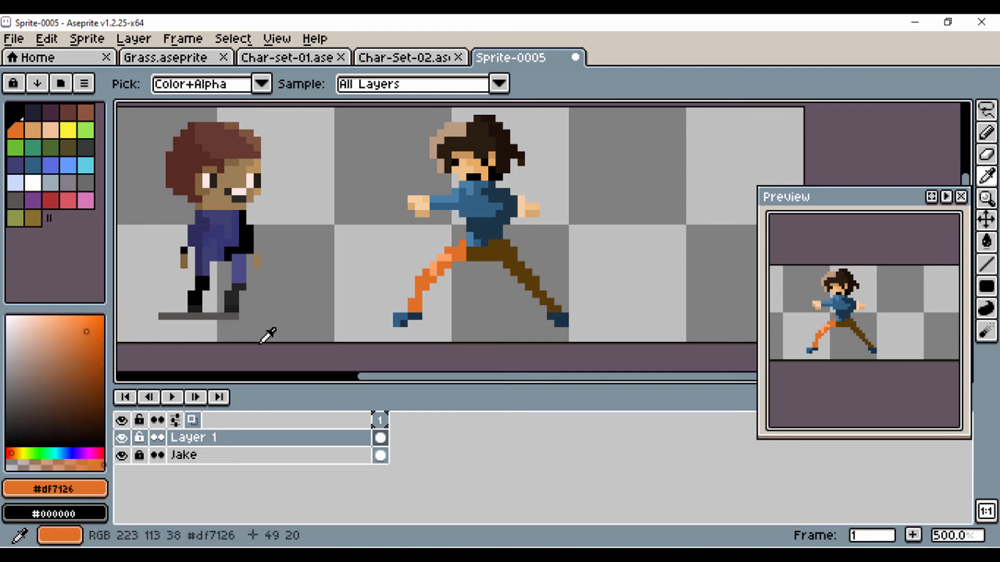
pyautogui.click(93, 383)
pyautogui.press('b')
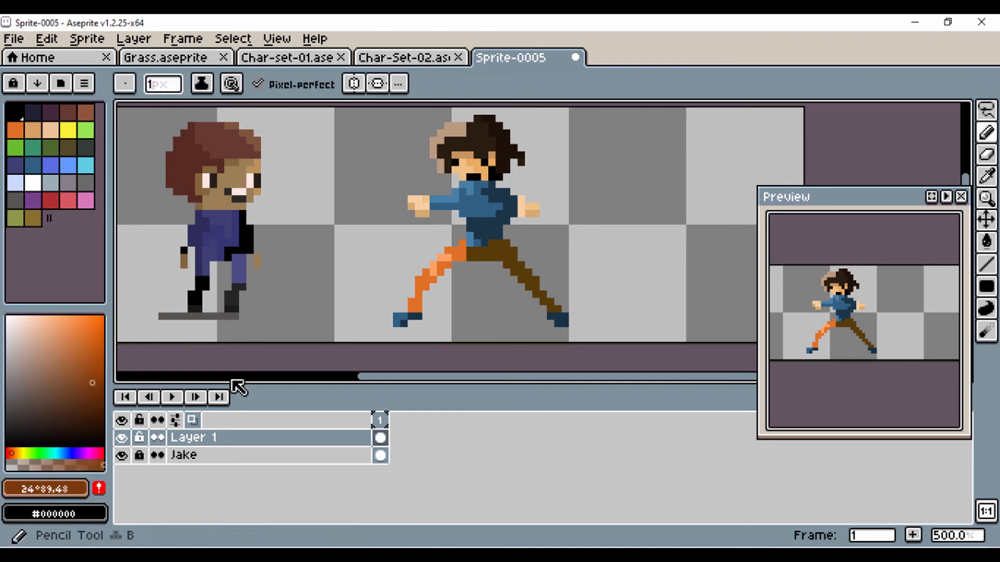
pyautogui.click(425, 291)
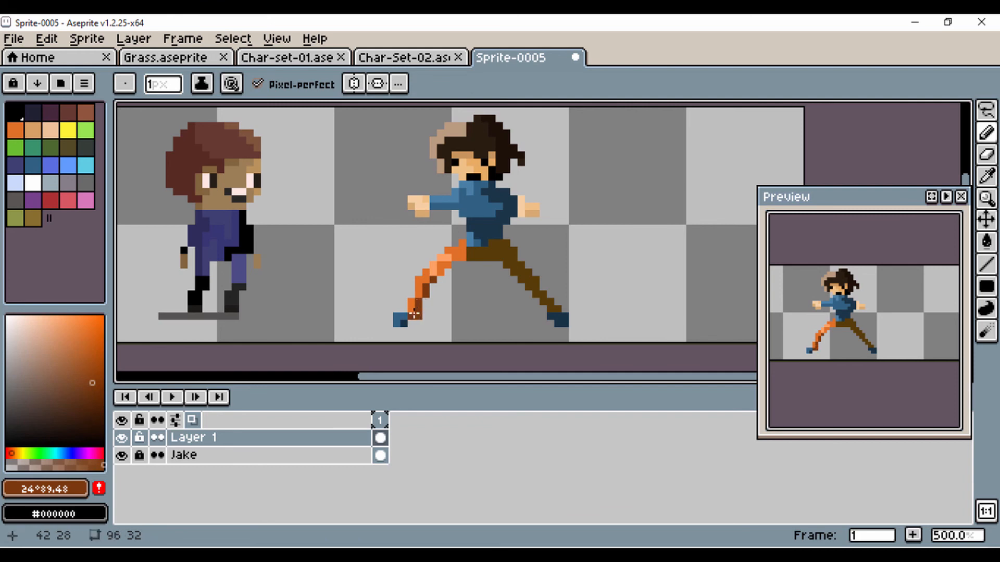
pyautogui.click(412, 316)
# Erase pixels from the underside of the second character's front foot, leaving it a single row thick.
pyautogui.press('e')
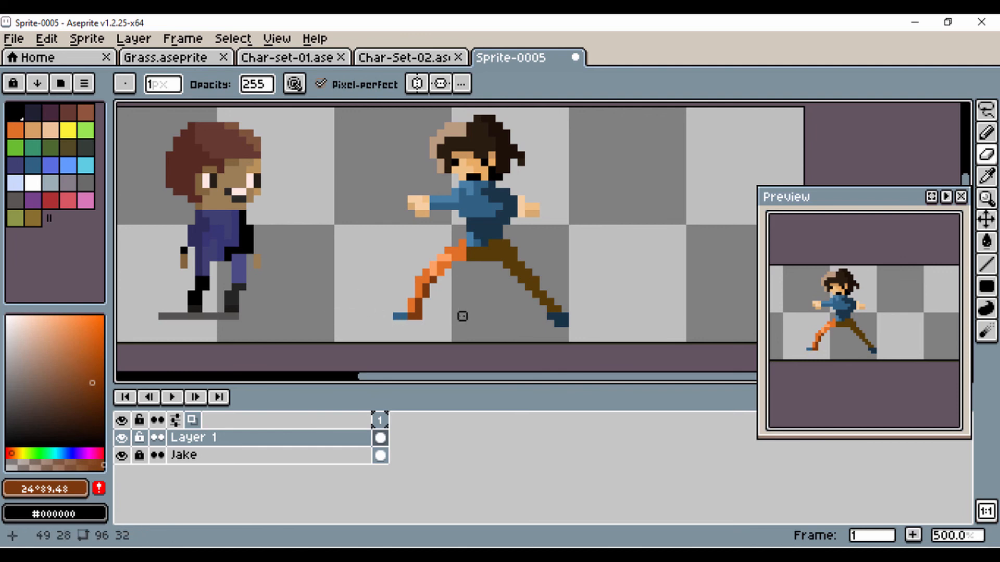
pyautogui.moveTo(462, 314); pyautogui.dragTo(350, 259)
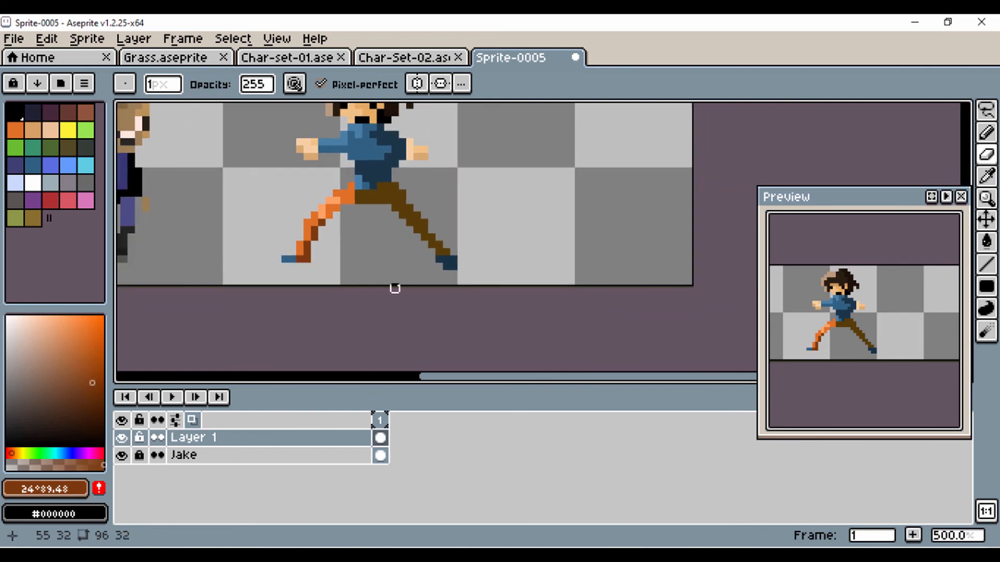
pyautogui.scroll(-2, 394, 287)
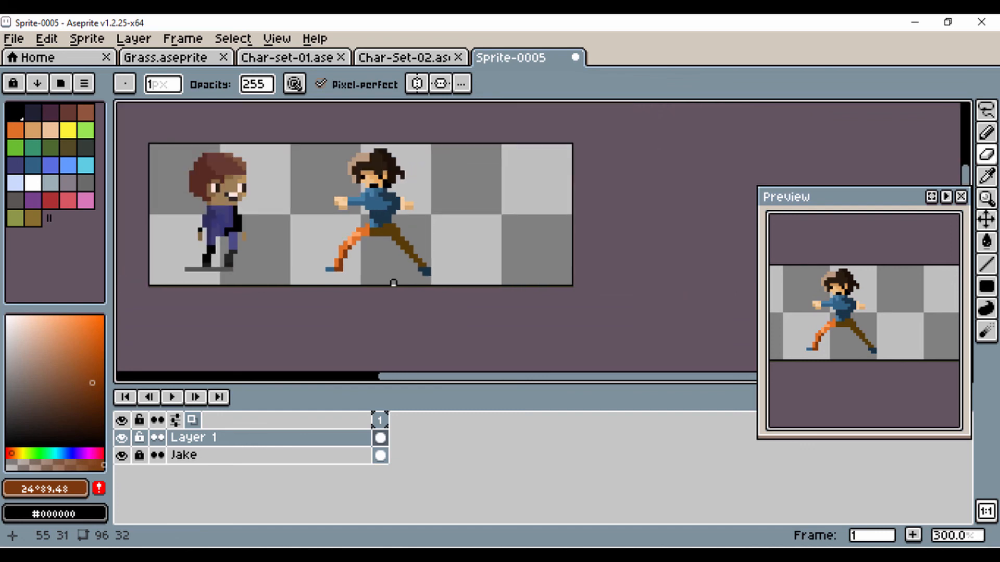
pyautogui.scroll(4, 384, 206)
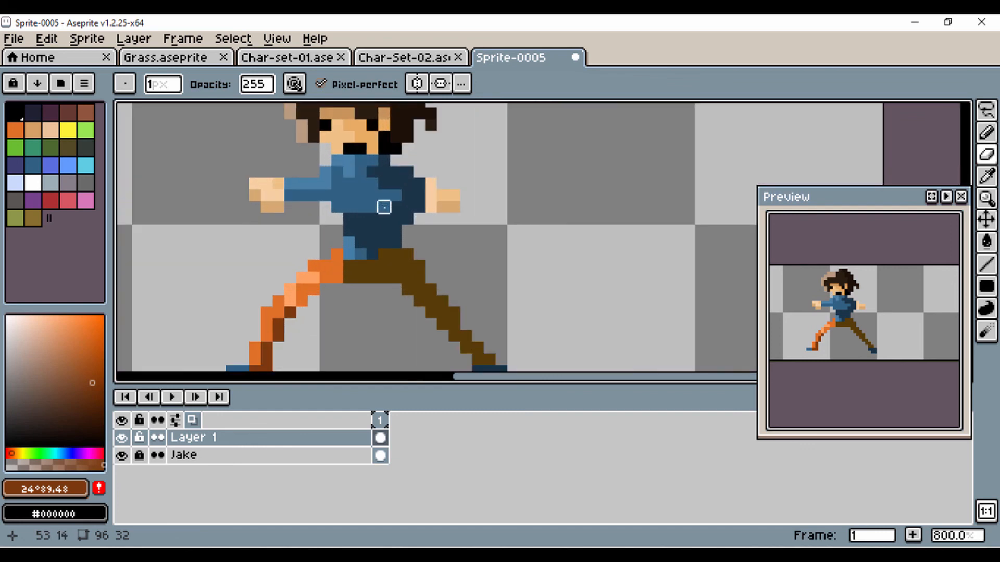
pyautogui.scroll(-4, 383, 207)
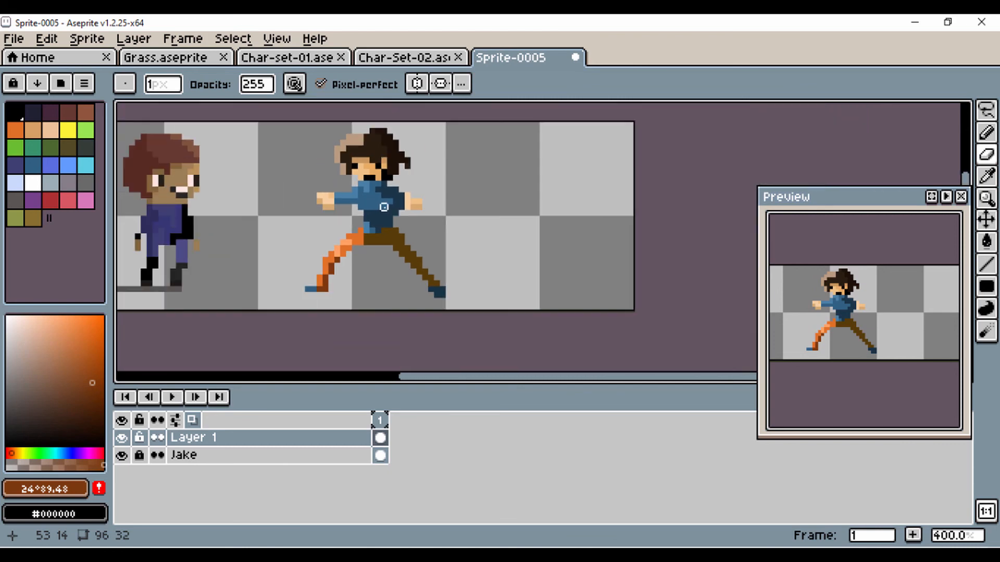
pyautogui.scroll(-1, 431, 226)
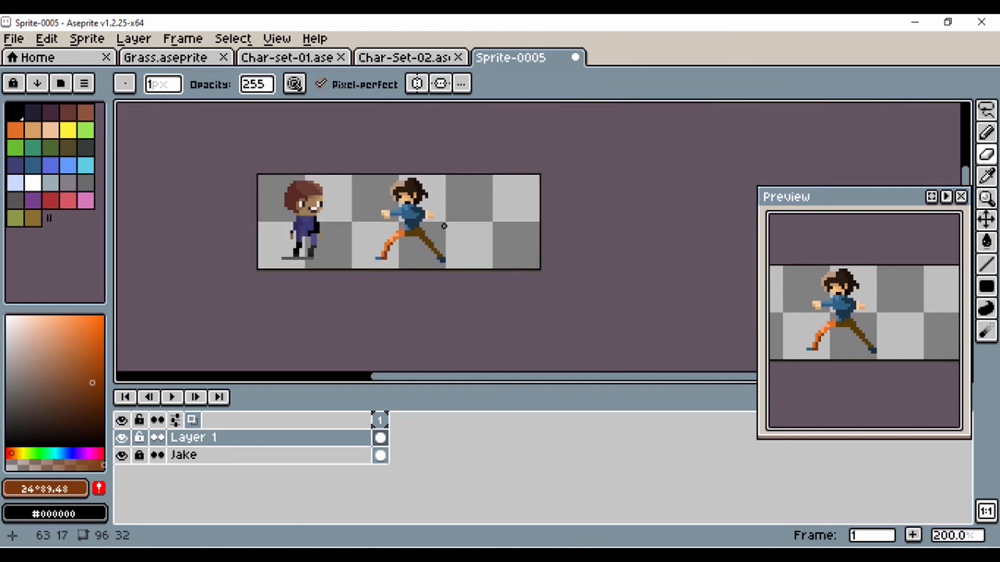
pyautogui.scroll(2, 444, 226)
pyautogui.scroll(-1, 444, 226)
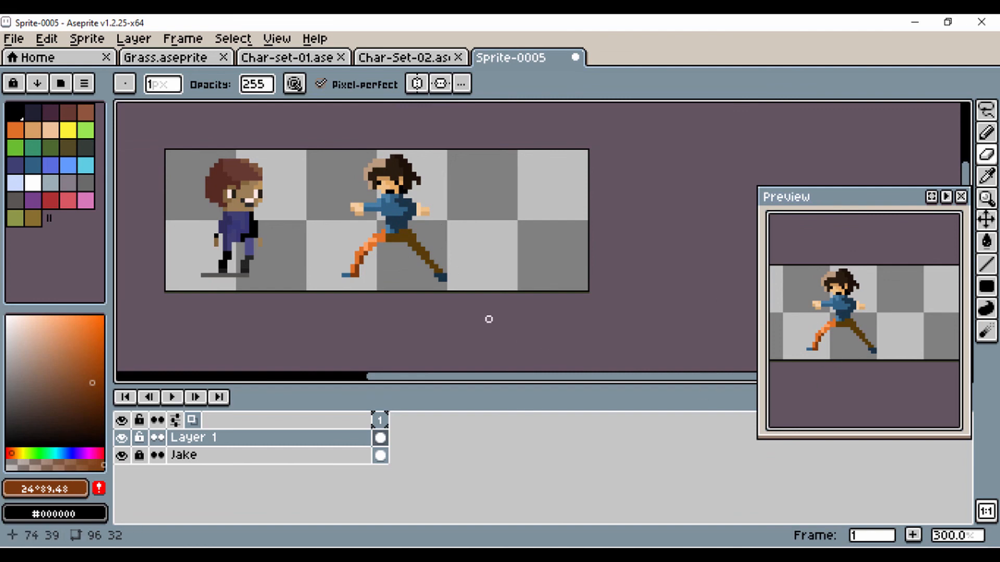
# Rename the second character's layer to the character's first name.
pyautogui.doubleClick(204, 441)
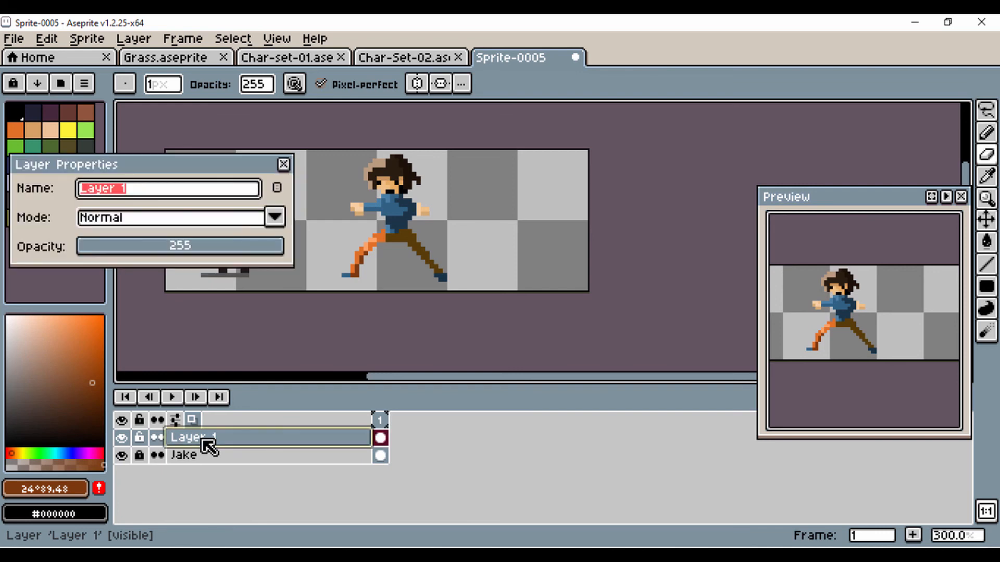
pyautogui.write('Je')
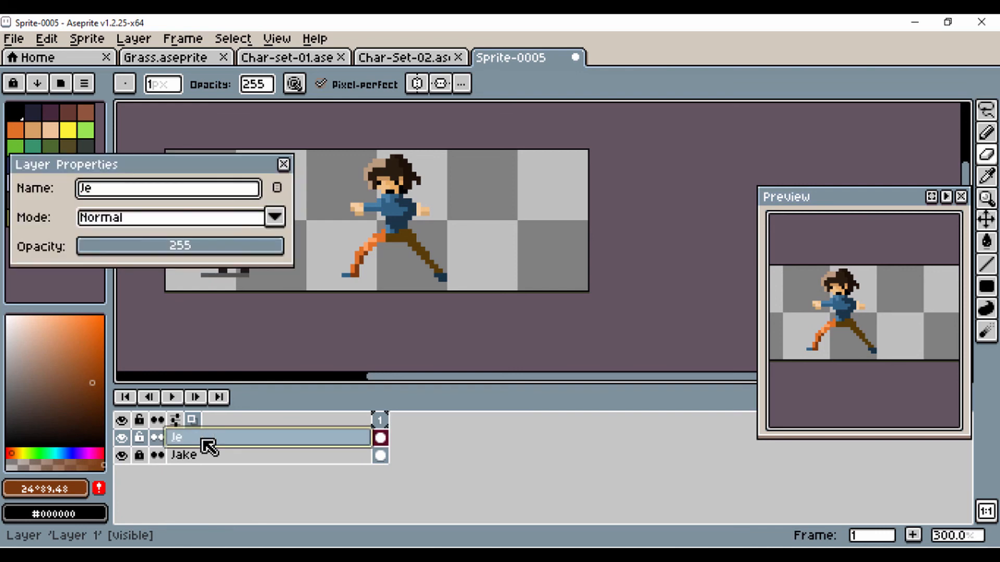
pyautogui.write('nny')
pyautogui.press('Return')
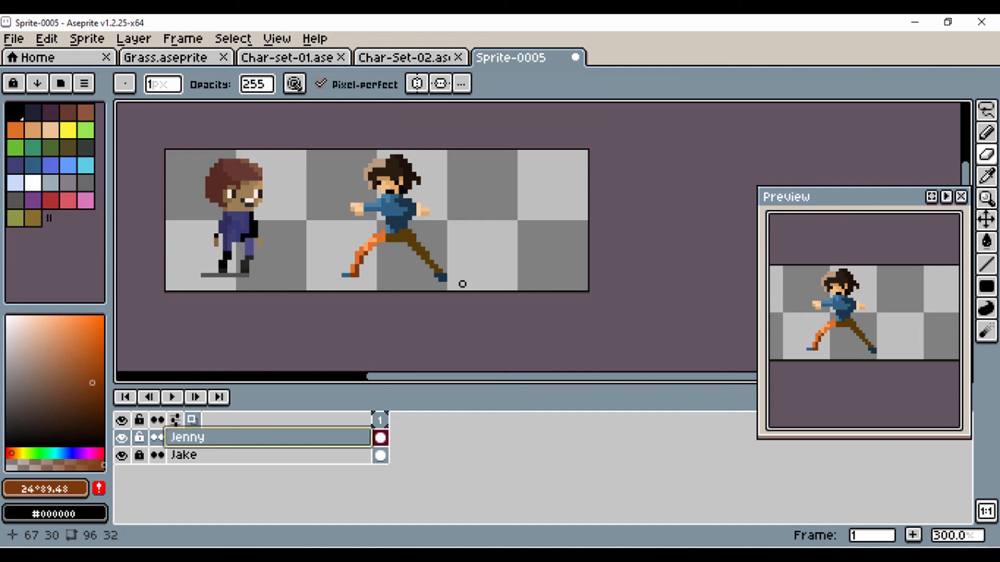
# Sample the rear leg's brown #593c09 and thicken the thigh, knee and ankle of the second character's rear leg with it.
pyautogui.scroll(2, 463, 243)
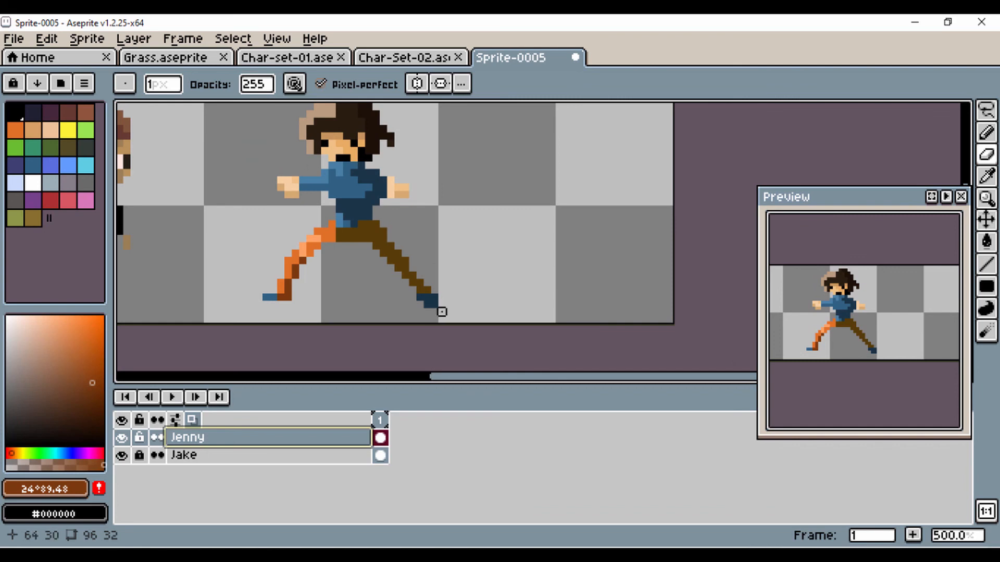
pyautogui.press('i')
pyautogui.click(373, 243)
pyautogui.press('b')
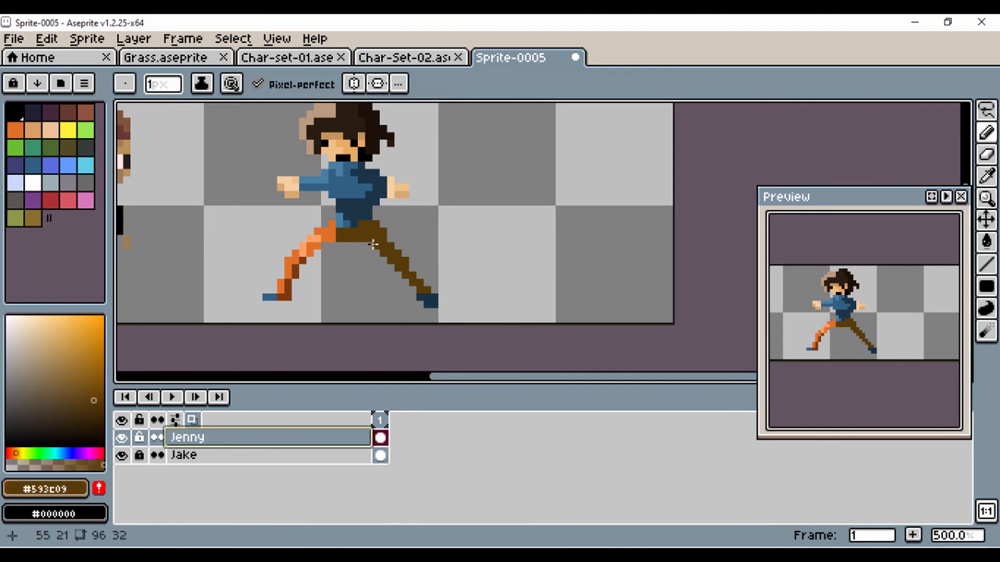
pyautogui.moveTo(370, 240); pyautogui.dragTo(406, 273)
pyautogui.click(369, 244)
pyautogui.click(399, 271)
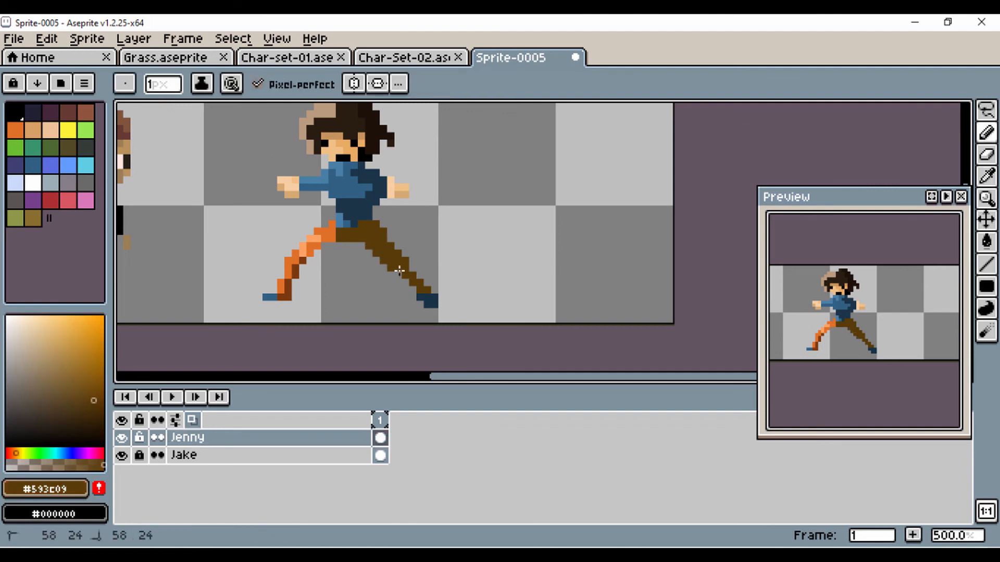
pyautogui.click(431, 289)
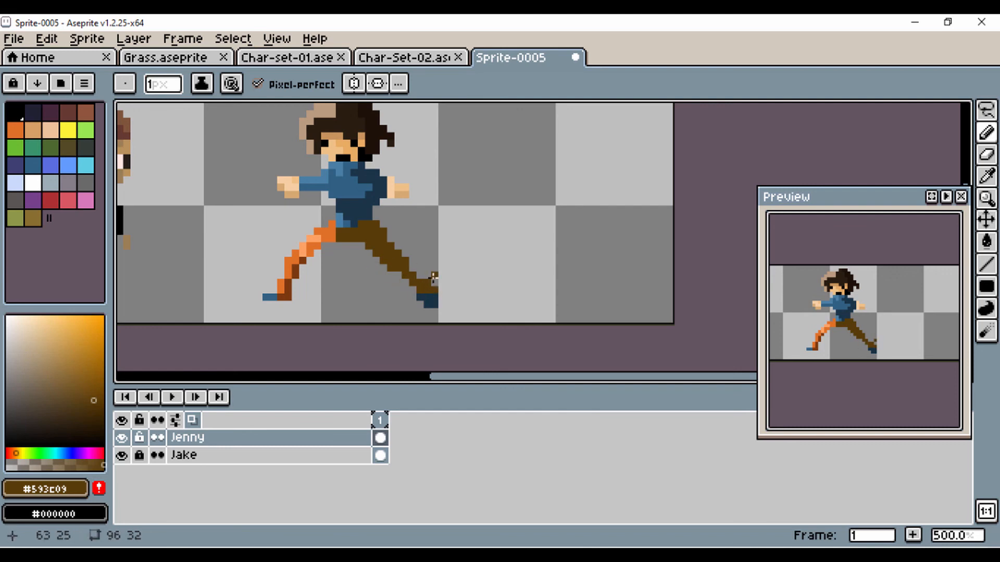
# Erase the outer and lower pixels of the second character's rear foot, leaving it two pixels wide and one row thick.
pyautogui.press('e')
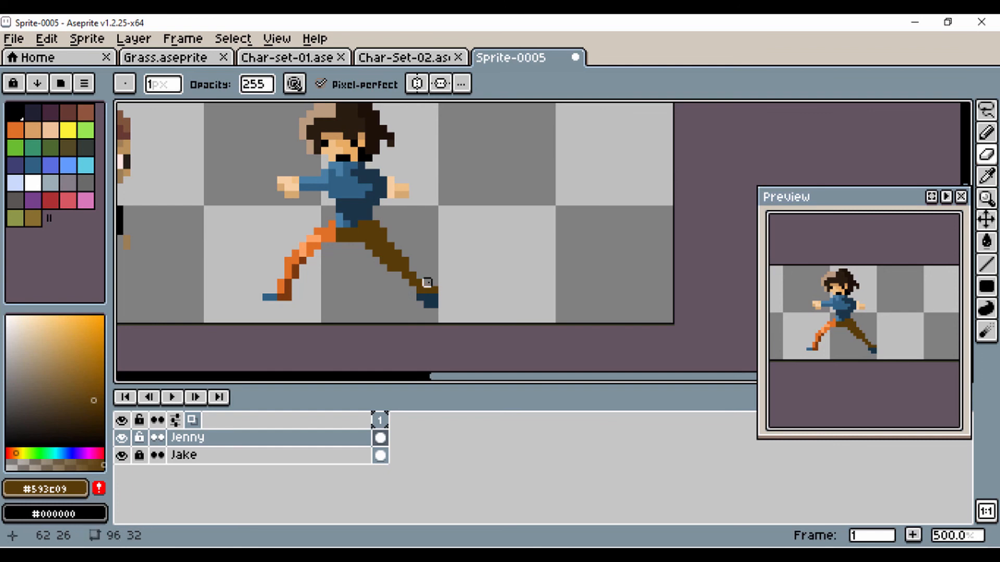
pyautogui.moveTo(434, 290); pyautogui.dragTo(434, 305)
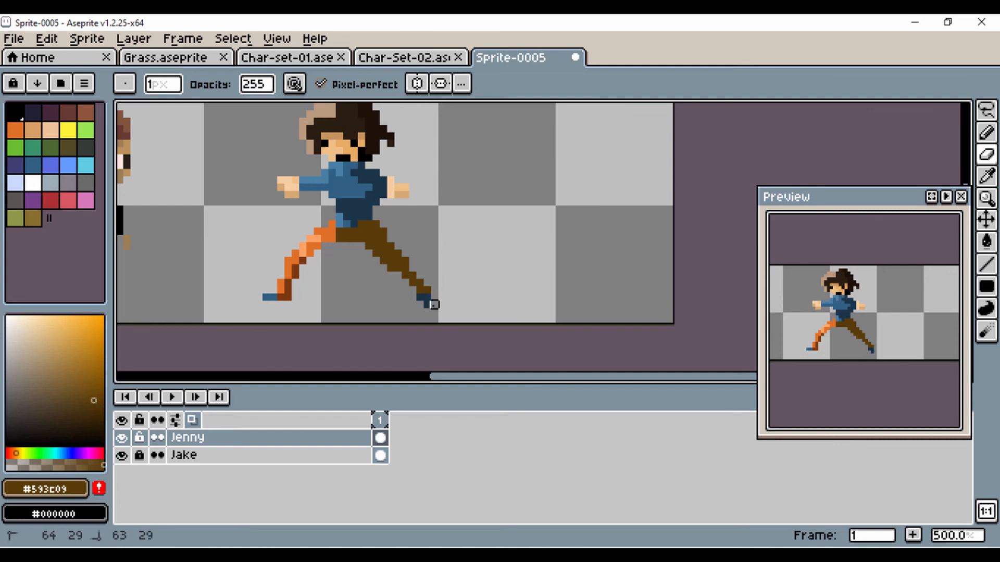
pyautogui.scroll(-2, 348, 289)
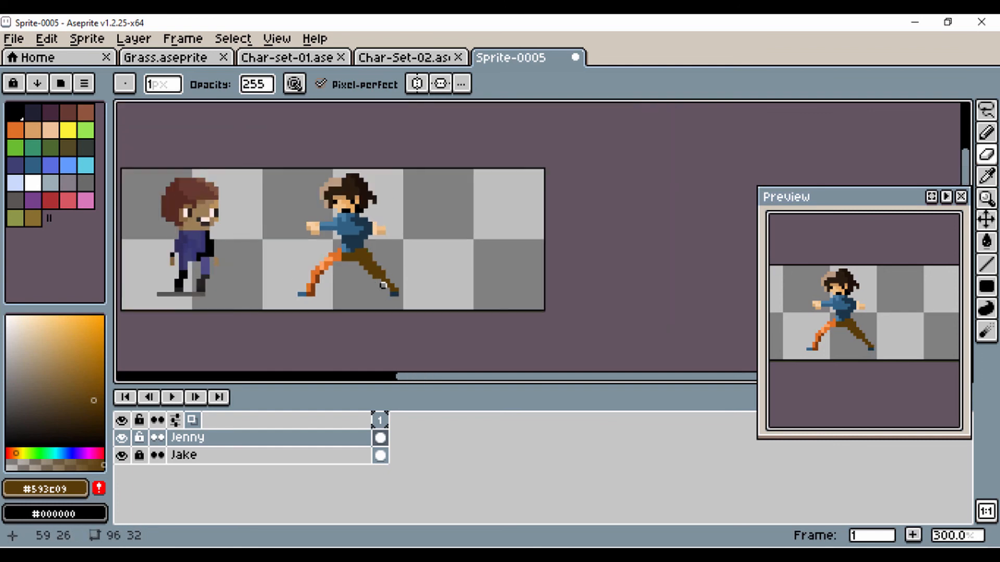
# Sample the shirt's dark blue #1a3548 and widen the back of the second character's waist with it.
pyautogui.scroll(2, 399, 261)
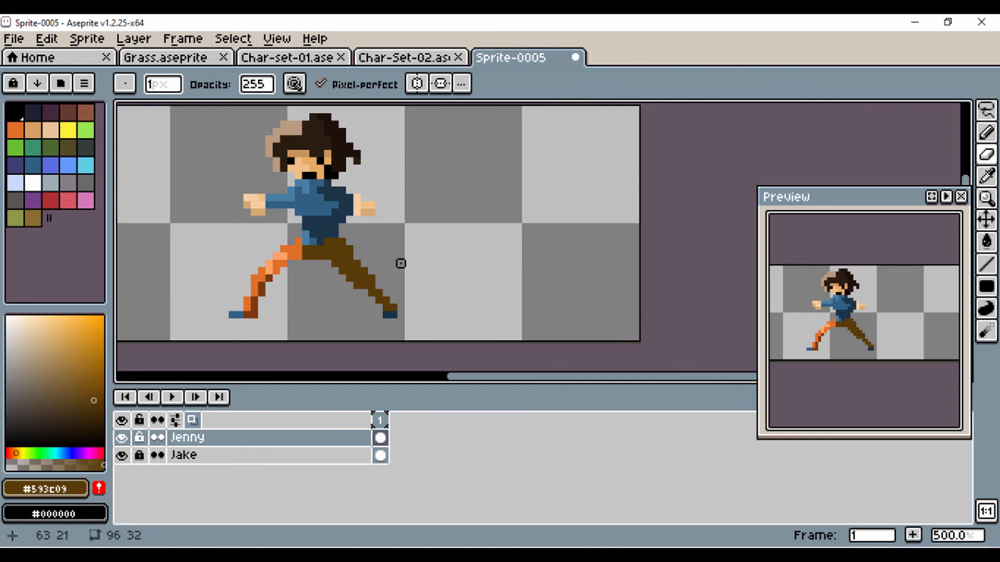
pyautogui.scroll(2, 358, 238)
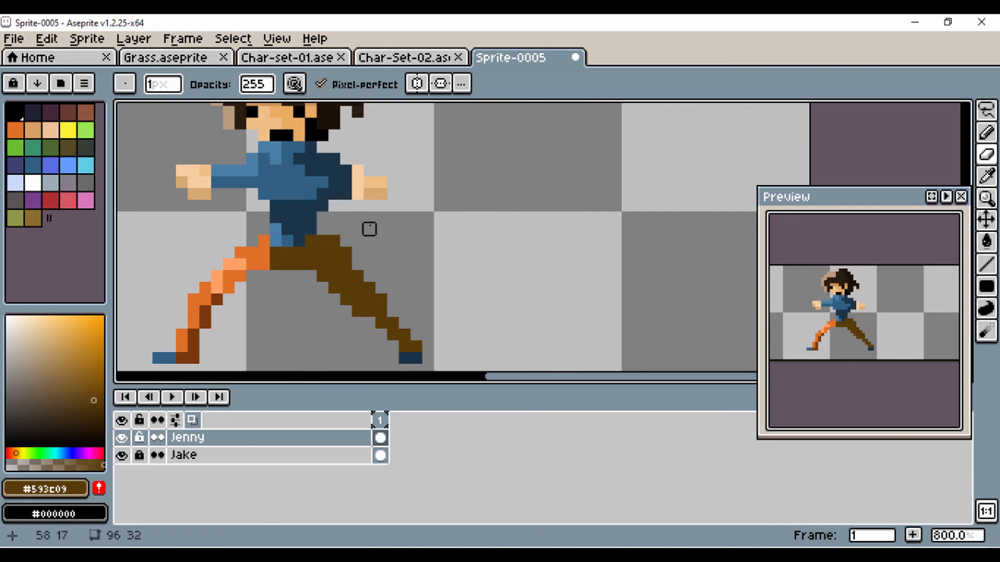
pyautogui.keyDown('alt'); pyautogui.click(318, 219); pyautogui.keyUp('alt')
pyautogui.click(344, 231)
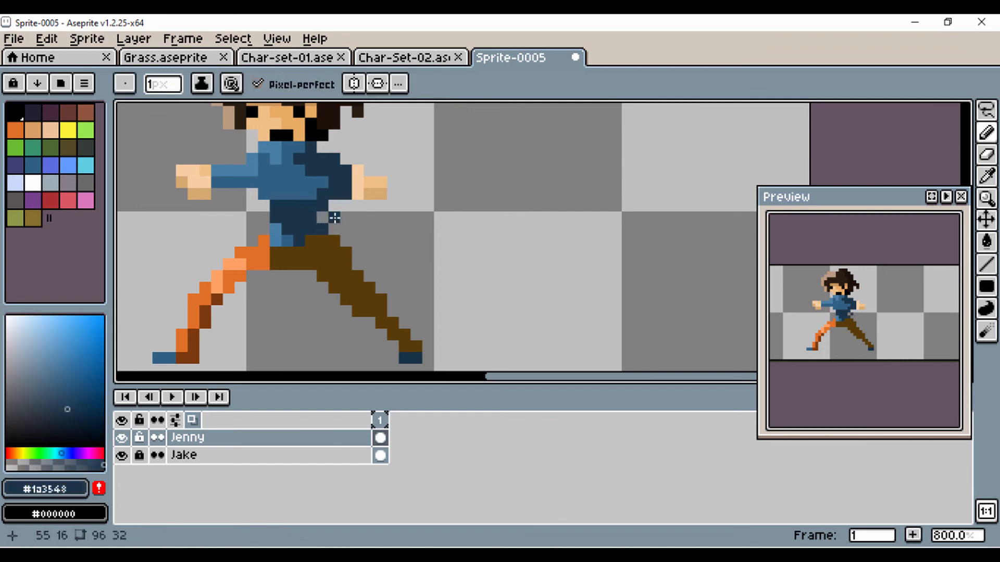
pyautogui.scroll(-4, 417, 240)
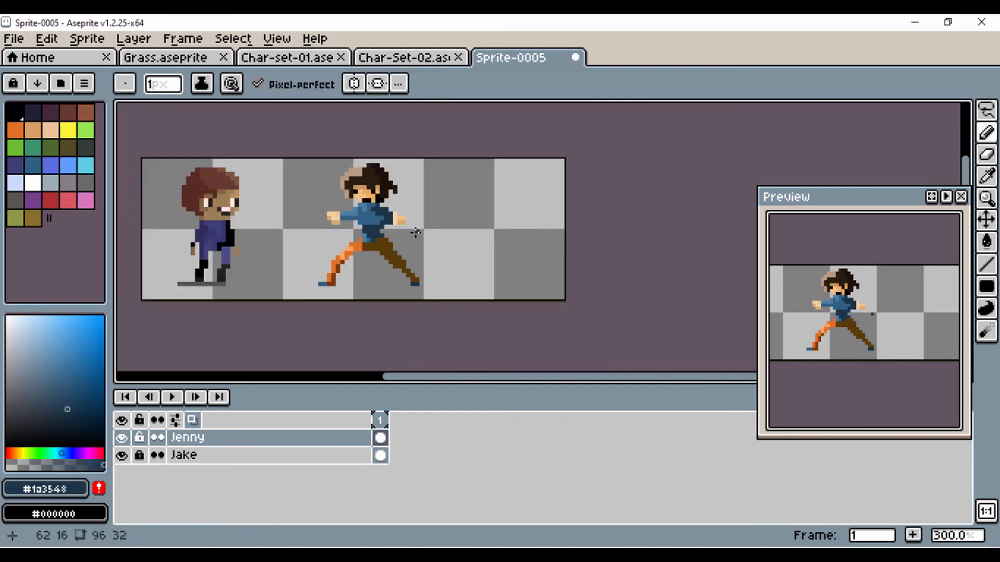
pyautogui.scroll(1, 414, 232)
pyautogui.scroll(-1, 414, 232)
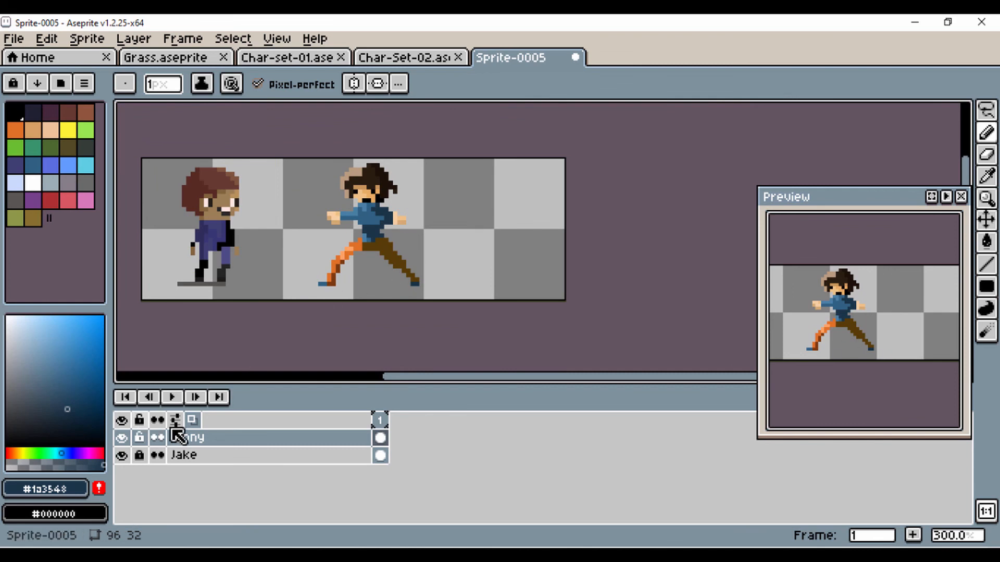
# Add a new layer and place it between the two character layers, beneath the second character.
pyautogui.rightClick(189, 440)
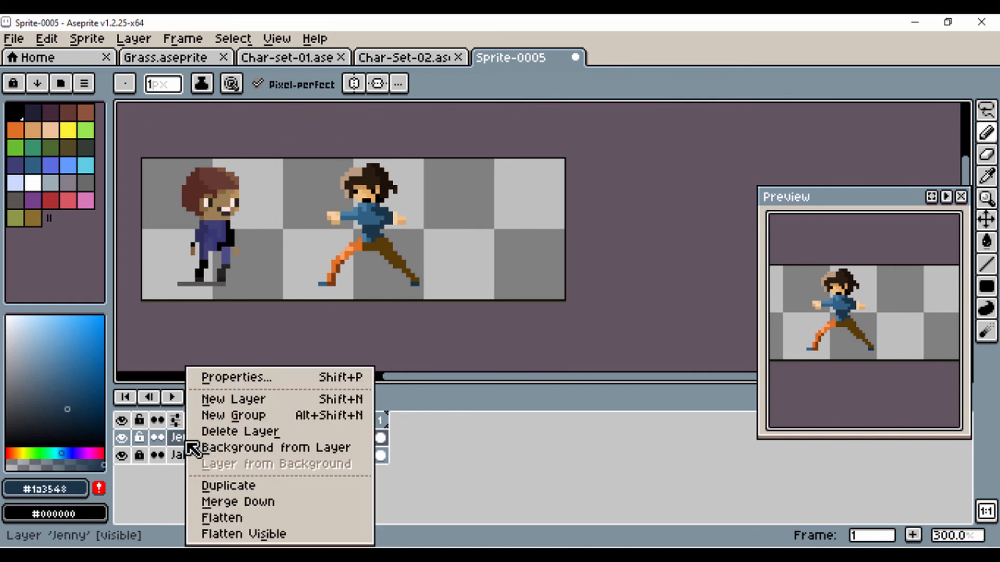
pyautogui.click(224, 399)
pyautogui.click(190, 456)
pyautogui.moveTo(190, 458); pyautogui.dragTo(196, 439)
pyautogui.click(200, 456)
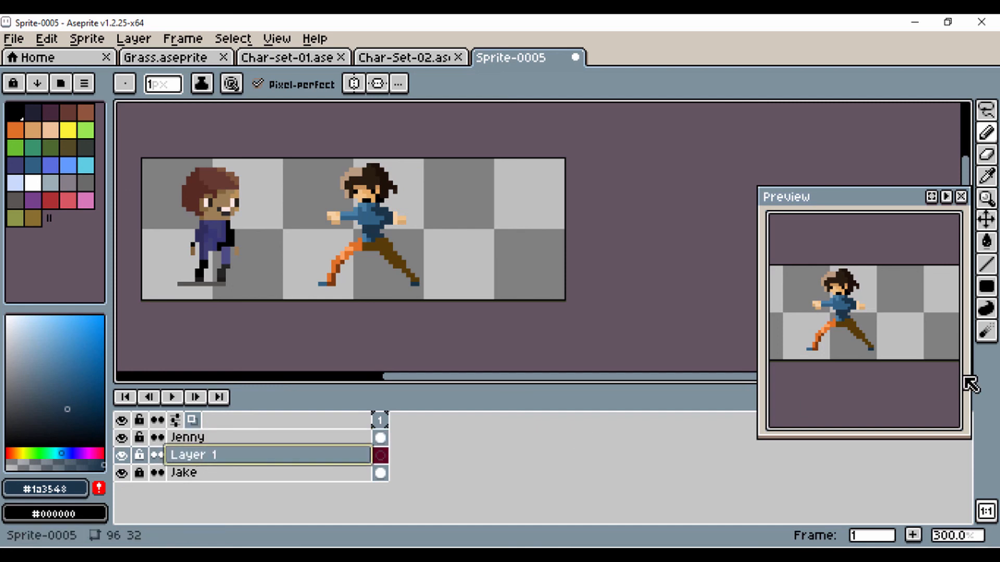
# Set the colour to HSV 204°, 28%, 40% and draw a flat filled-ellipse ground shadow from the second character's front foot to well past the rear foot.
pyautogui.click(986, 287)
pyautogui.click(965, 287)
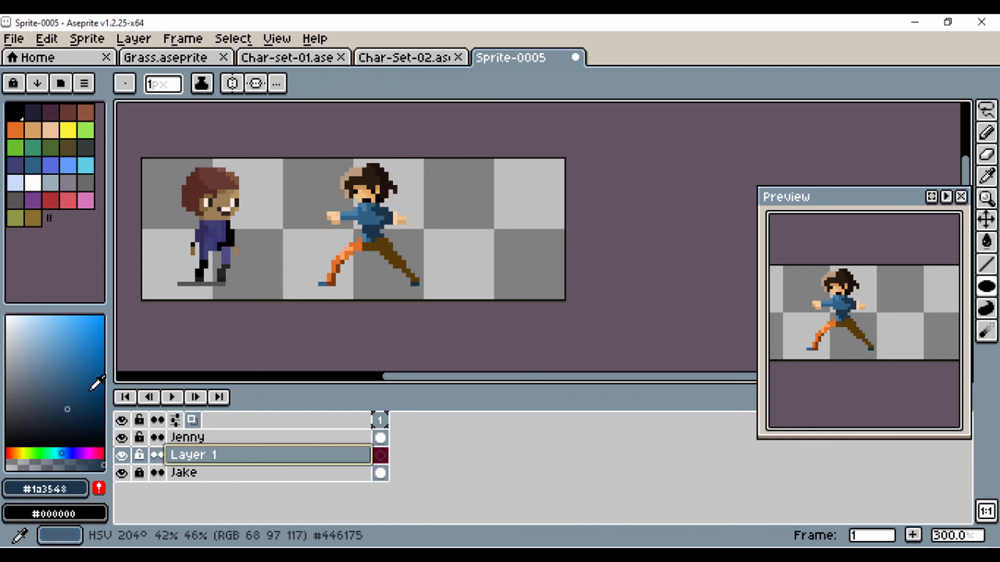
pyautogui.press('i')
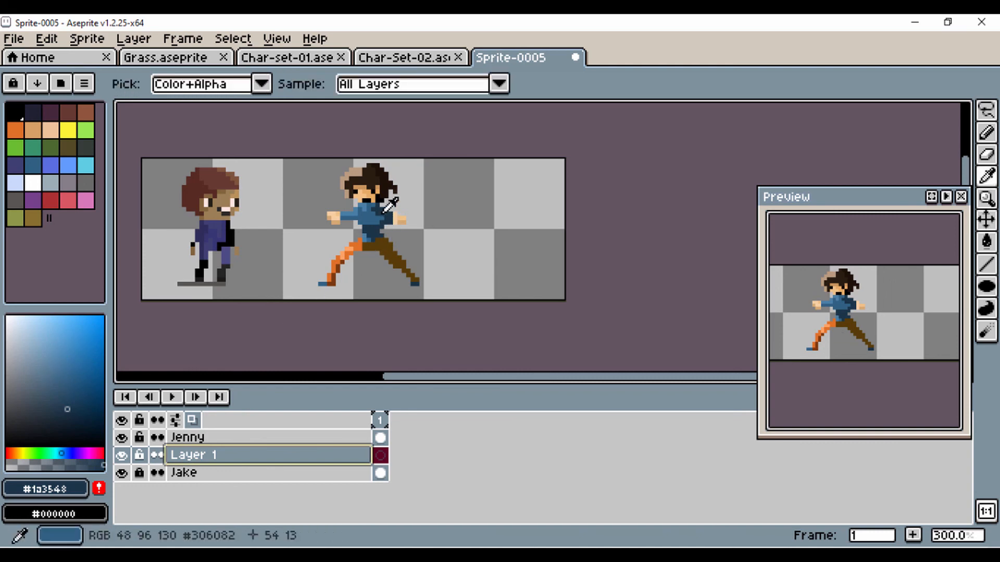
pyautogui.click(34, 393)
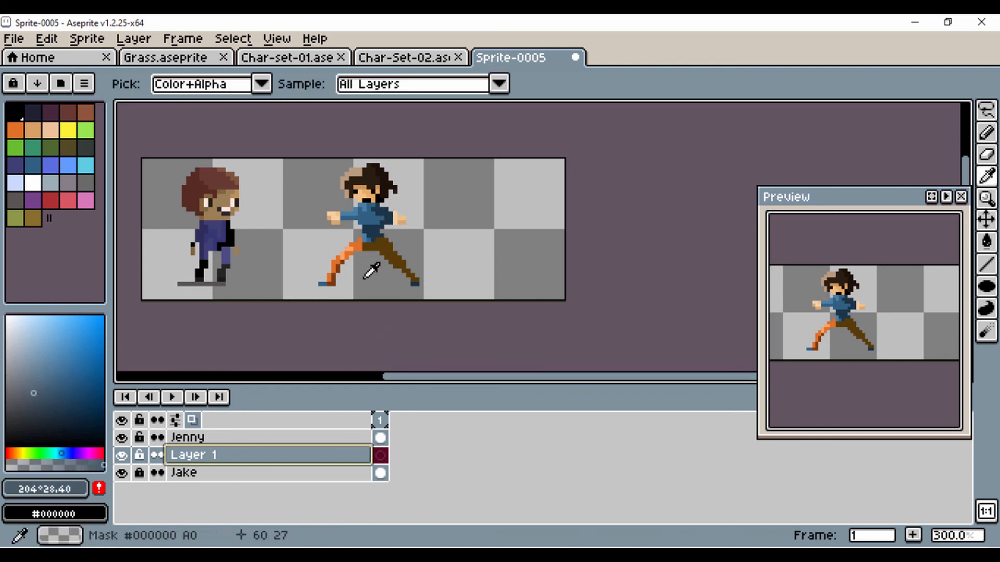
pyautogui.press('b')
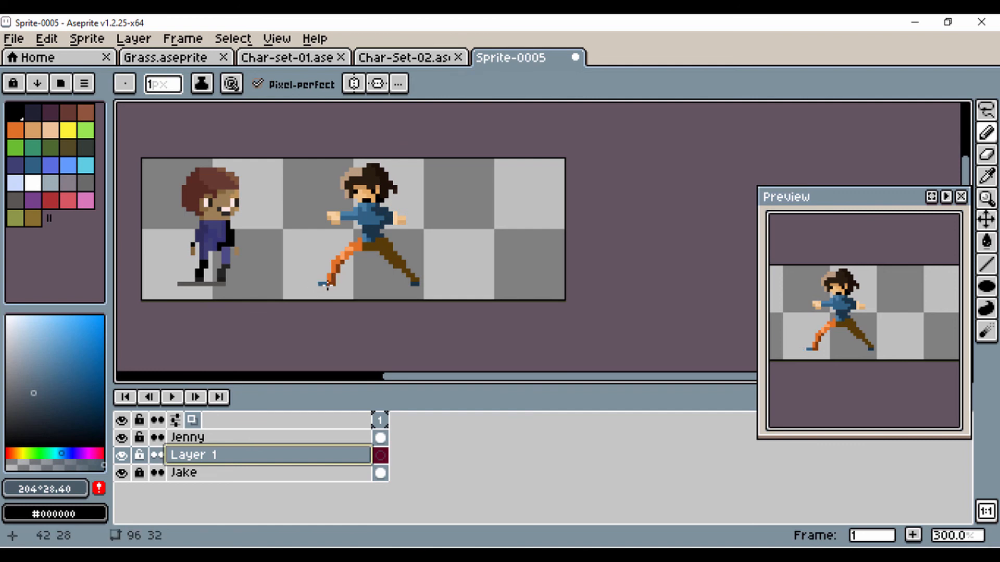
pyautogui.click(987, 287)
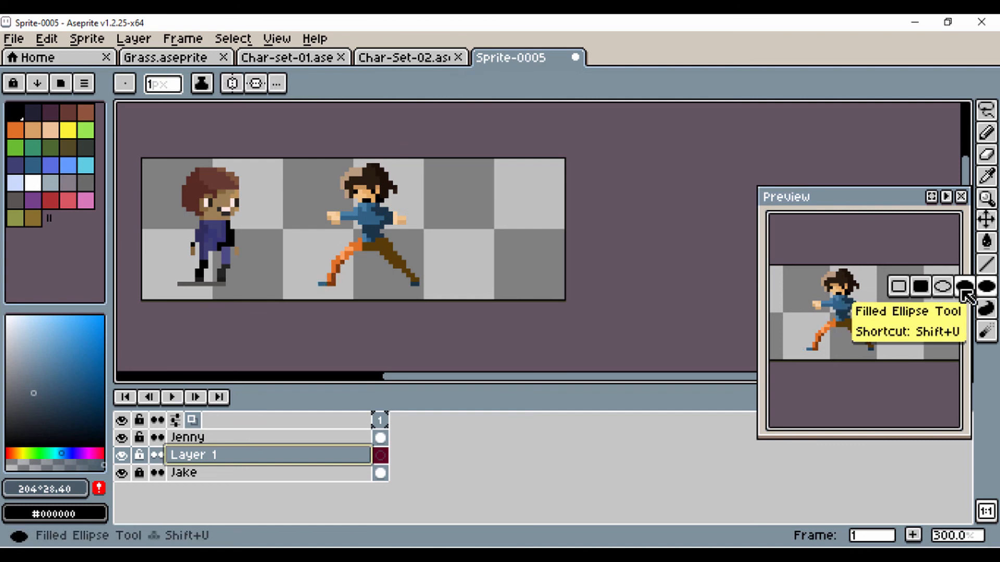
pyautogui.moveTo(323, 282); pyautogui.dragTo(484, 293)
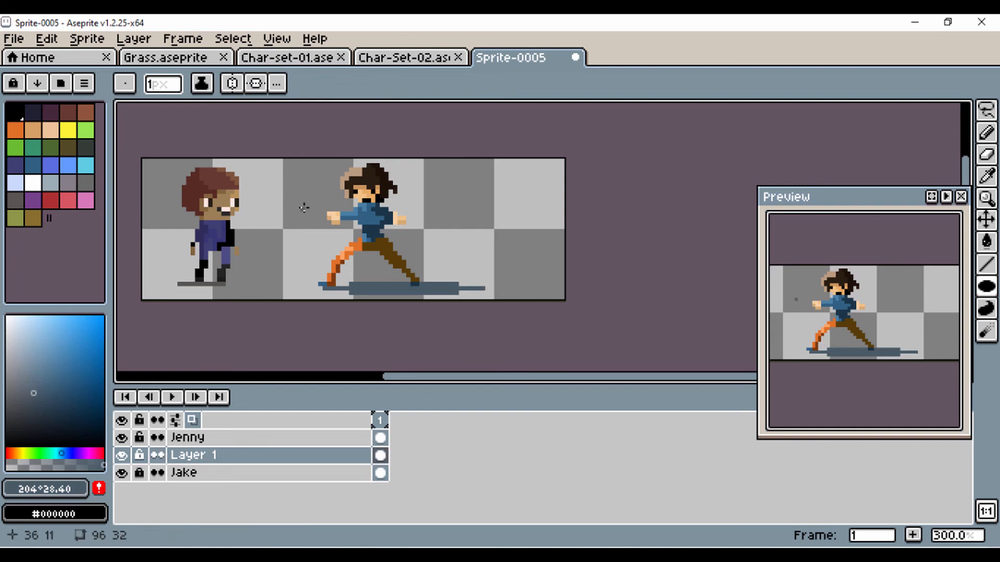
pyautogui.scroll(-2, 323, 223)
pyautogui.scroll(3, 323, 223)
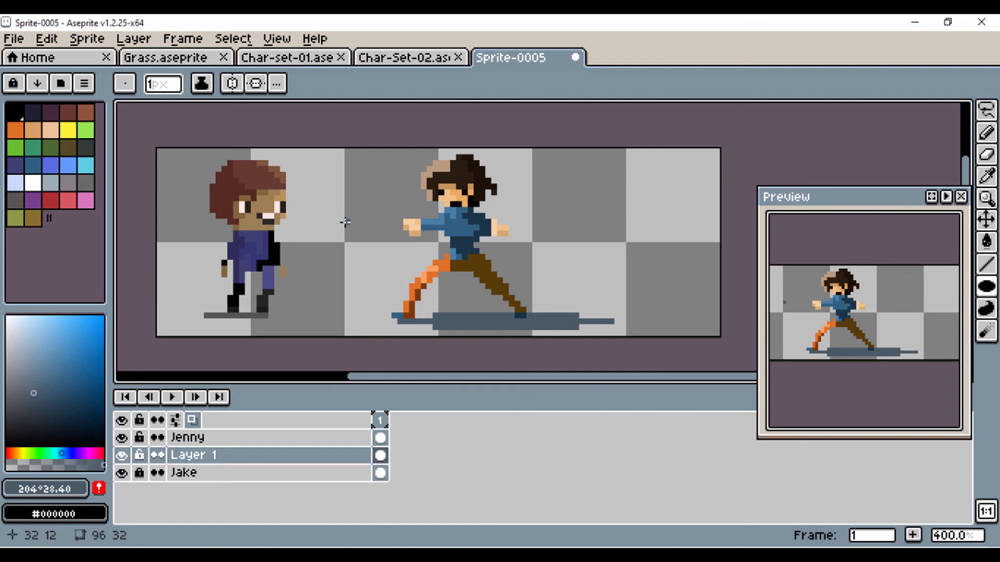
pyautogui.scroll(2, 323, 230)
pyautogui.scroll(-1, 323, 230)
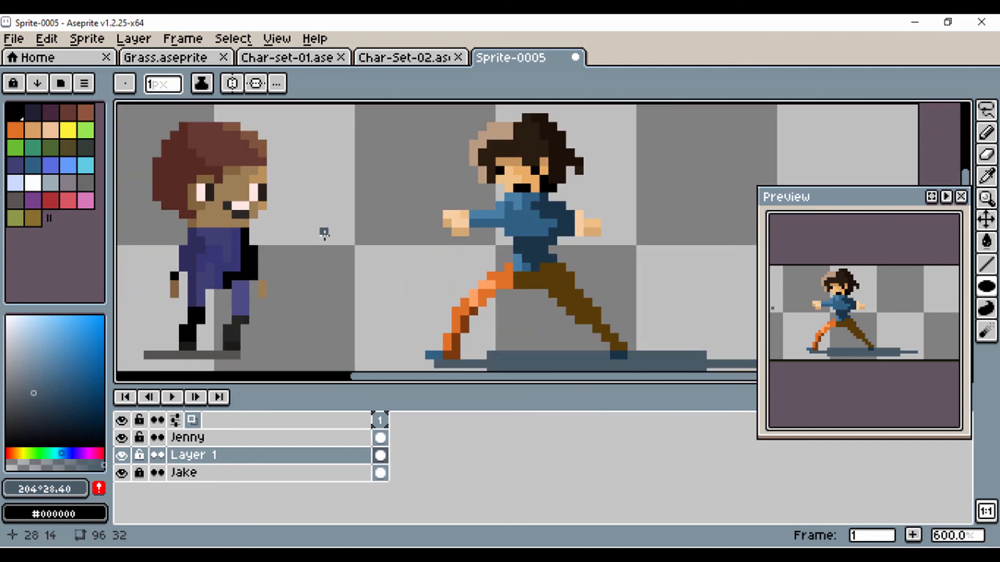
# Sample the hand's skin tone #d7aa72, darken it to HSV 33°, 46%, 71%, and shade the undersides of the hands on the second character's layer.
pyautogui.press('i')
pyautogui.click(459, 230)
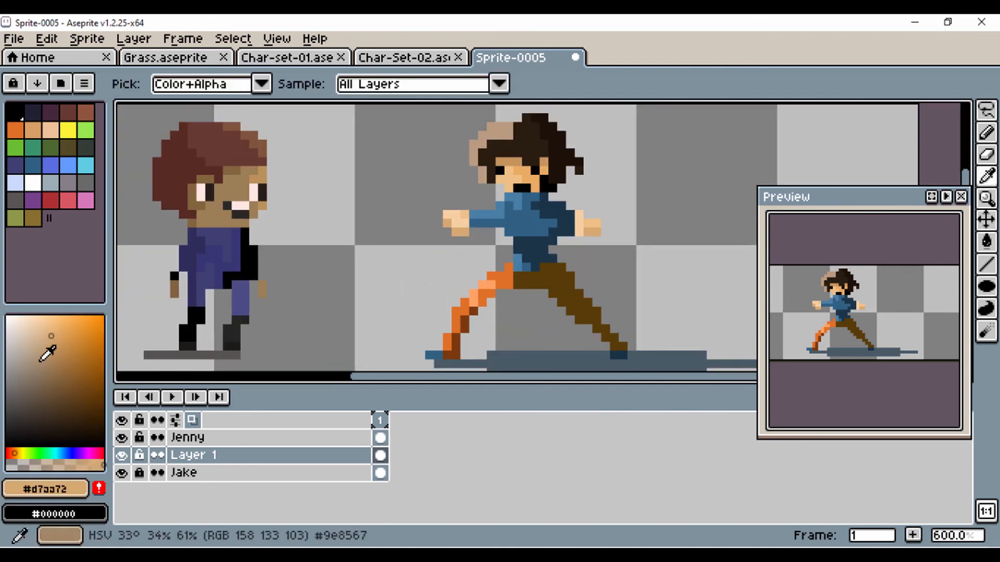
pyautogui.press('b')
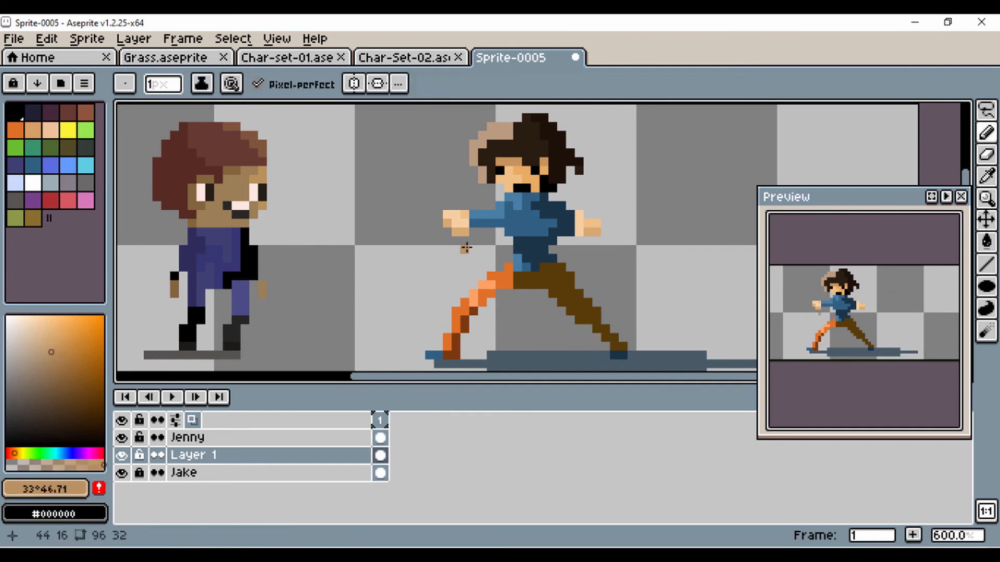
pyautogui.click(179, 438)
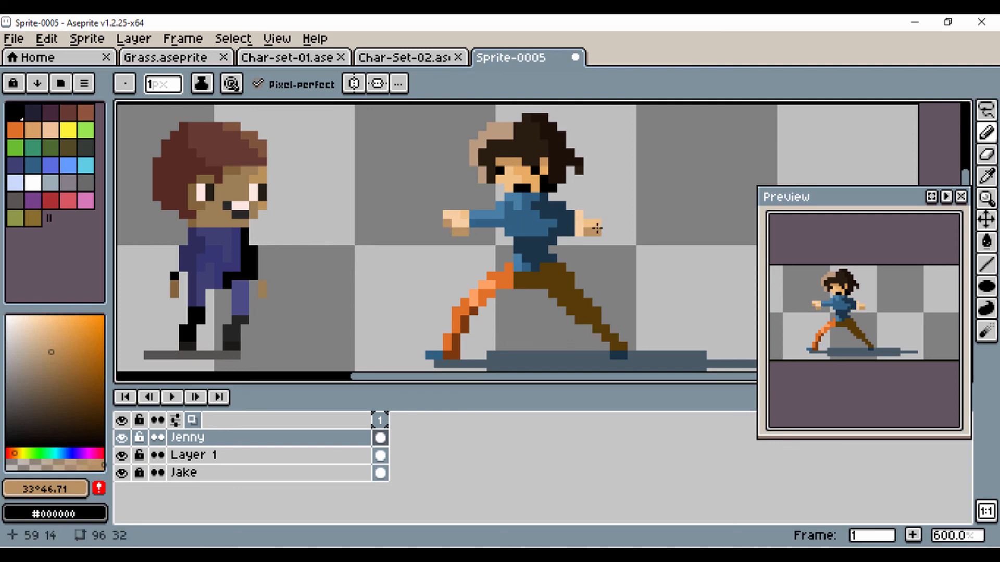
pyautogui.scroll(-2, 404, 221)
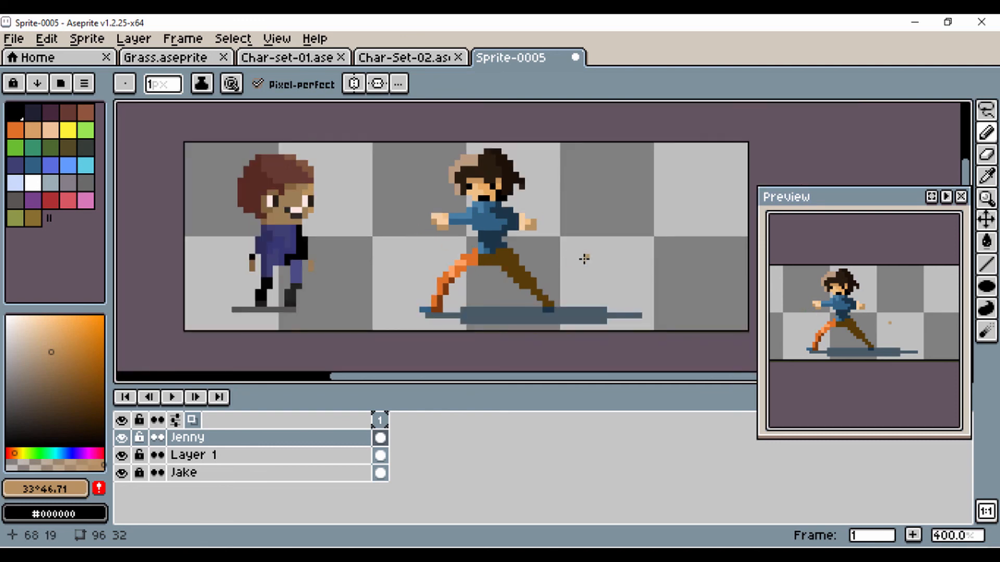